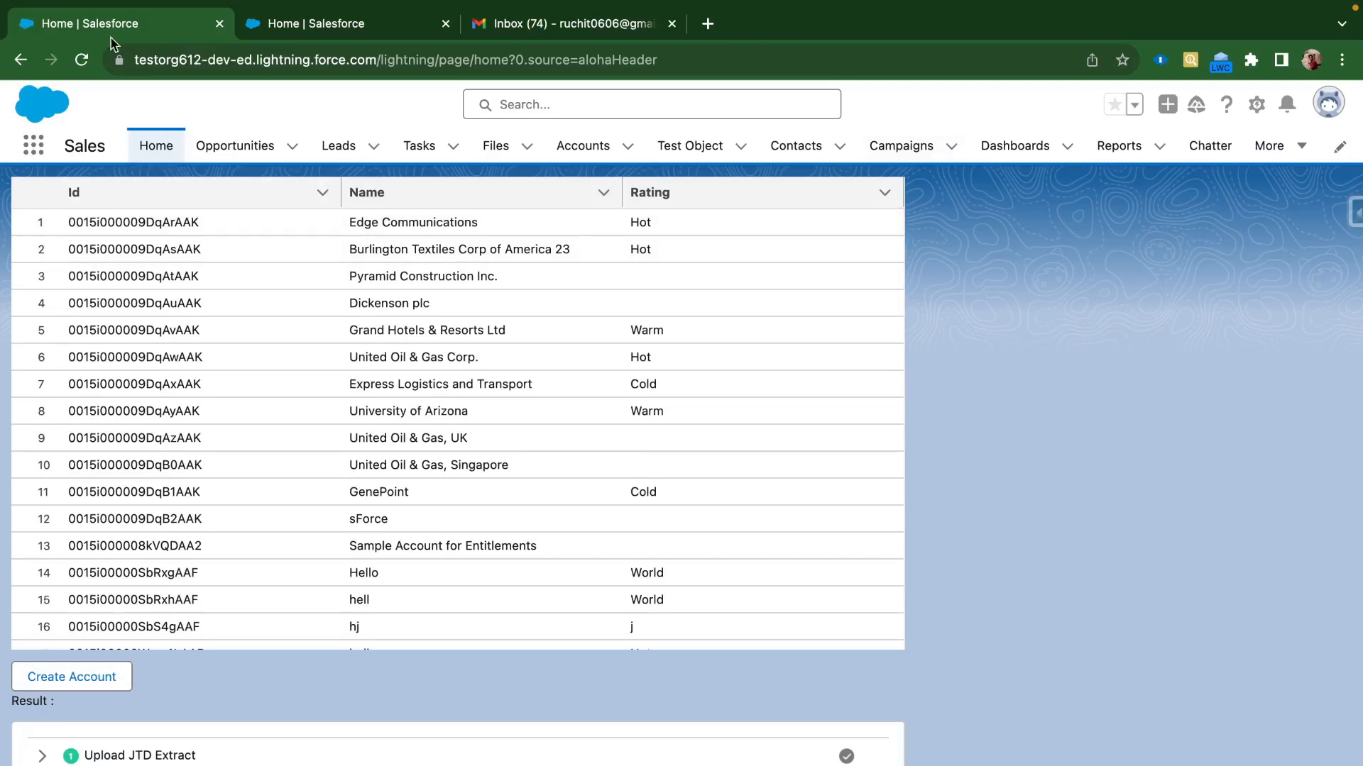
Look over both orgs' home pages, ending back on the first org
click(254, 28)
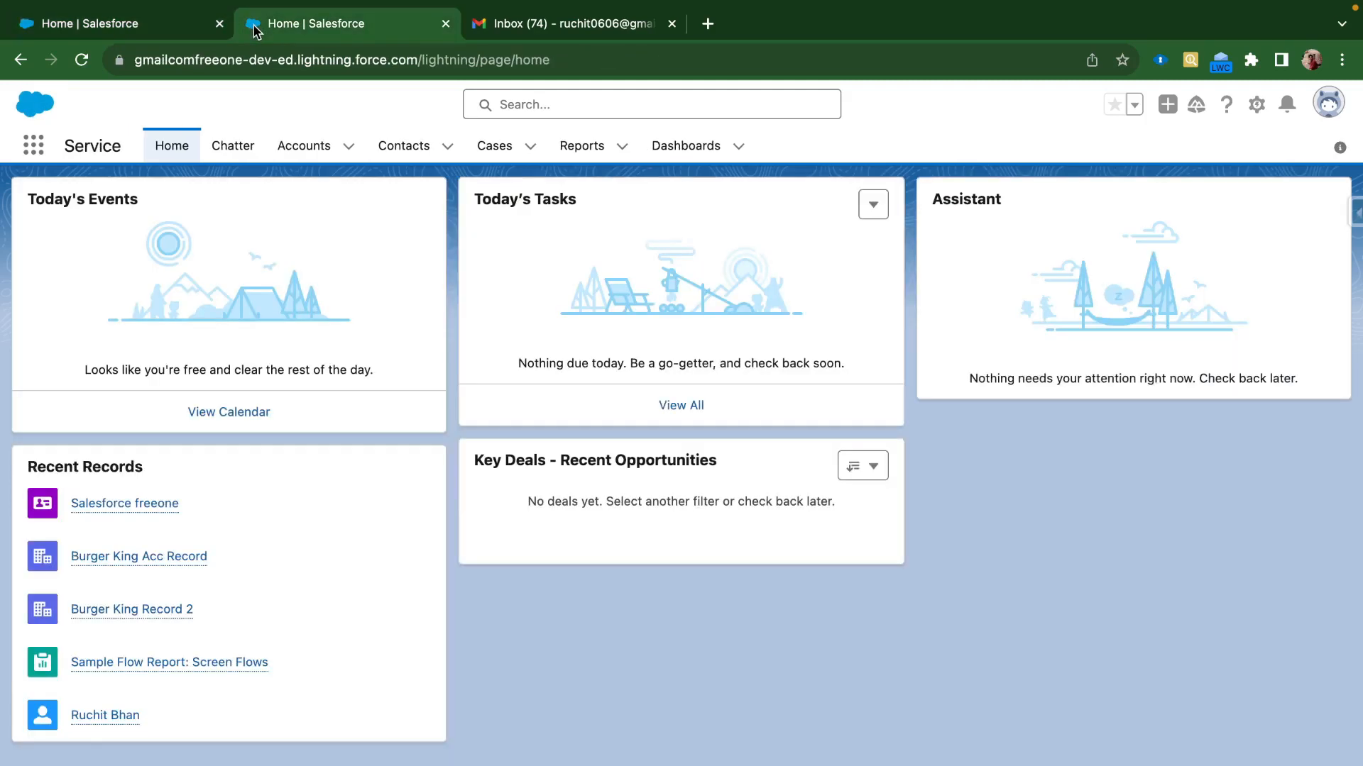
click(145, 27)
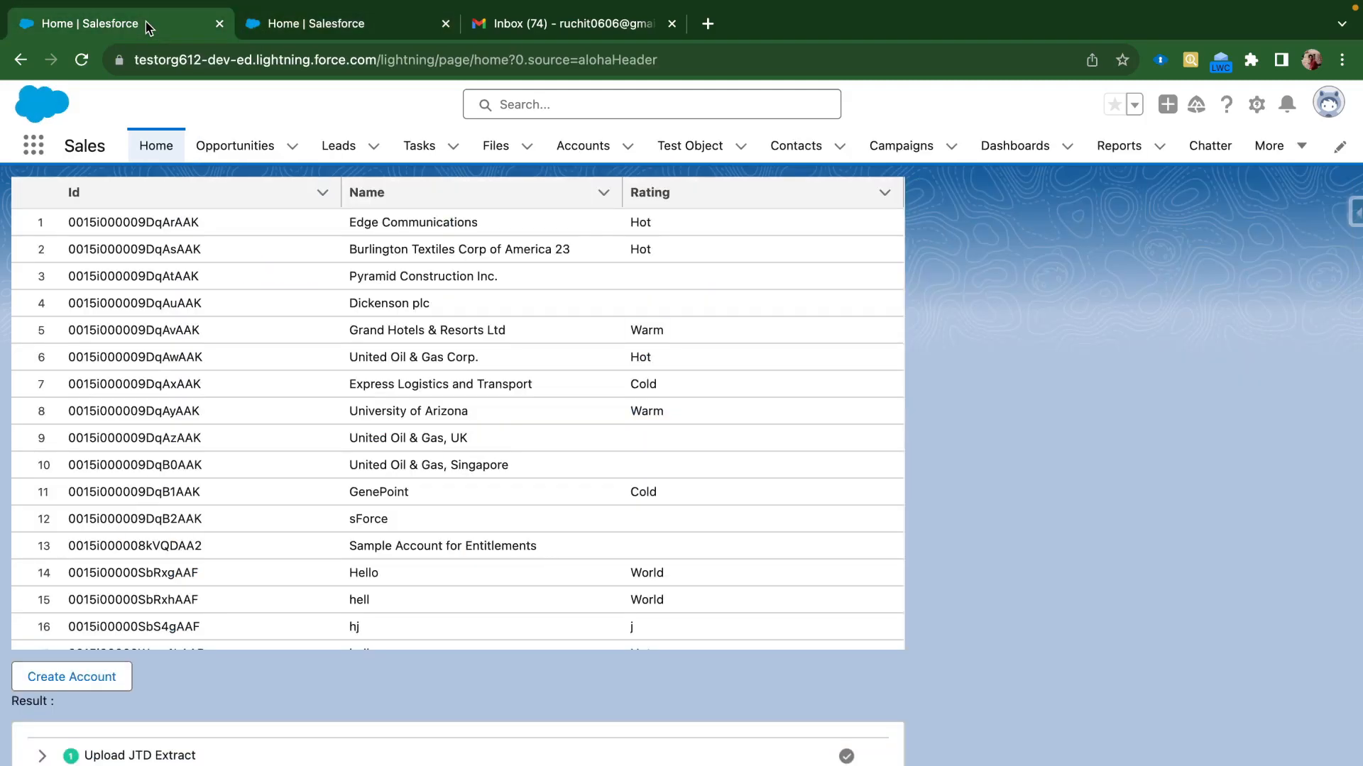
click(305, 25)
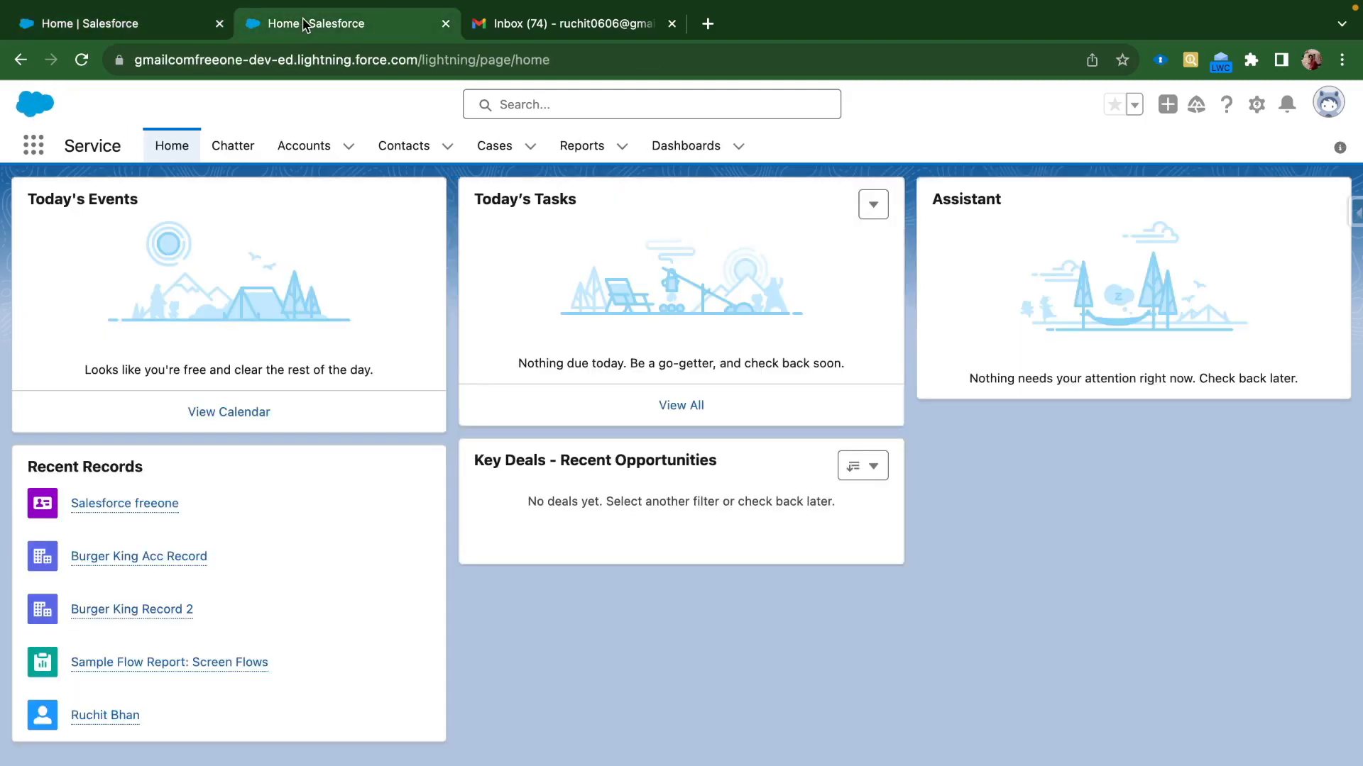
click(131, 24)
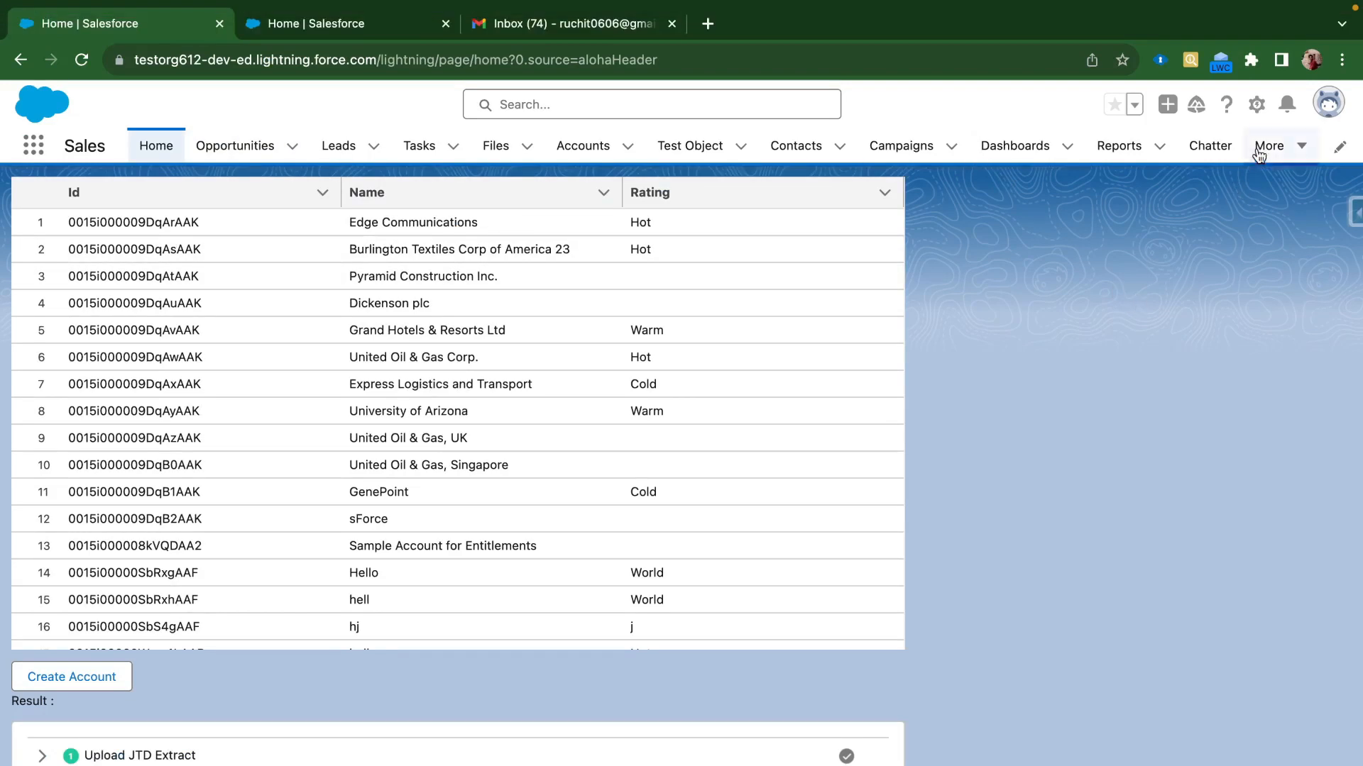
click(1258, 114)
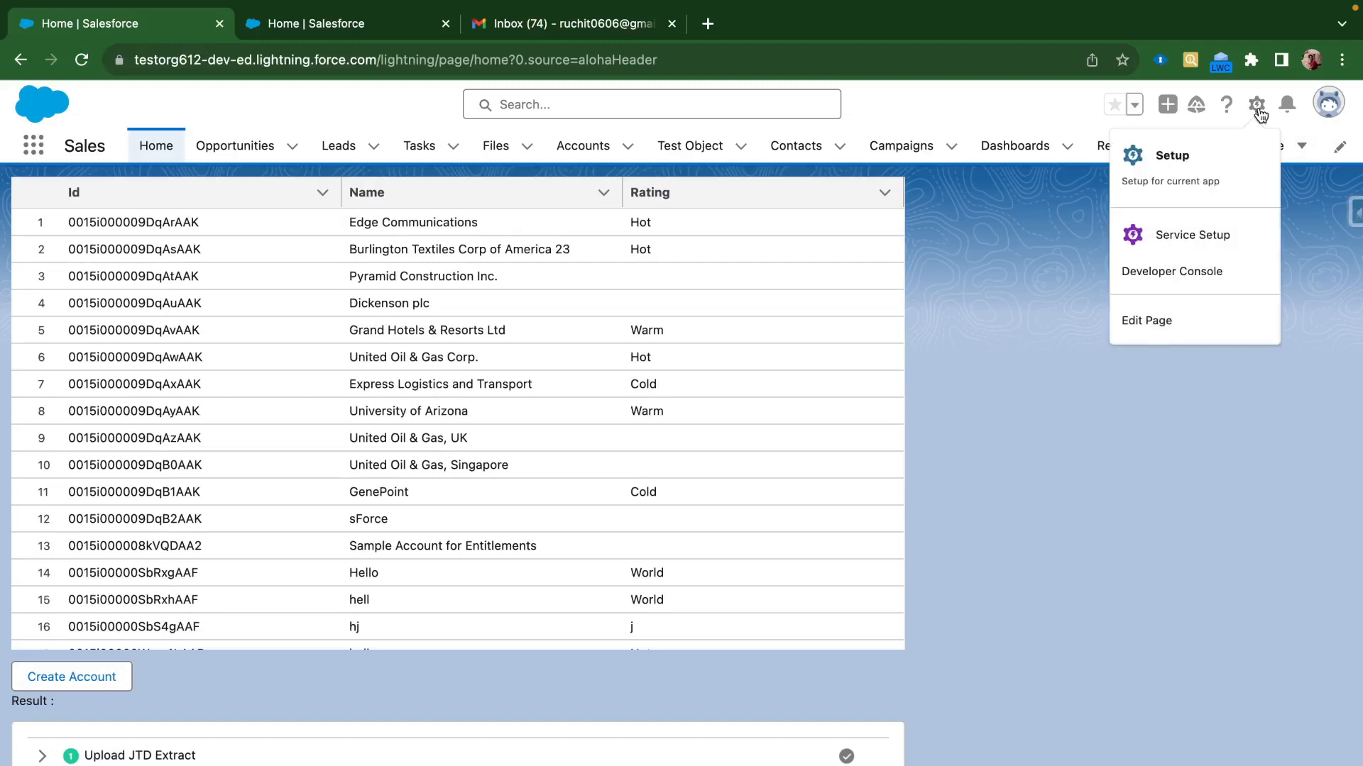
click(1167, 408)
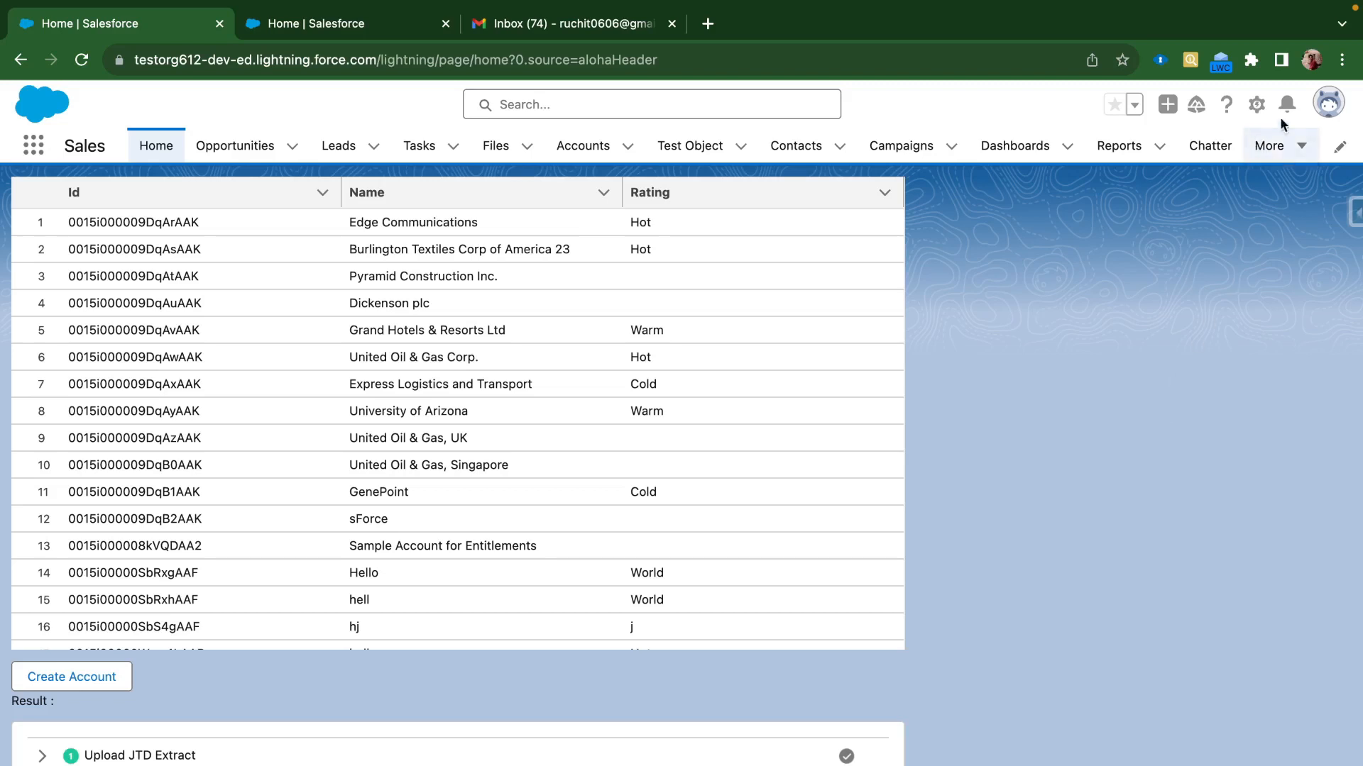
Switch the first org to Salesforce Classic and open Salesforce to Salesforce Settings in Setup
click(1328, 103)
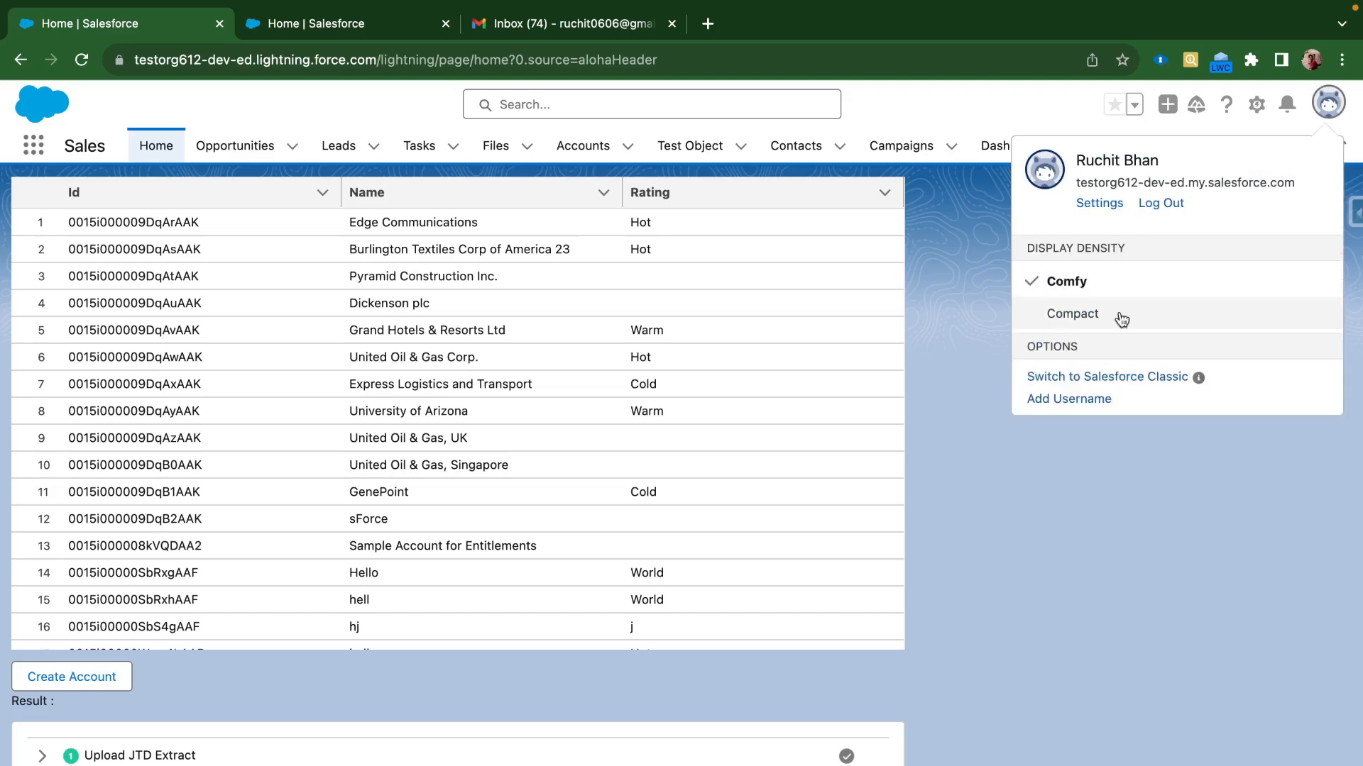
click(1095, 383)
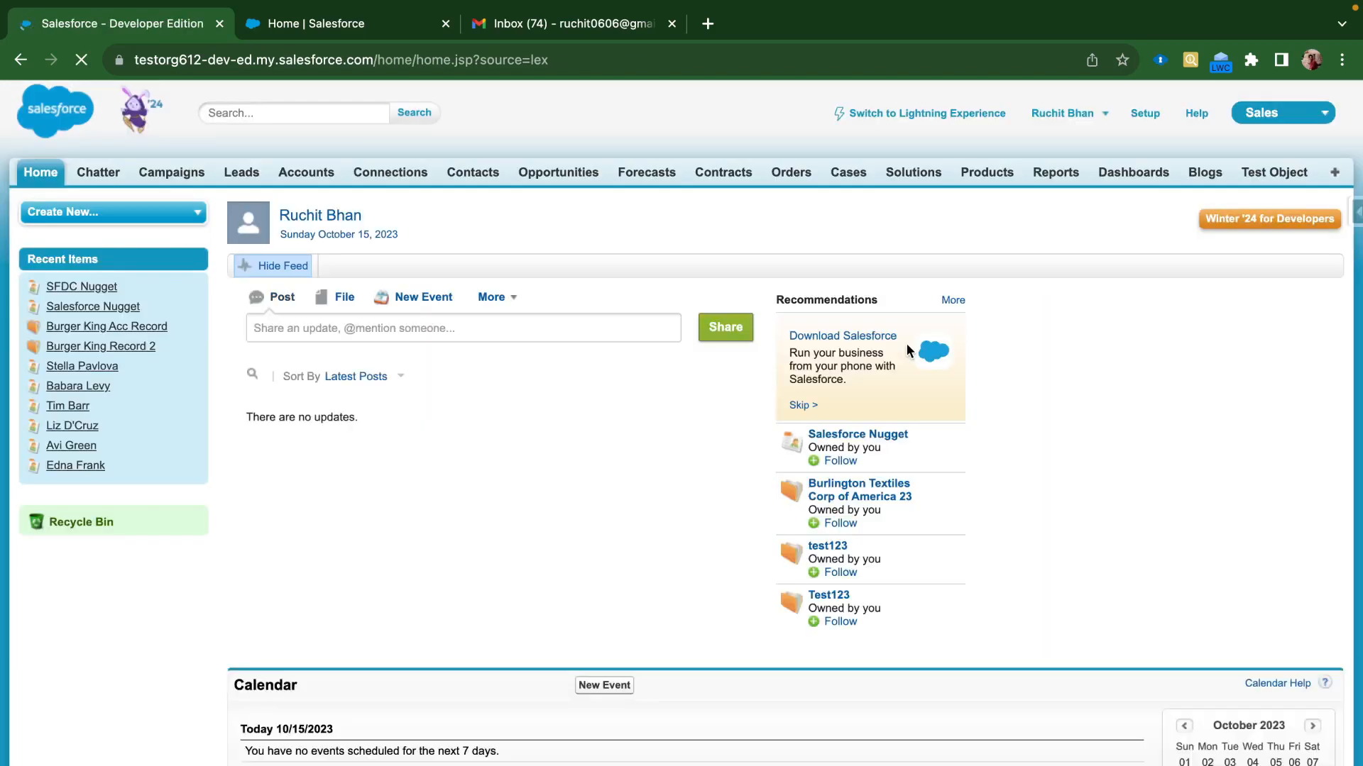
click(1147, 121)
click(93, 215)
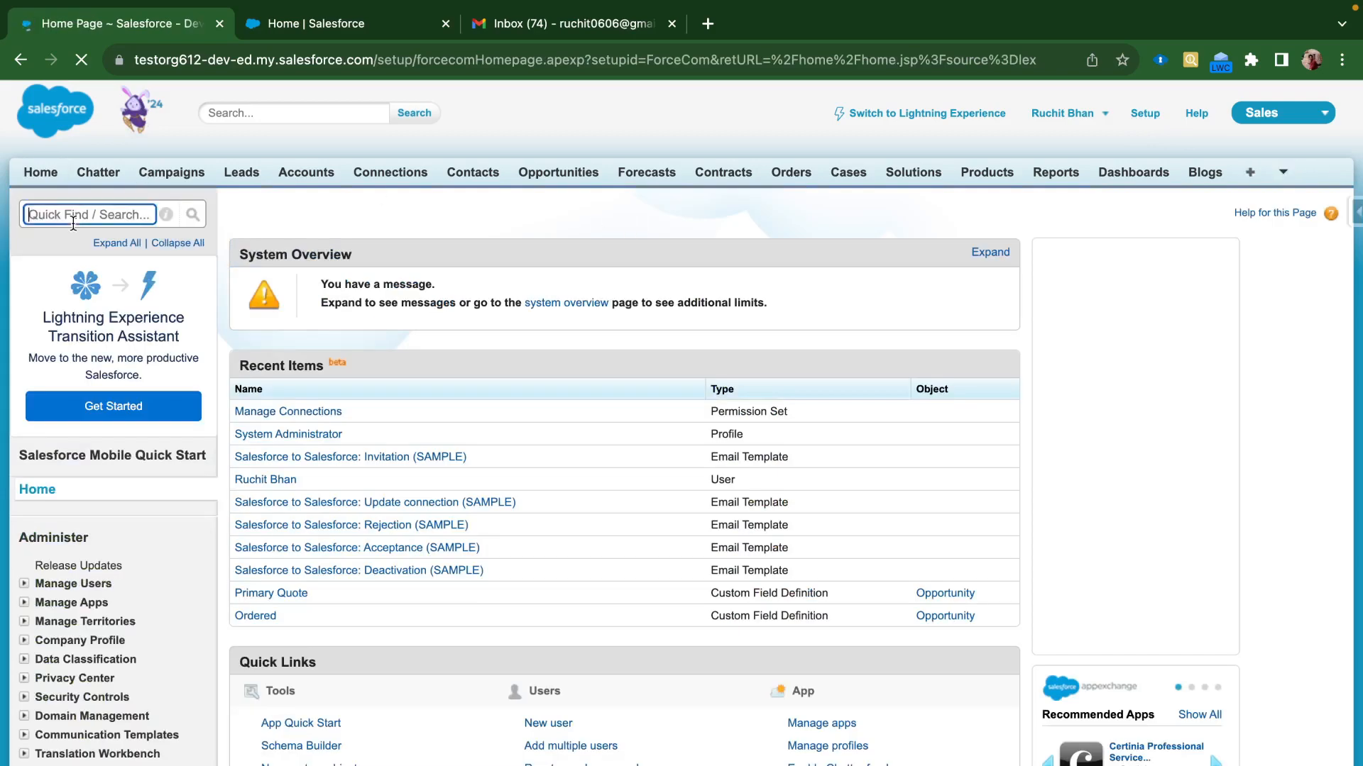
text(Salesforc)
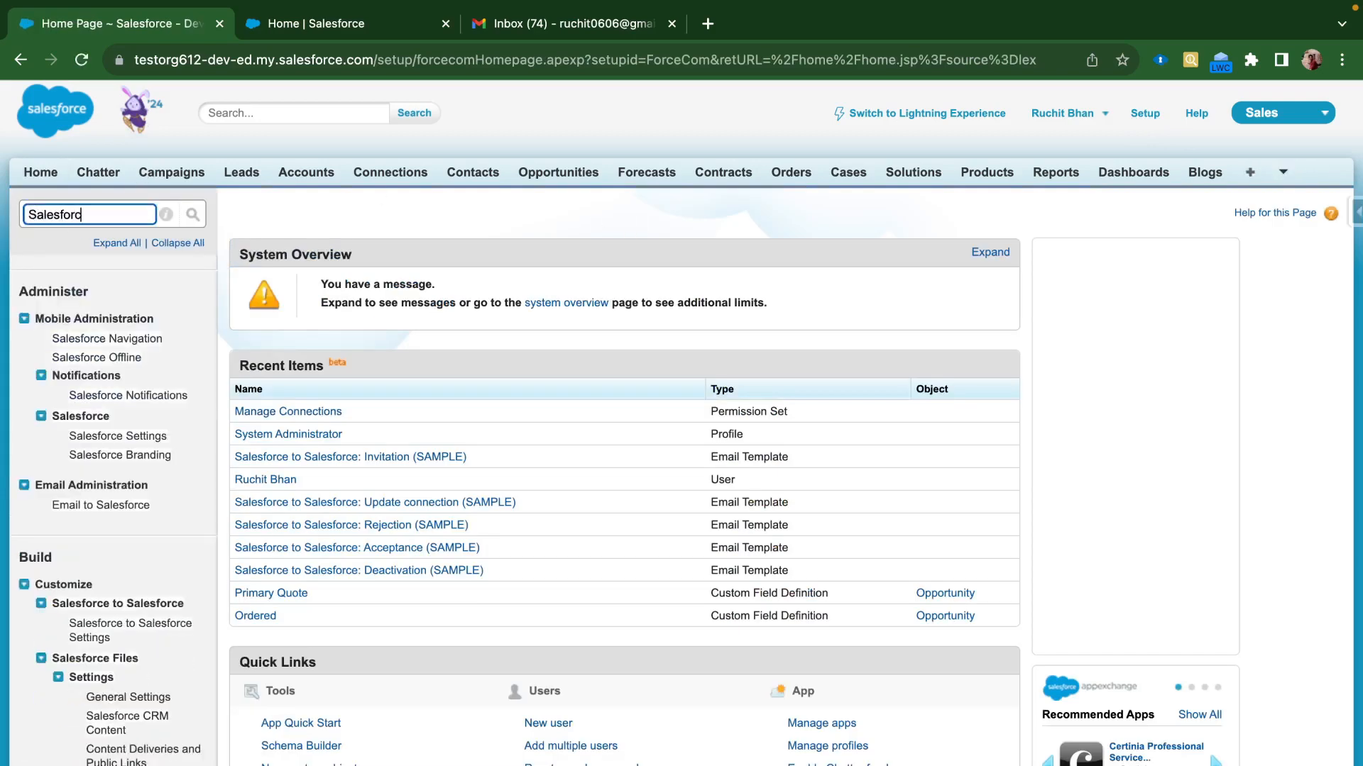
text(e to Sale)
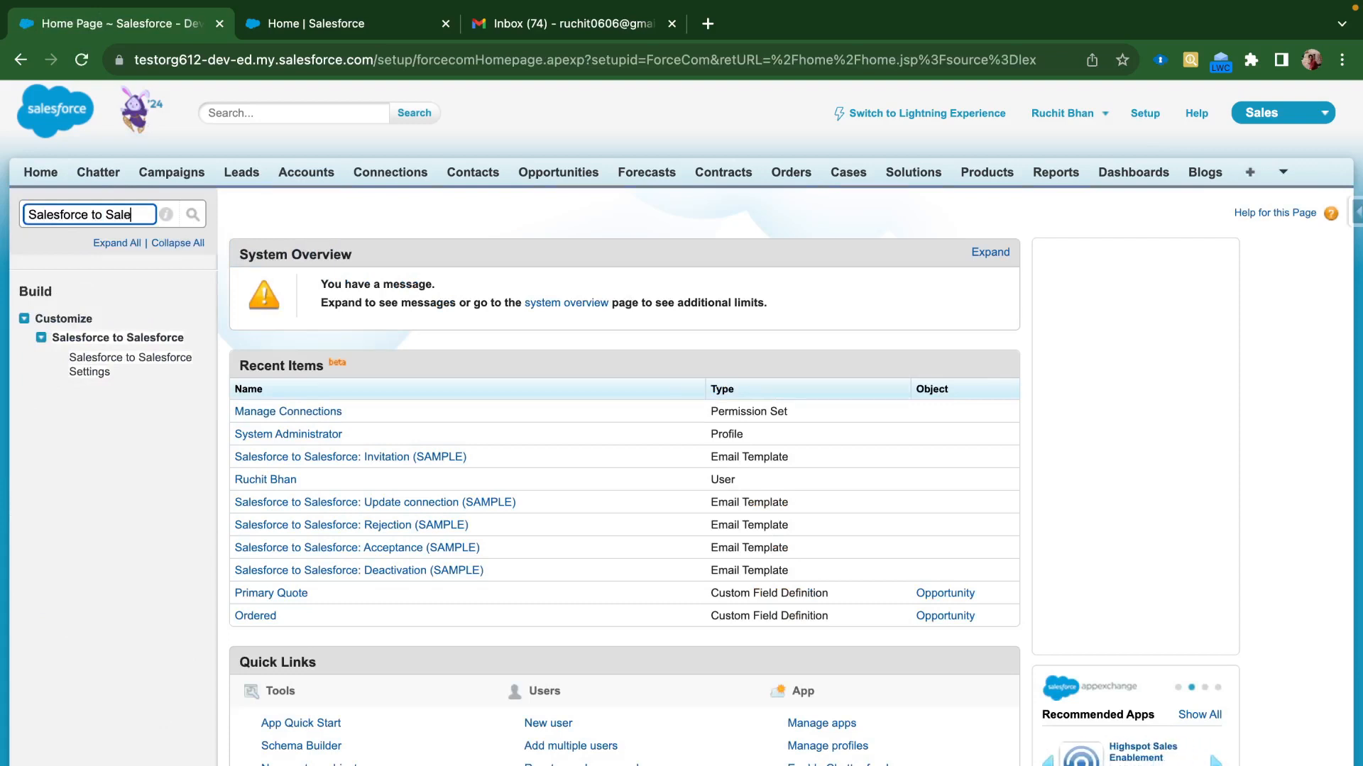
click(90, 370)
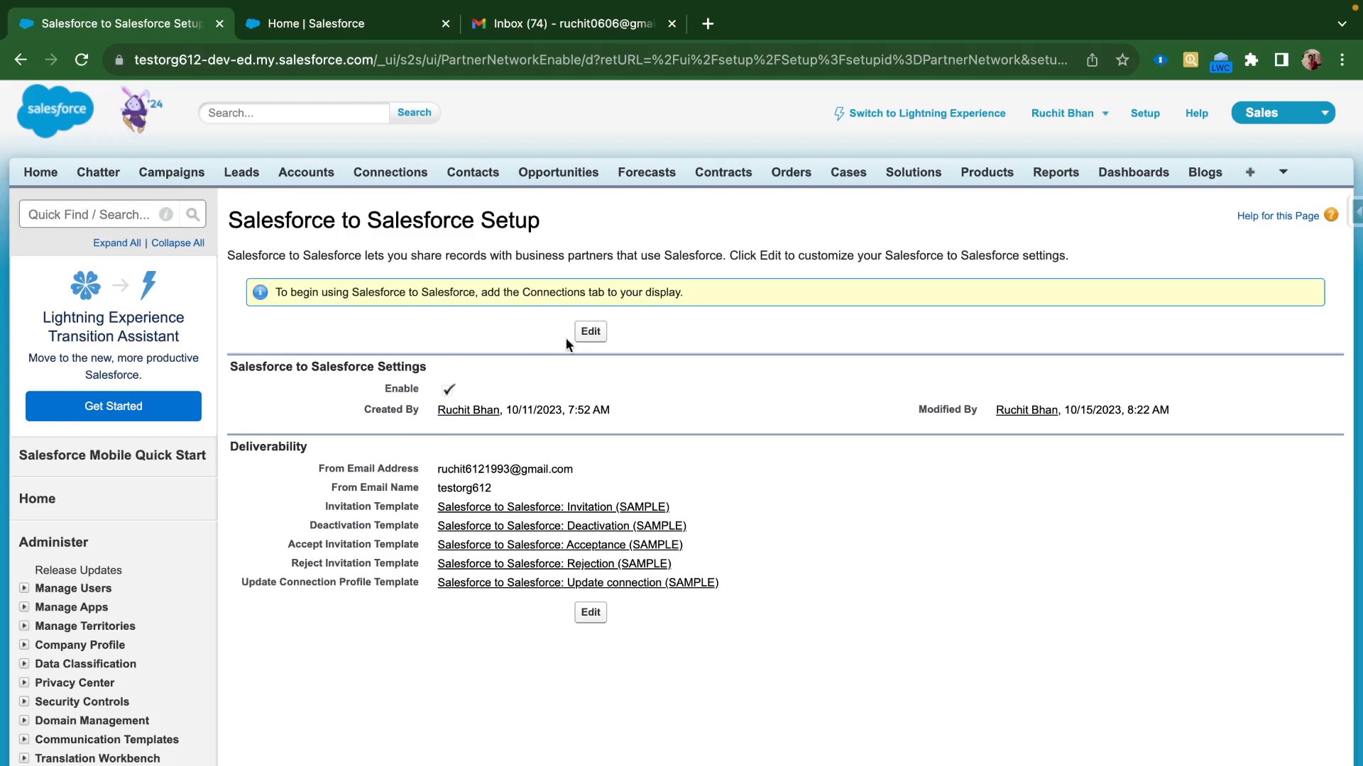
Edit the Salesforce to Salesforce settings, leave From Email Name as testorg612, and save
click(586, 334)
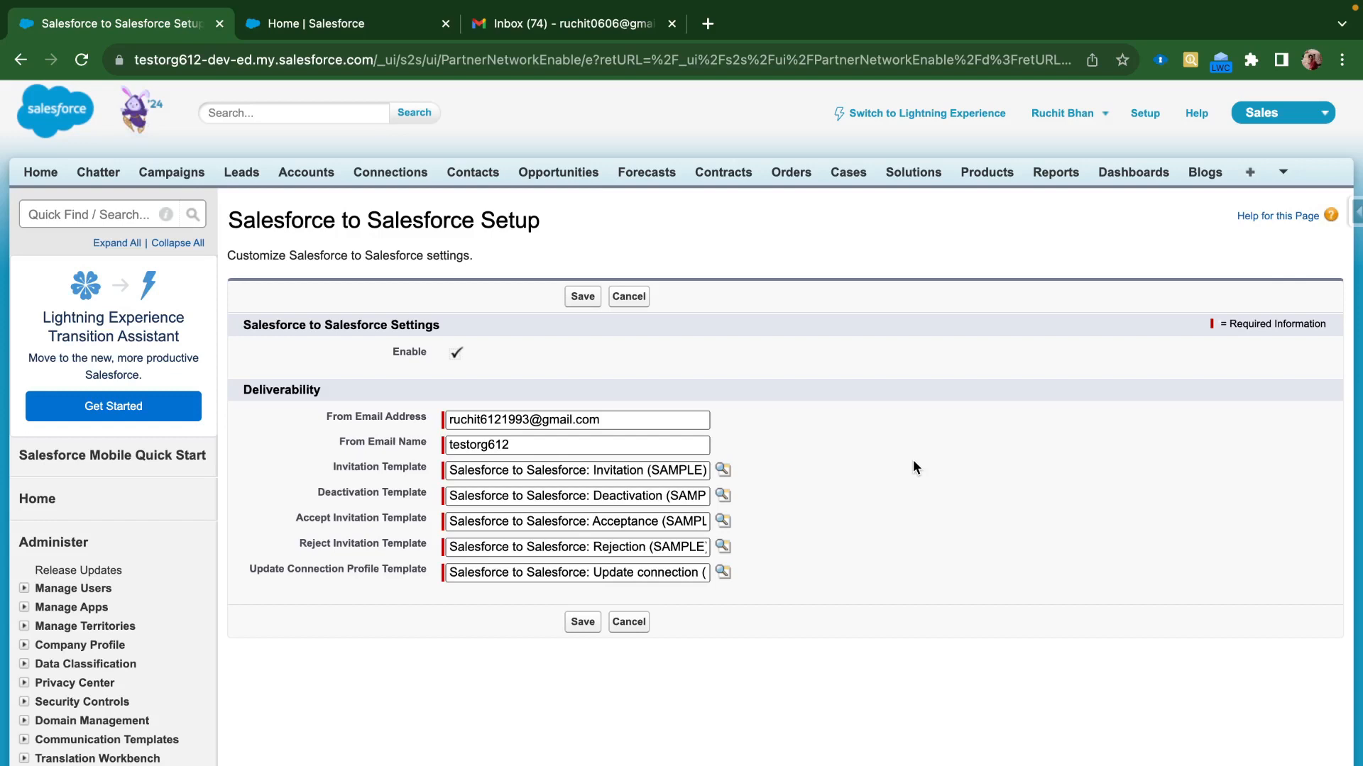
double_click(533, 445)
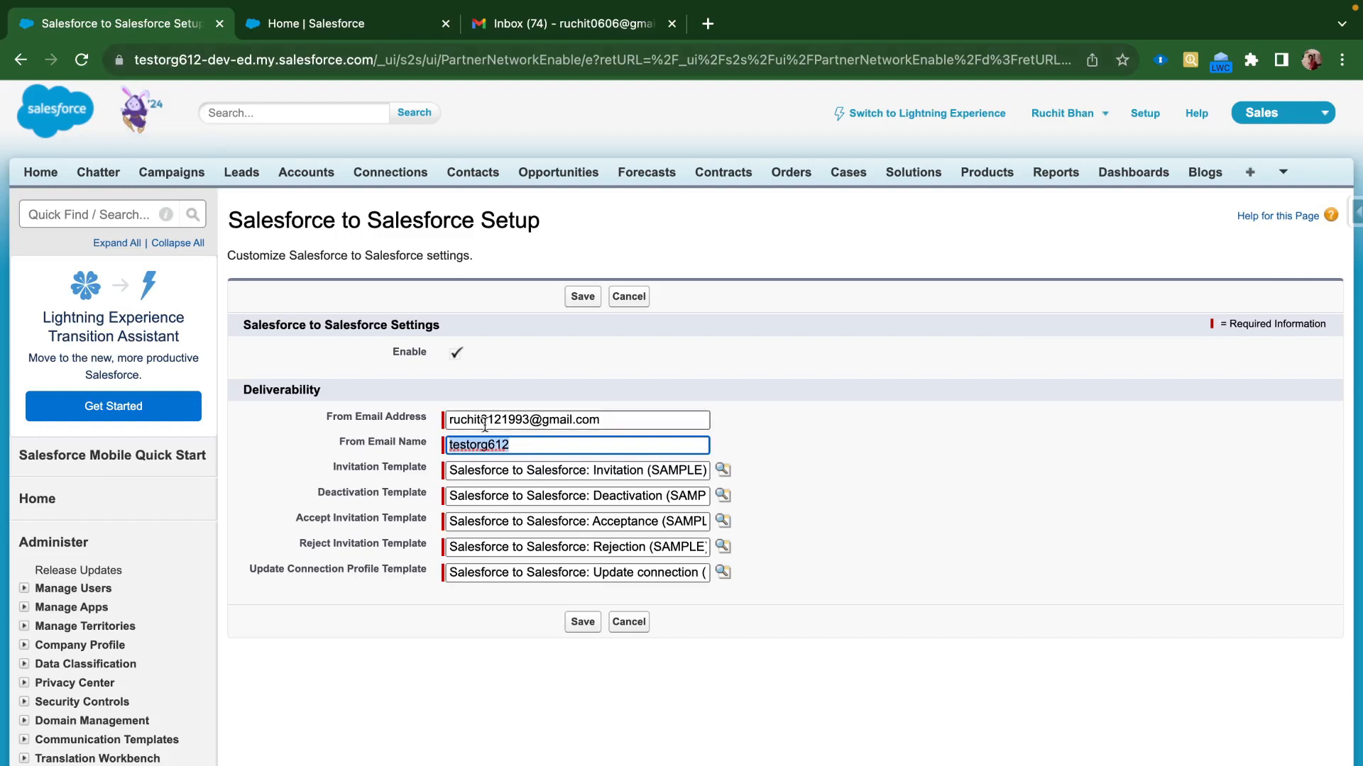
click(768, 397)
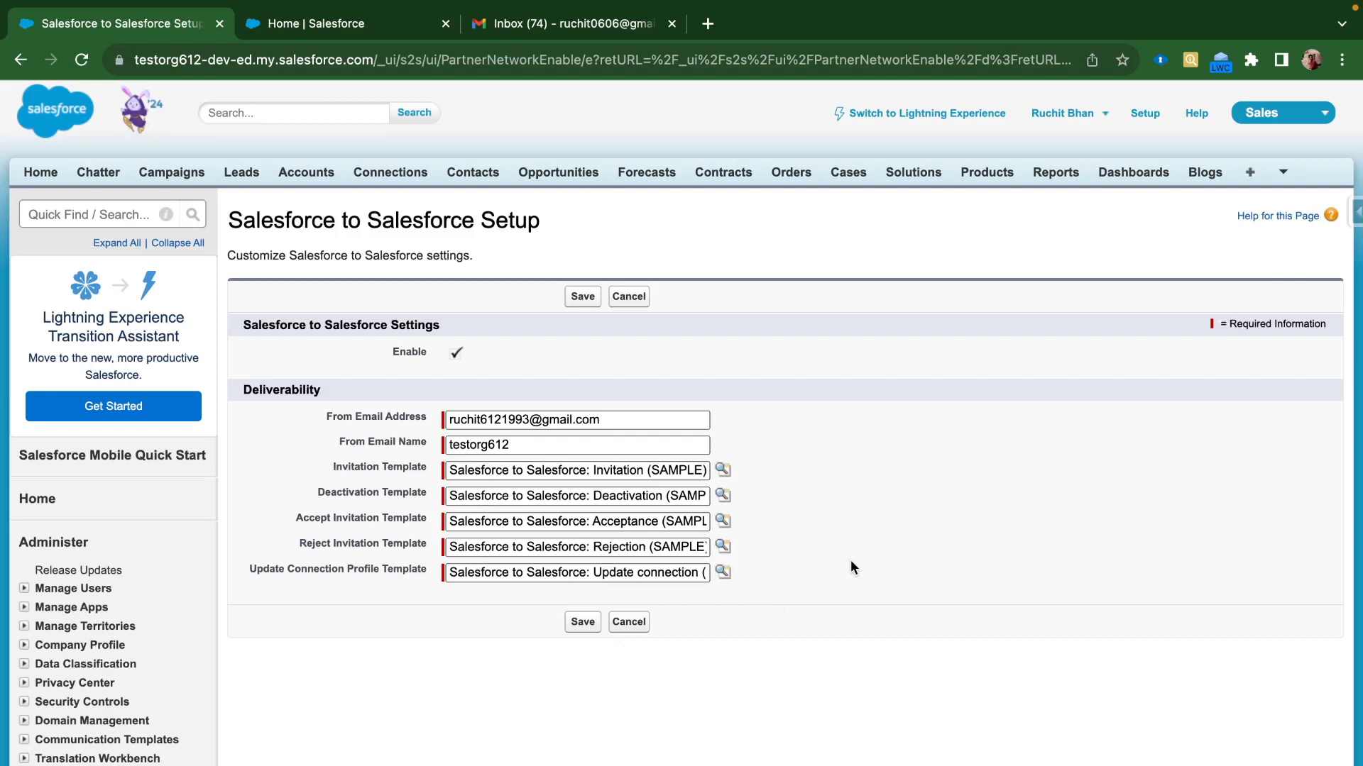
click(585, 624)
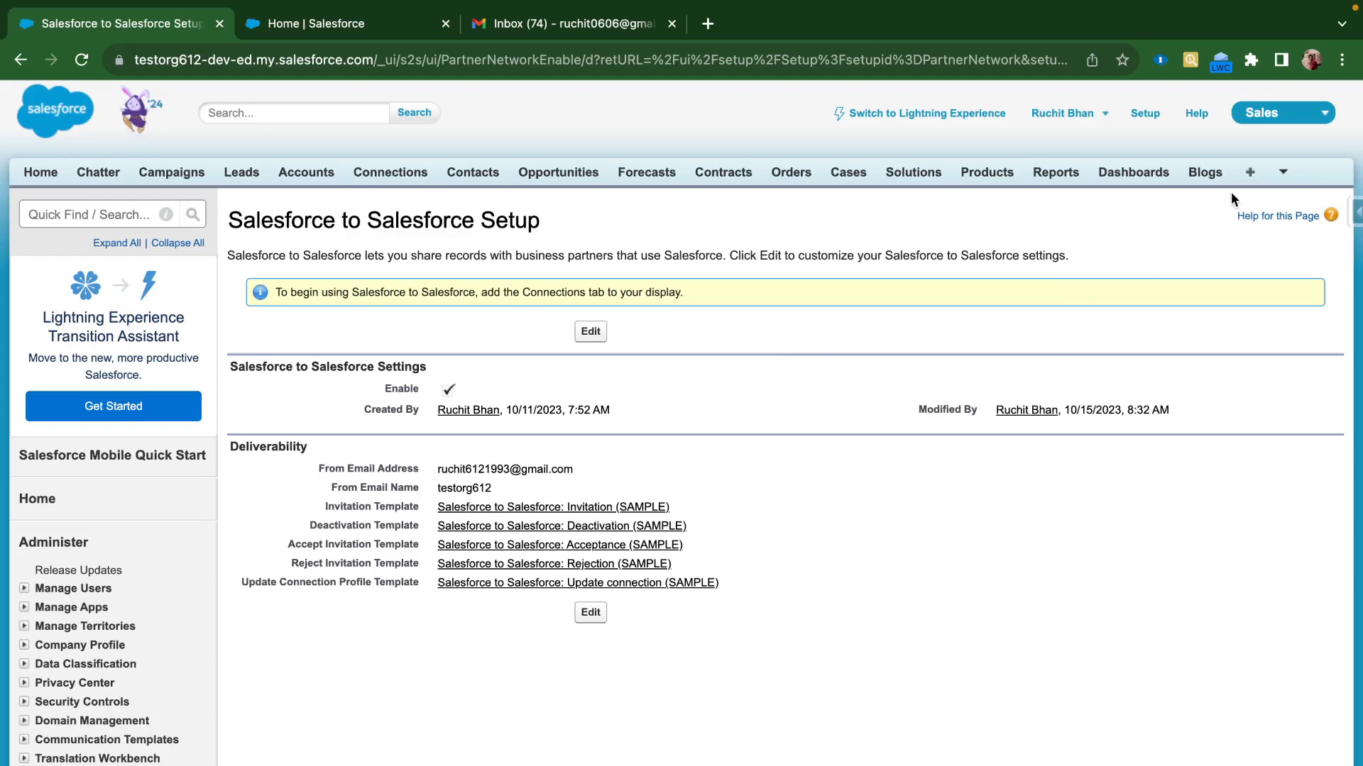
Open All Tabs and search the page for 'connection' to find the Connections tab
click(1250, 173)
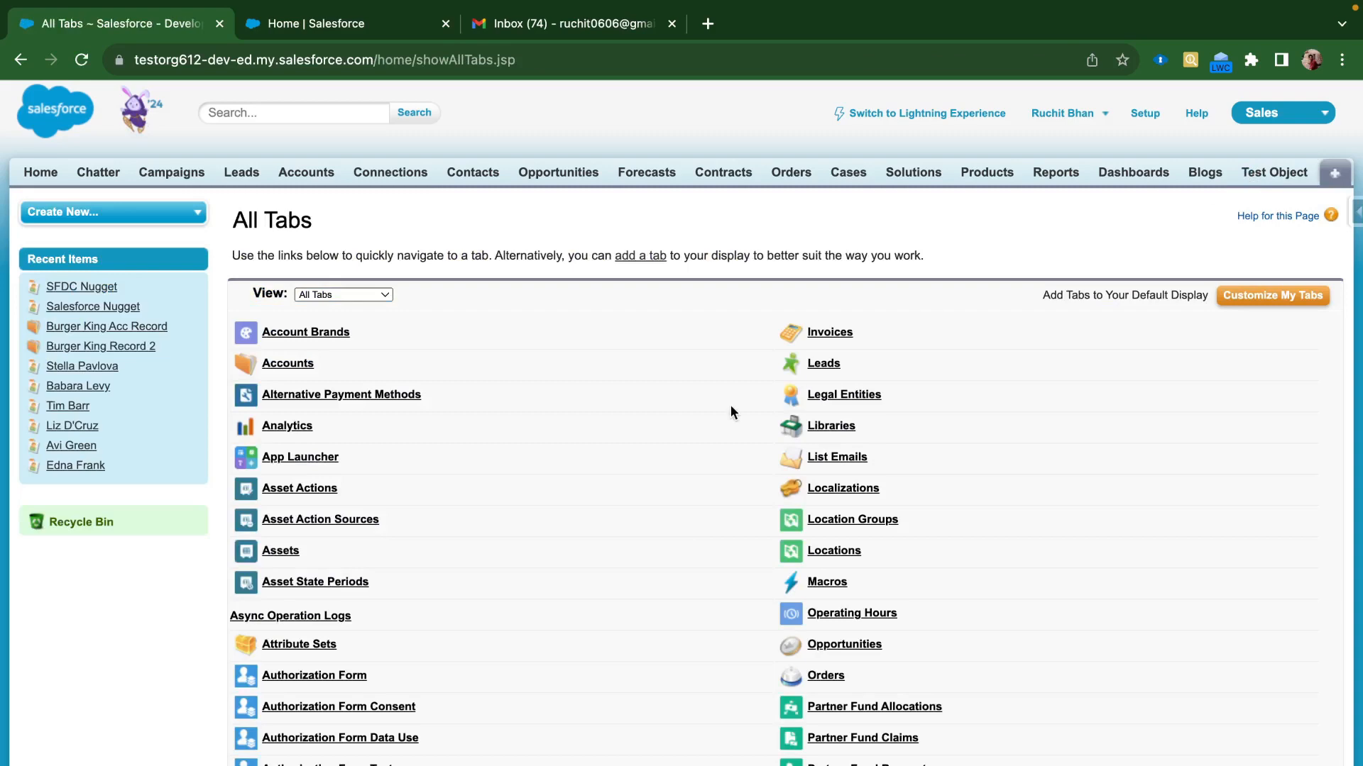
scroll(457, 624, down, 3)
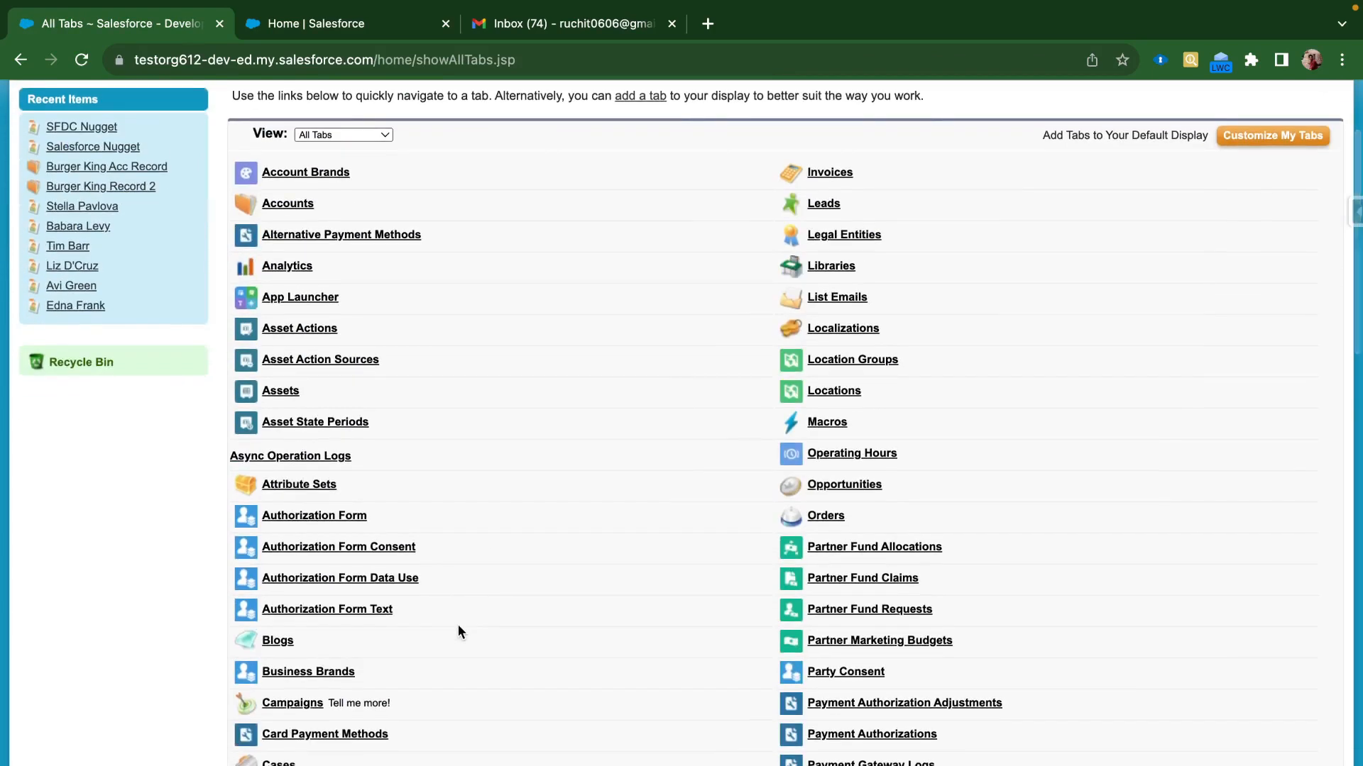
key(super+f)
key(Return)
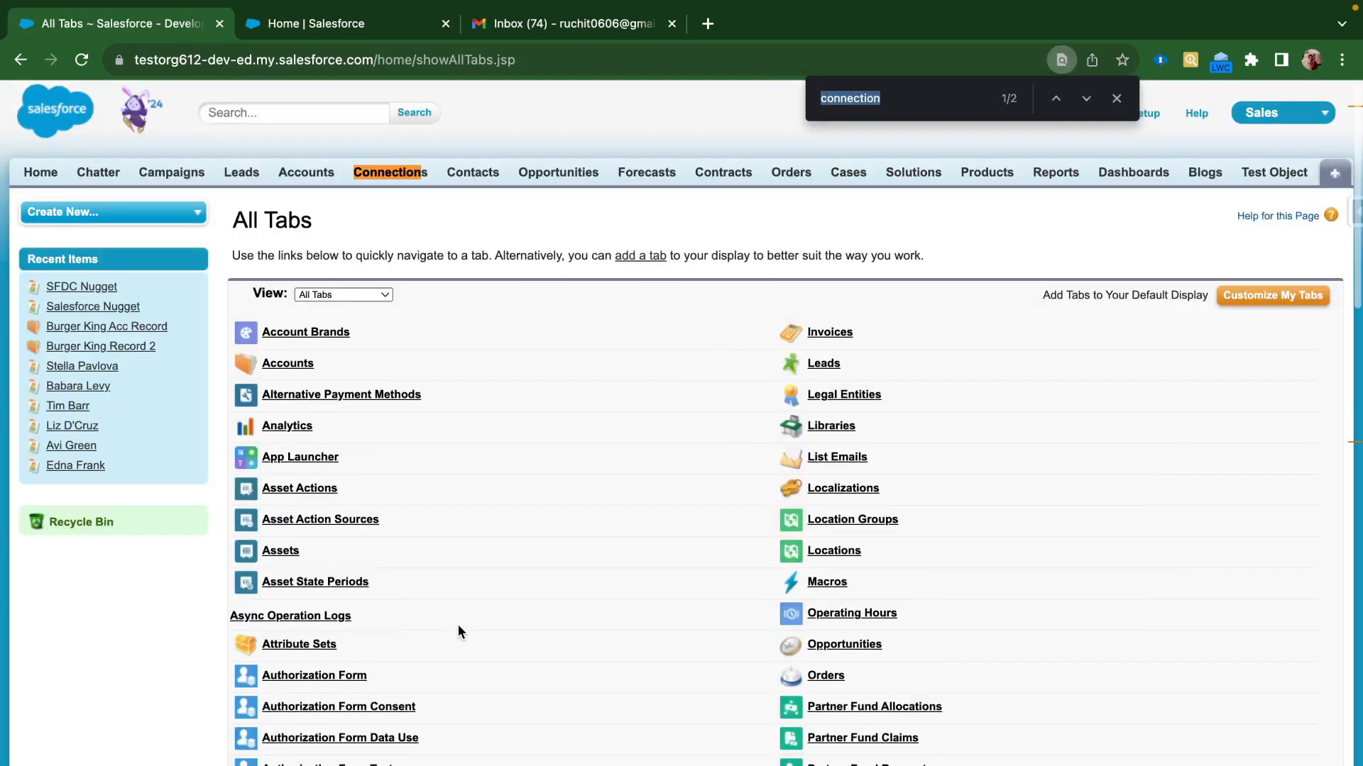
scroll(377, 718, down, 4)
key(Return)
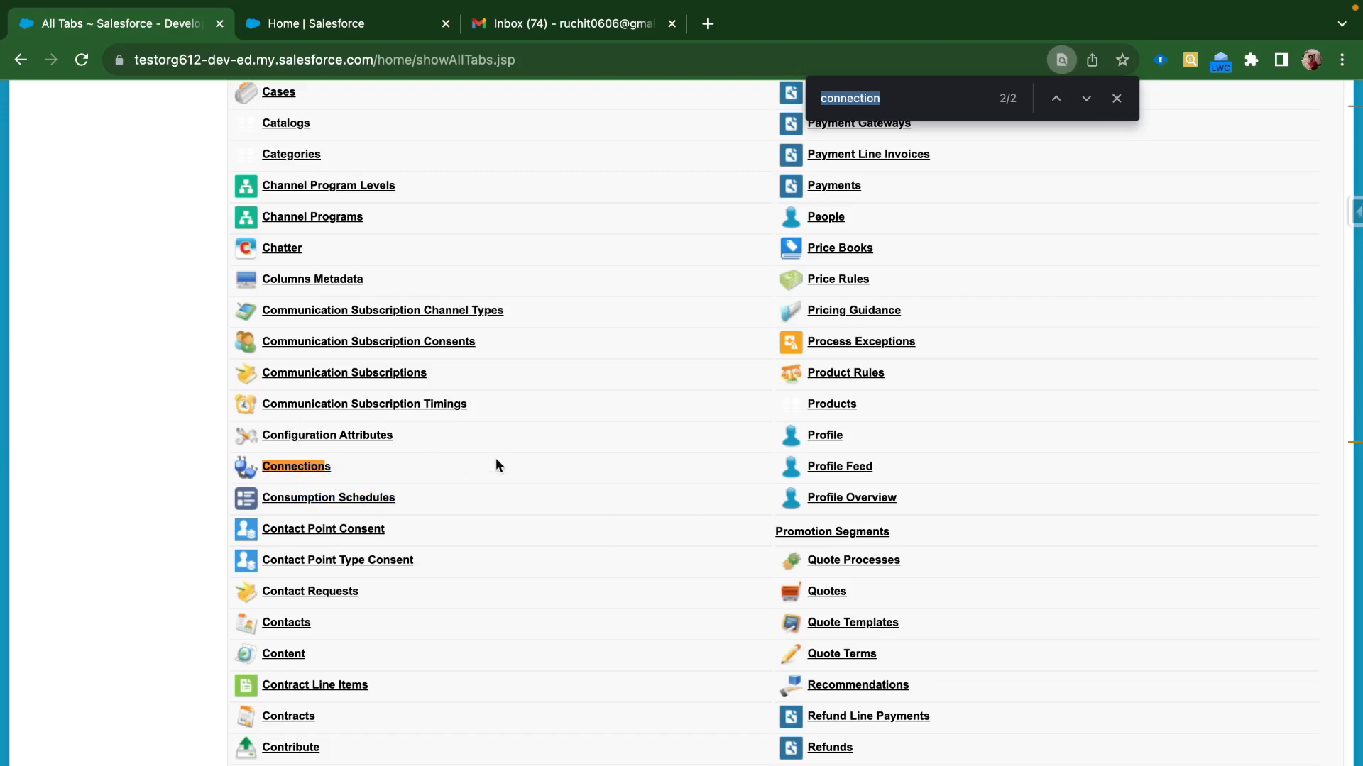
scroll(495, 465, up, 15)
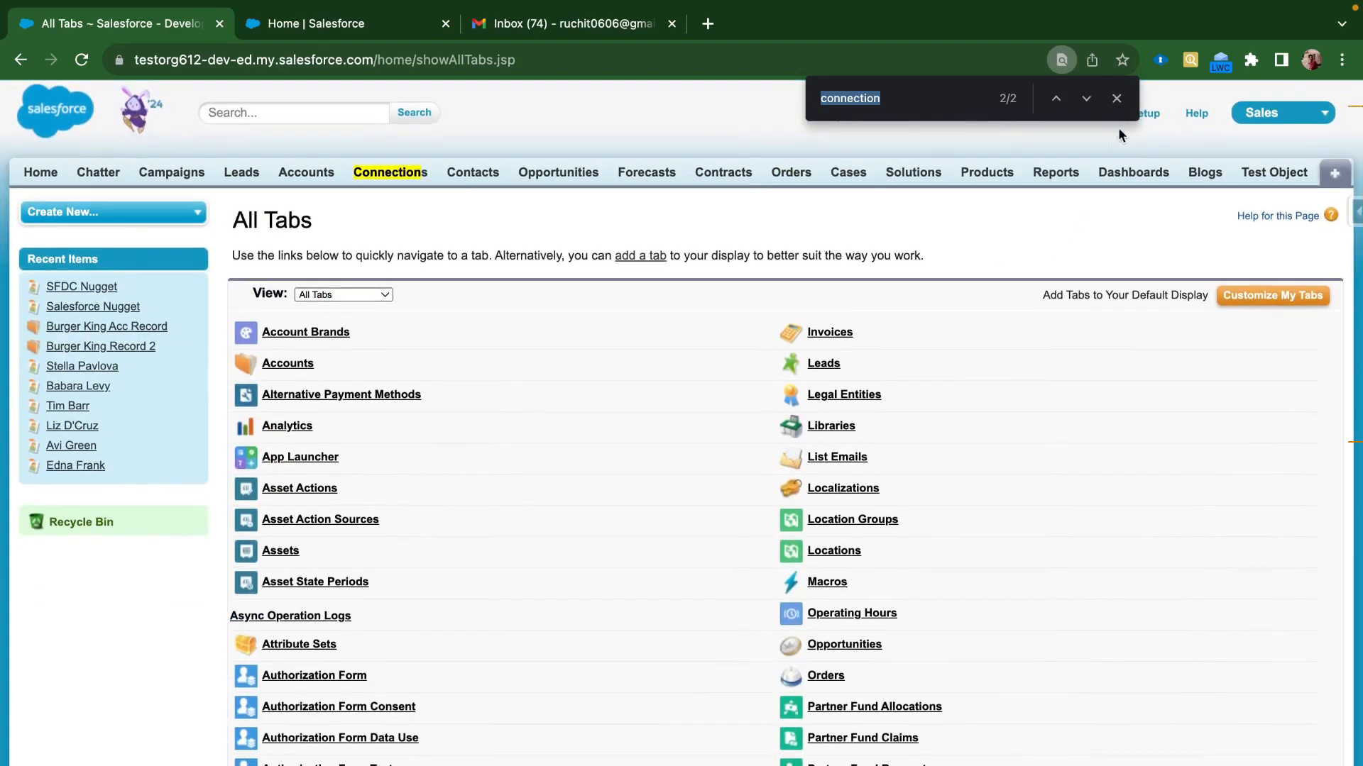
click(1117, 99)
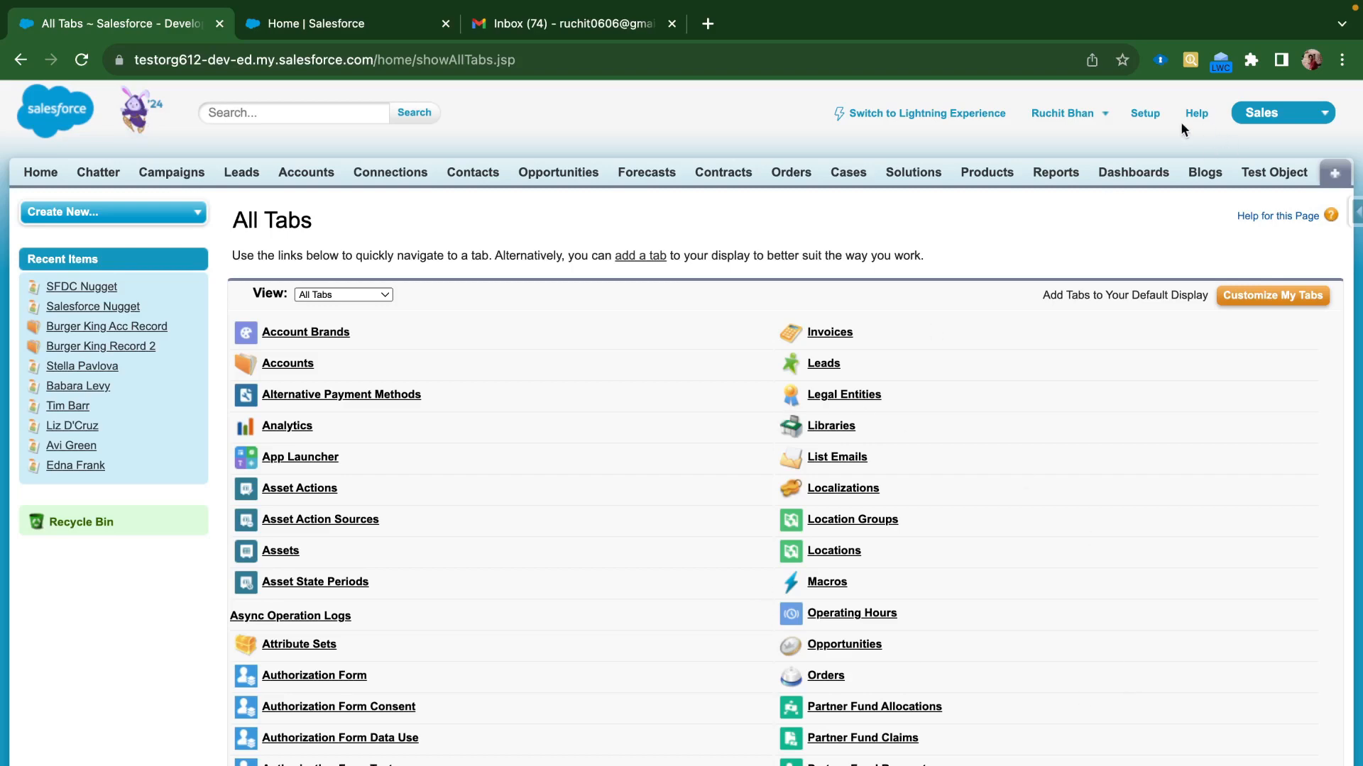
Open the Manage Connections permission set from Setup's Permission Sets list
click(1143, 113)
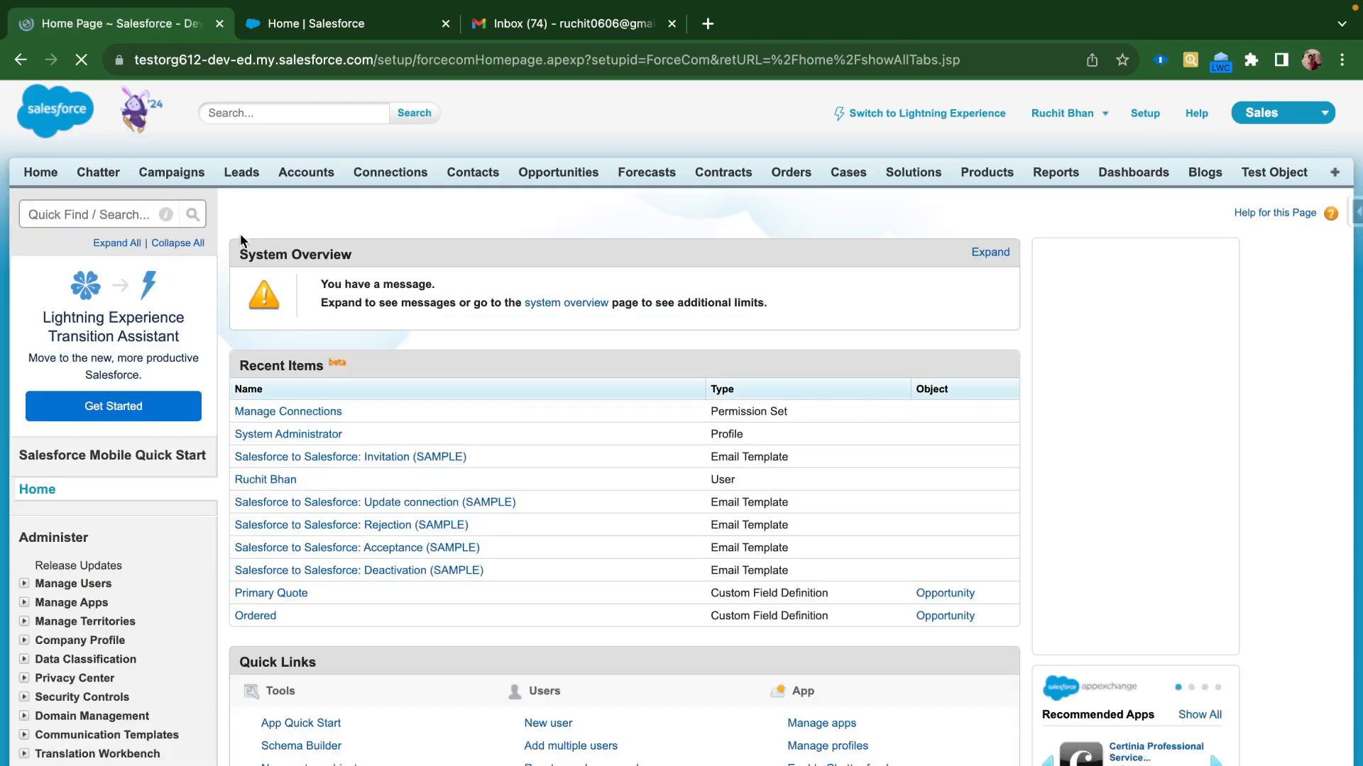
click(96, 221)
text(perm)
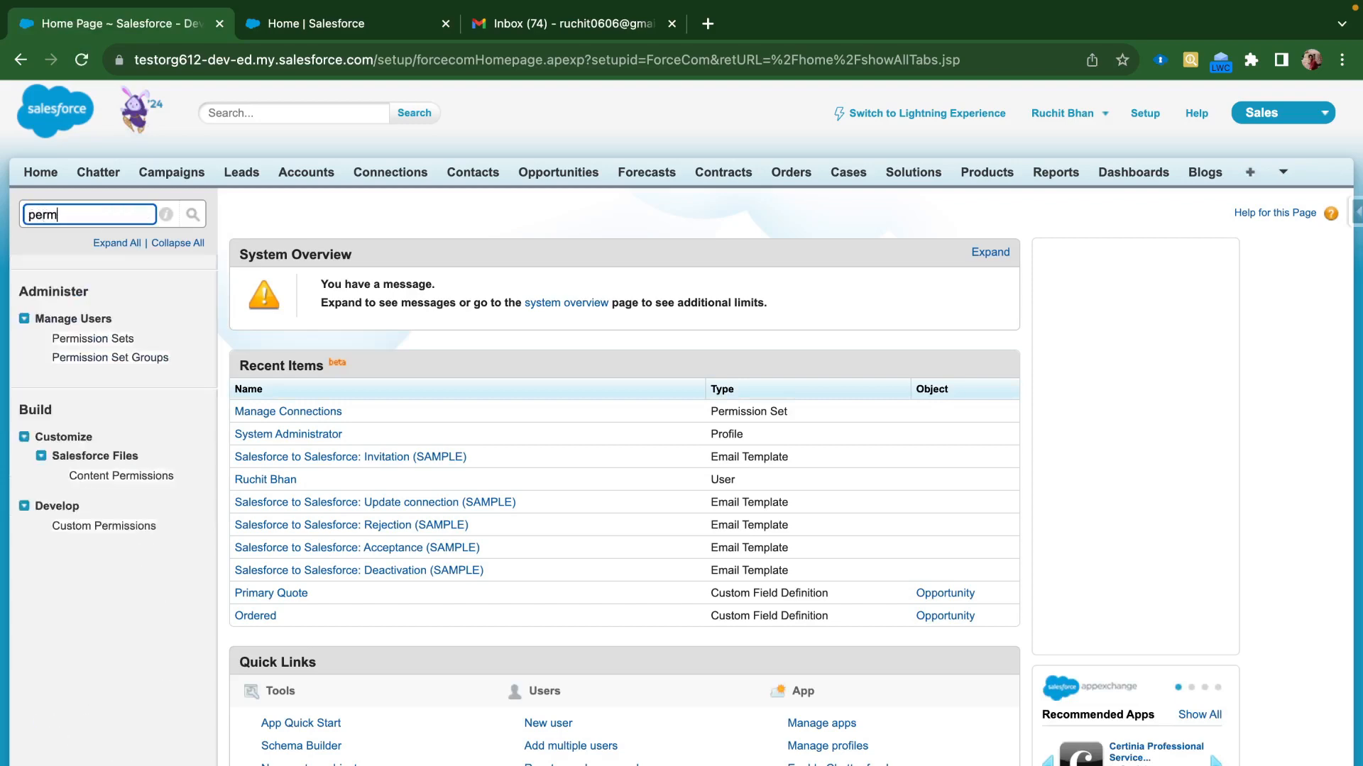
click(91, 339)
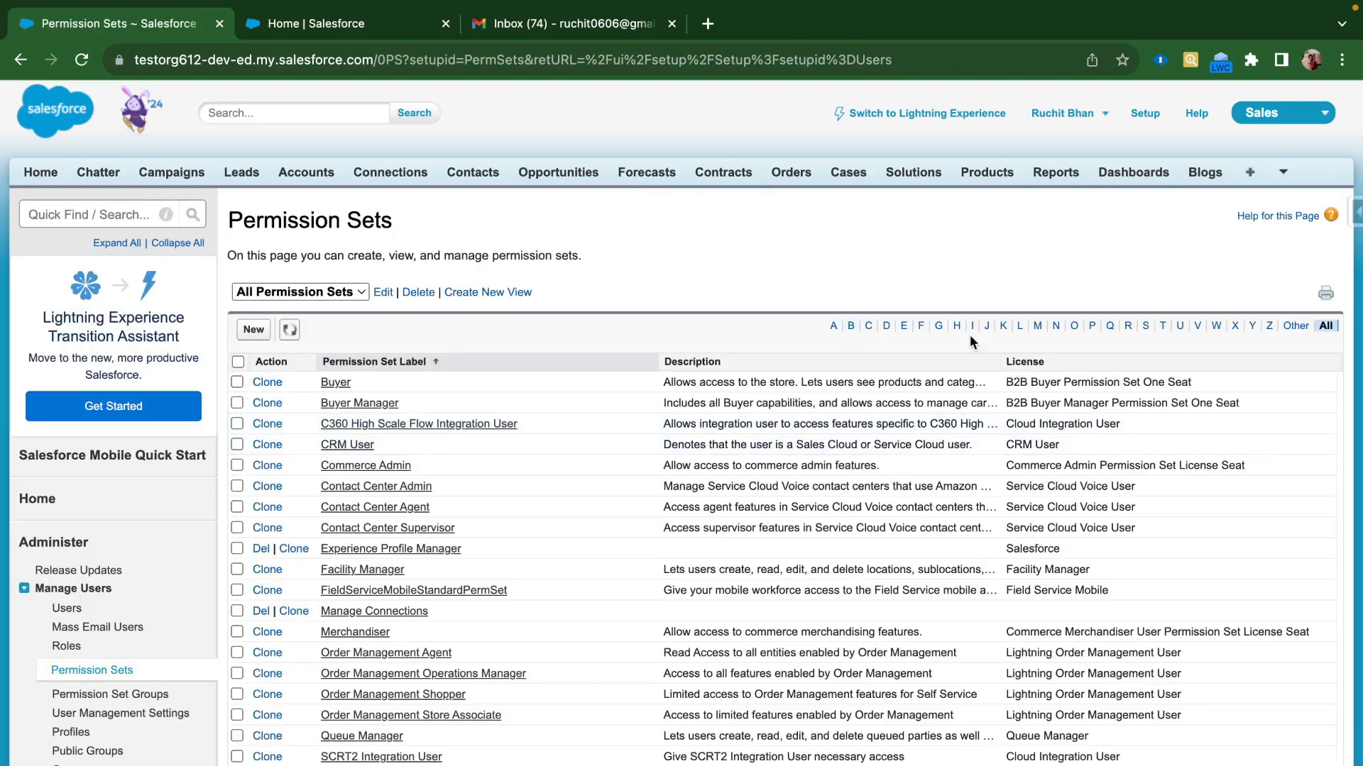
click(1036, 326)
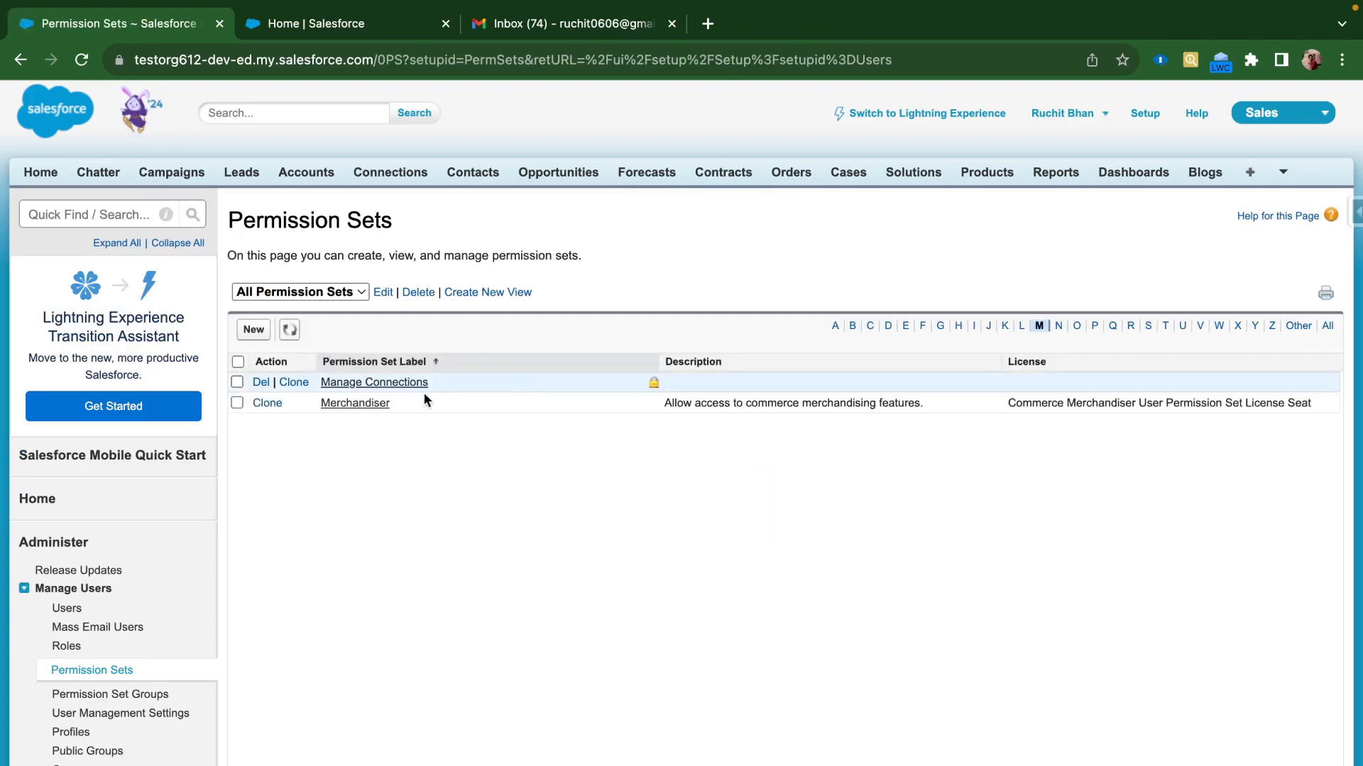
click(383, 388)
Verify Manage Connection is checked under System Permissions, then return to All Tabs
scroll(587, 599, down, 15)
scroll(586, 593, up, 5)
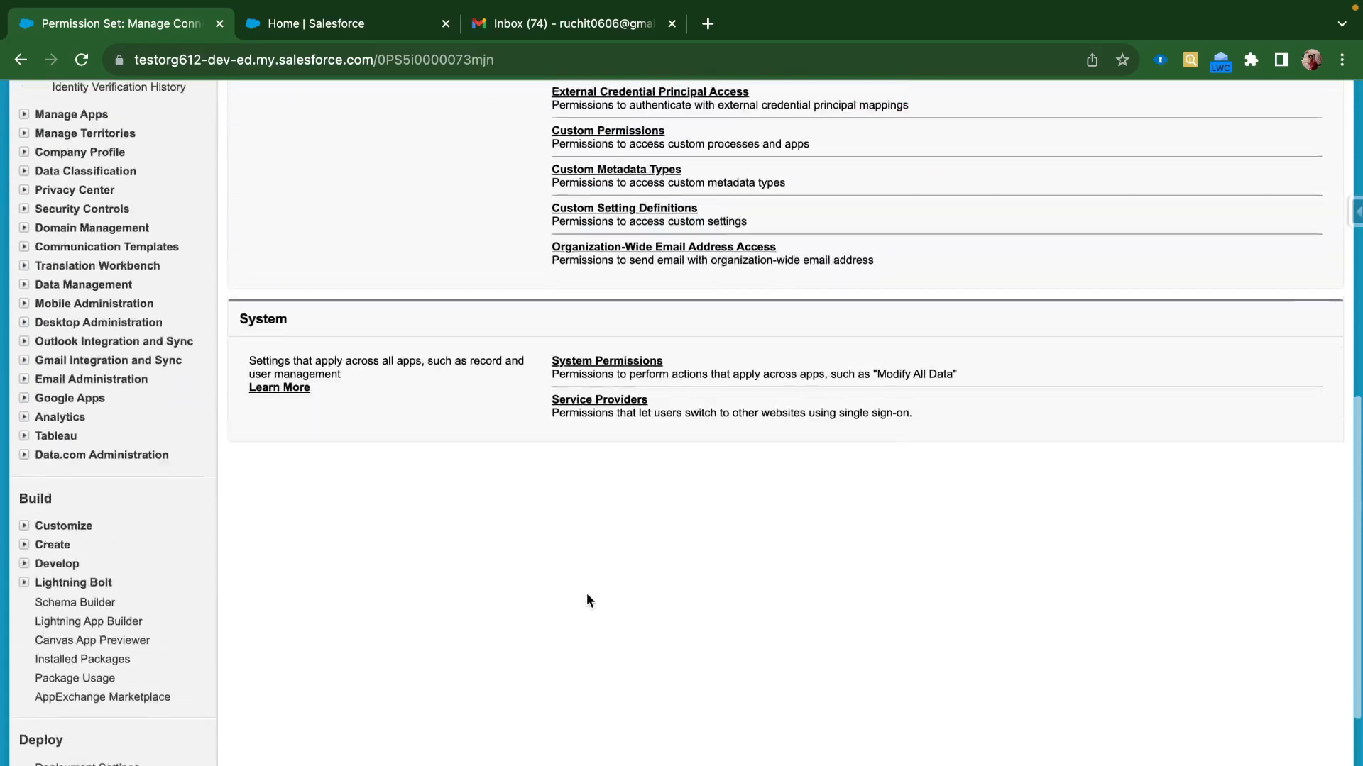
scroll(586, 594, up, 1)
click(590, 407)
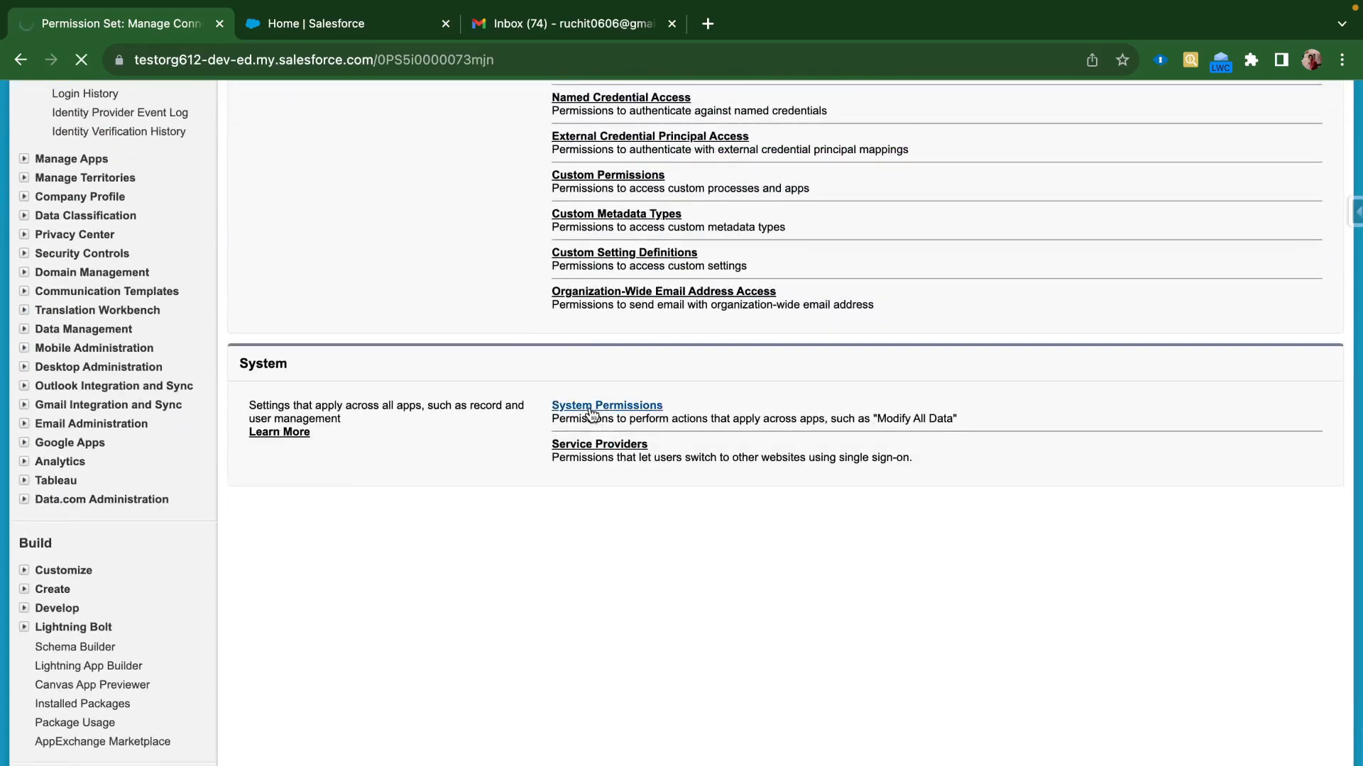
scroll(651, 560, down, 4)
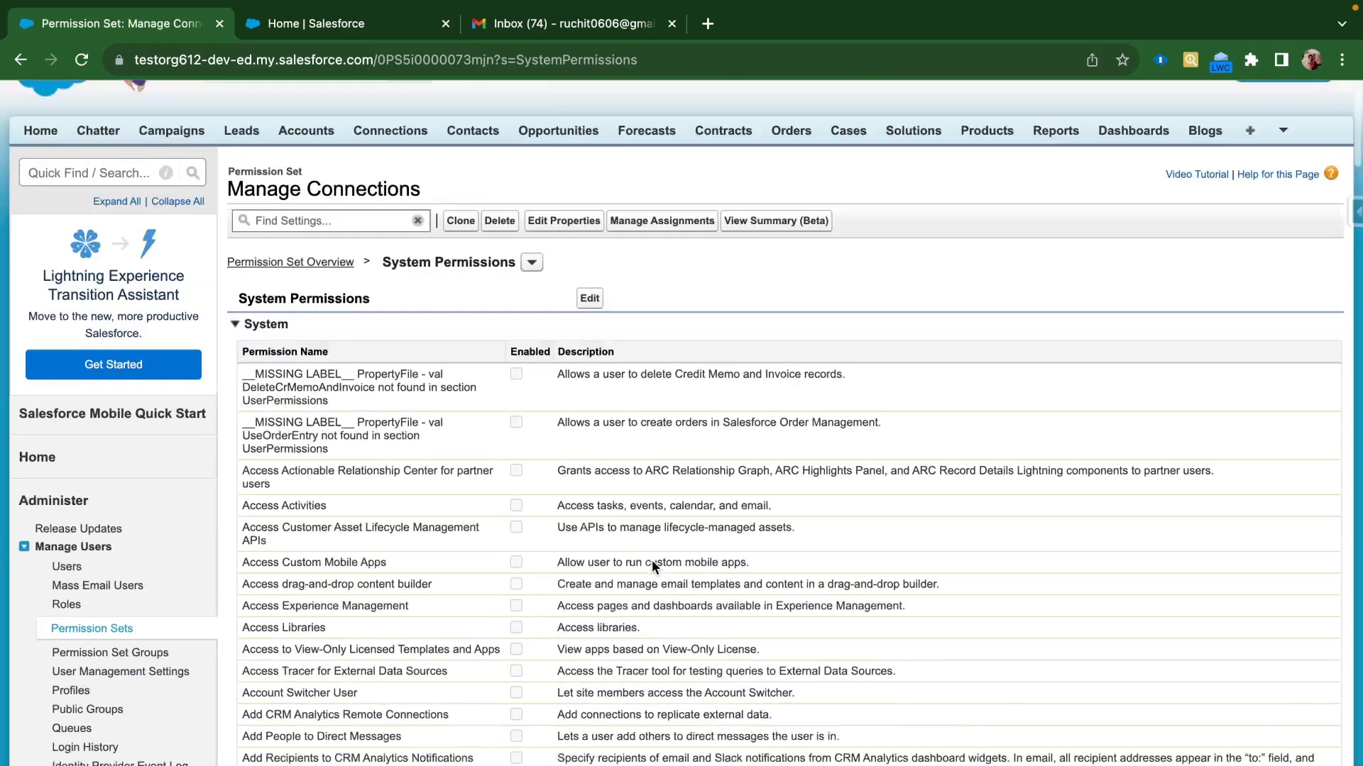
key(super+f)
text(Man)
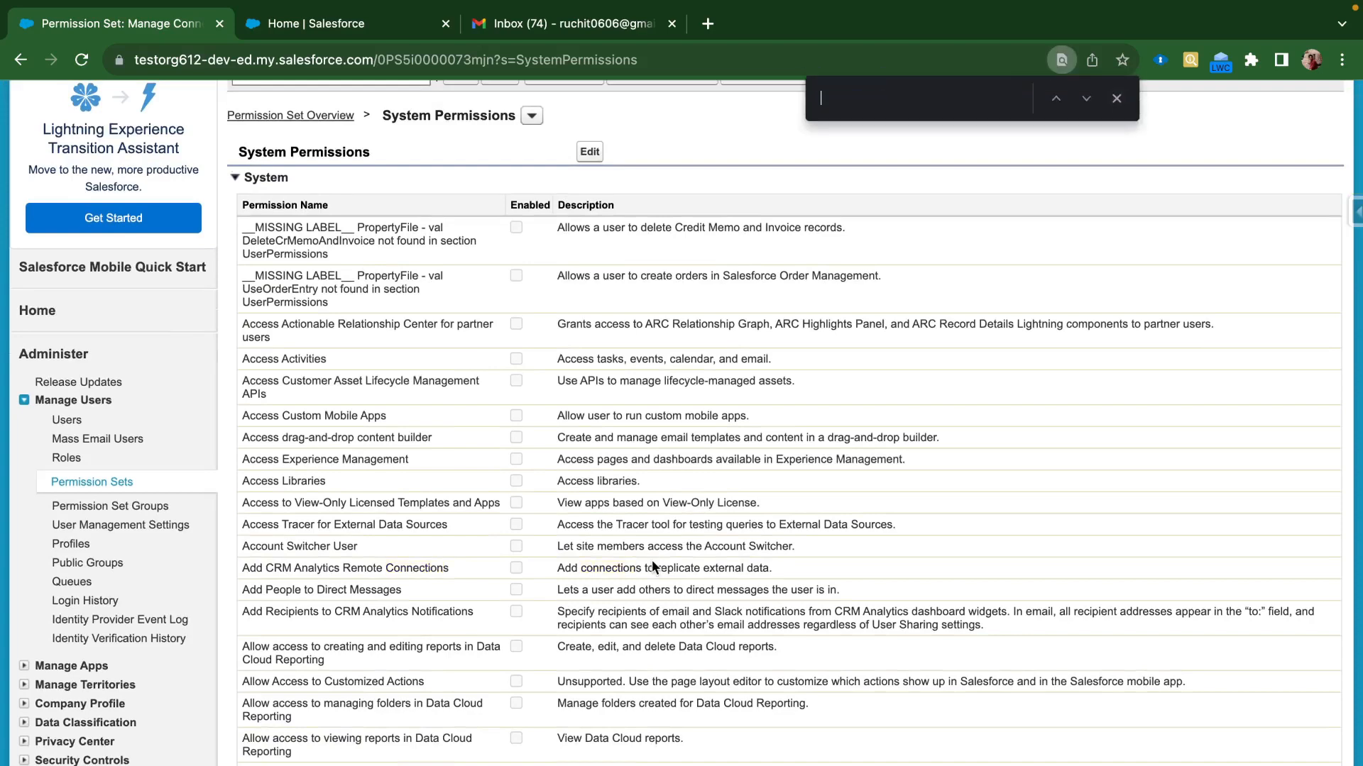
text(age Con)
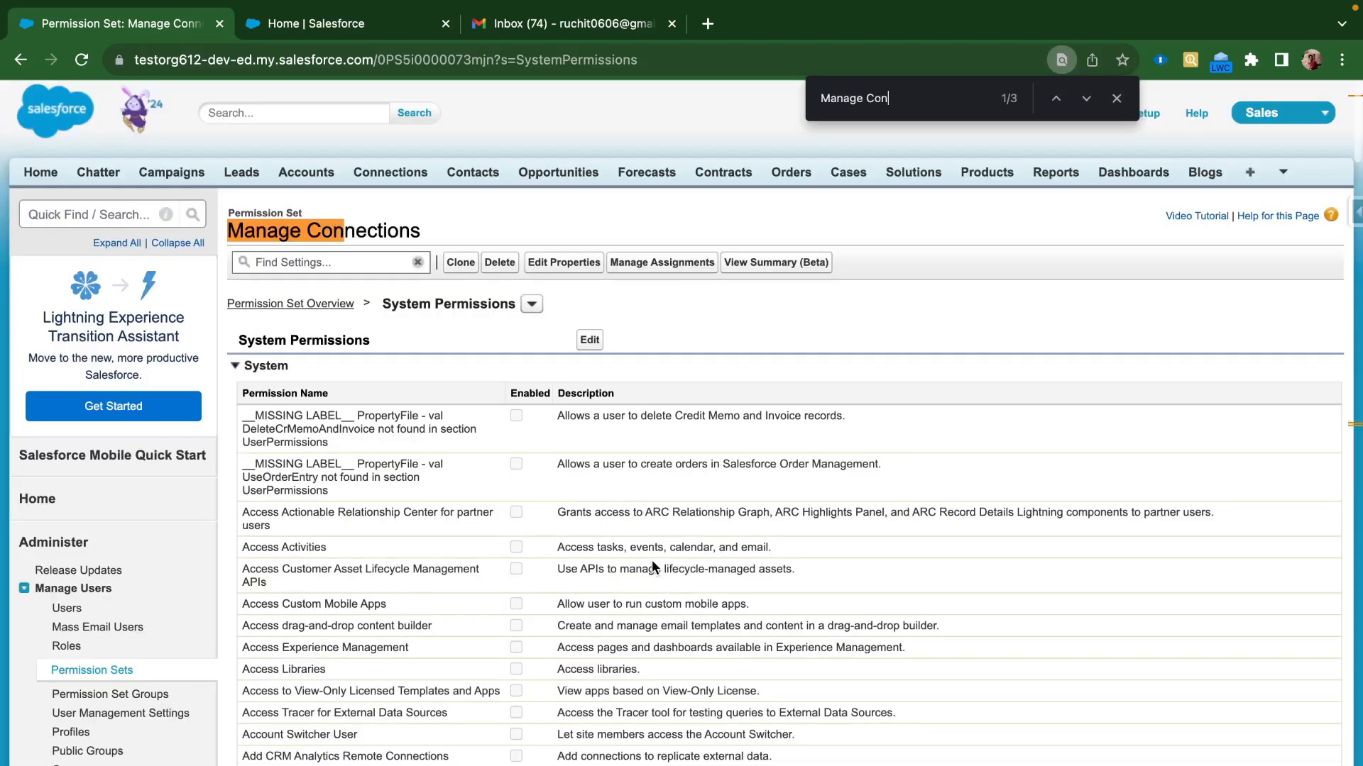
text(nection)
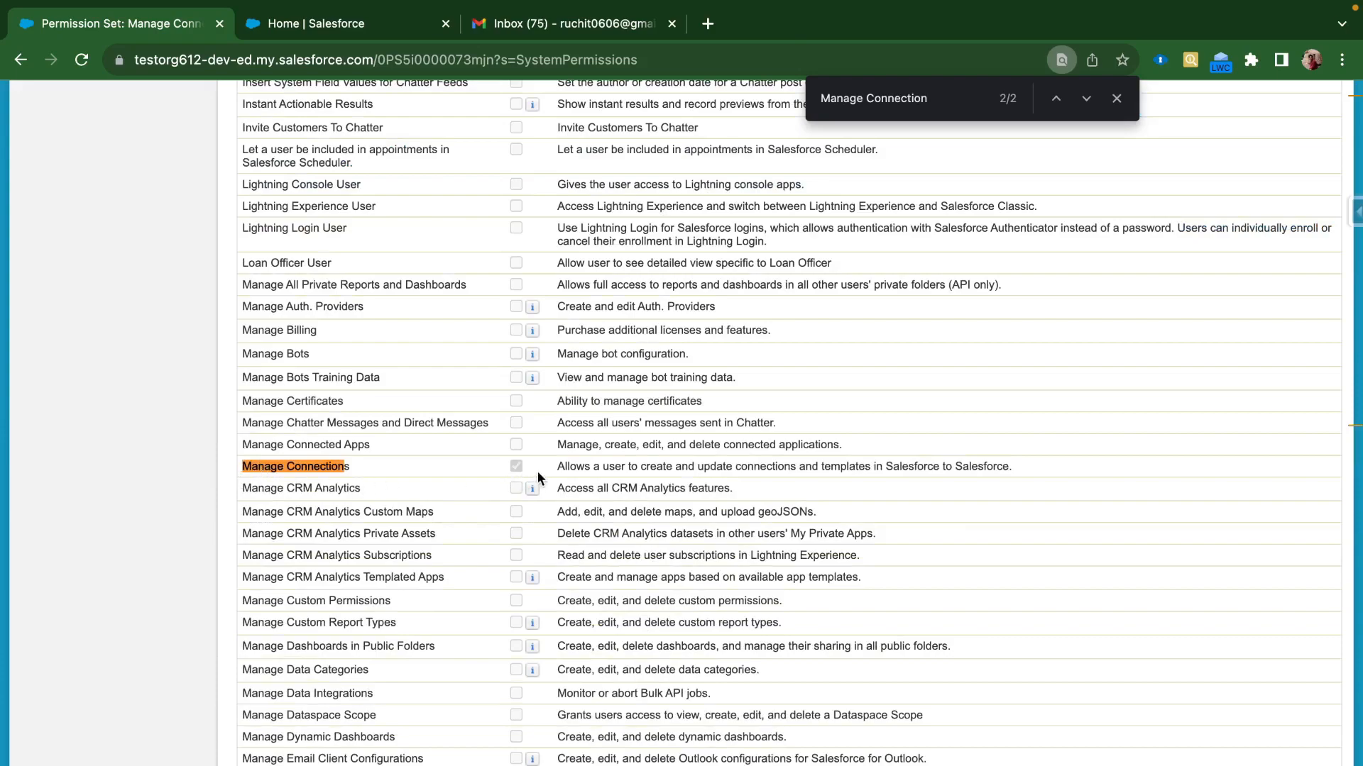
scroll(607, 450, up, 20)
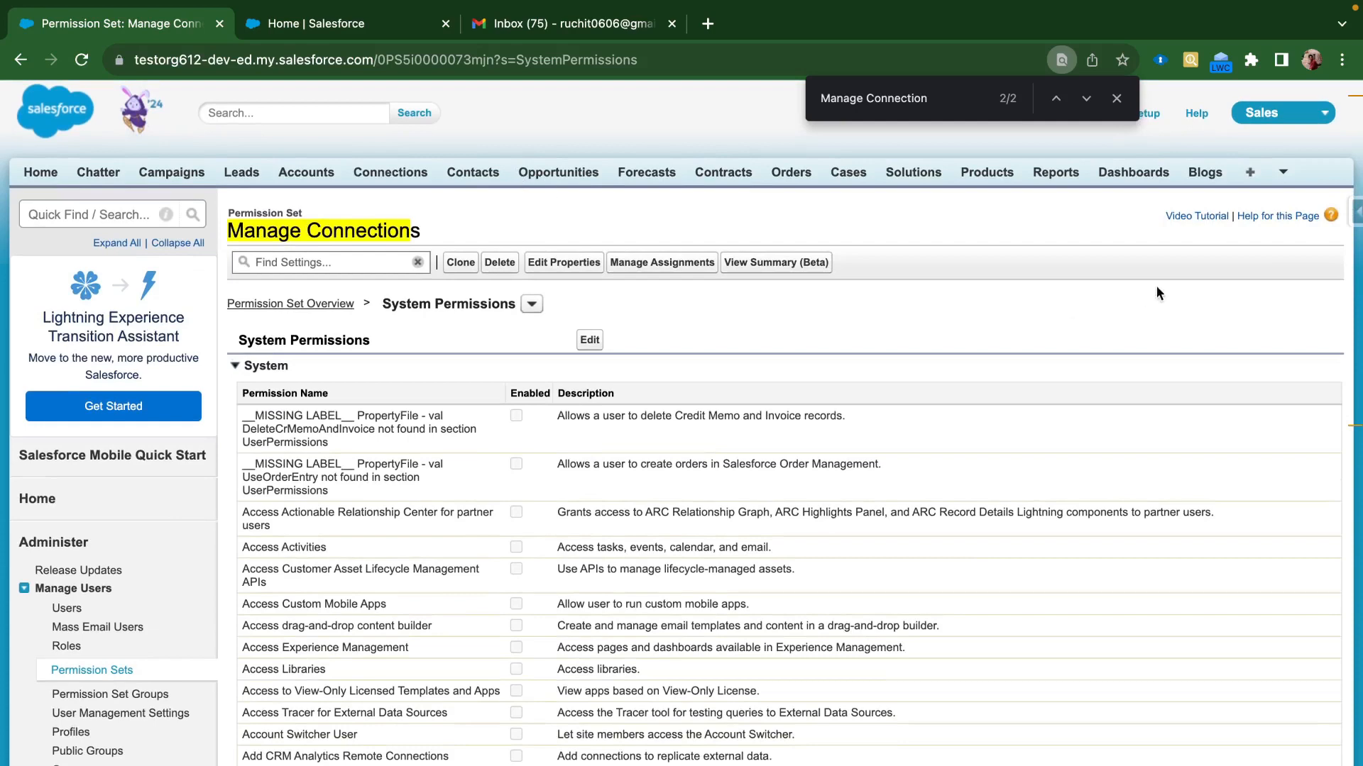
click(1244, 179)
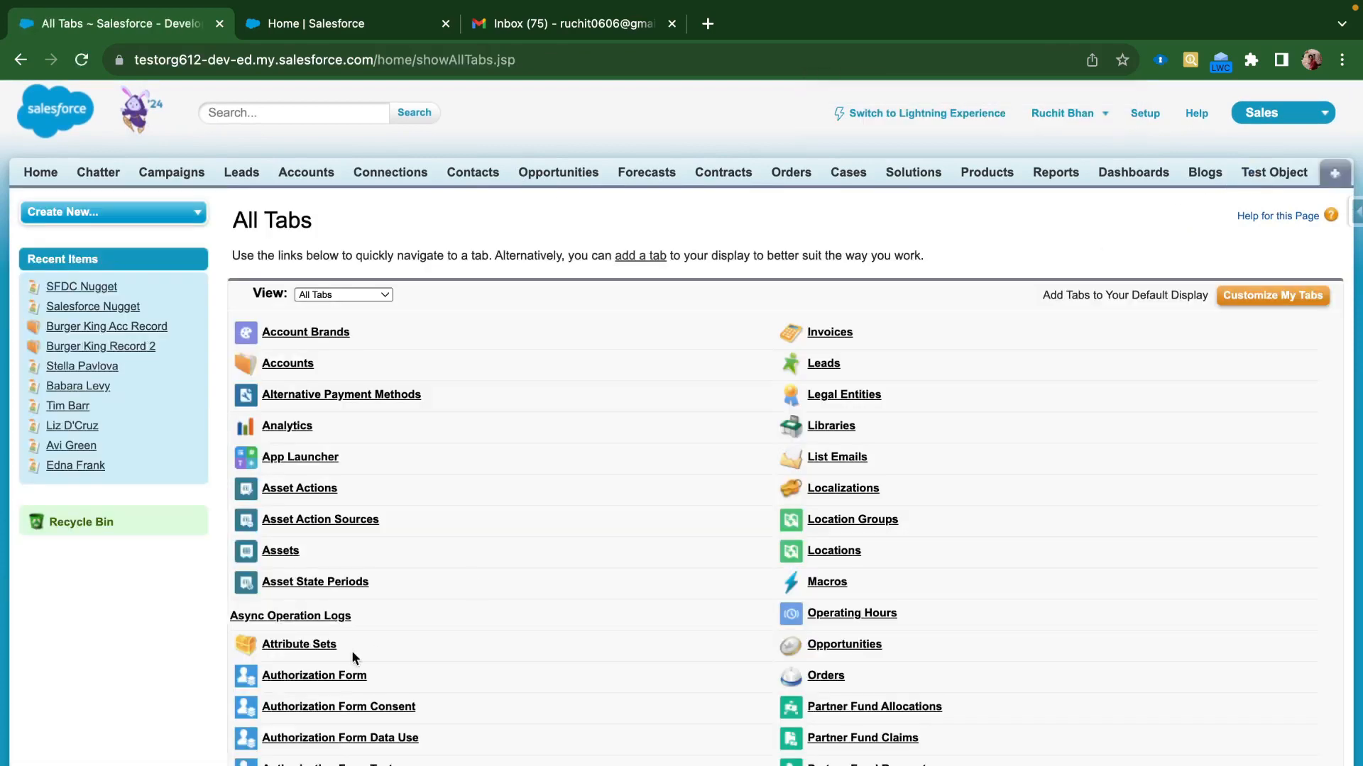
Find and open the Connections tab, then start a new template from its Templates list
key(super+f)
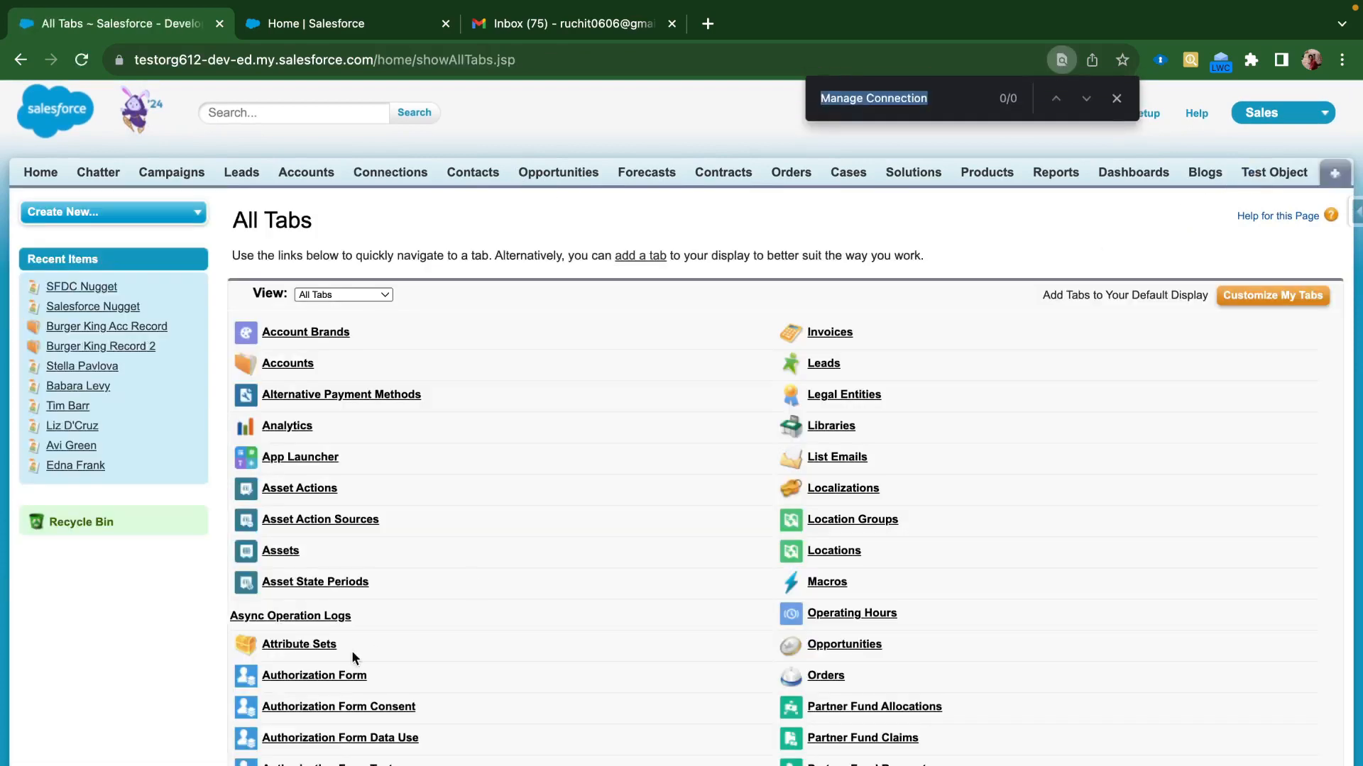
key(BackSpace)
text(Connect)
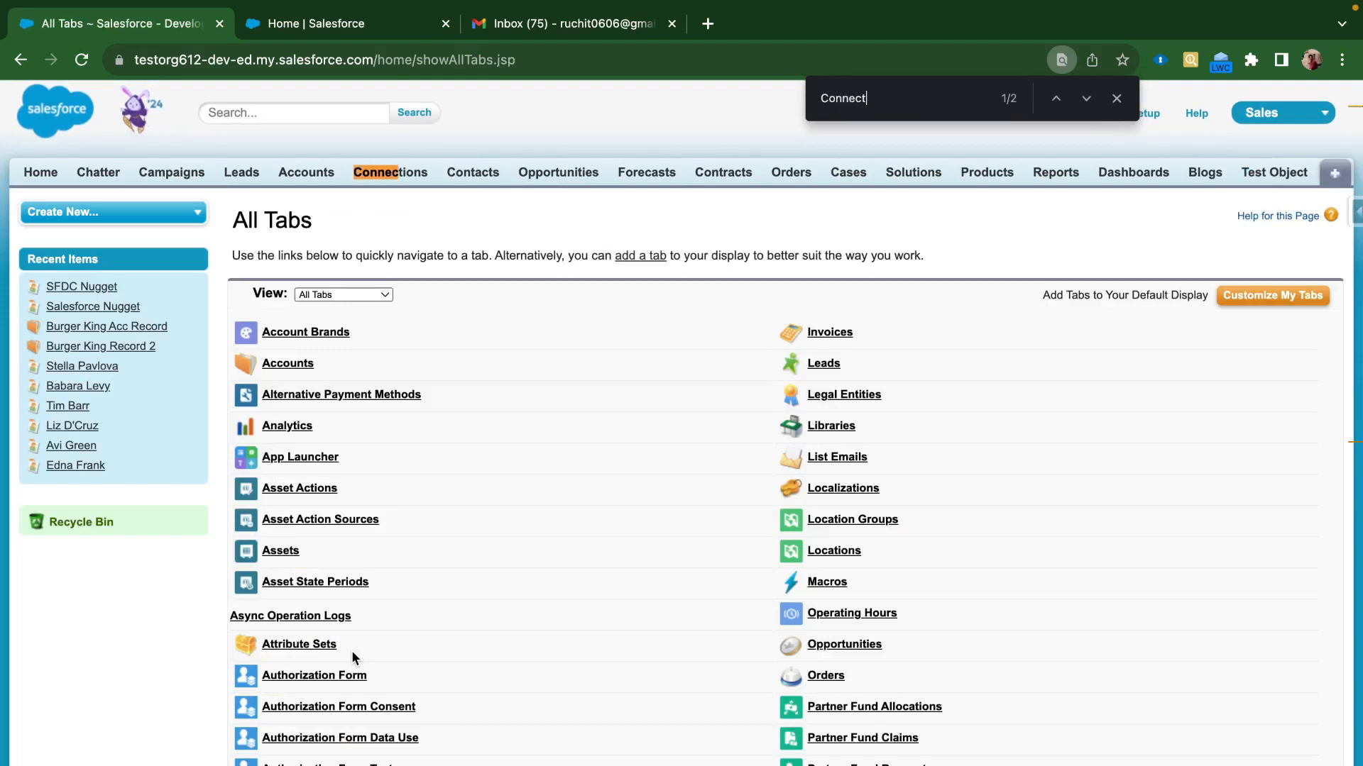
text(ion)
key(Return)
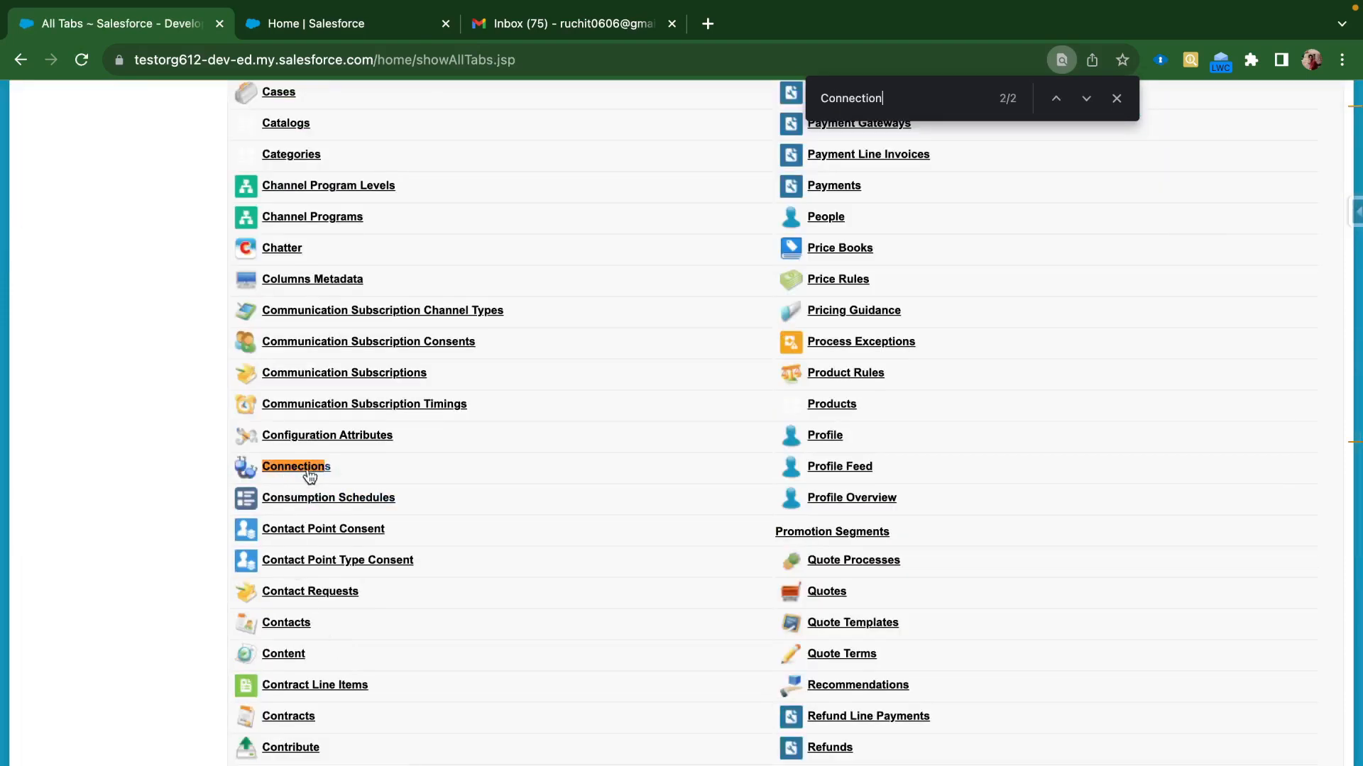
scroll(430, 436, up, 12)
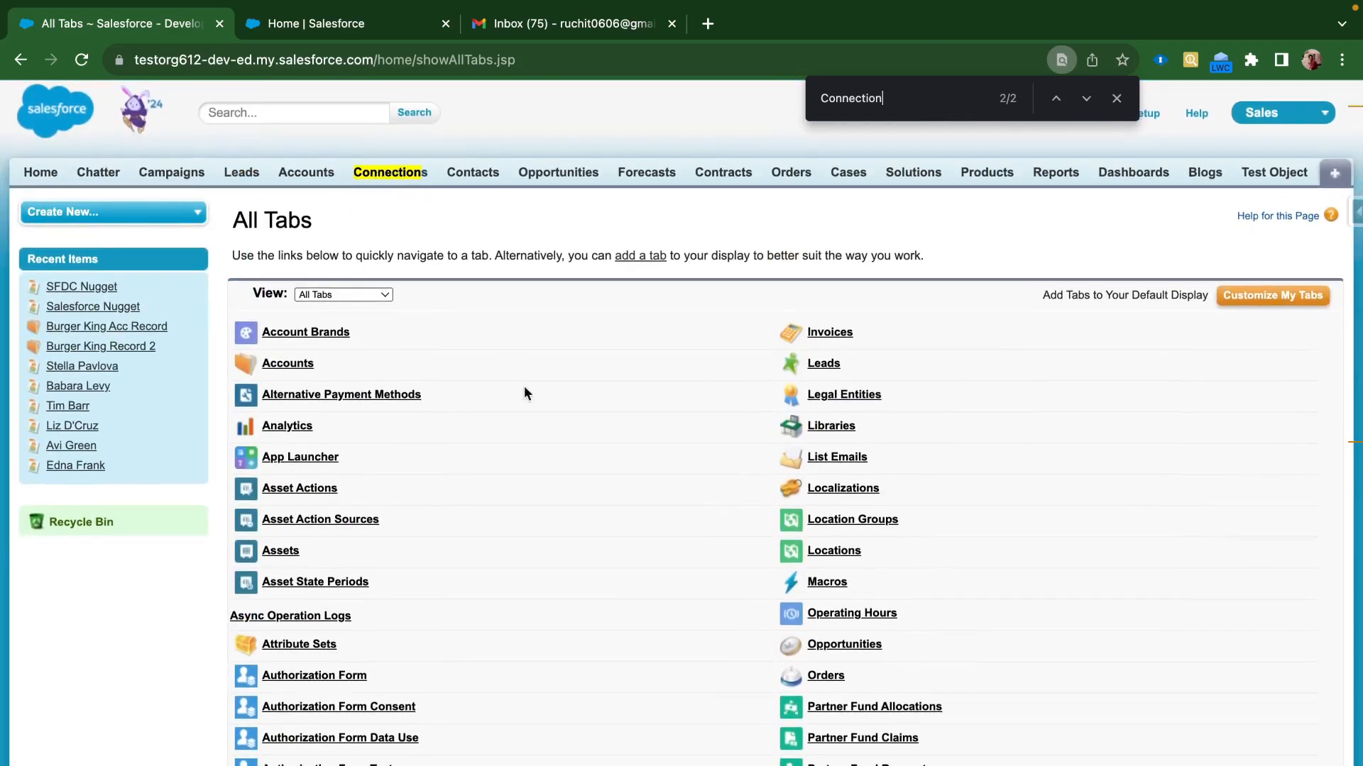
scroll(577, 545, down, 8)
scroll(577, 545, up, 8)
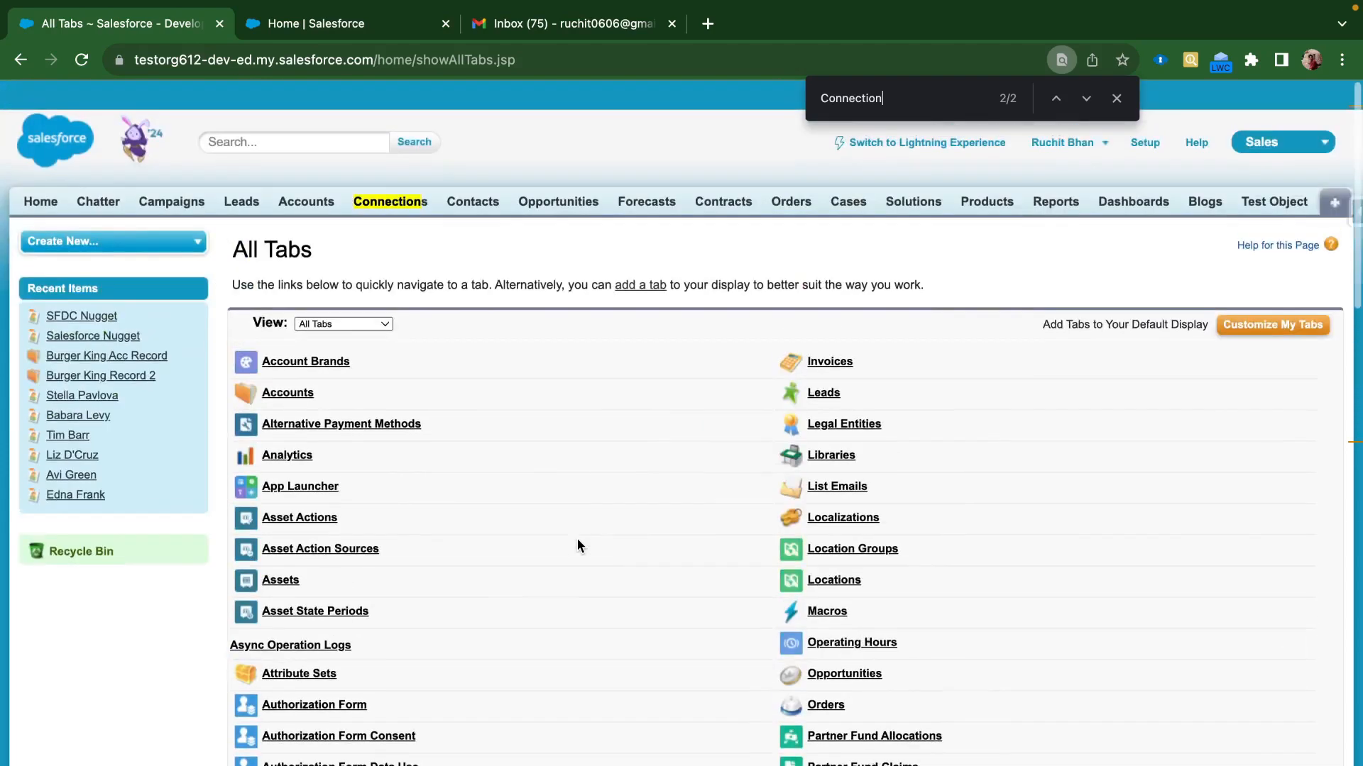
scroll(577, 545, down, 1)
click(384, 177)
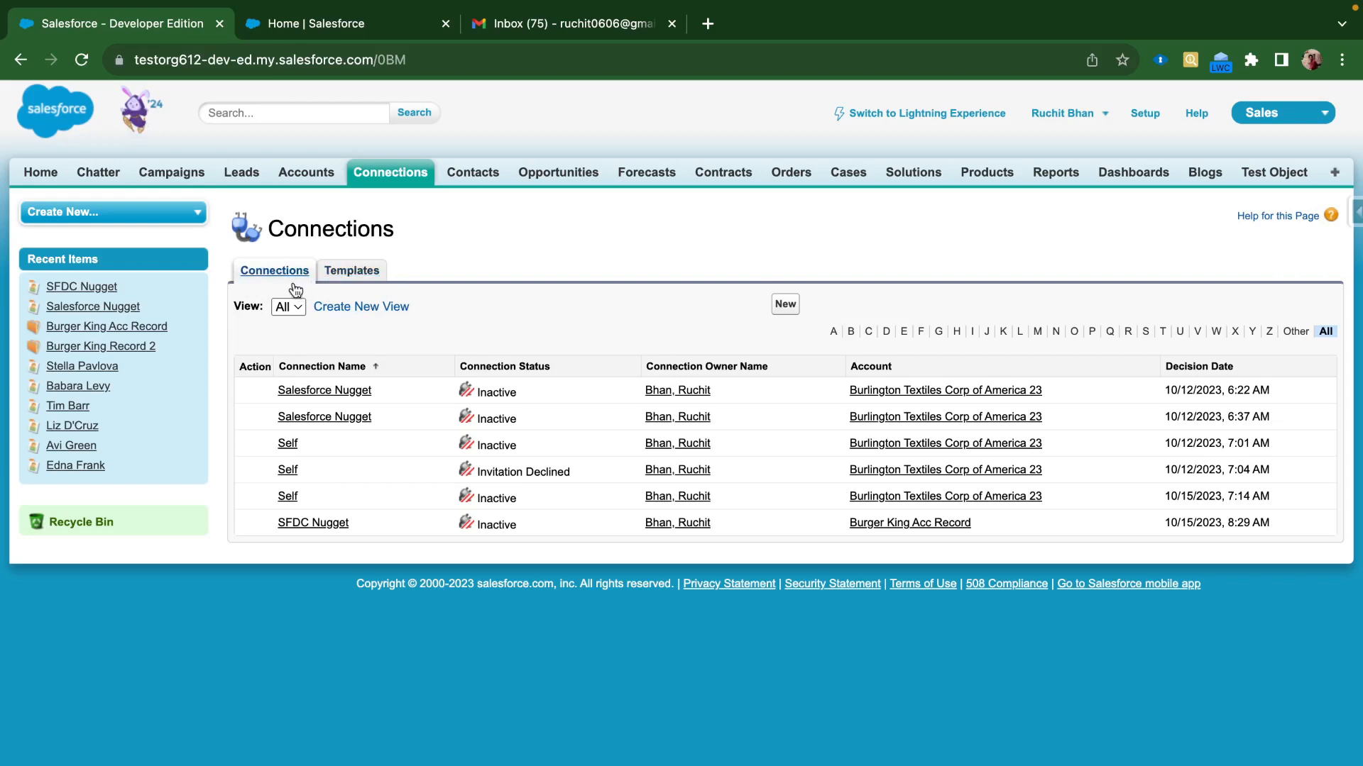
click(343, 273)
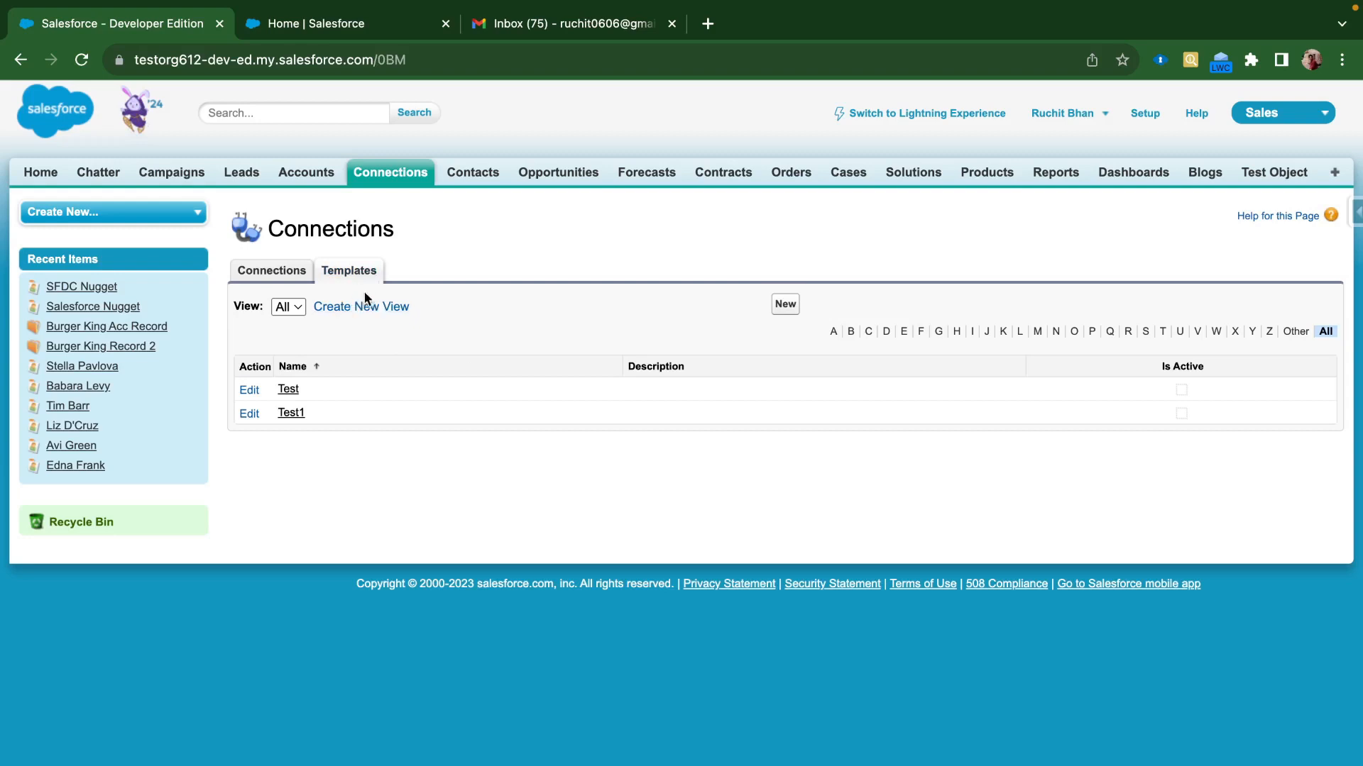
click(788, 305)
Create an active template Test3 with description 'For Sharing Contact'
click(479, 352)
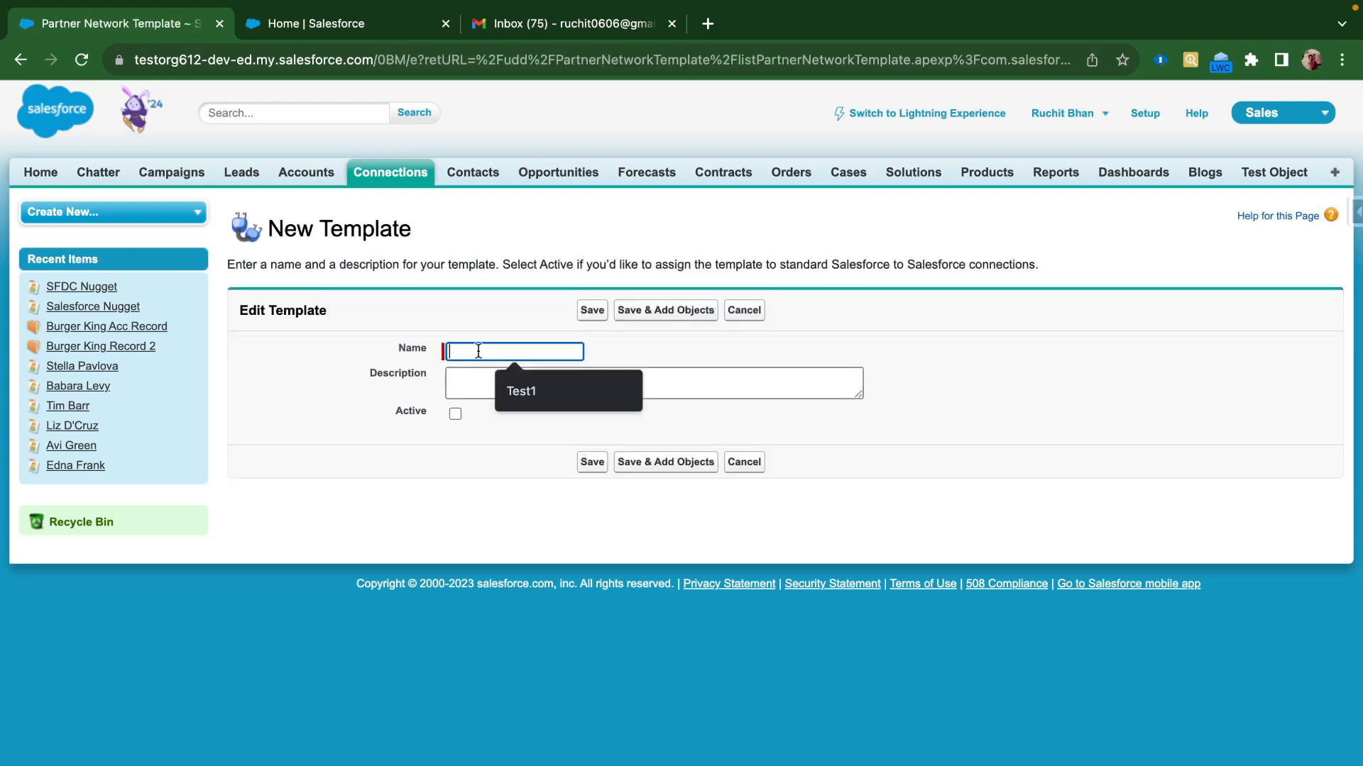
text(Test3)
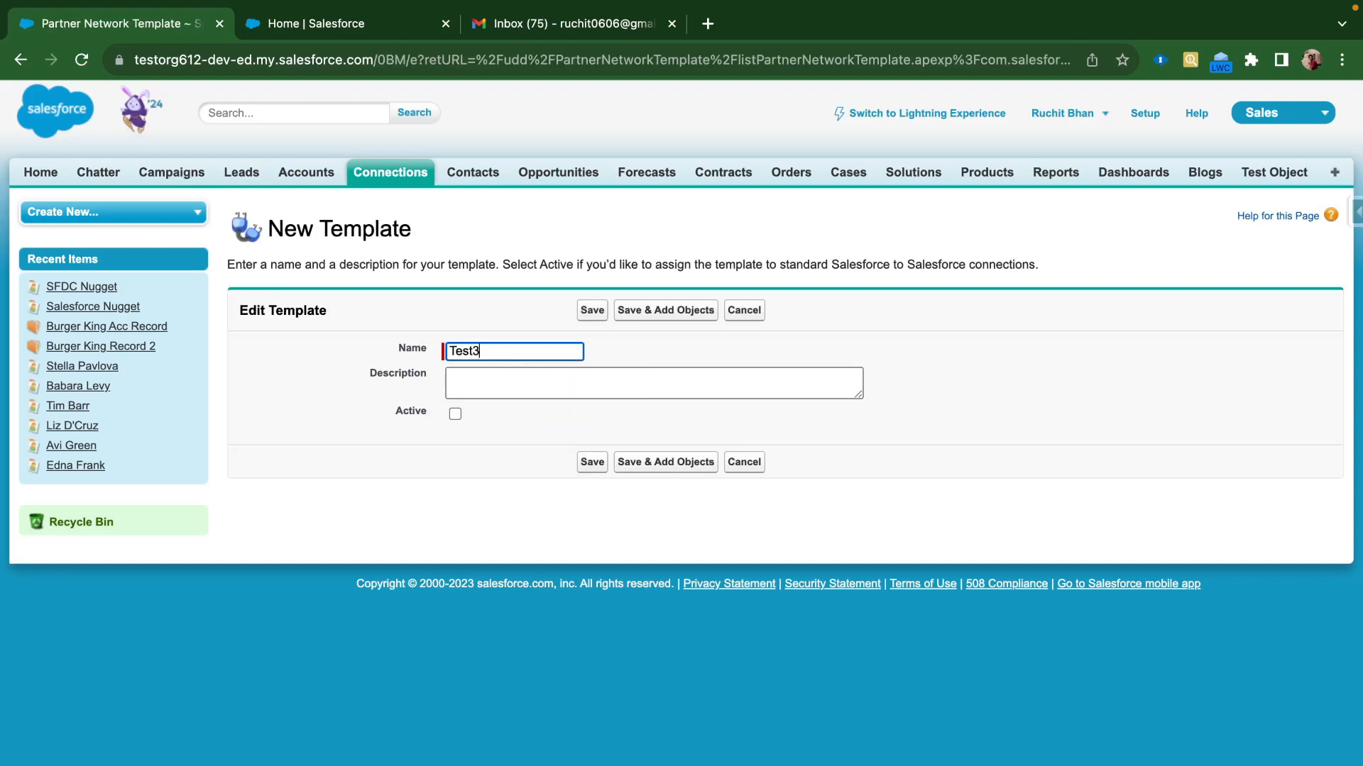
click(504, 390)
text(For S)
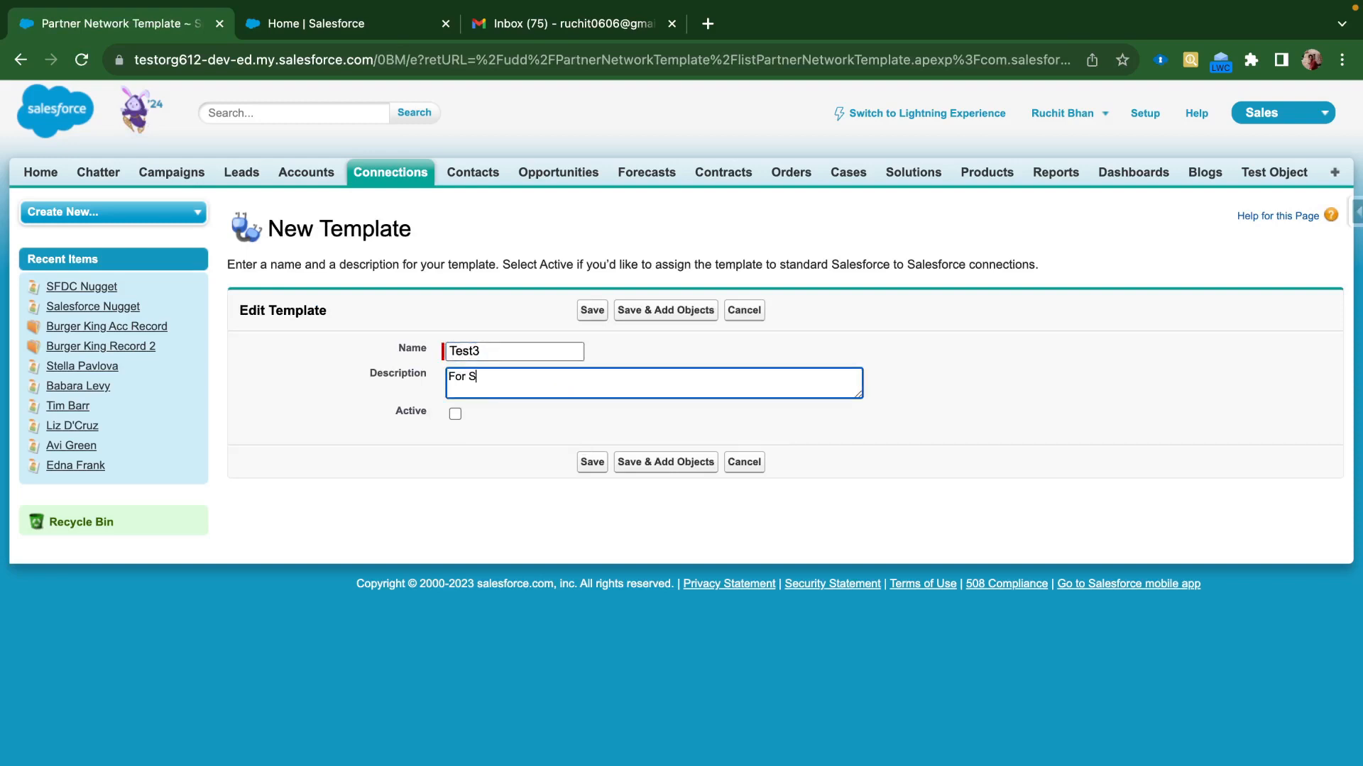
key(BackSpace)
text(Sharing Contact)
click(455, 414)
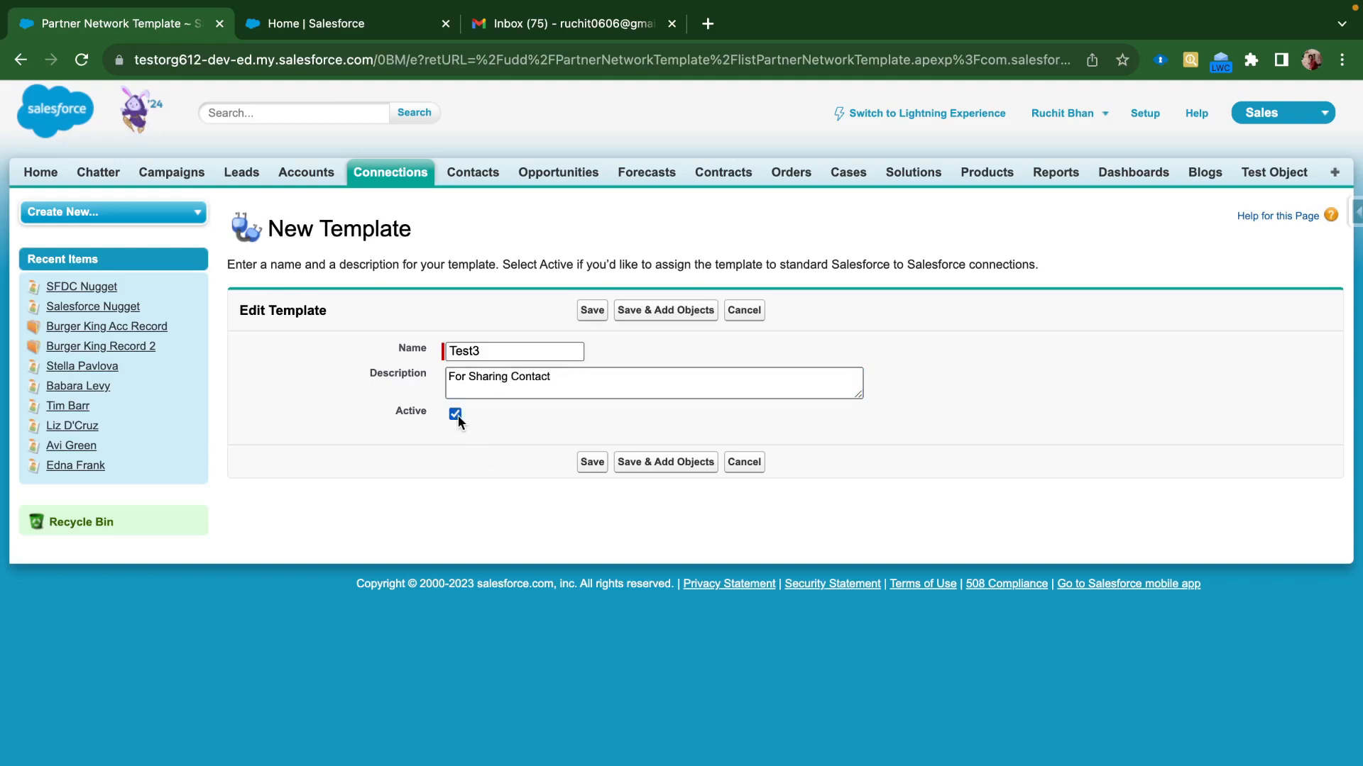
click(597, 466)
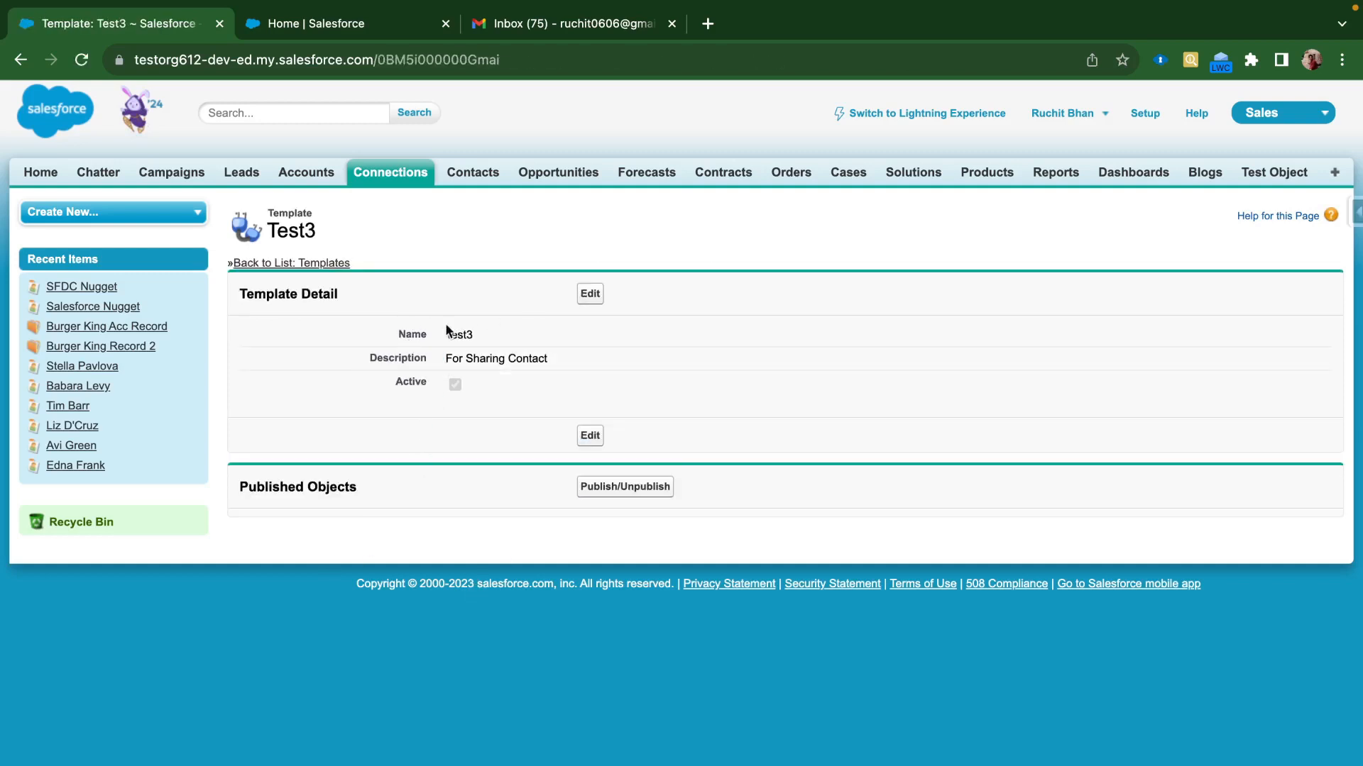
Reopen Test3 from the Templates list and continue to adding its objects
click(307, 264)
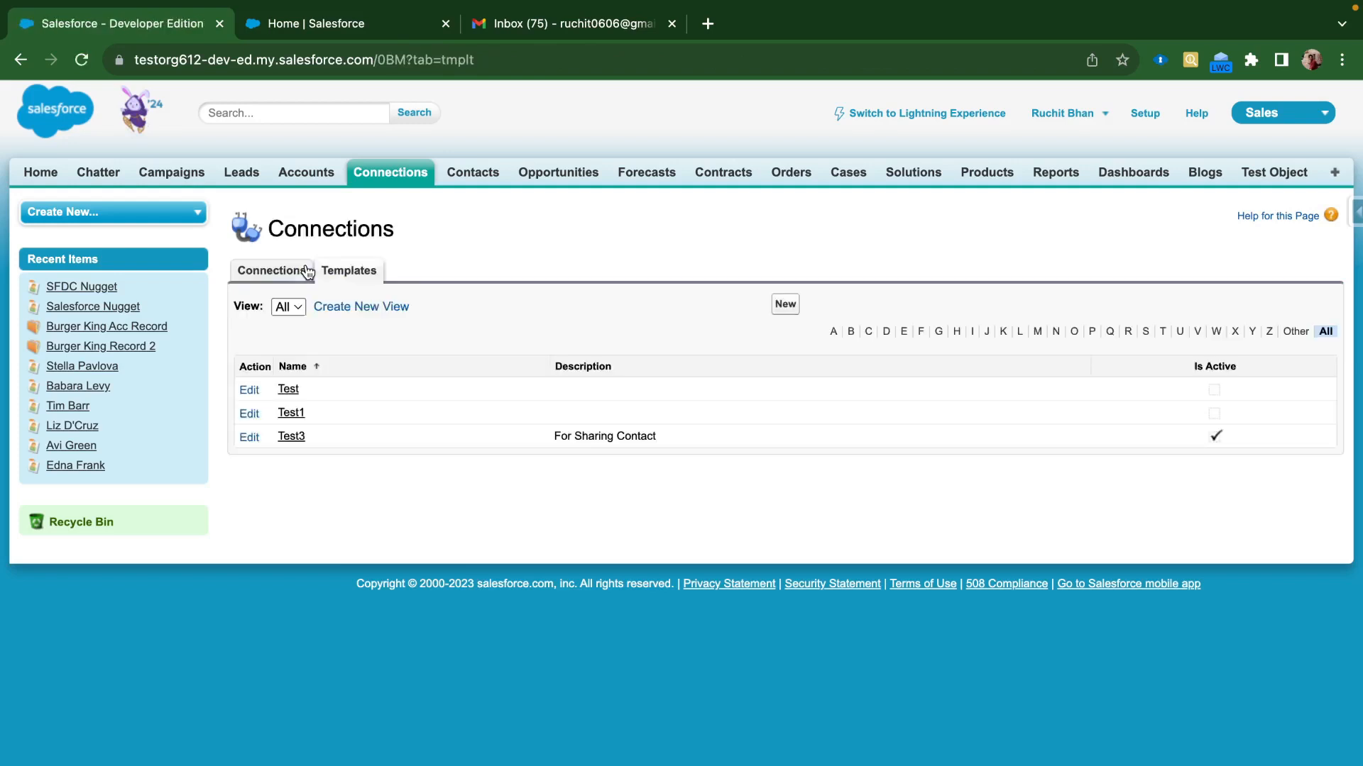
click(249, 437)
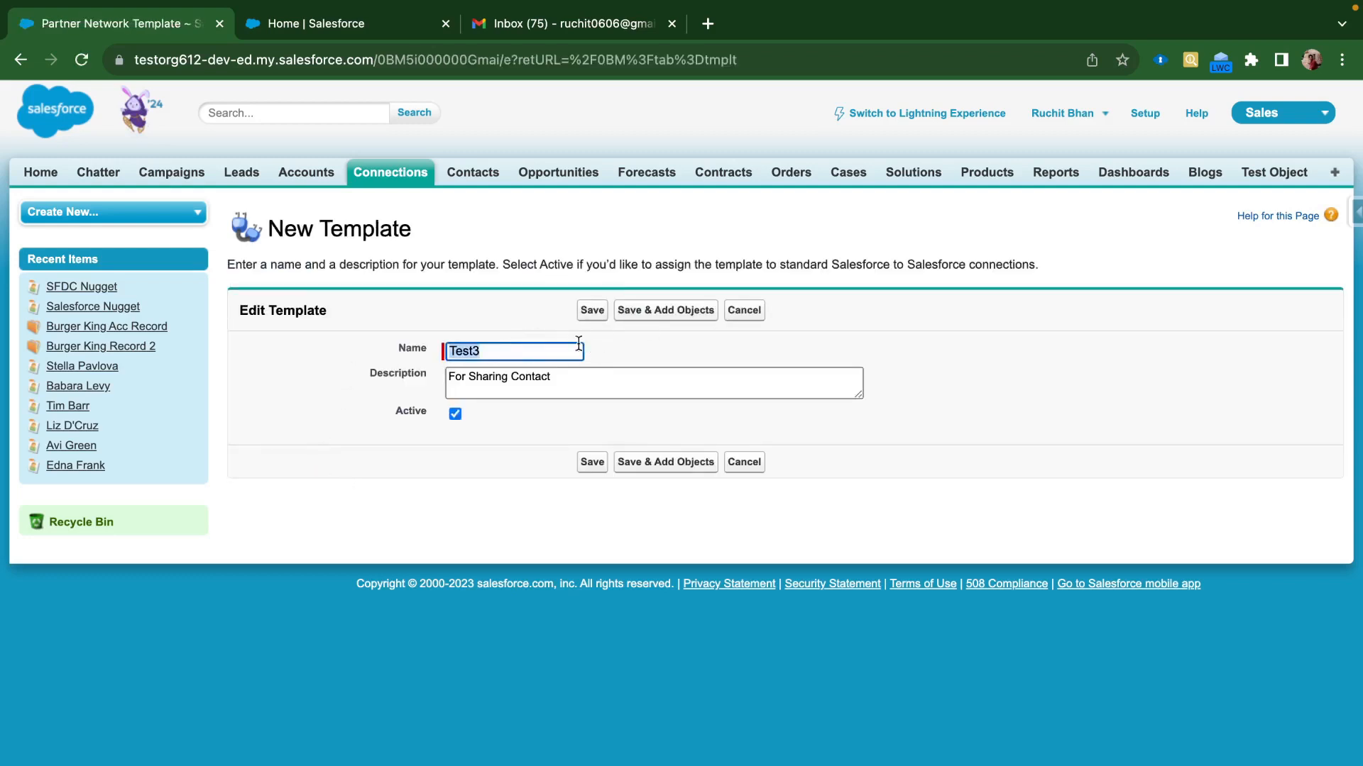
click(682, 325)
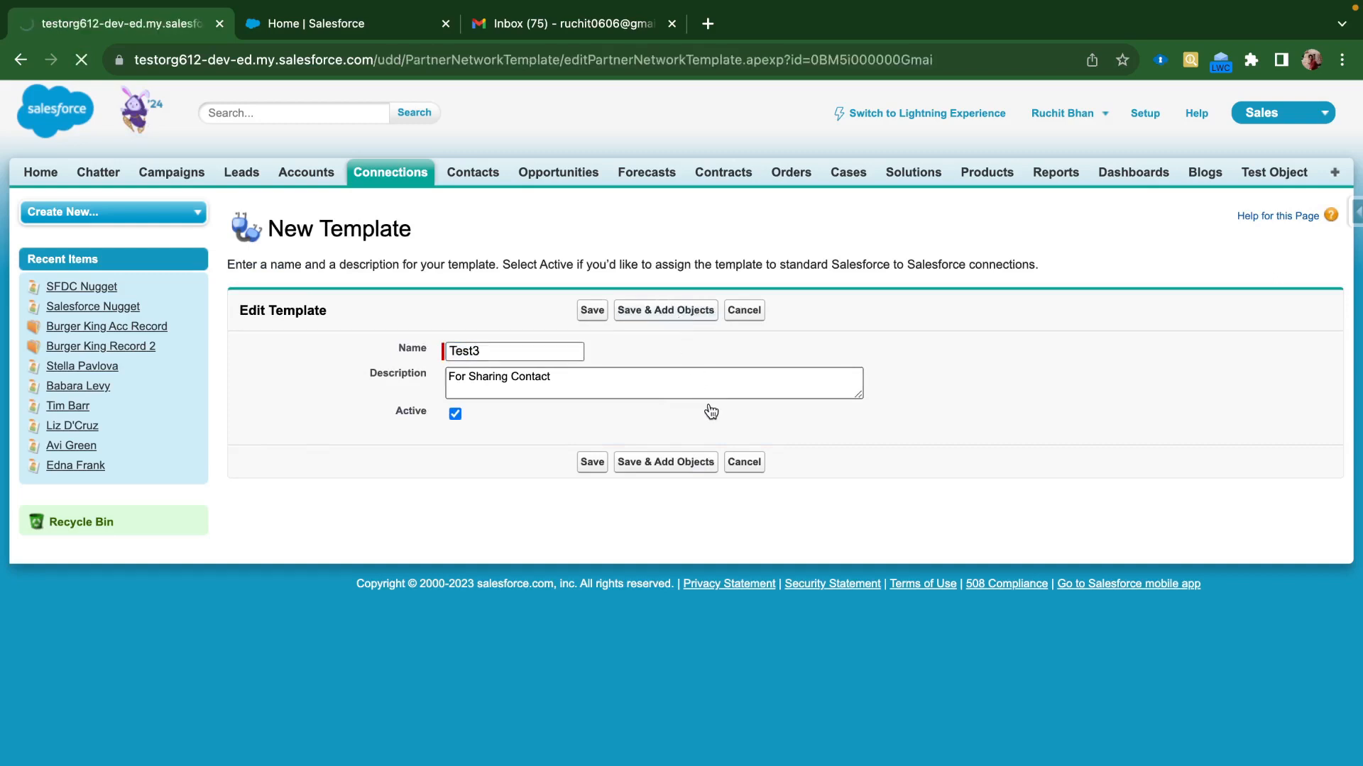
Publish Contact in Test3 and open its published Contact fields for editing
scroll(632, 555, down, 1)
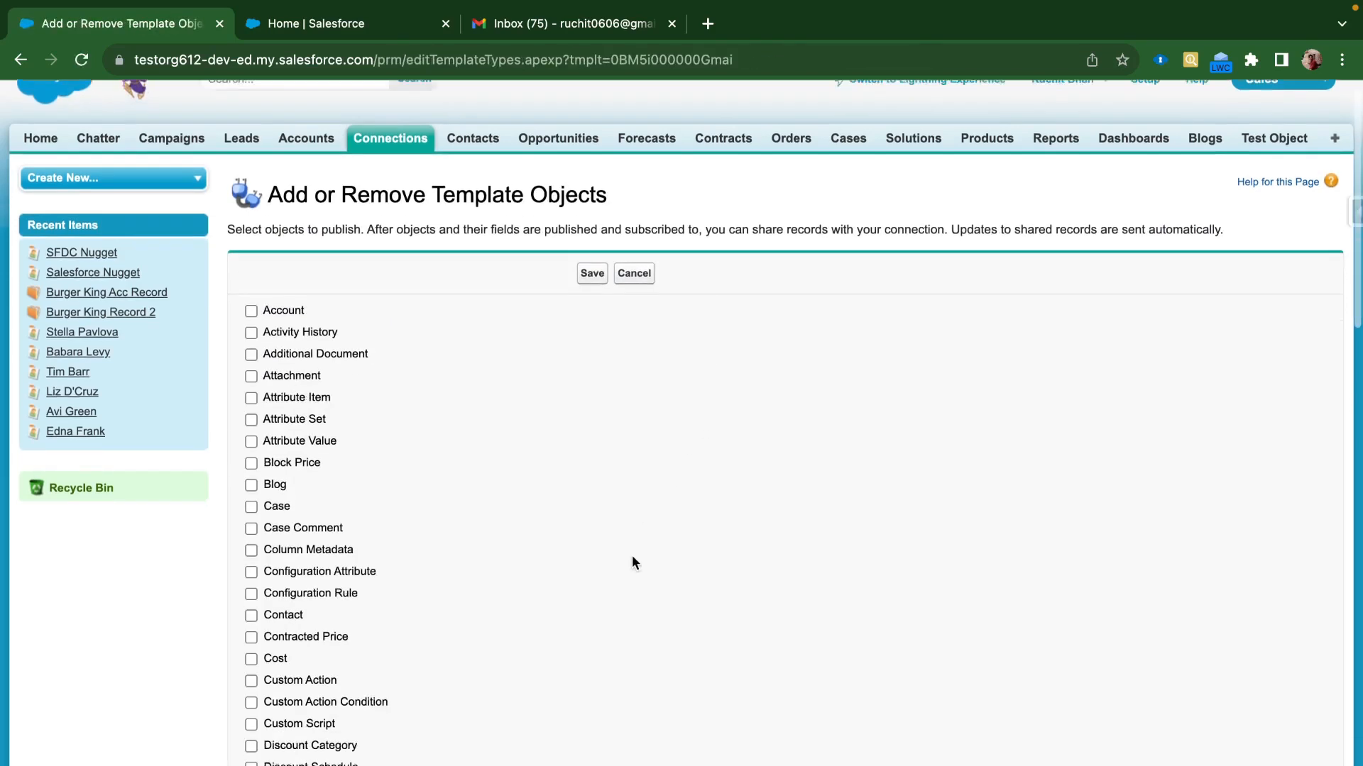
scroll(631, 555, up, 1)
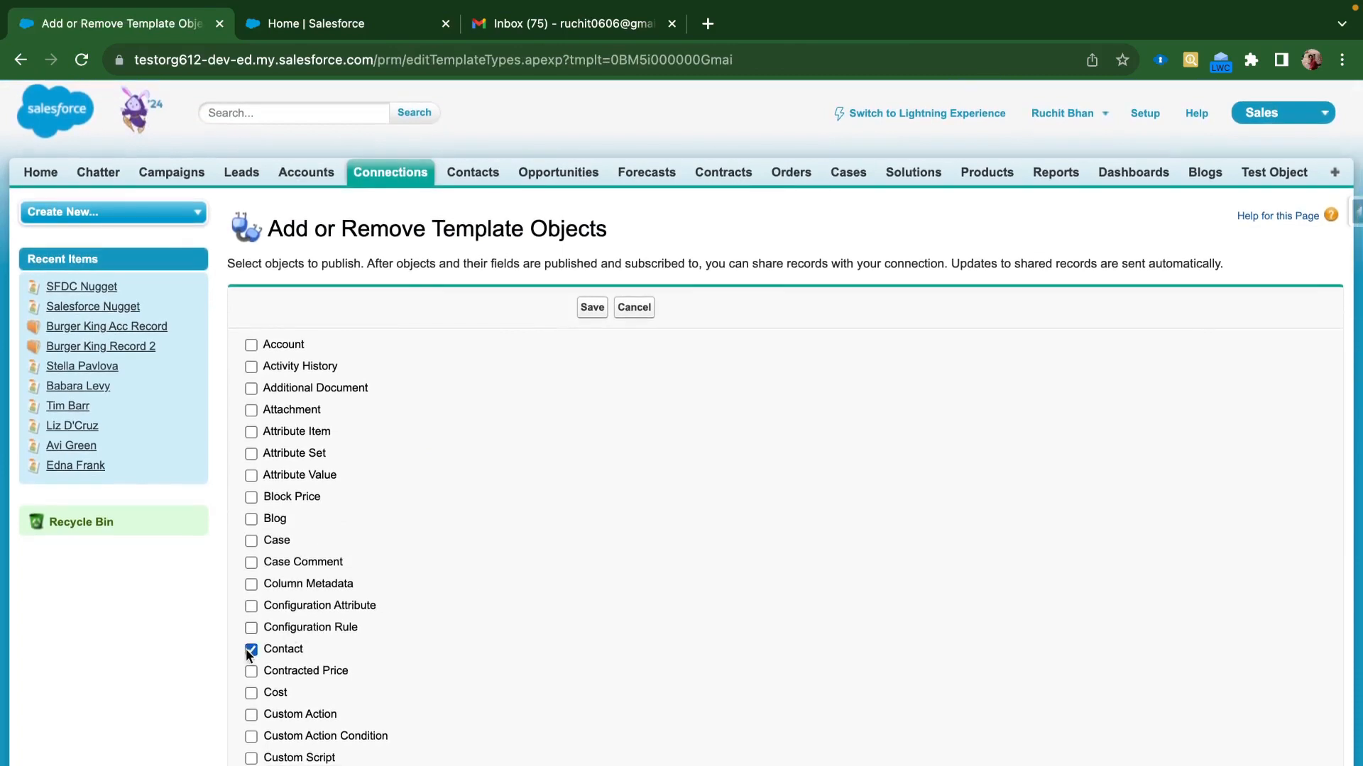
click(592, 307)
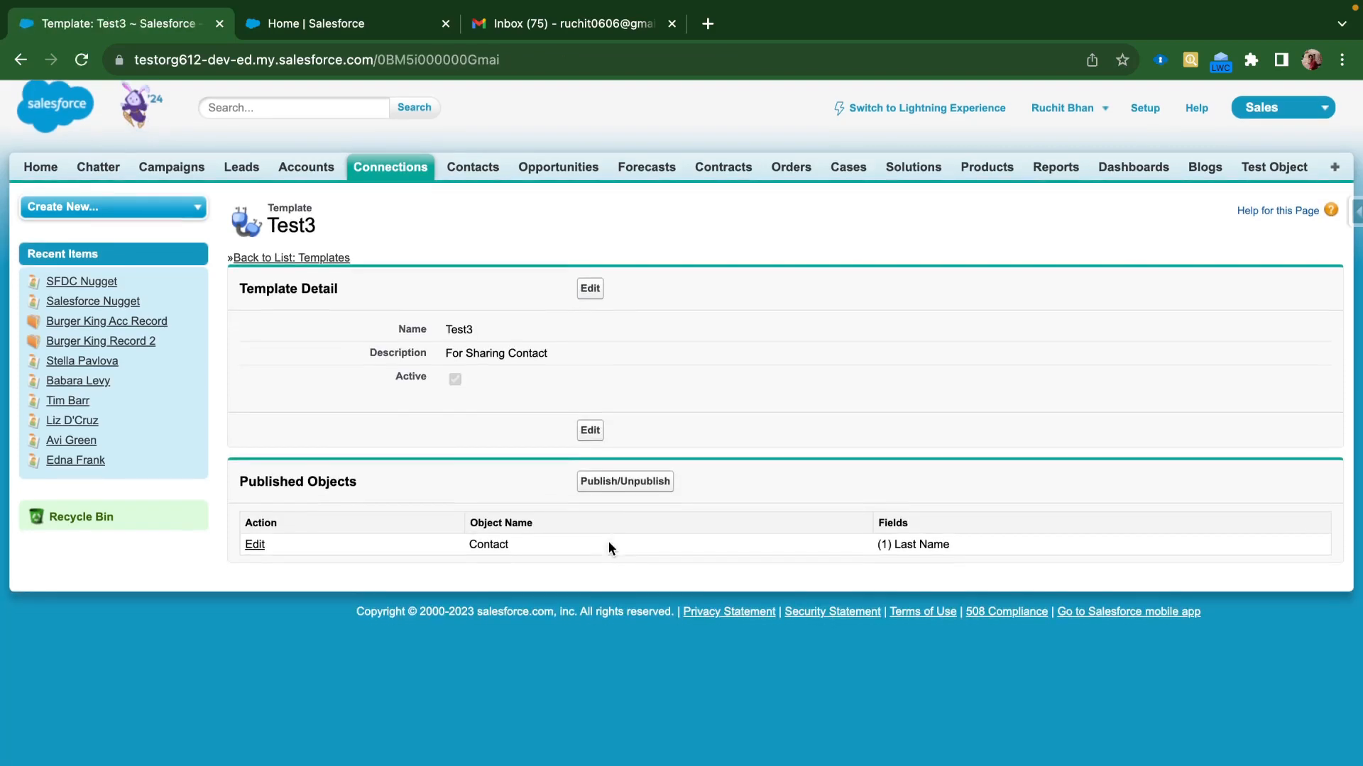
click(251, 552)
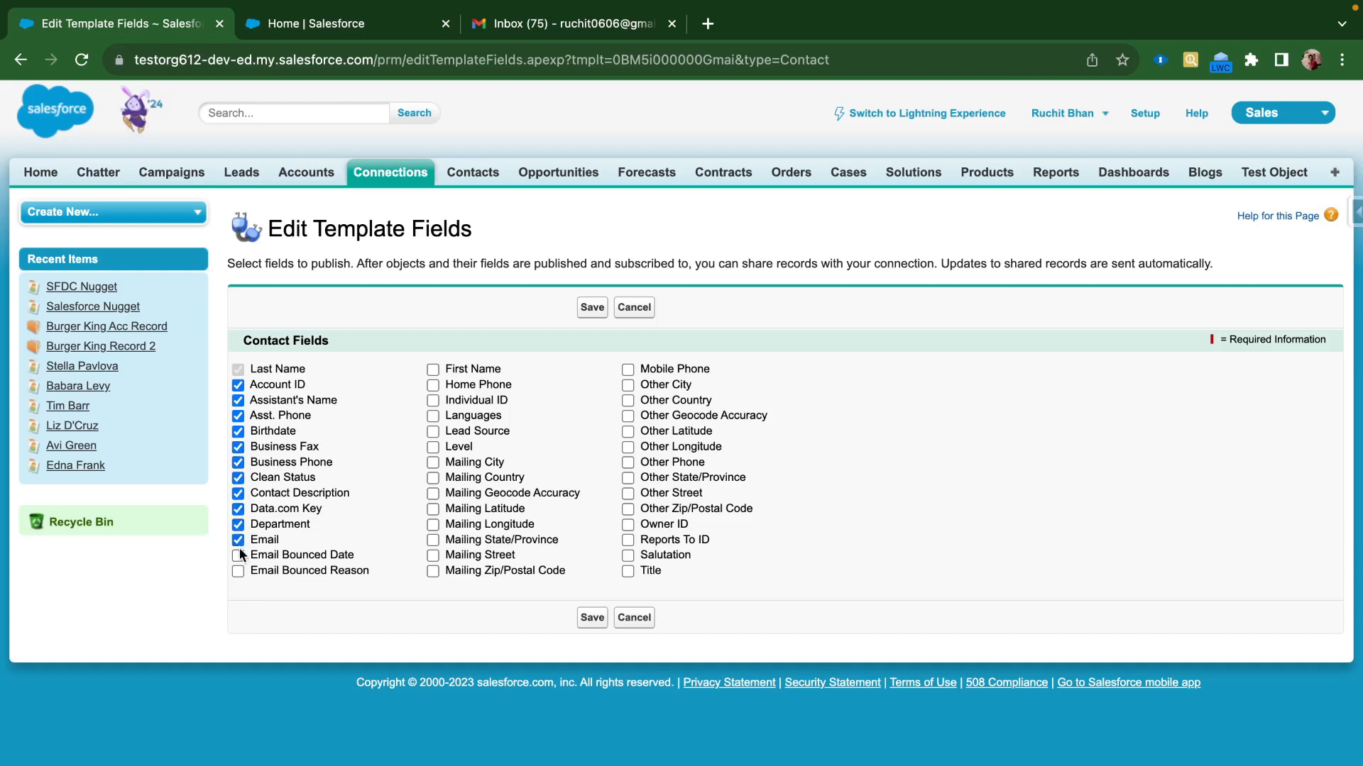
Tick First Name, Salutation, phone fields, Other City and Mailing City, Country, Geocode Accuracy
click(433, 371)
click(628, 555)
click(630, 569)
click(630, 569)
click(629, 463)
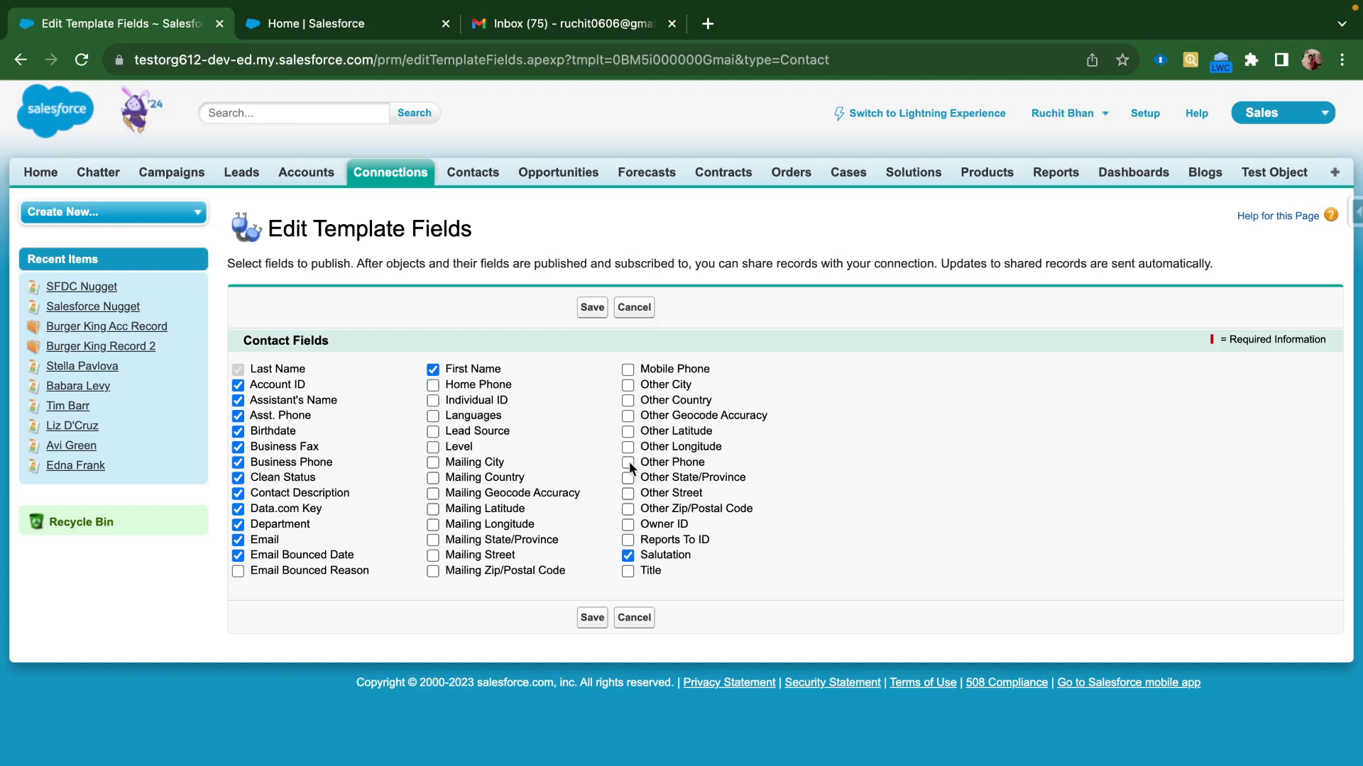
click(628, 387)
click(628, 370)
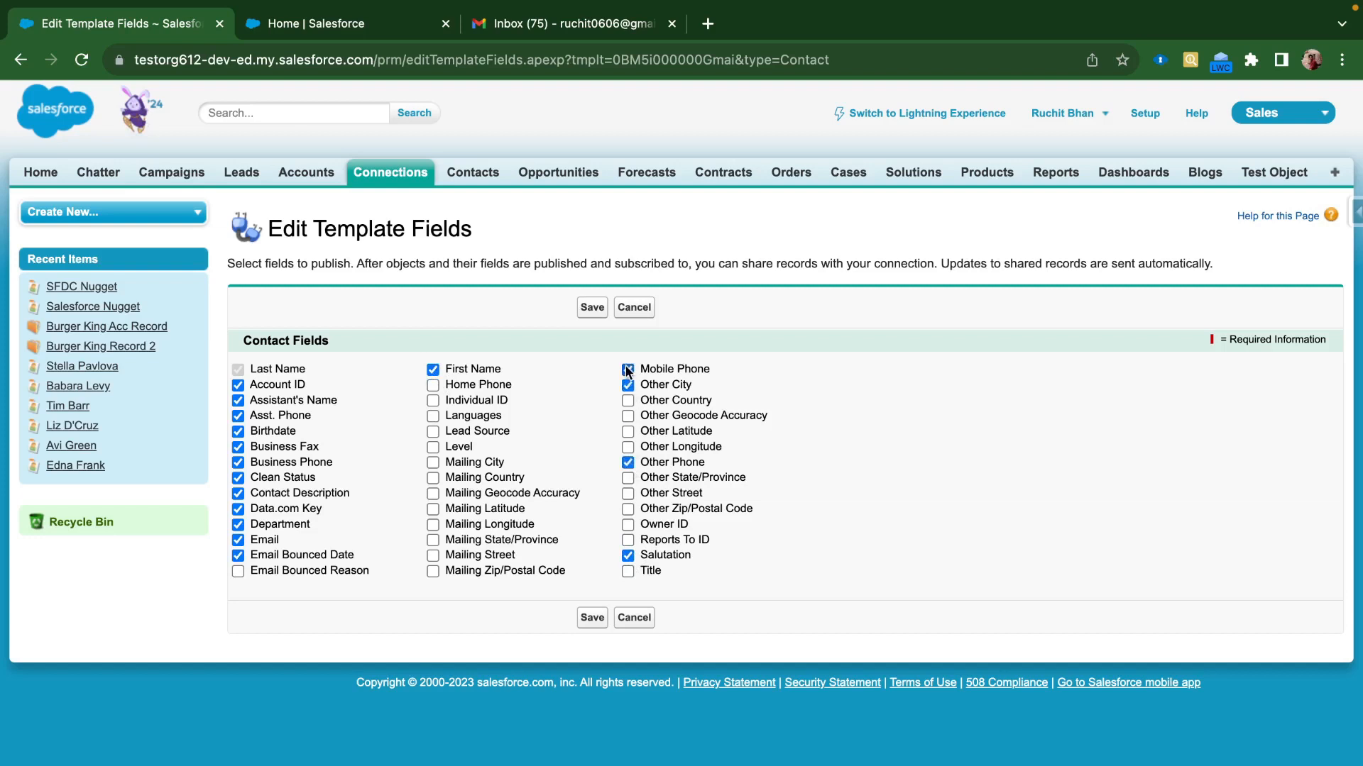
click(433, 386)
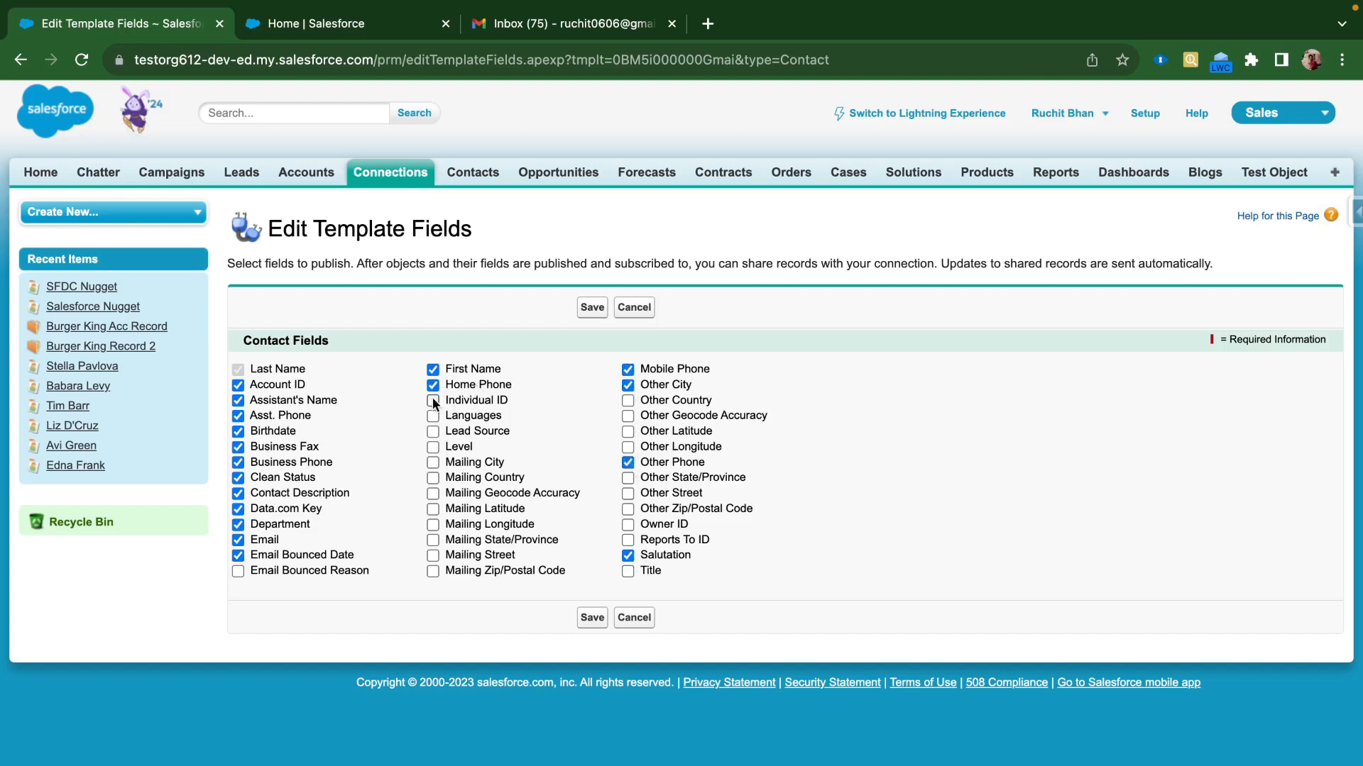
click(432, 463)
click(432, 478)
click(432, 494)
Add Mailing/Other location fields, Languages, Owner ID, Lead Source, Individual ID; save and return to Templates
click(432, 510)
click(432, 525)
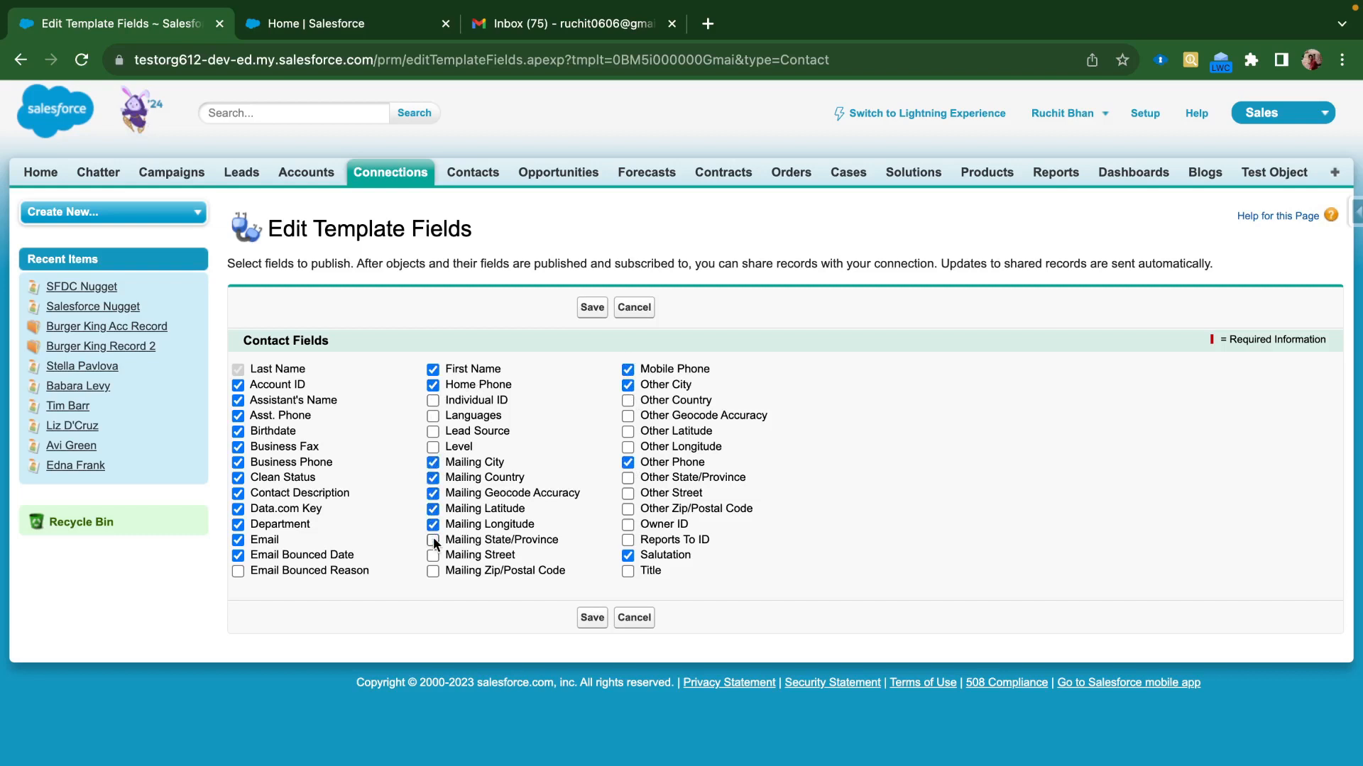
click(432, 541)
click(629, 448)
click(629, 402)
click(628, 417)
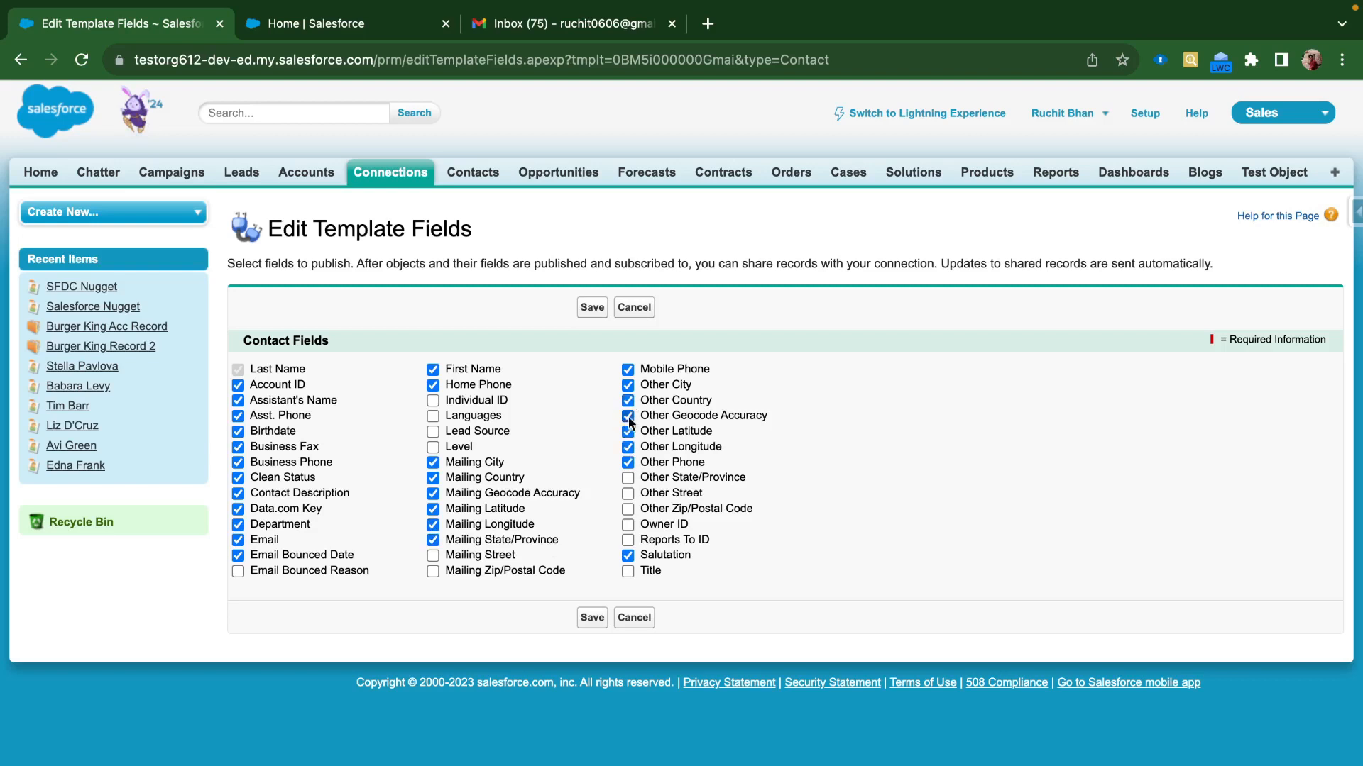
click(434, 417)
click(628, 525)
click(433, 432)
click(433, 400)
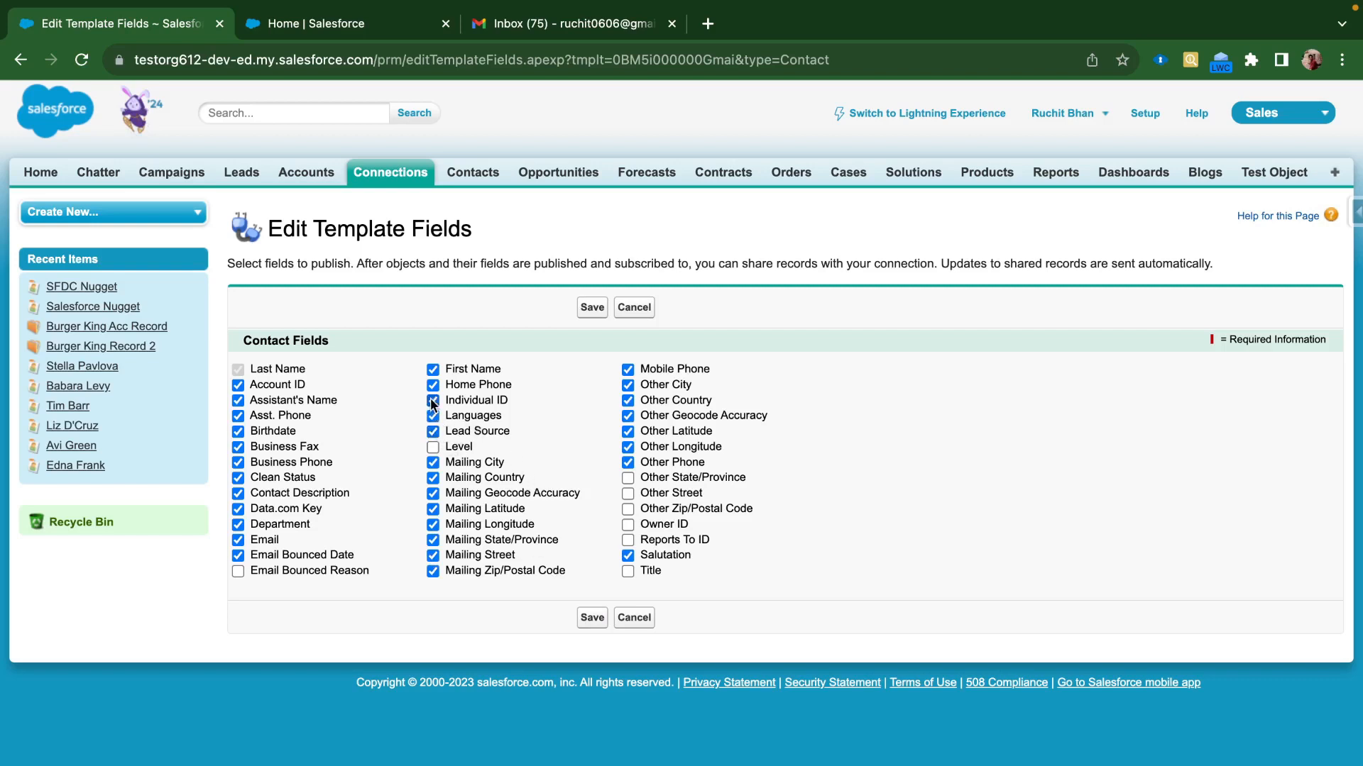
click(594, 619)
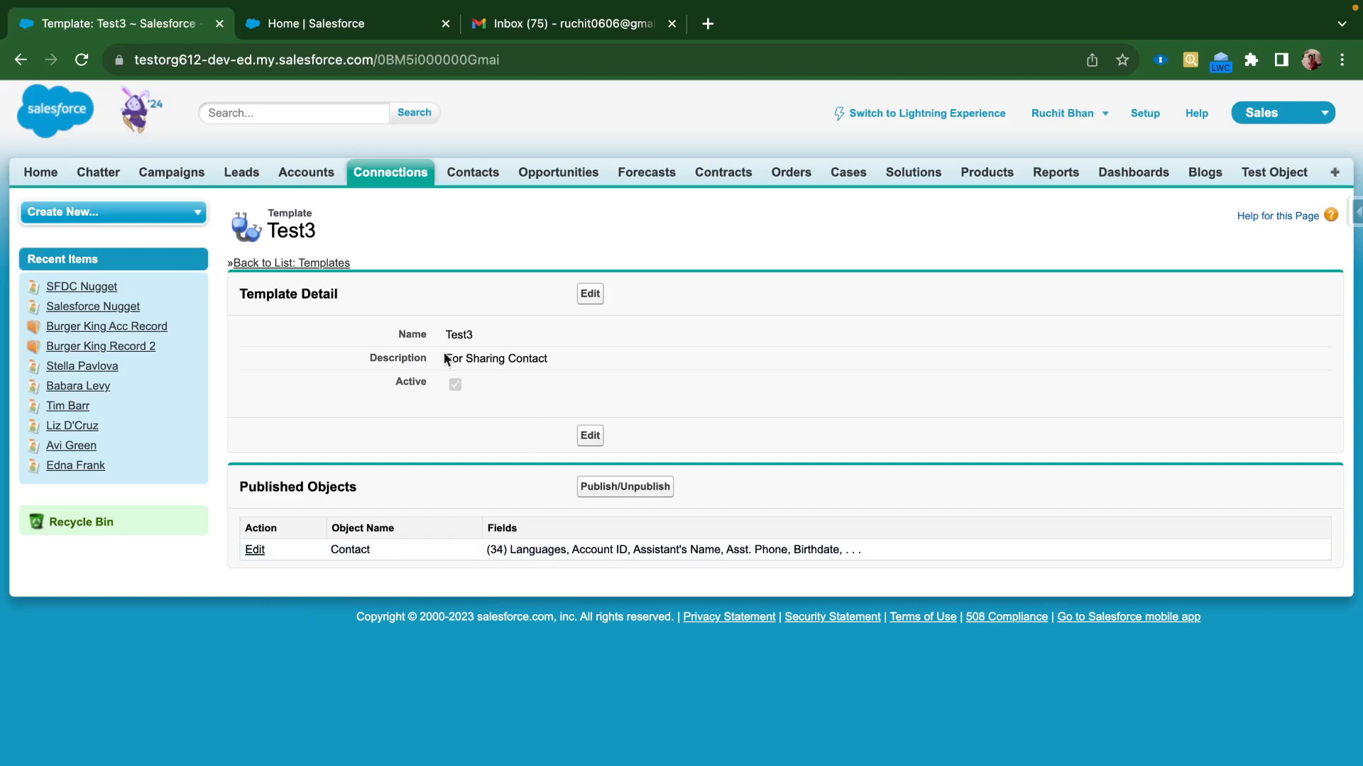
click(308, 264)
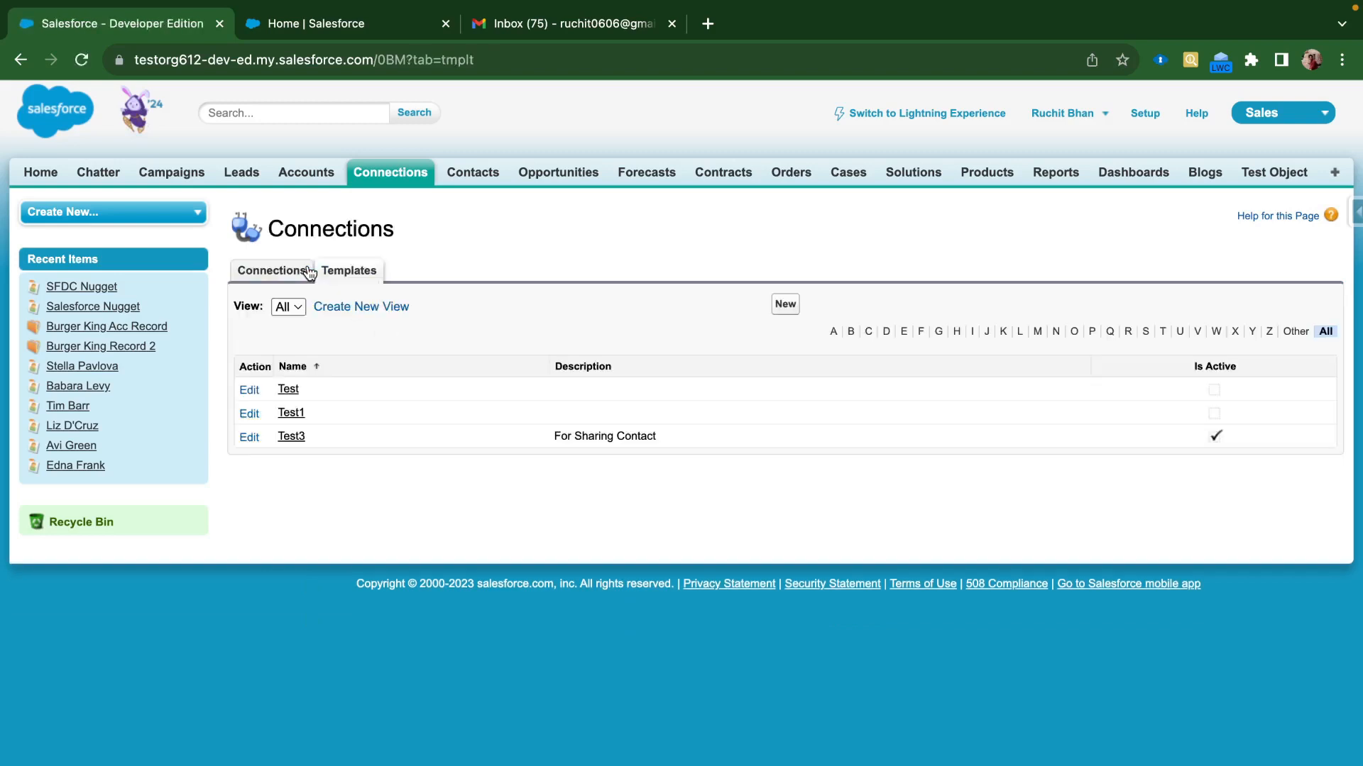
Open a blank New Invitation from Connections, abandon it, and go to Contacts
click(274, 272)
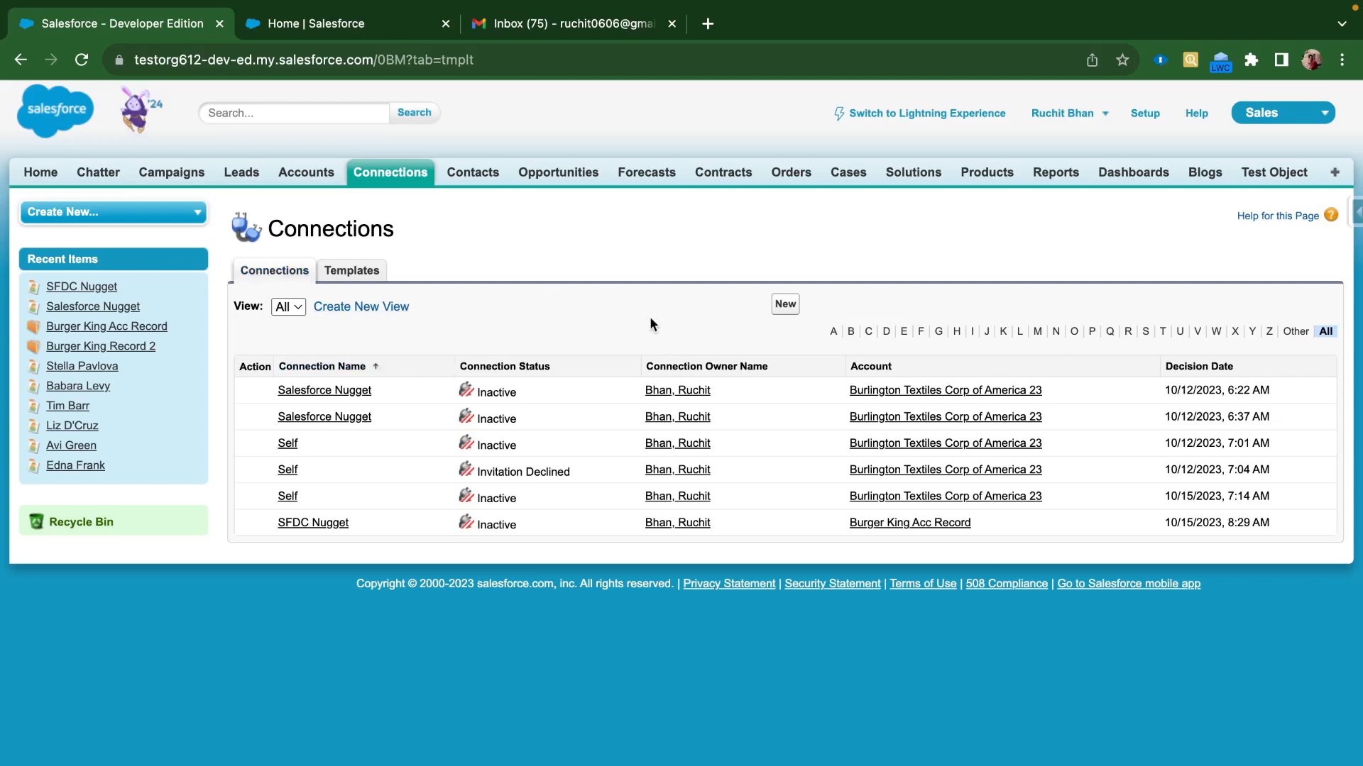
click(785, 305)
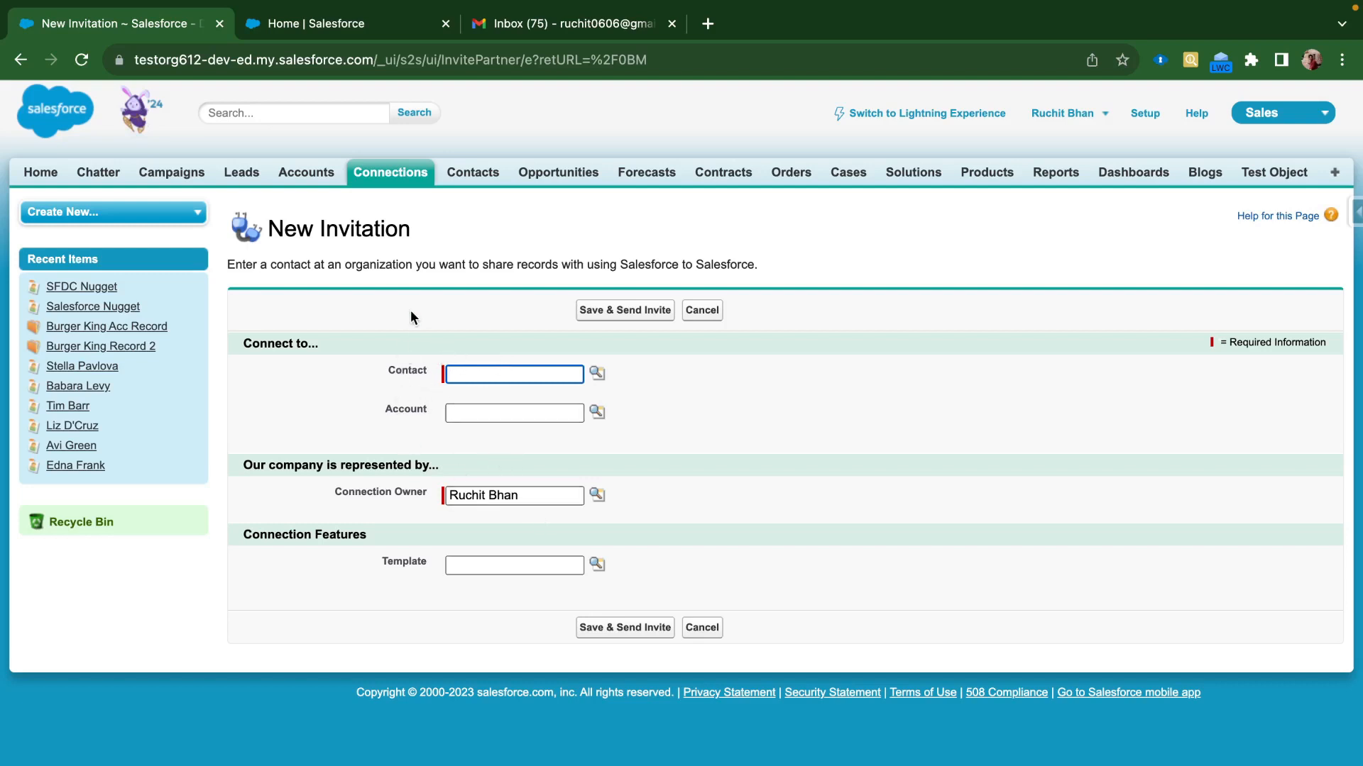
click(486, 173)
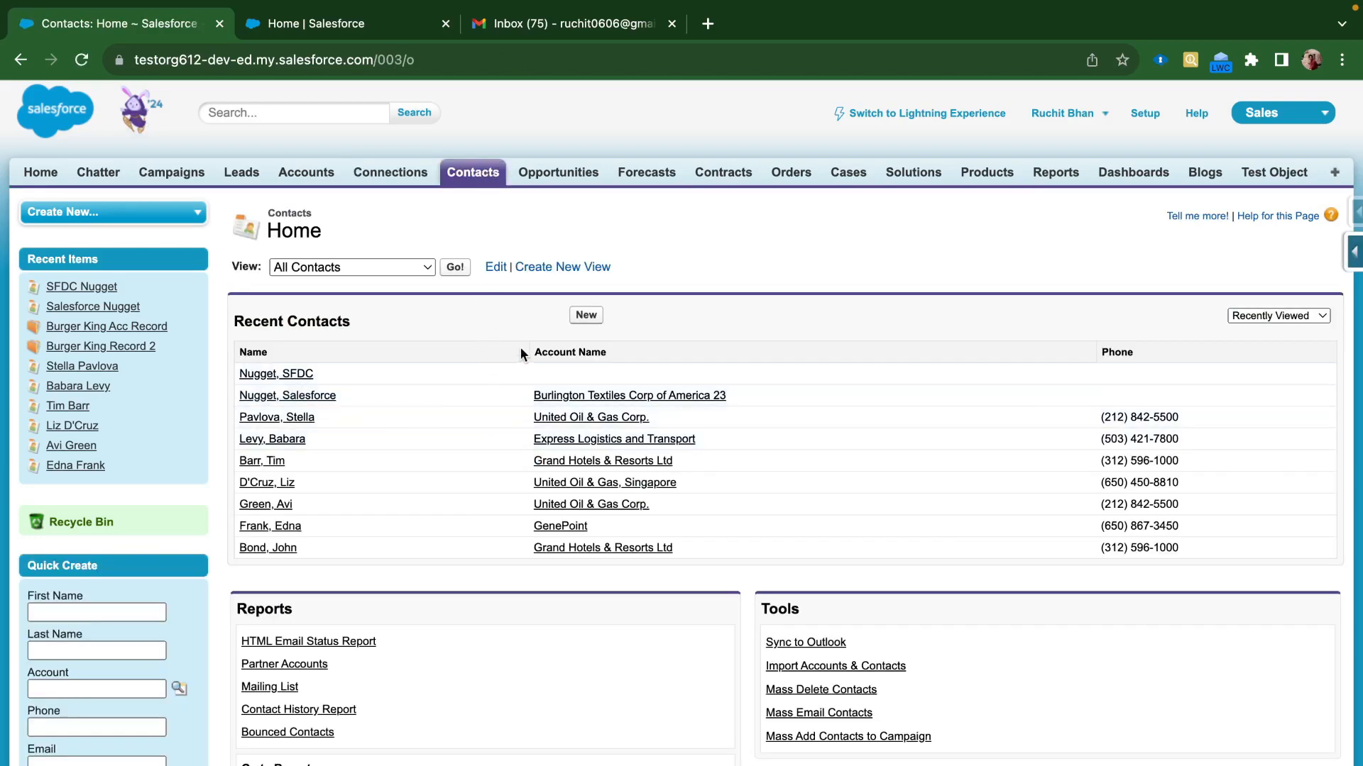
Start a new contact with first and last name, linked to Burlington Textiles Corp of America 23
click(577, 320)
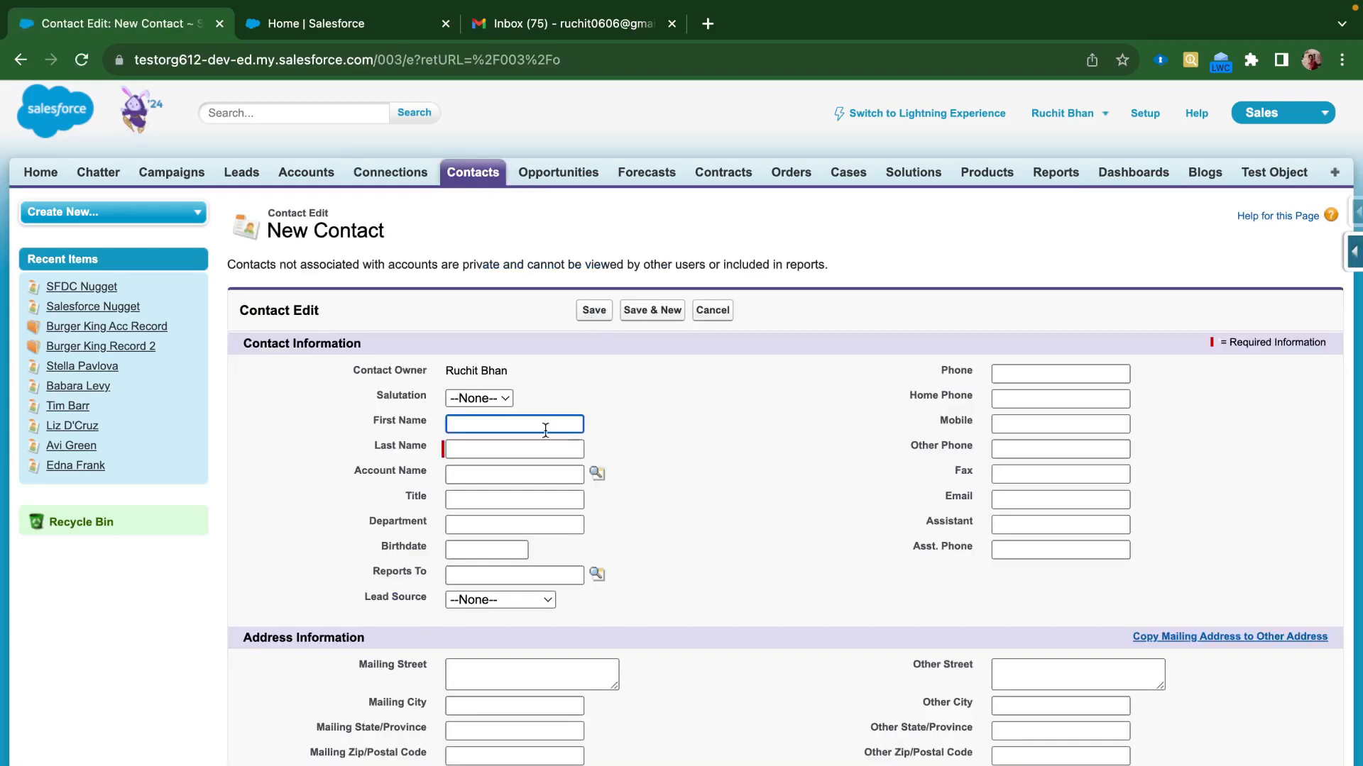
click(490, 422)
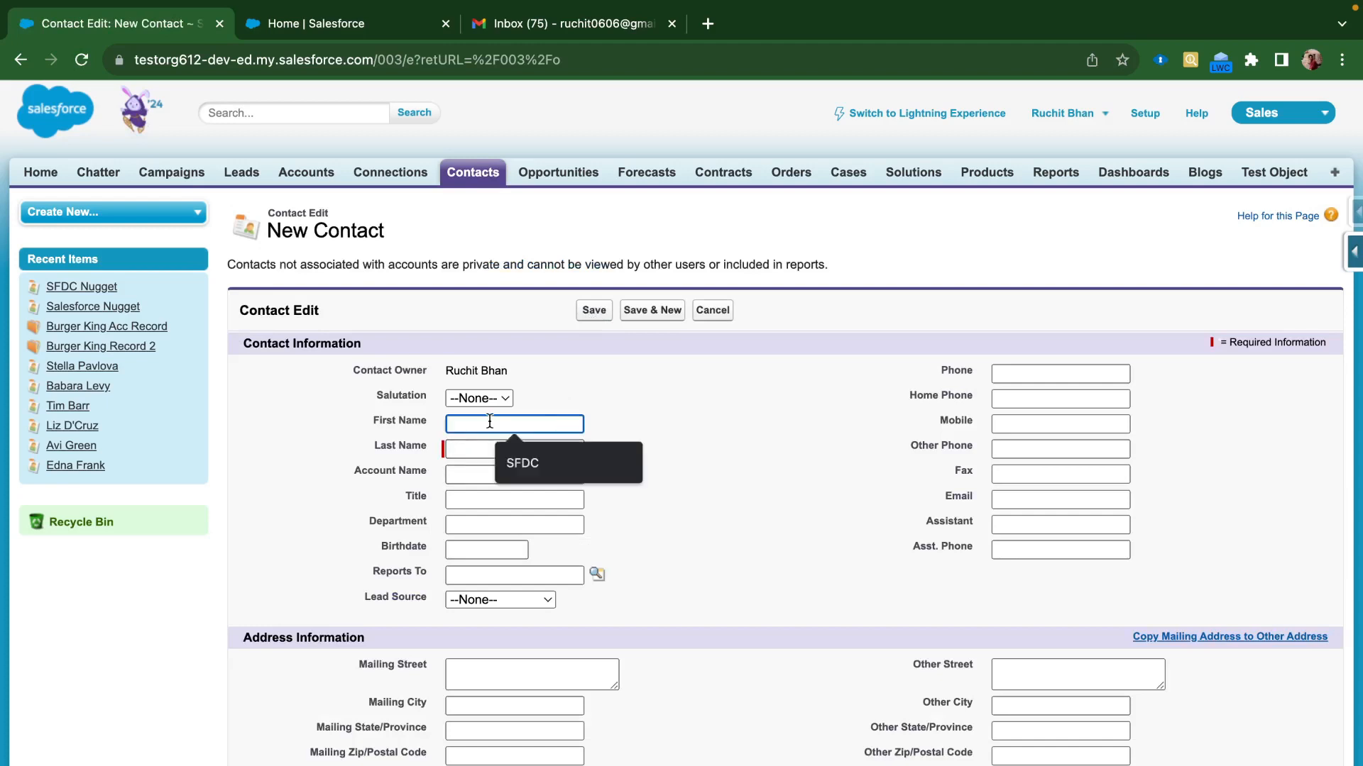
text(SGF)
key(BackSpace)
key(BackSpace)
key(BackSpace)
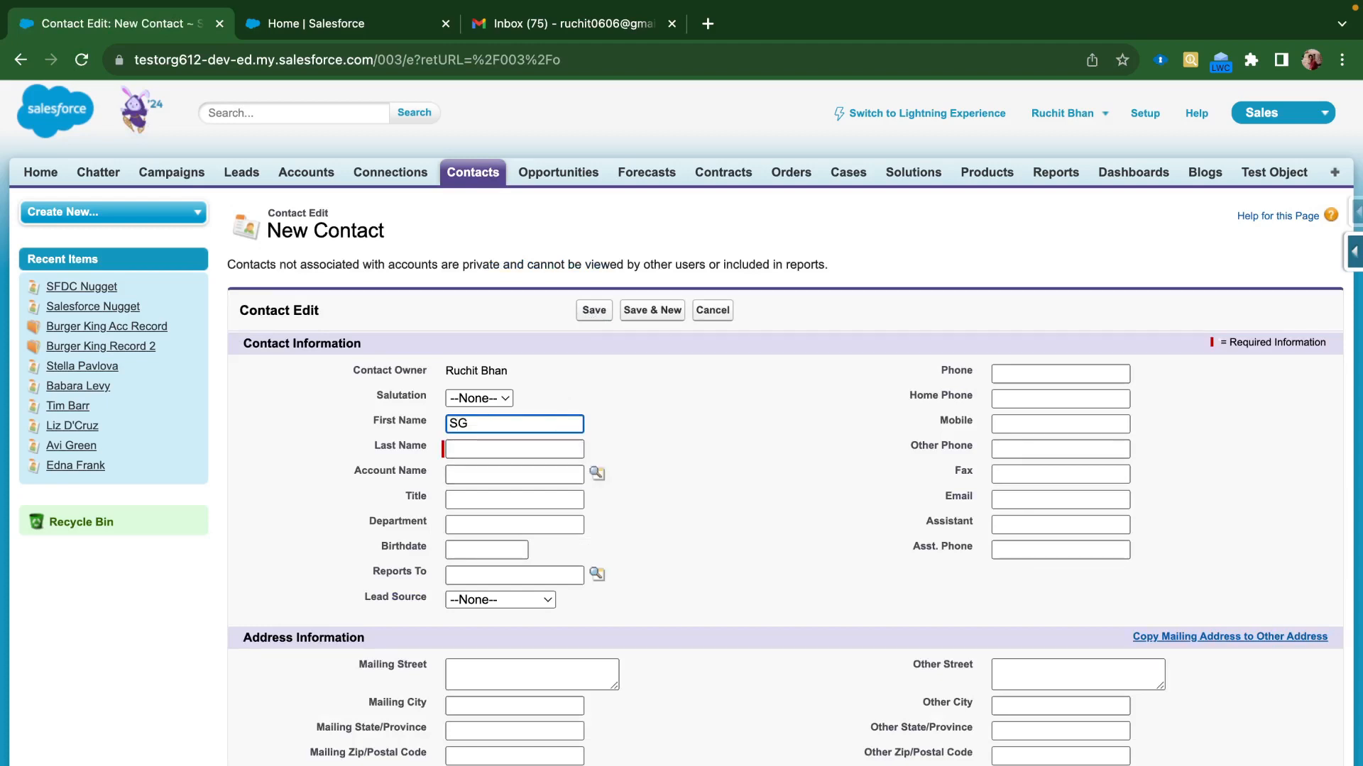
text(Salesforce1)
click(484, 441)
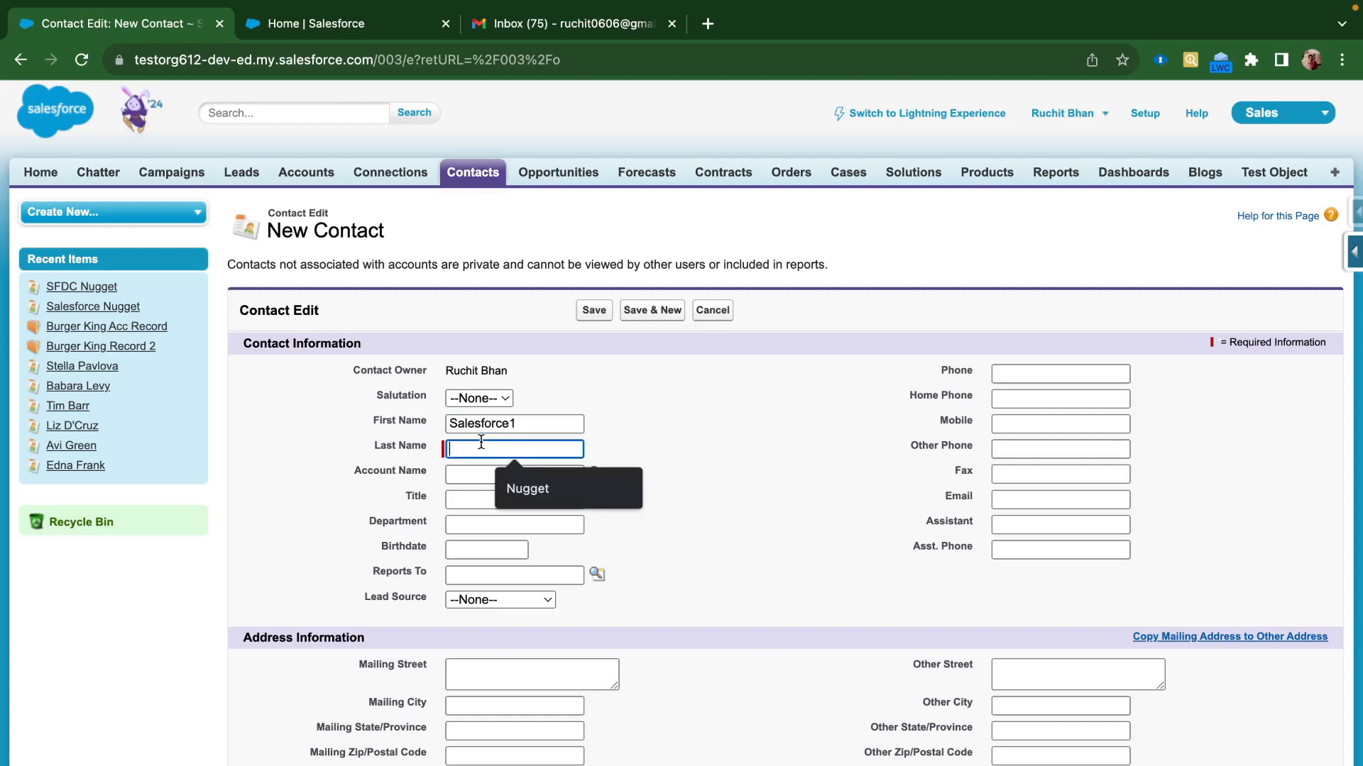
text(Nugget1)
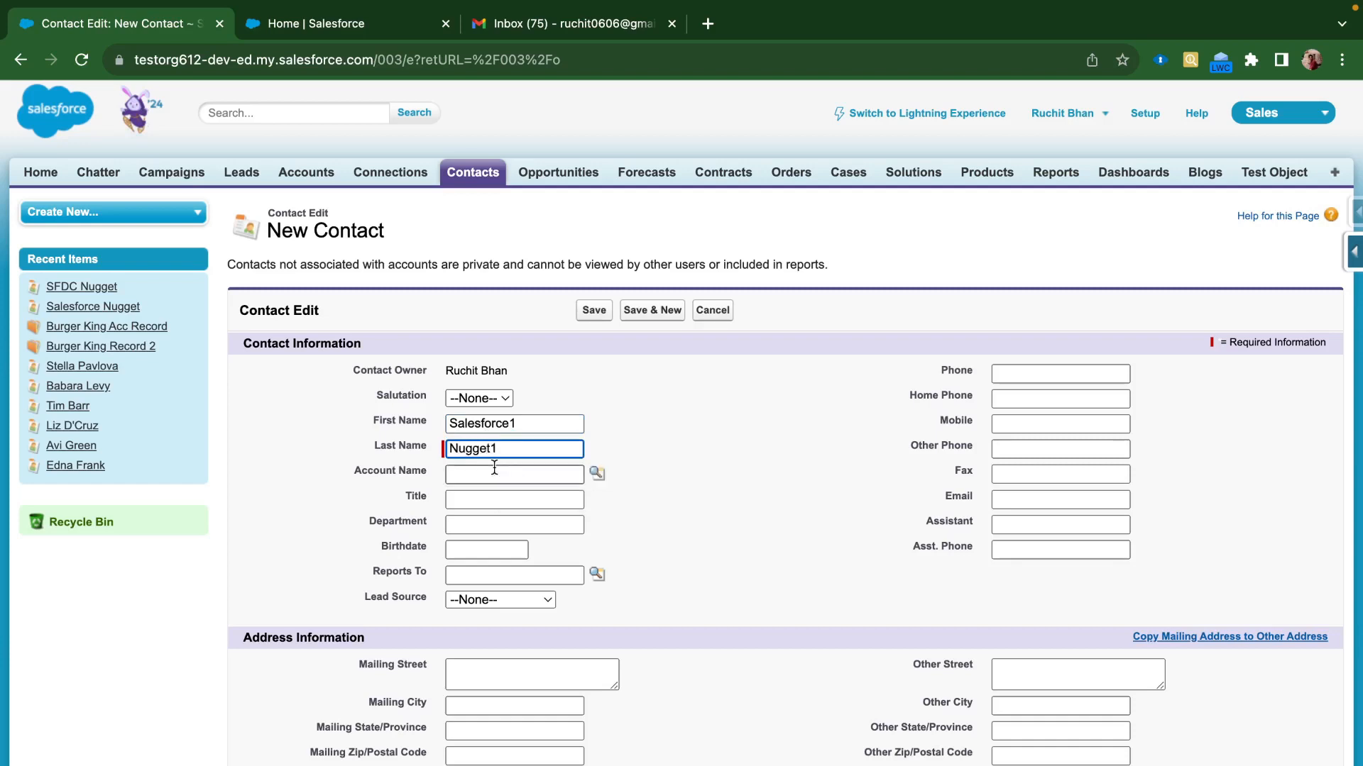
click(596, 475)
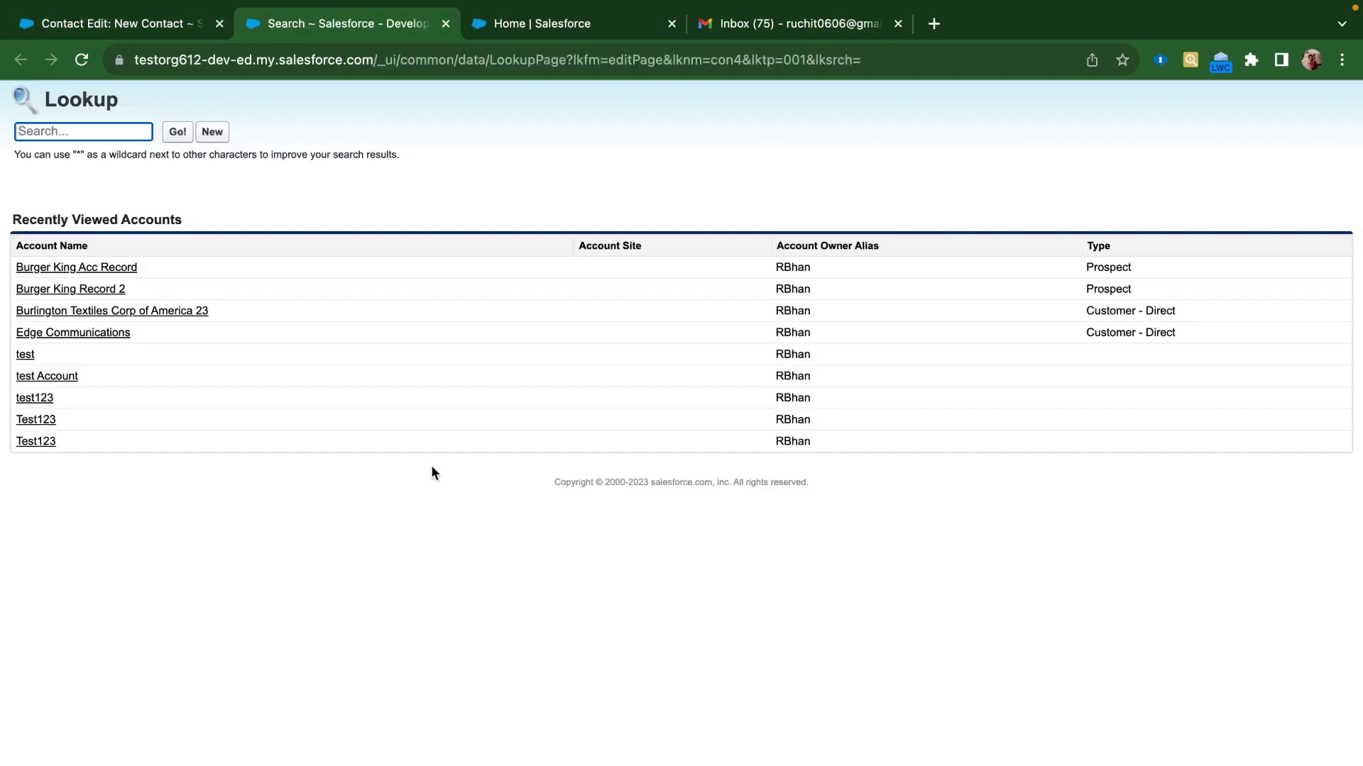
click(78, 311)
click(686, 534)
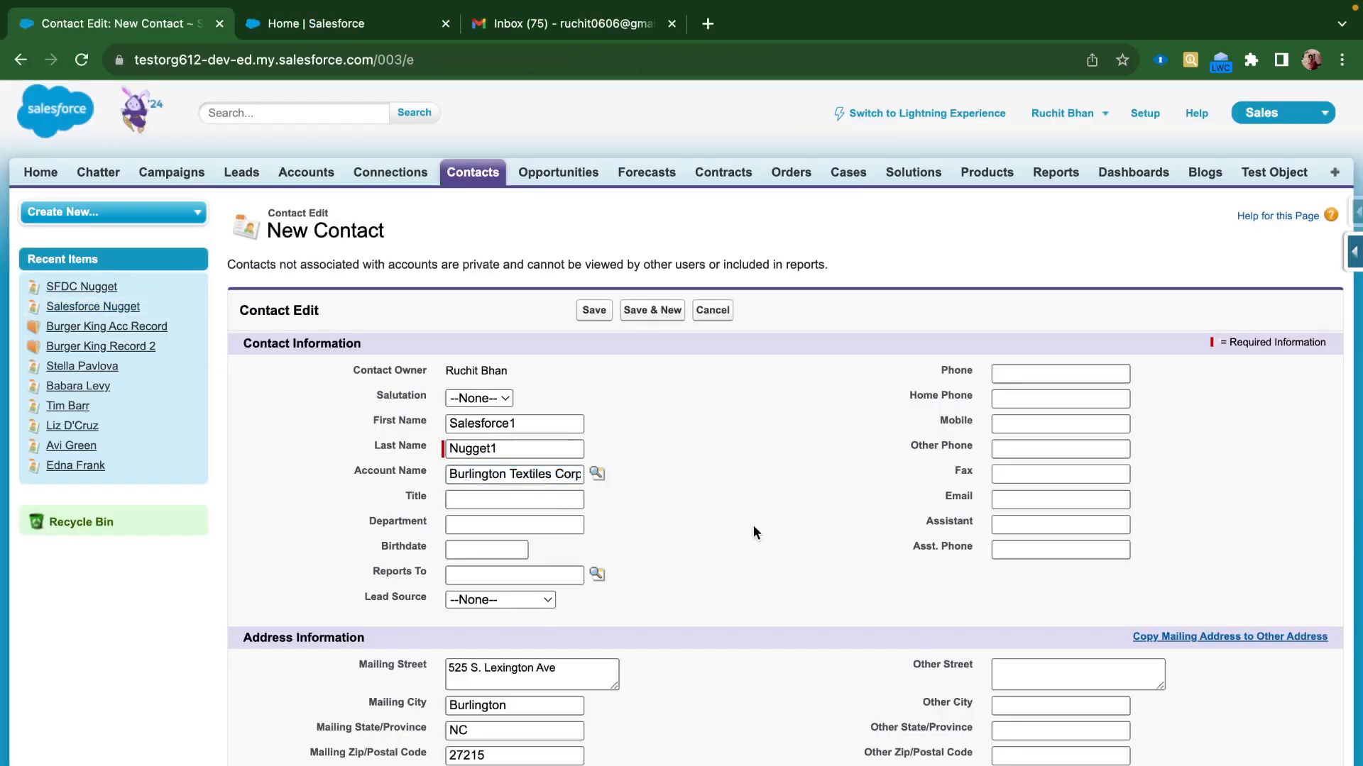
Set title 'Salesforce Nugget', lead source Web, a suggested email and language English, then save
click(519, 497)
text(S)
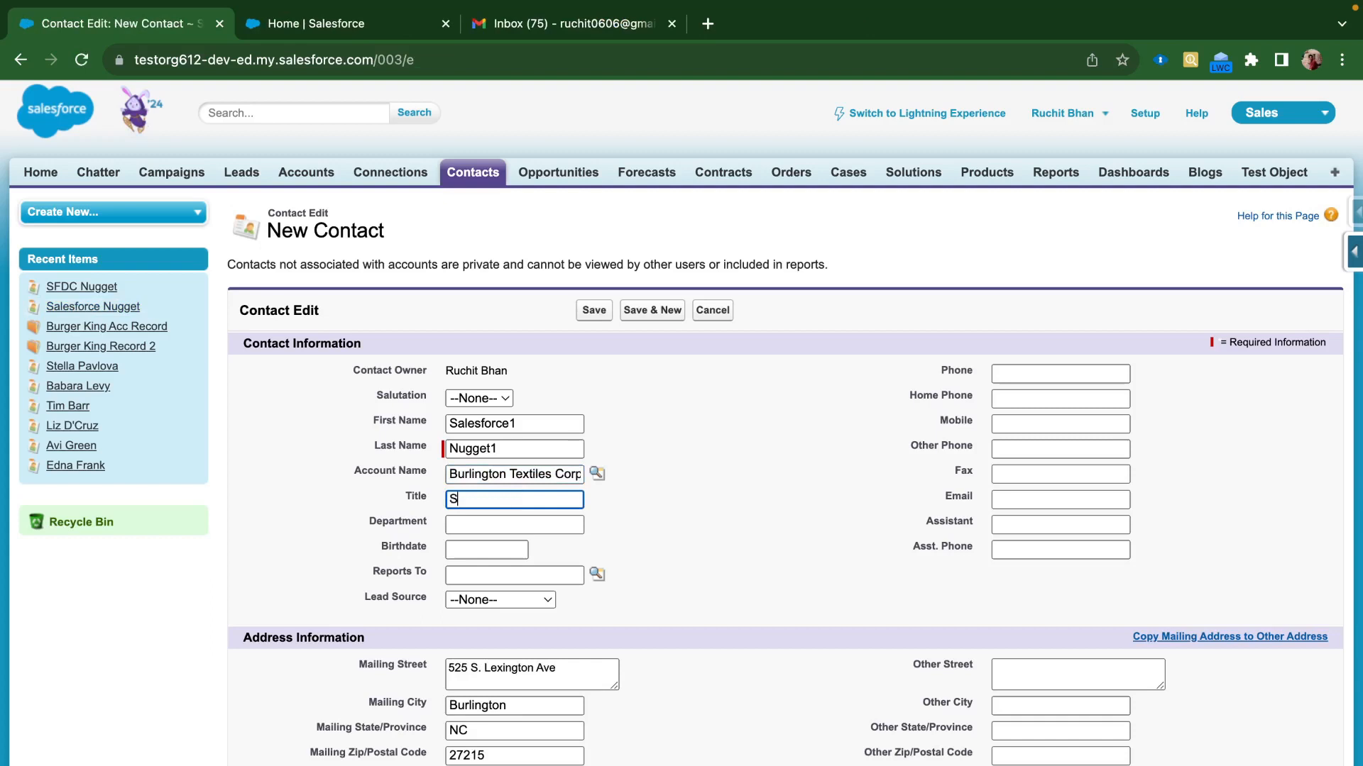
text(alesforce Nugget)
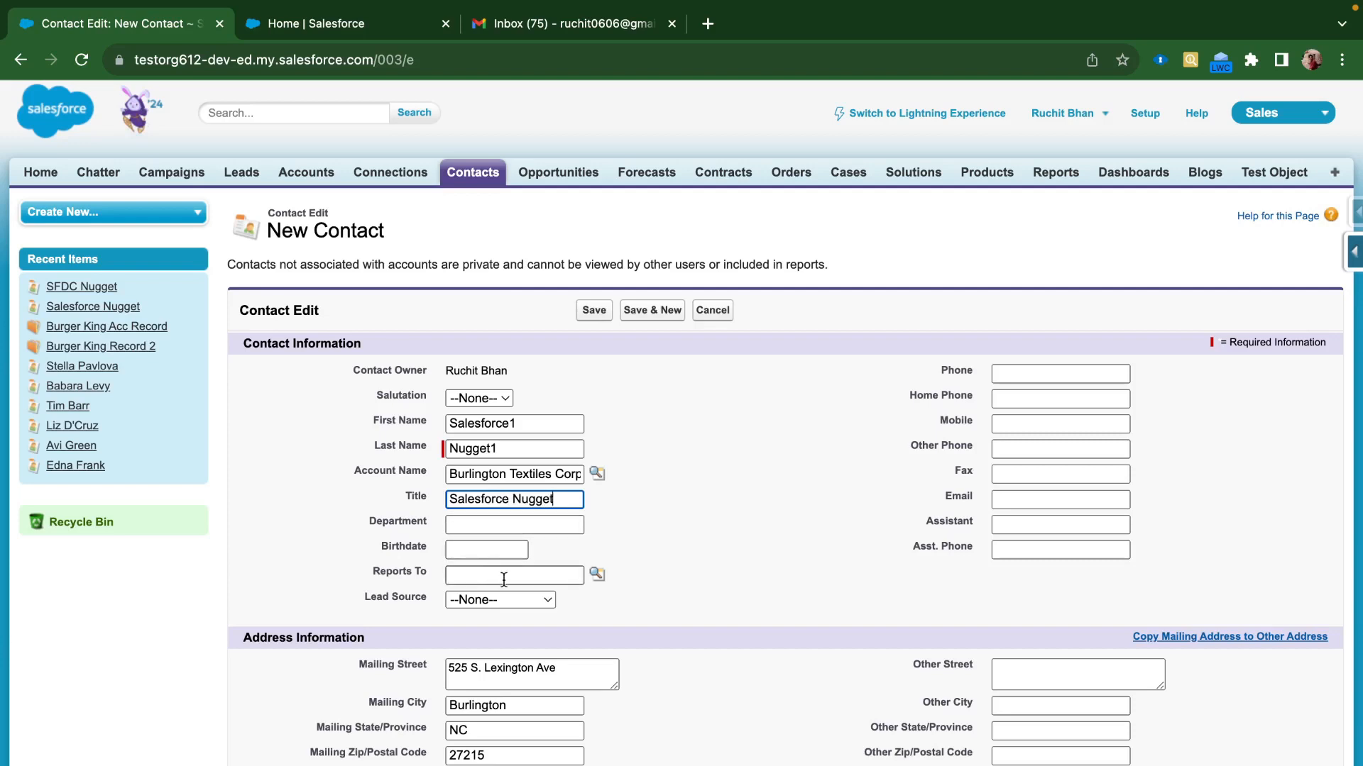
click(535, 599)
click(525, 622)
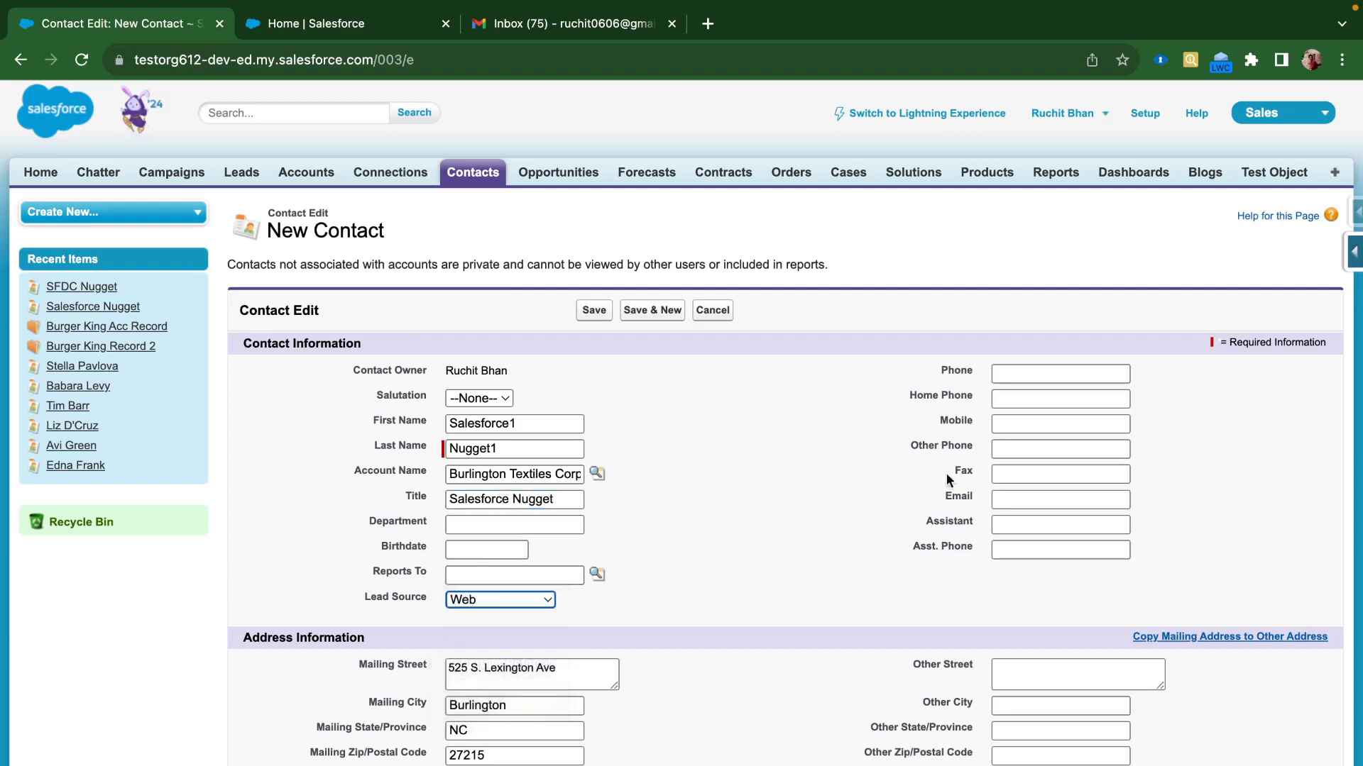
click(1005, 498)
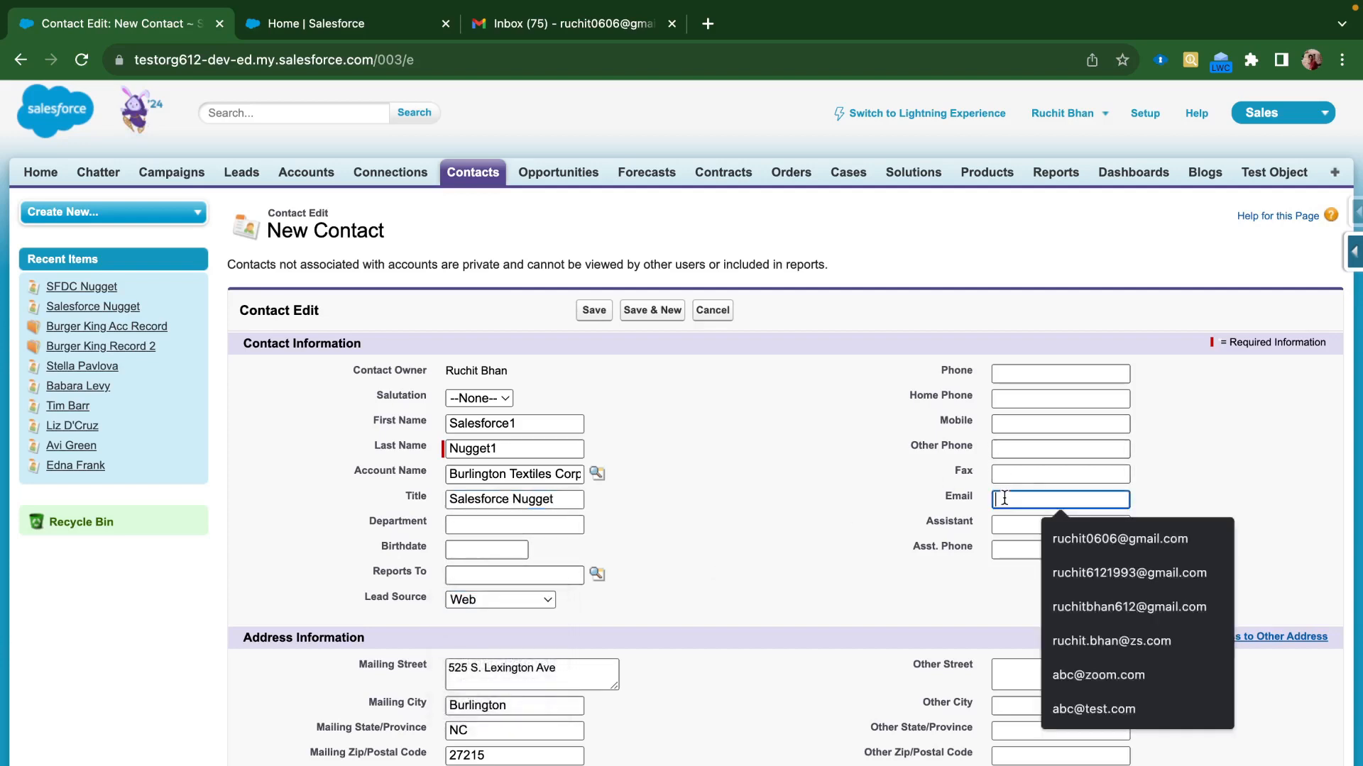
click(1068, 538)
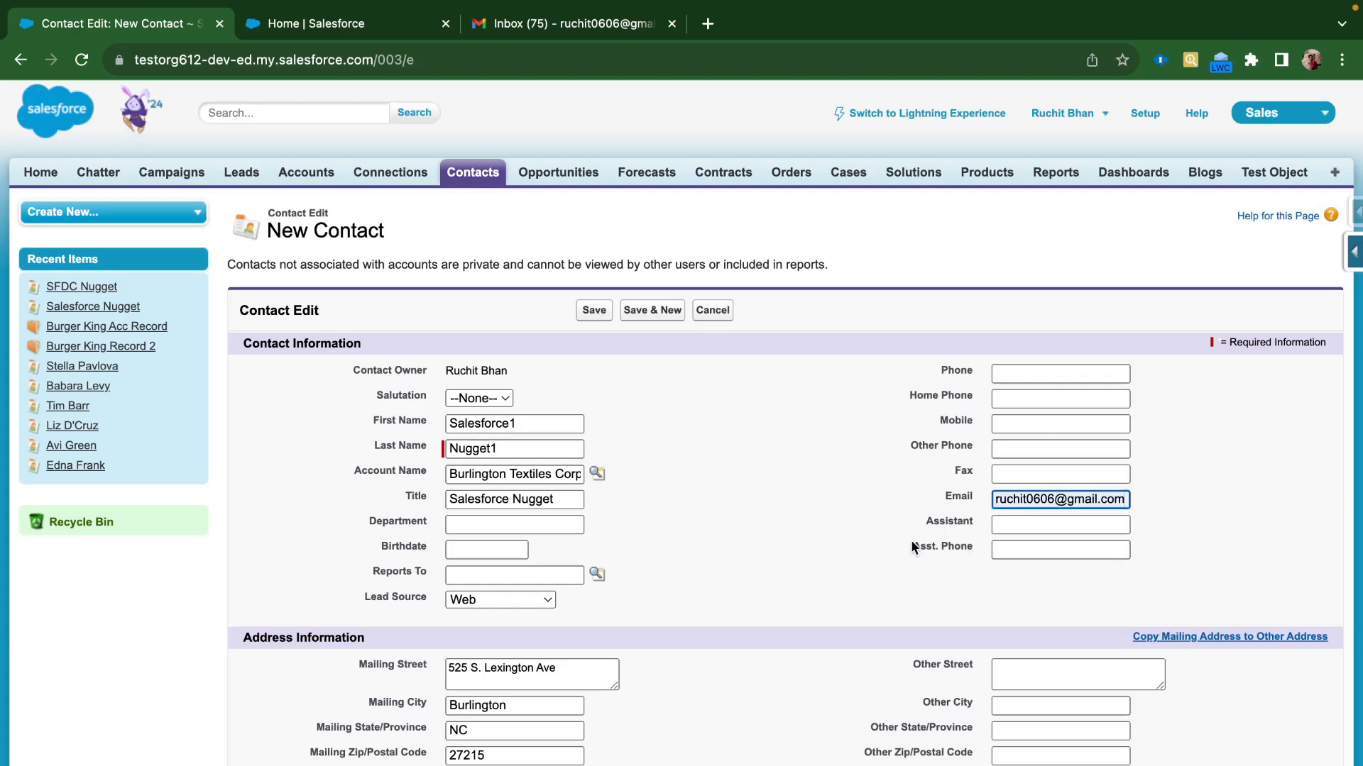
scroll(911, 545, down, 2)
scroll(911, 545, down, 2)
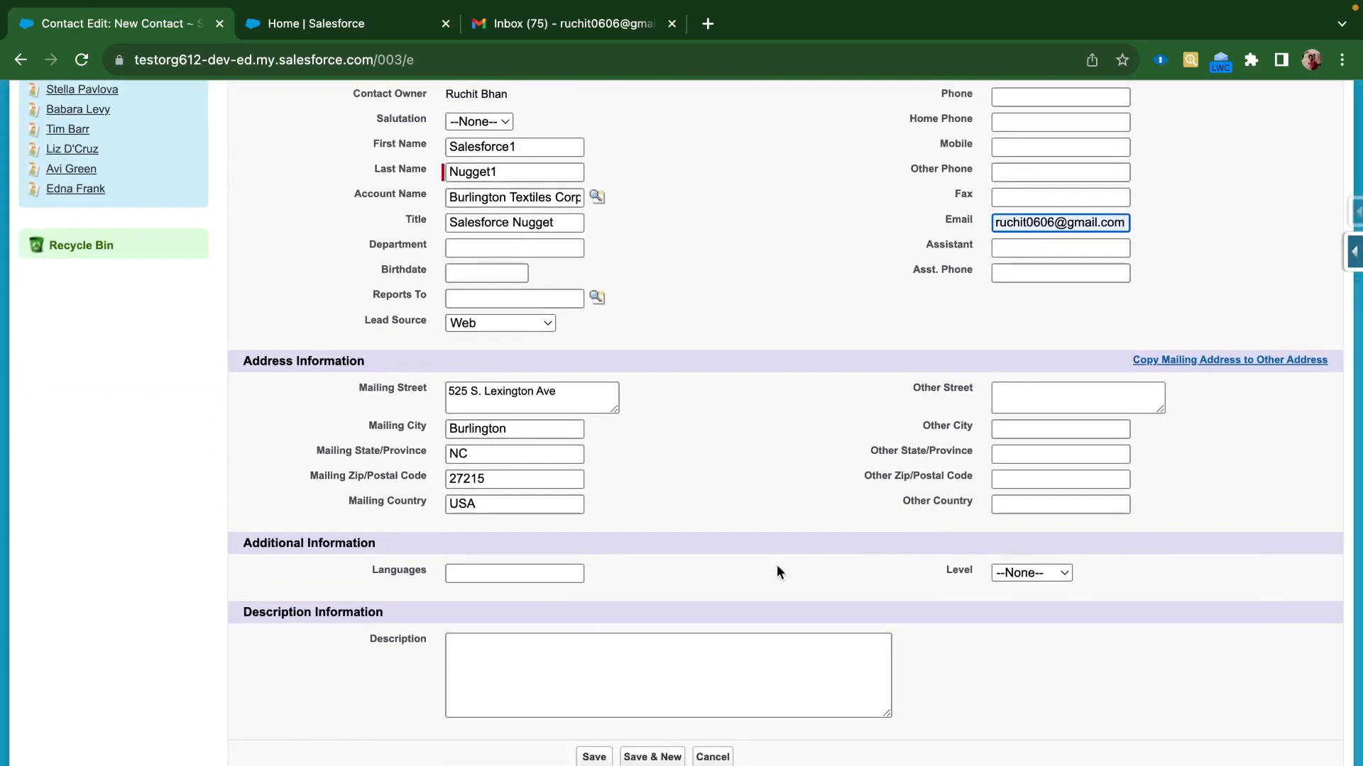
click(539, 574)
text(En)
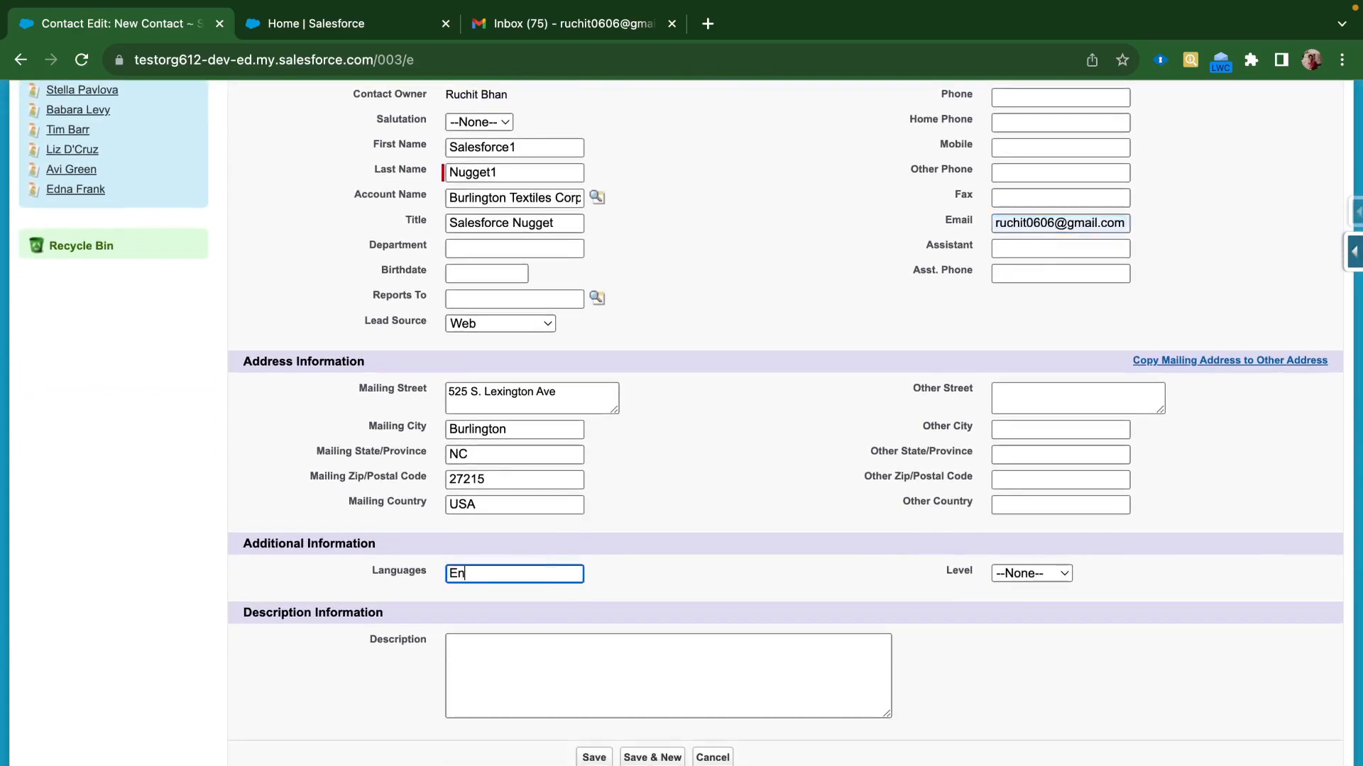
text(glish)
click(652, 757)
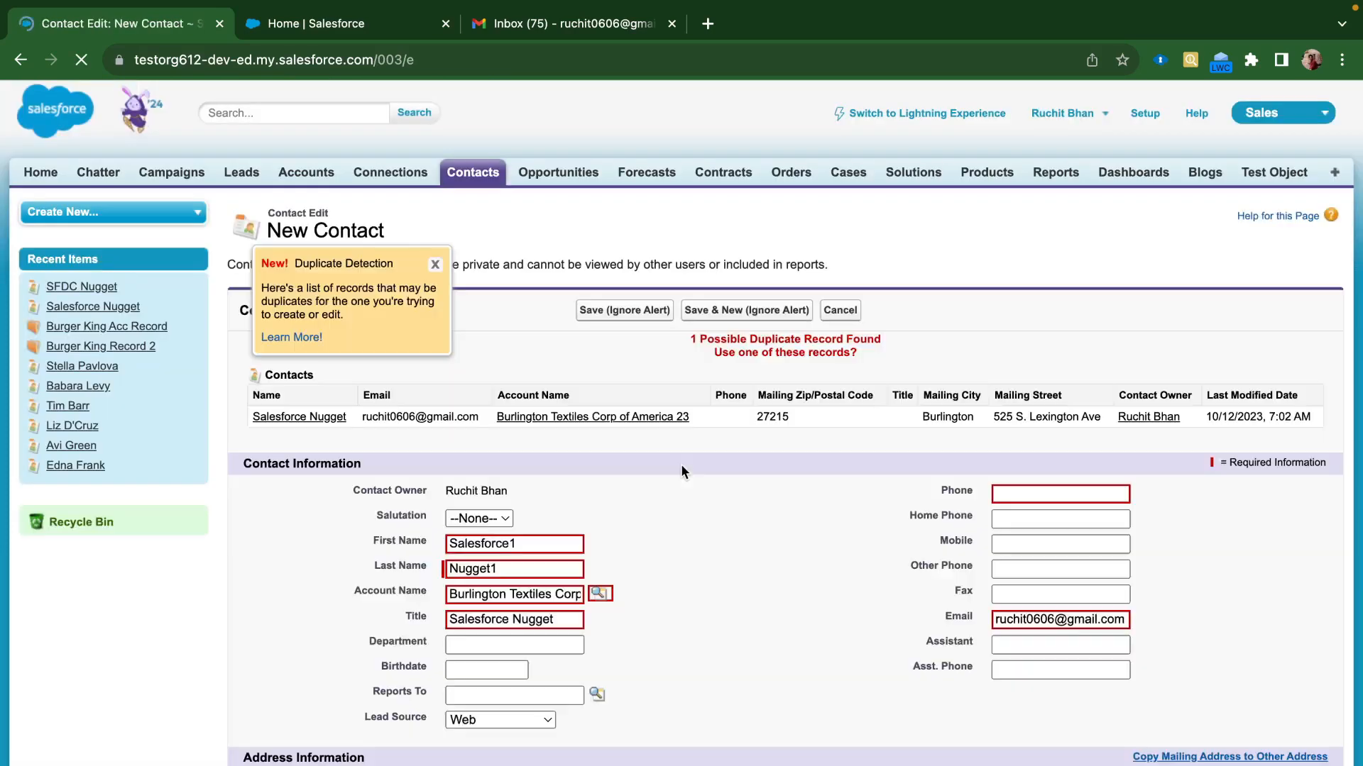
Save contact Salesforce1 Nugget1 with Save & New, ignoring the possible-duplicate alert
scroll(621, 581, down, 2)
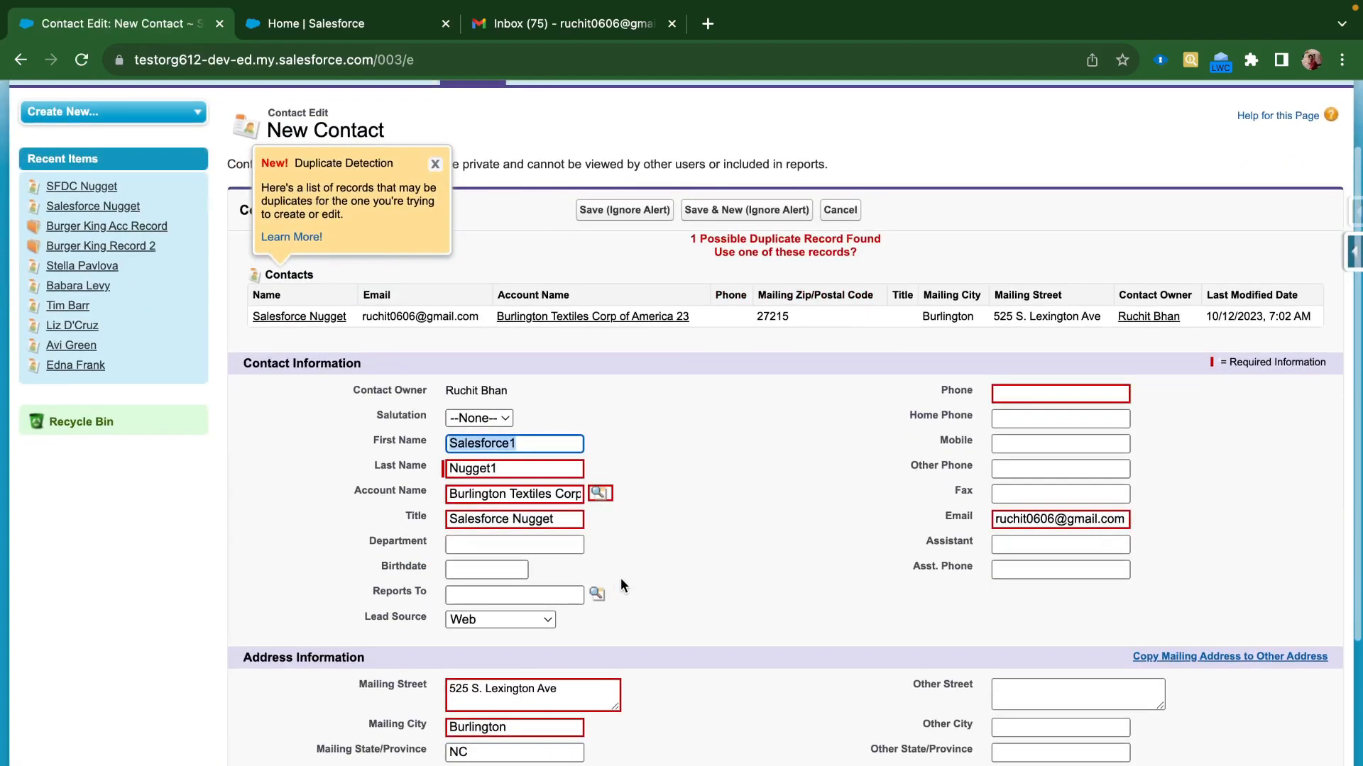
scroll(620, 578, down, 1)
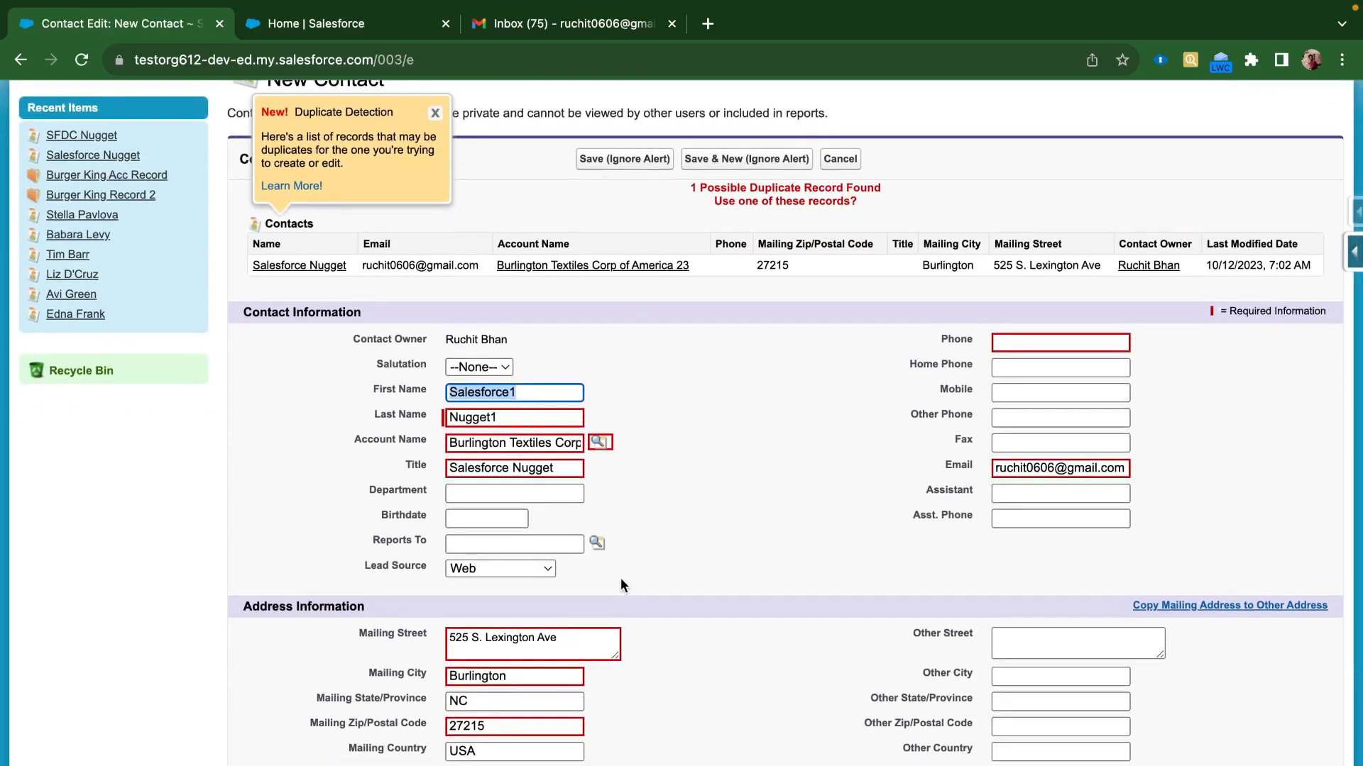
scroll(620, 579, down, 1)
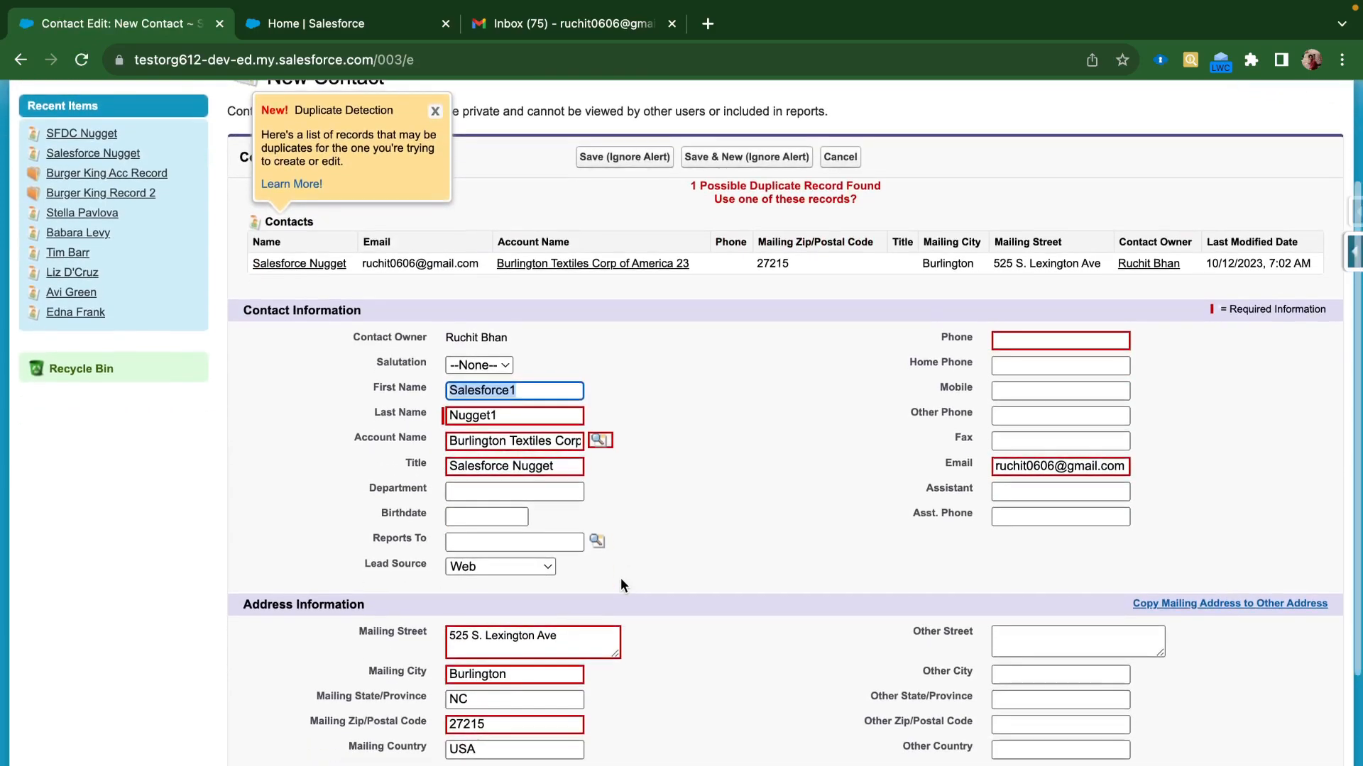
click(725, 161)
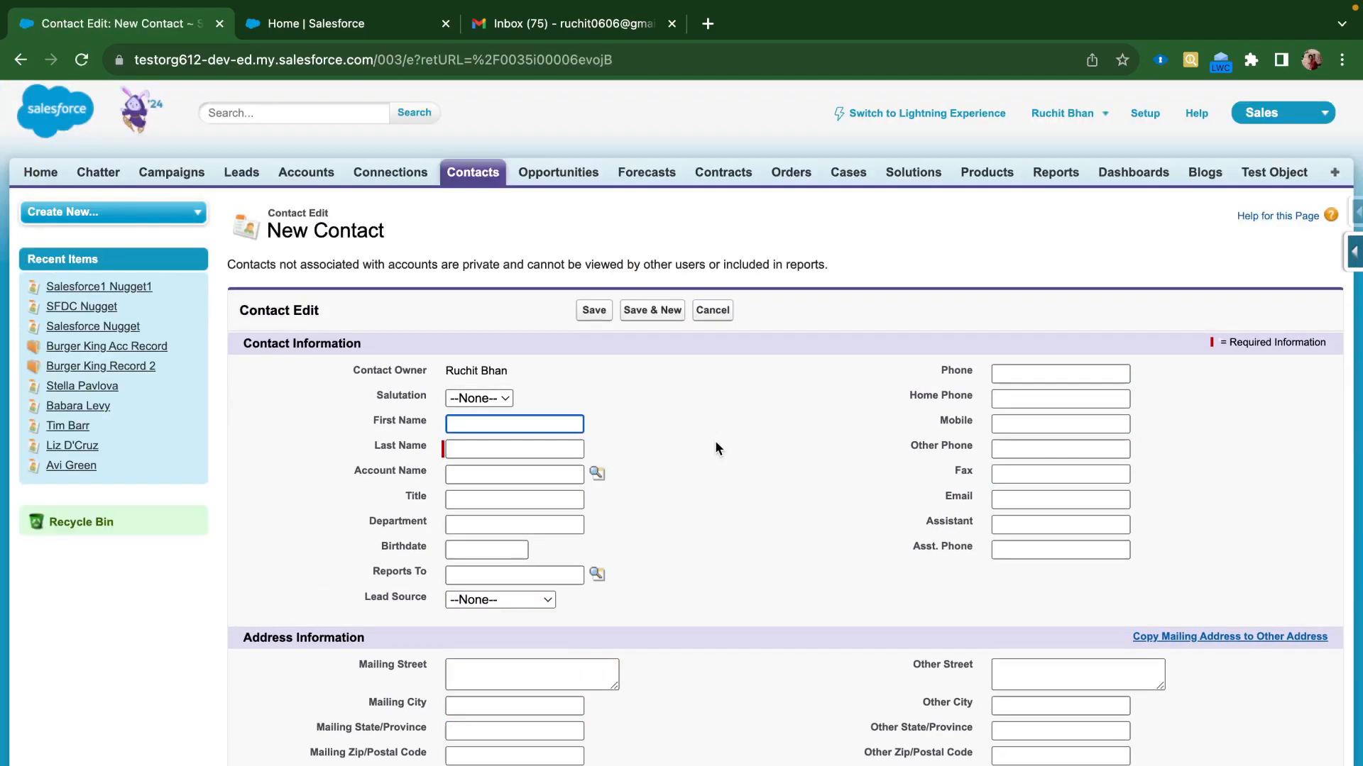
Cancel the blank form to view the saved contact, then navigate back several pages
click(706, 316)
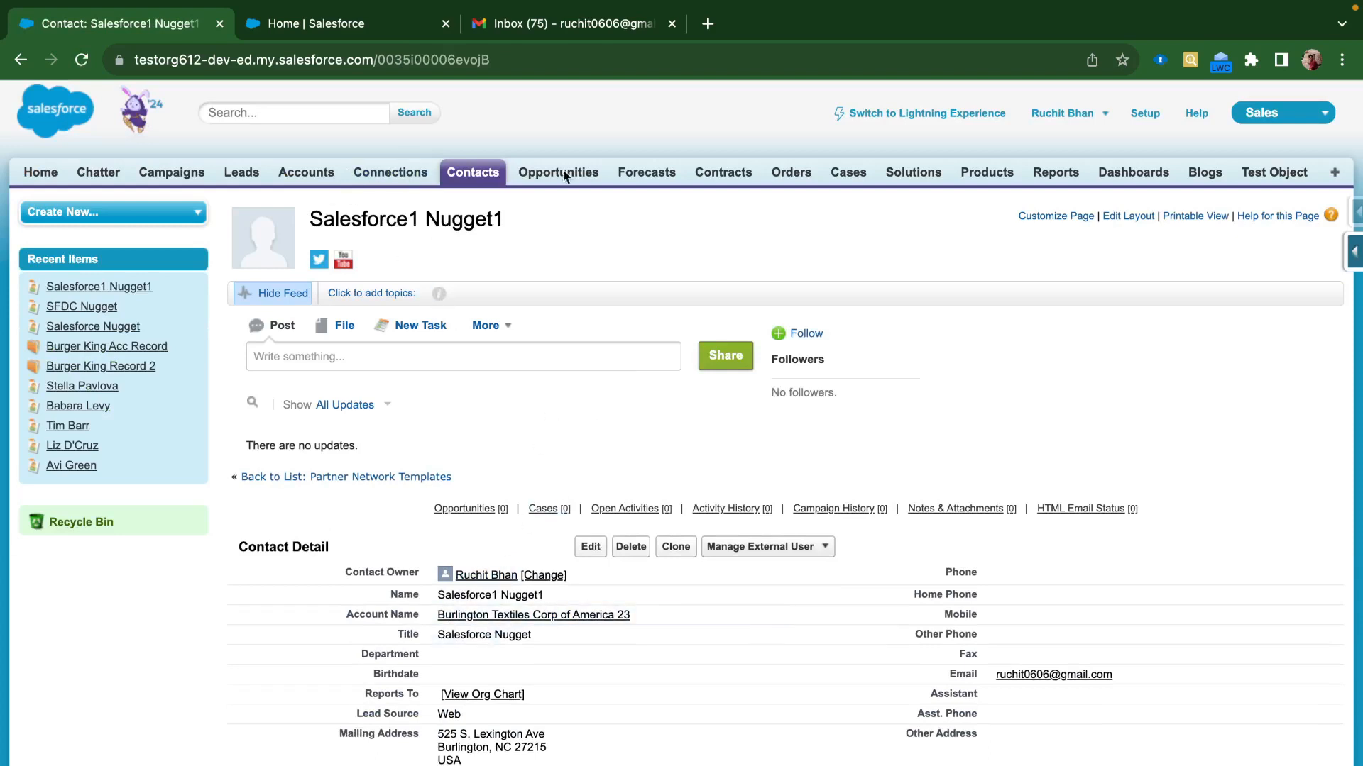
click(20, 61)
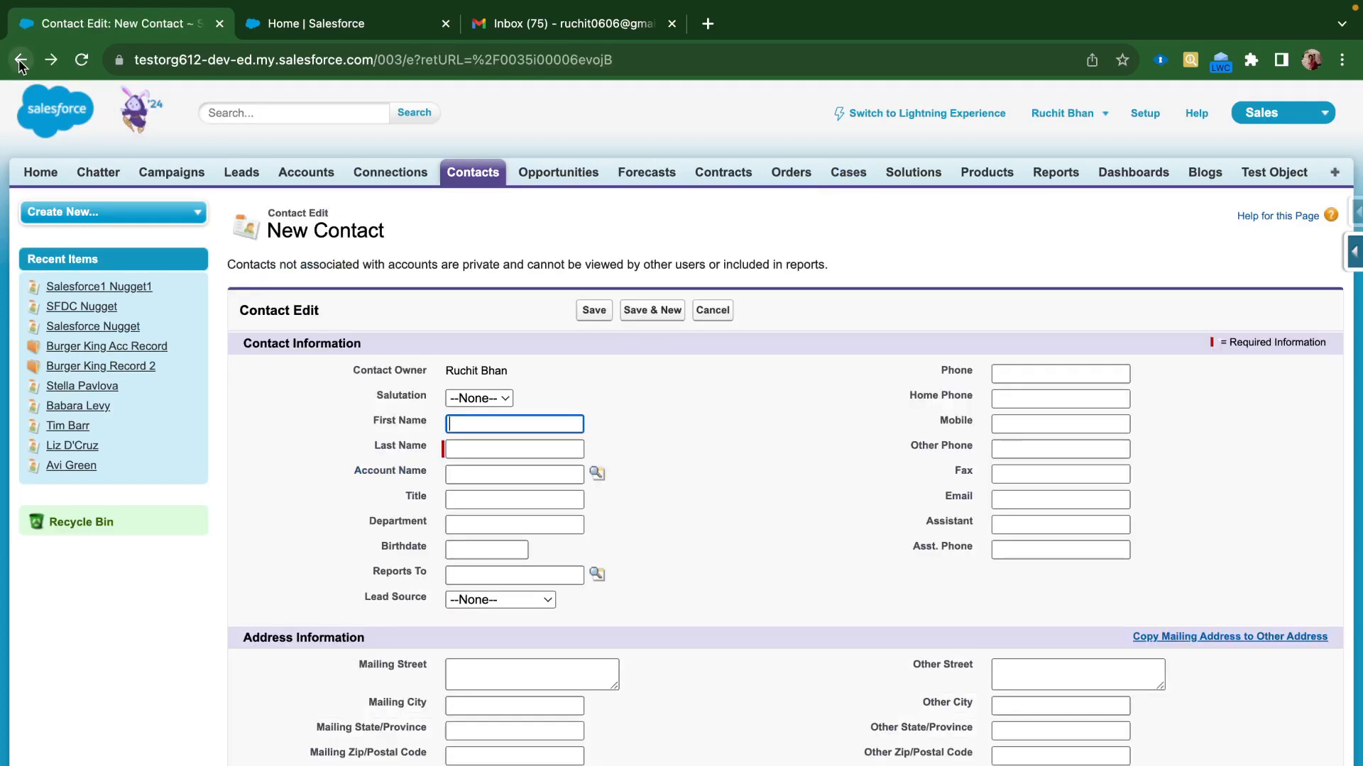
click(20, 61)
click(20, 61)
Return to the New Invitation form and choose Salesforce1 Nugget1 as the invited contact
click(20, 61)
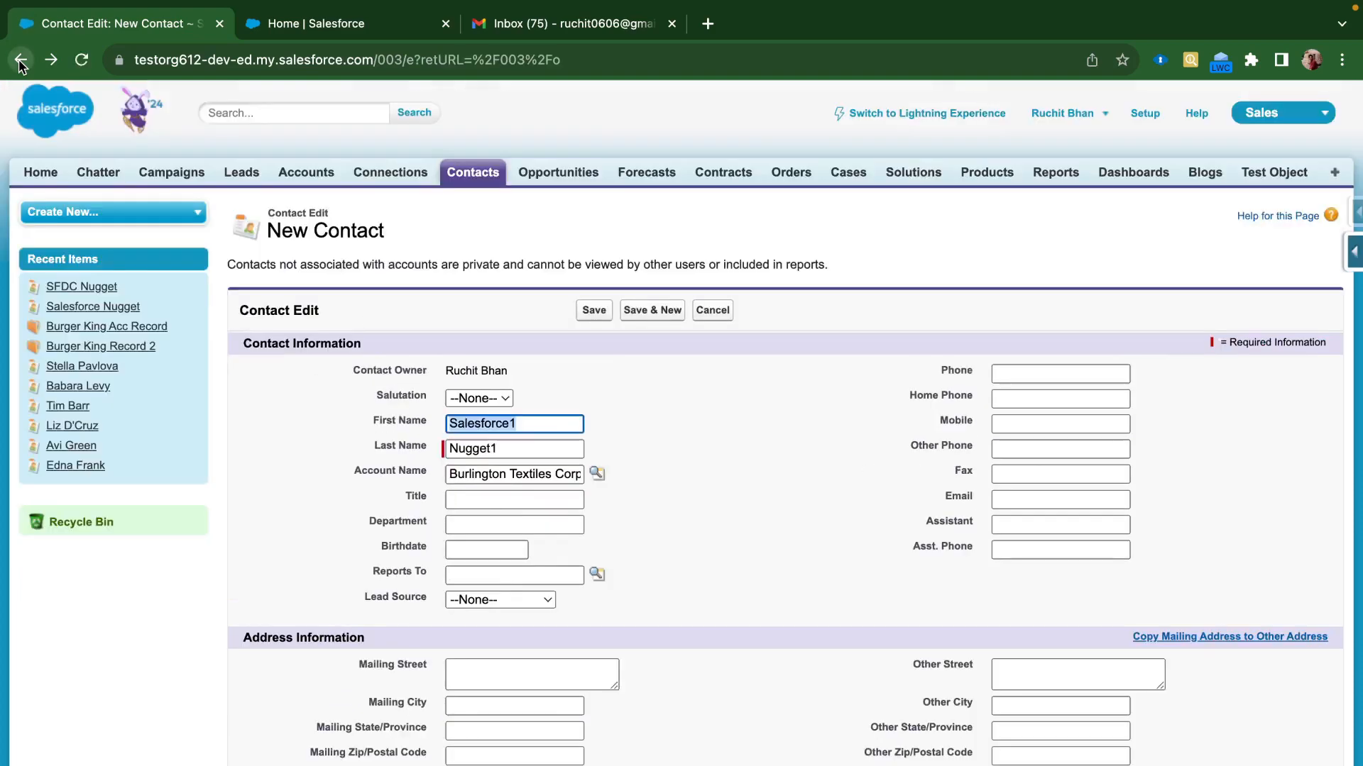
click(20, 61)
click(20, 61)
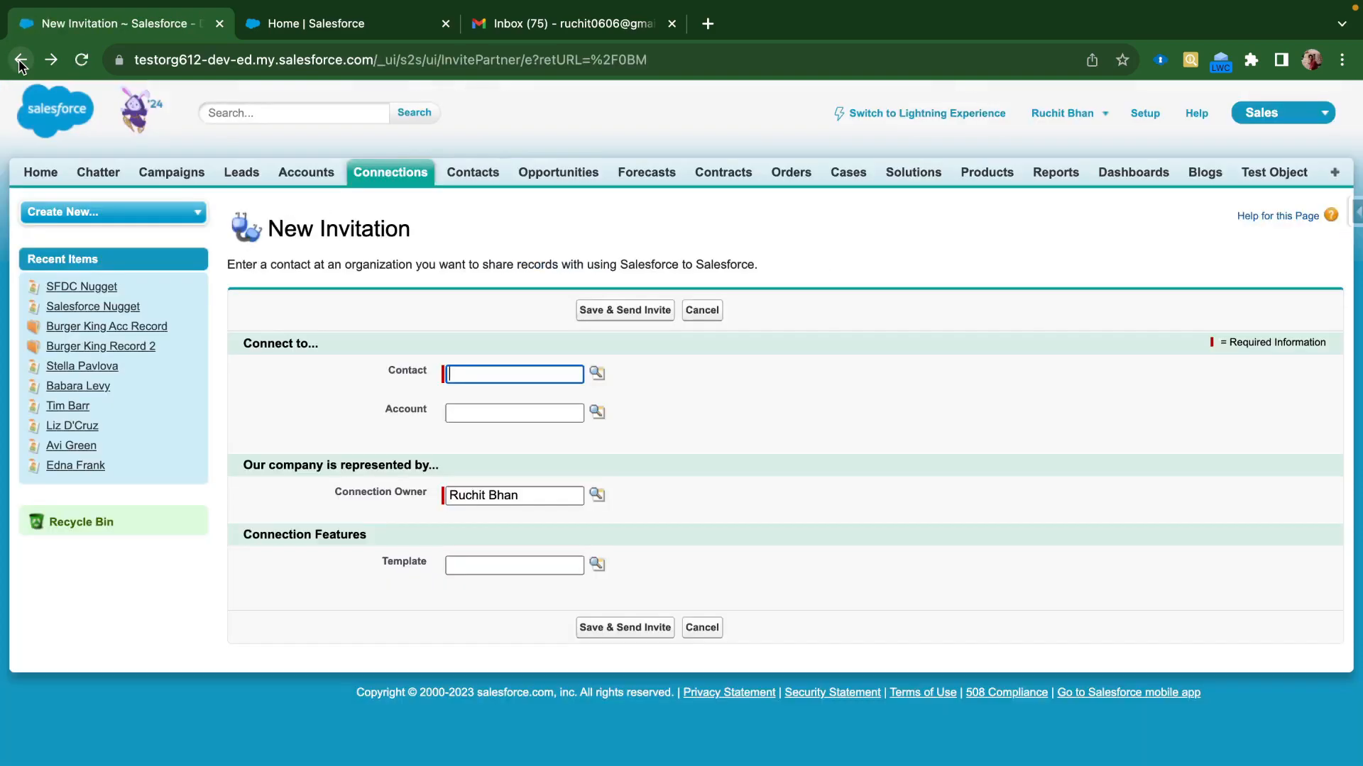
click(598, 376)
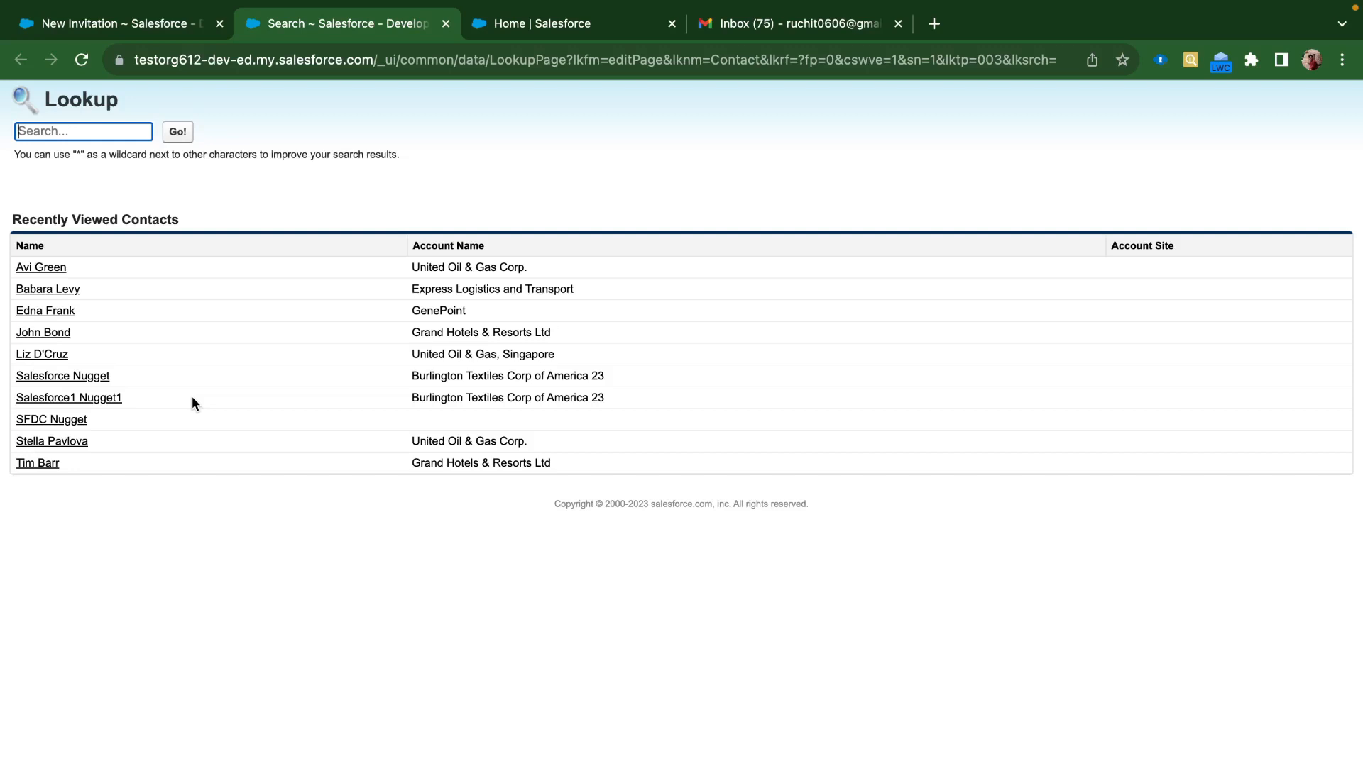
click(99, 401)
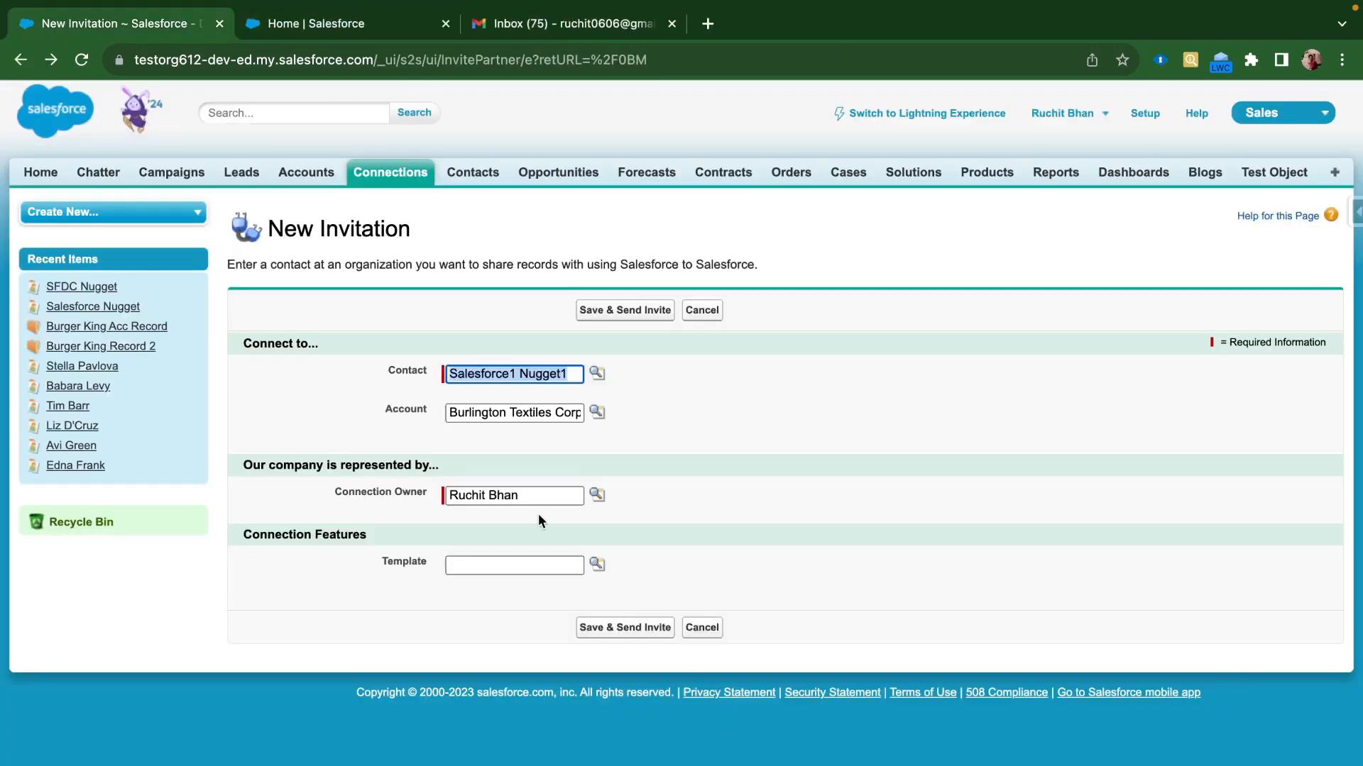
click(776, 470)
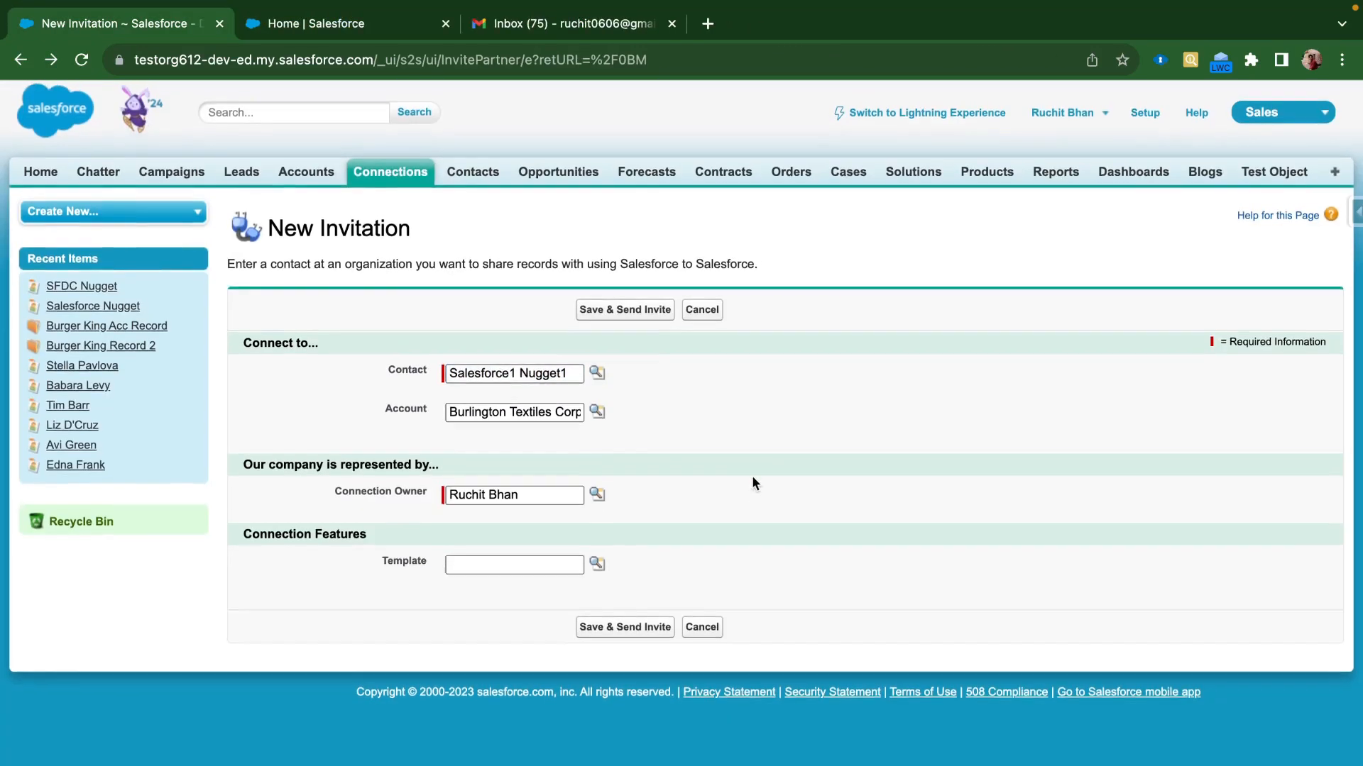
Apply the Test3 connection template and send the invitation
click(597, 563)
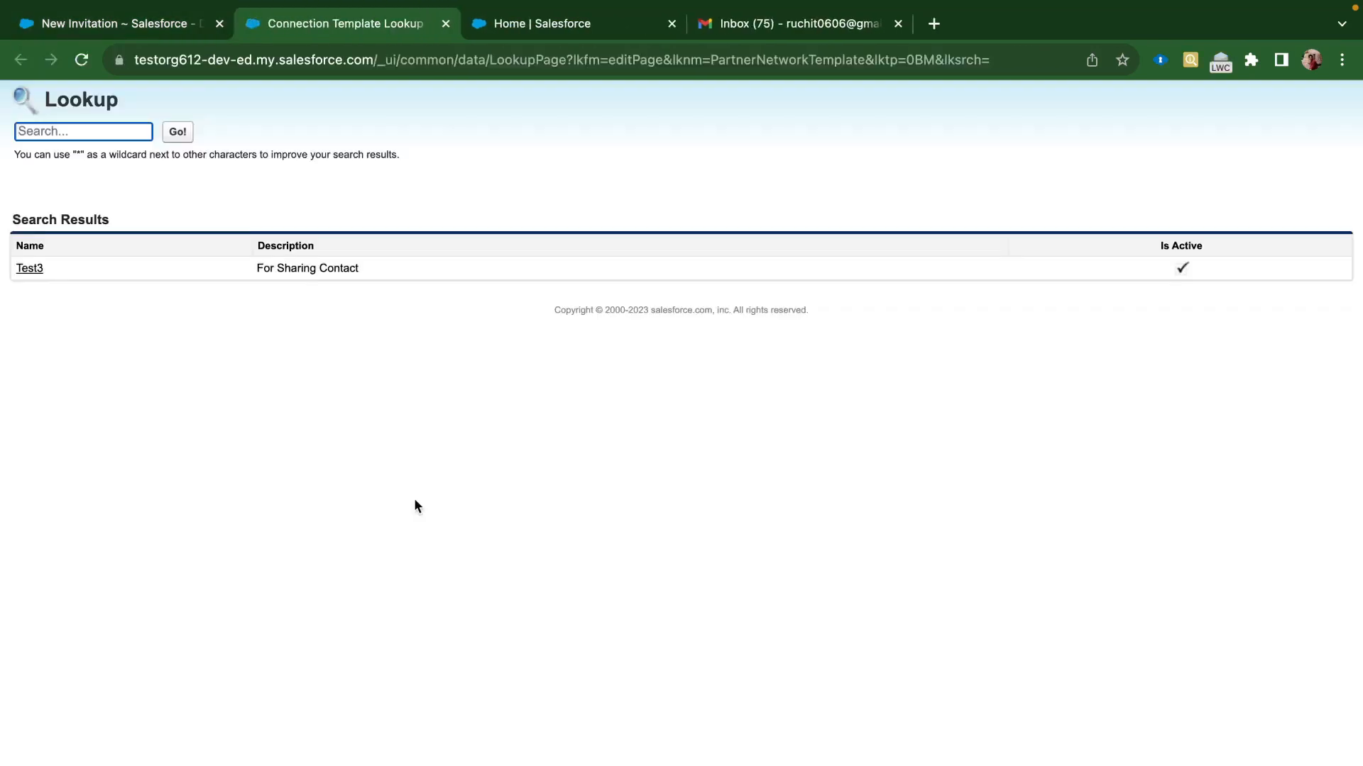
click(32, 268)
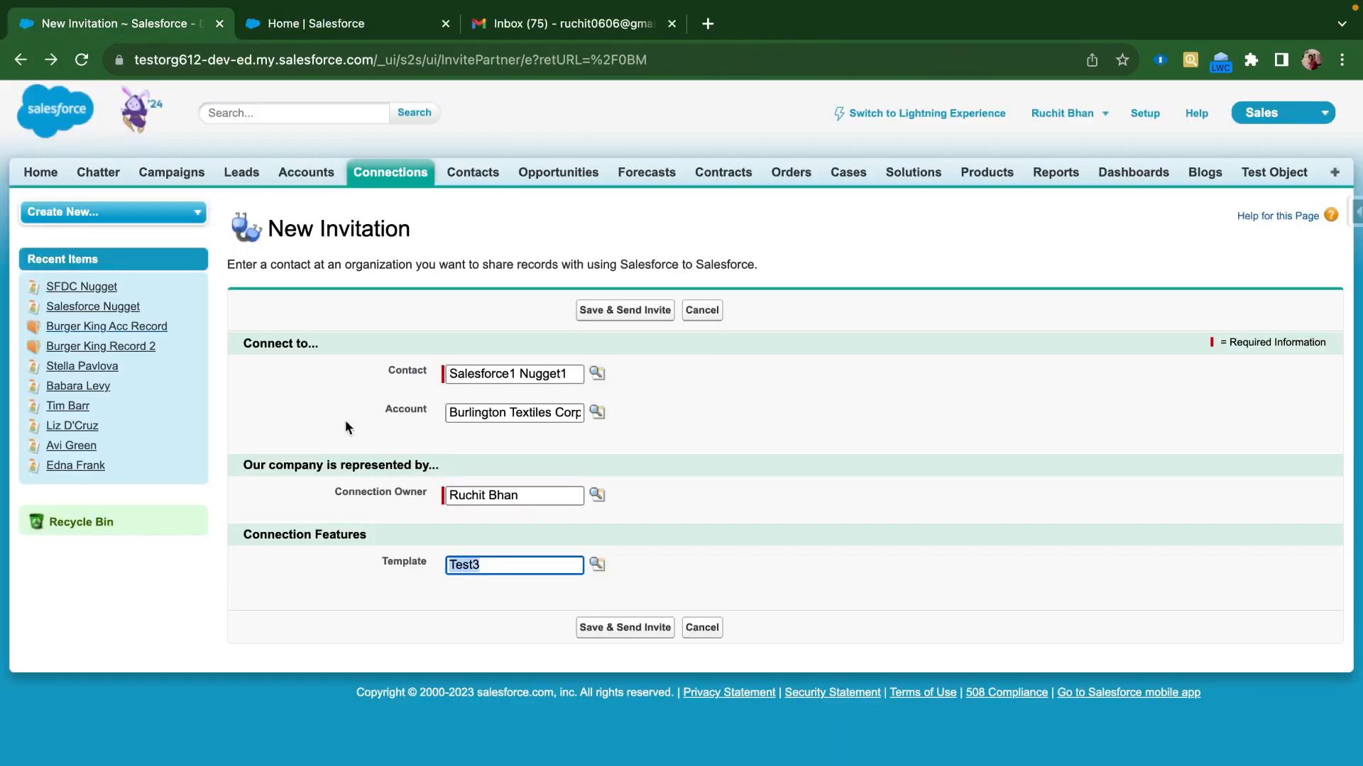
click(828, 481)
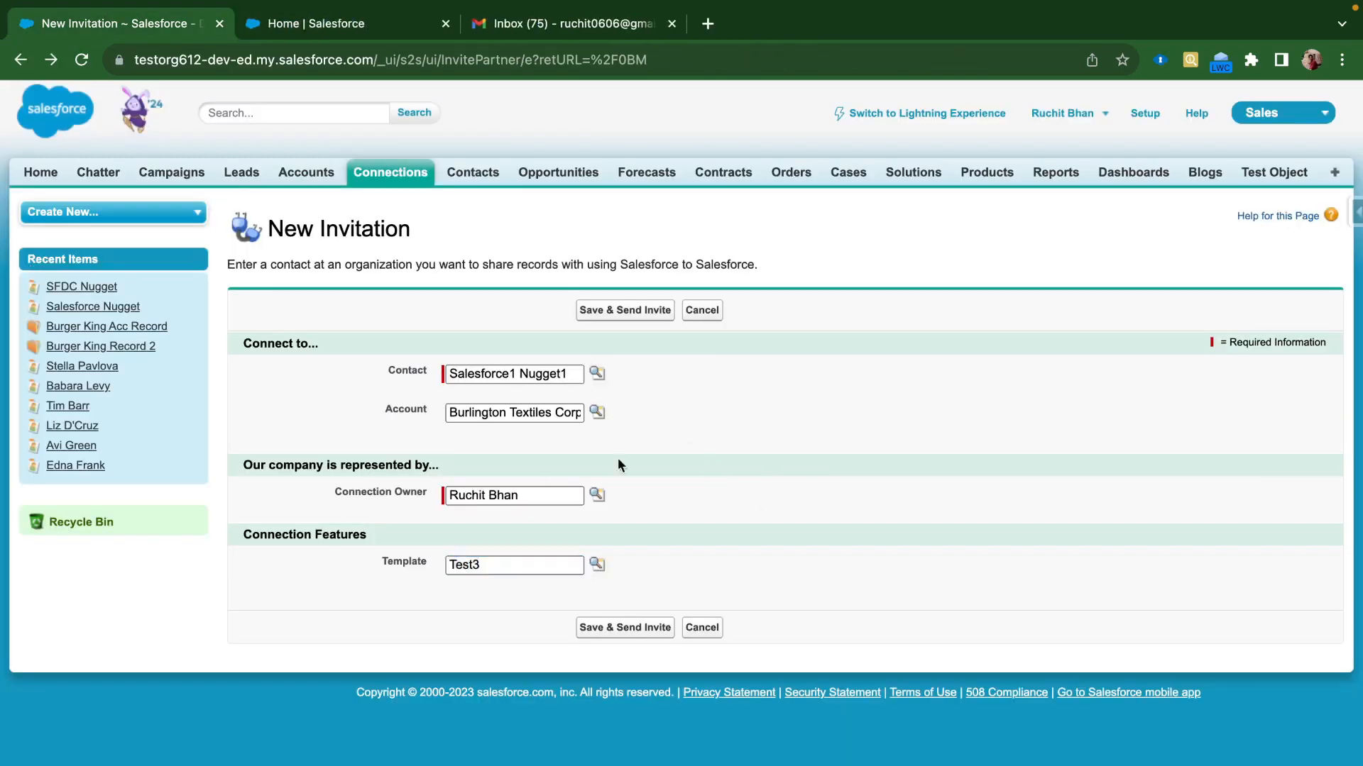
click(616, 628)
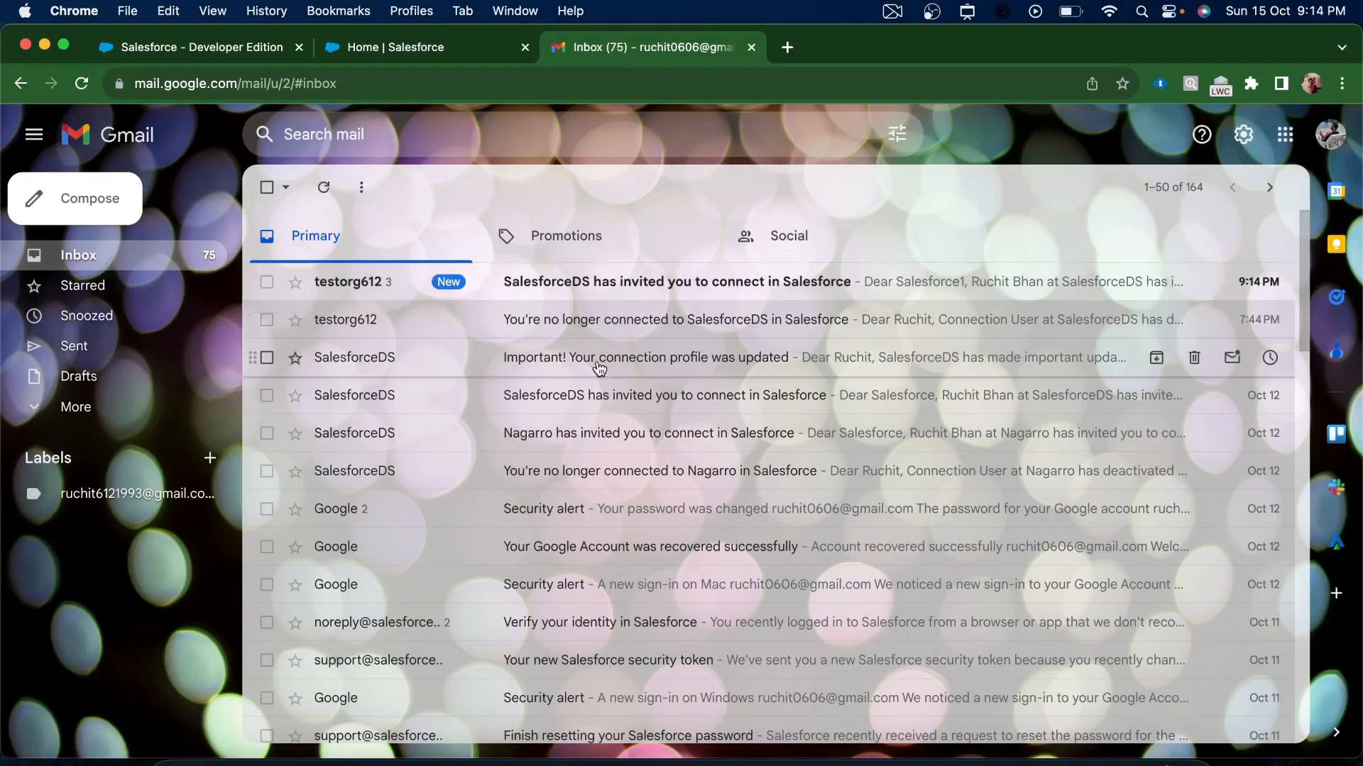
Open the top 'SalesforceDS has invited you to connect' email and follow its response link
click(528, 284)
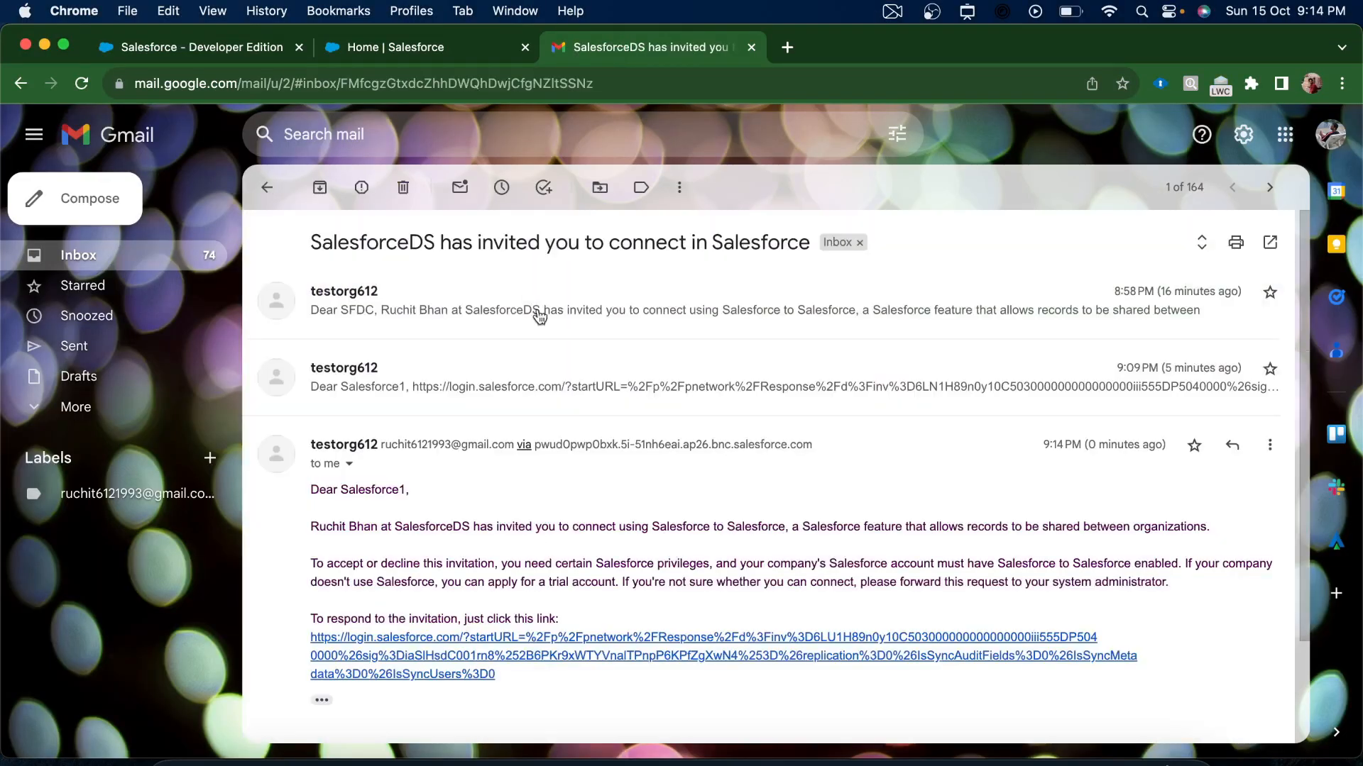
scroll(611, 547, down, 3)
click(438, 540)
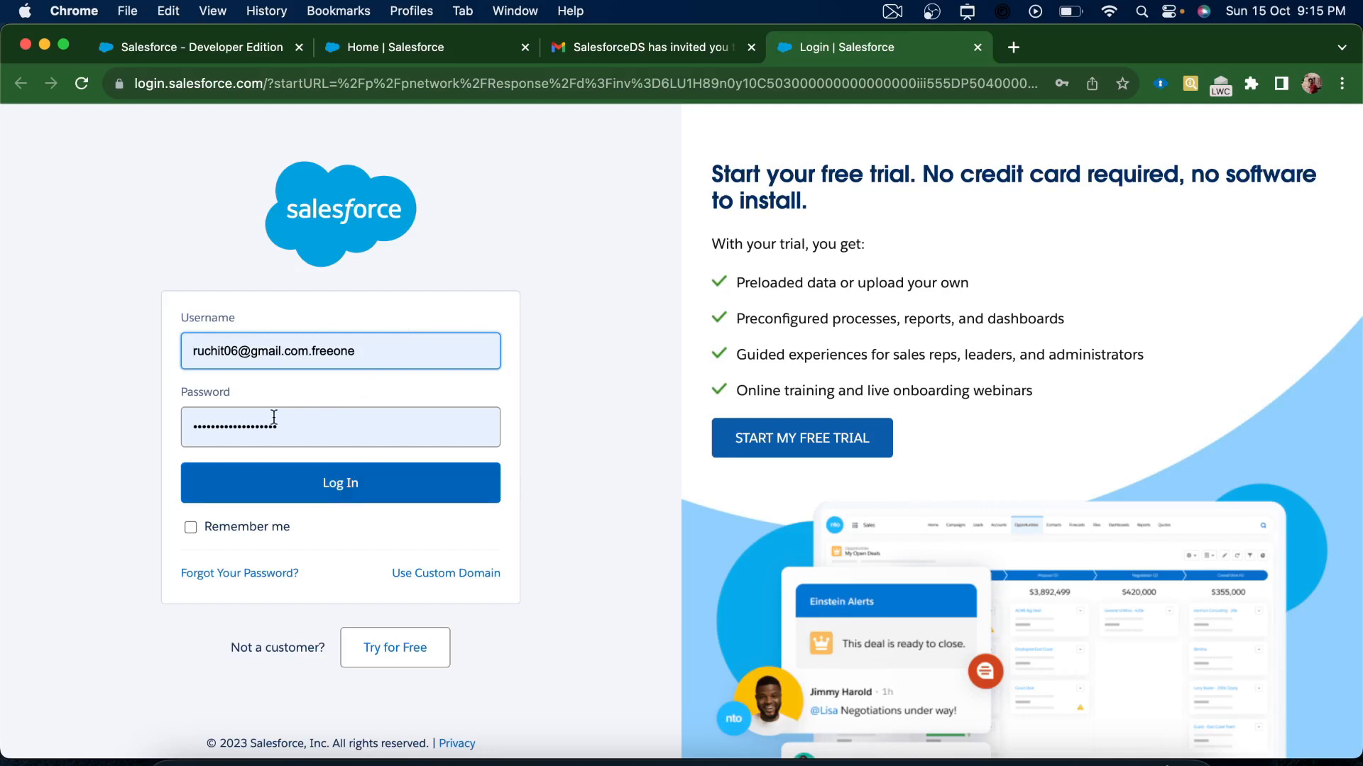
Log in to the second Salesforce org with the prefilled credentials
click(330, 483)
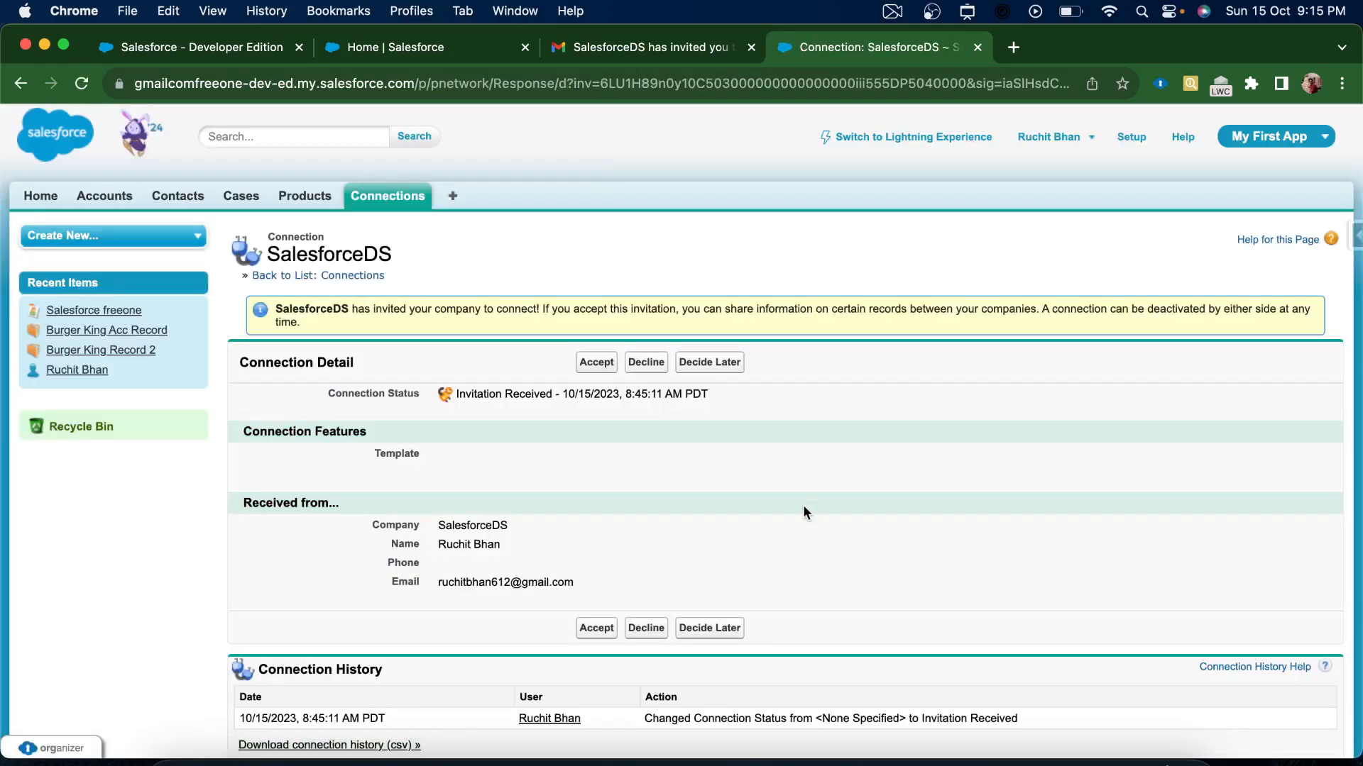
scroll(620, 511, down, 3)
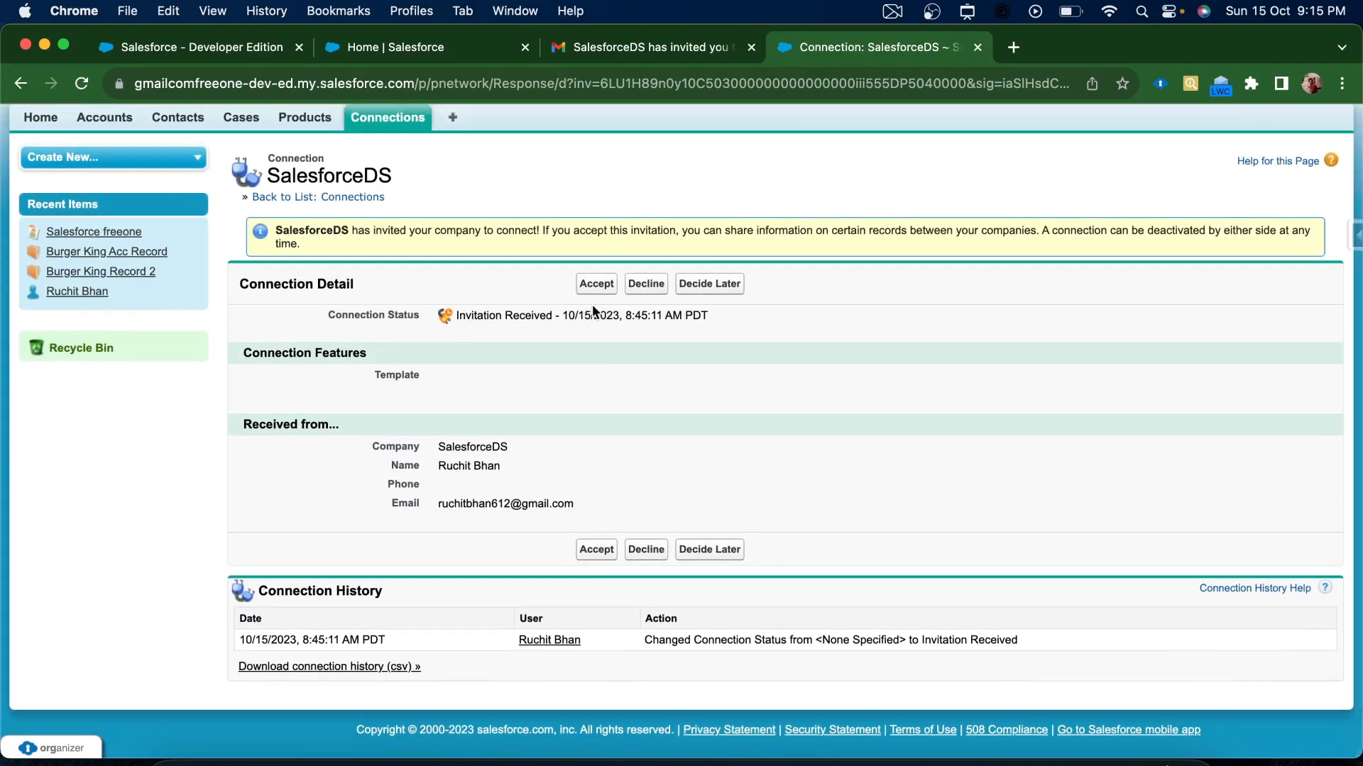
scroll(859, 476, down, 1)
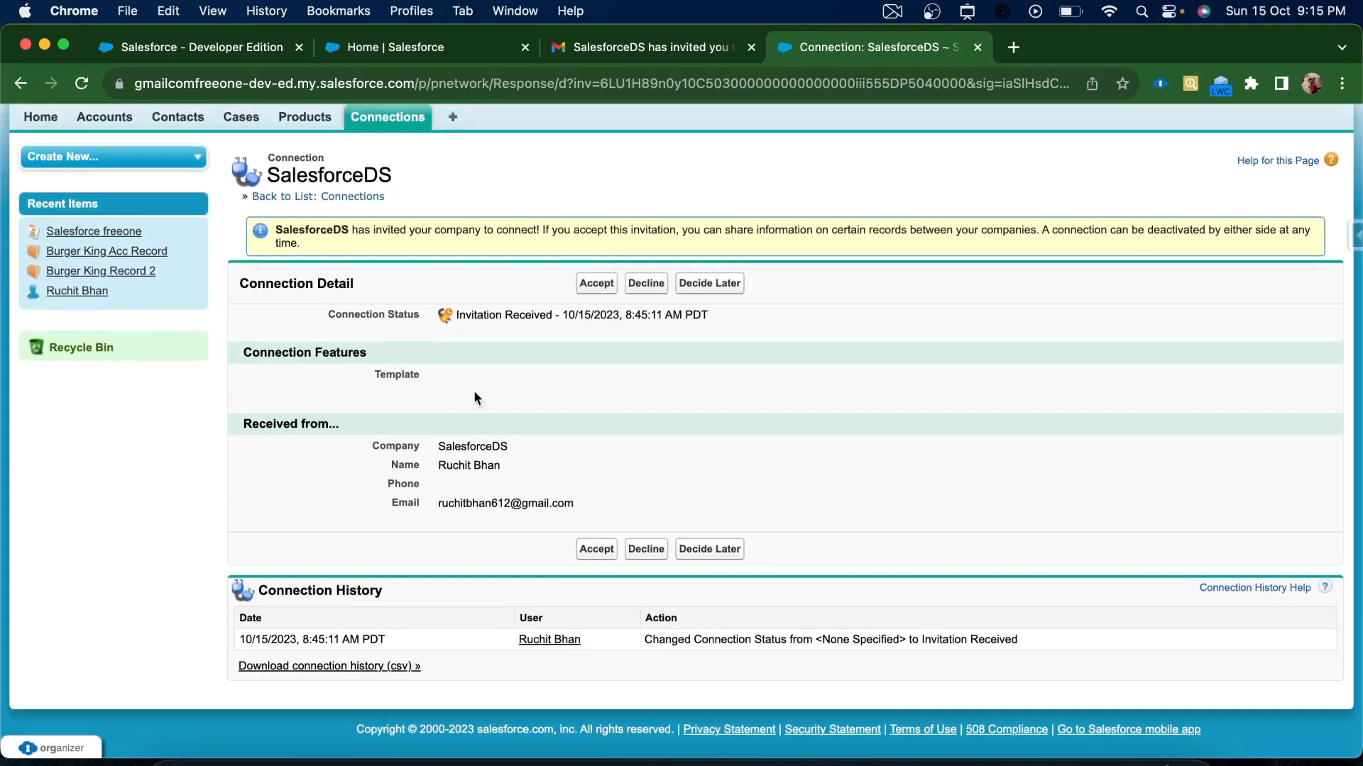
Accept the SalesforceDS connection invitation and review its active status and history
click(596, 283)
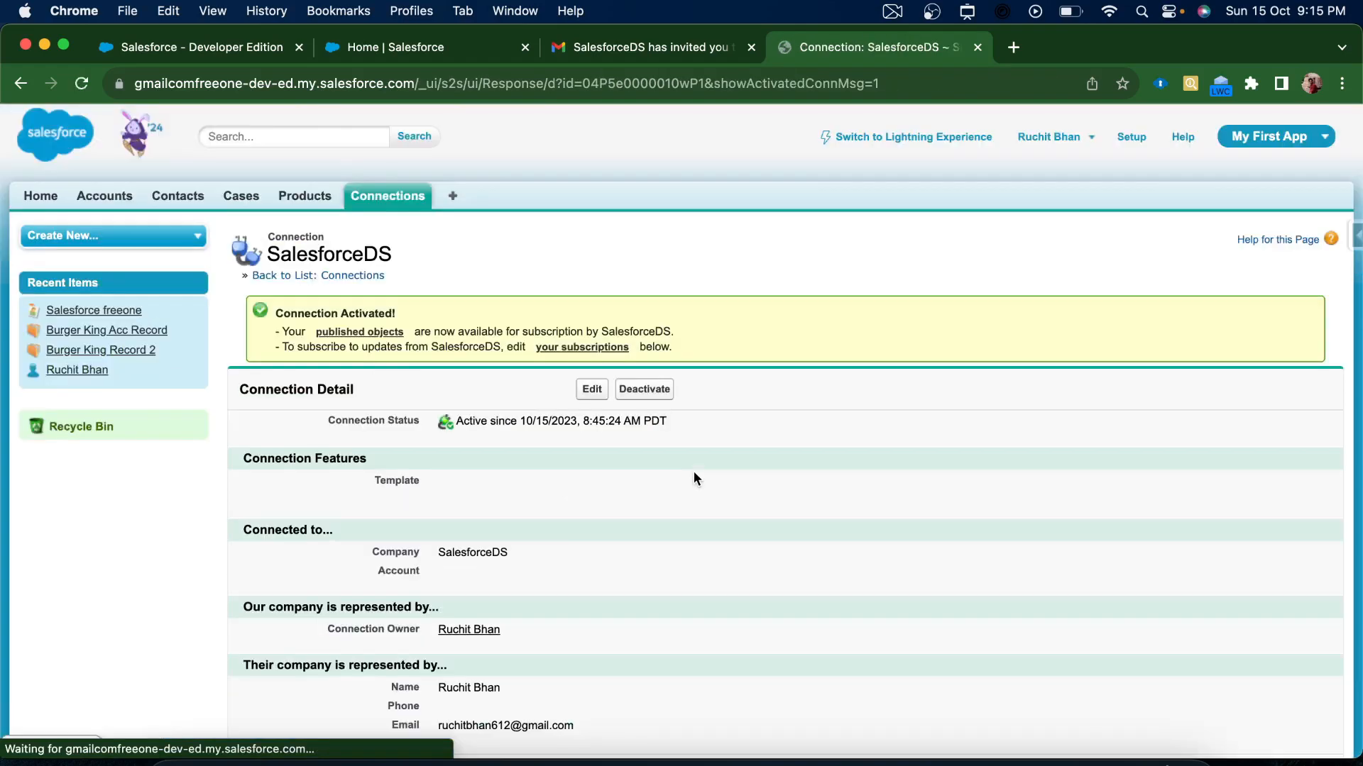
scroll(694, 477, down, 5)
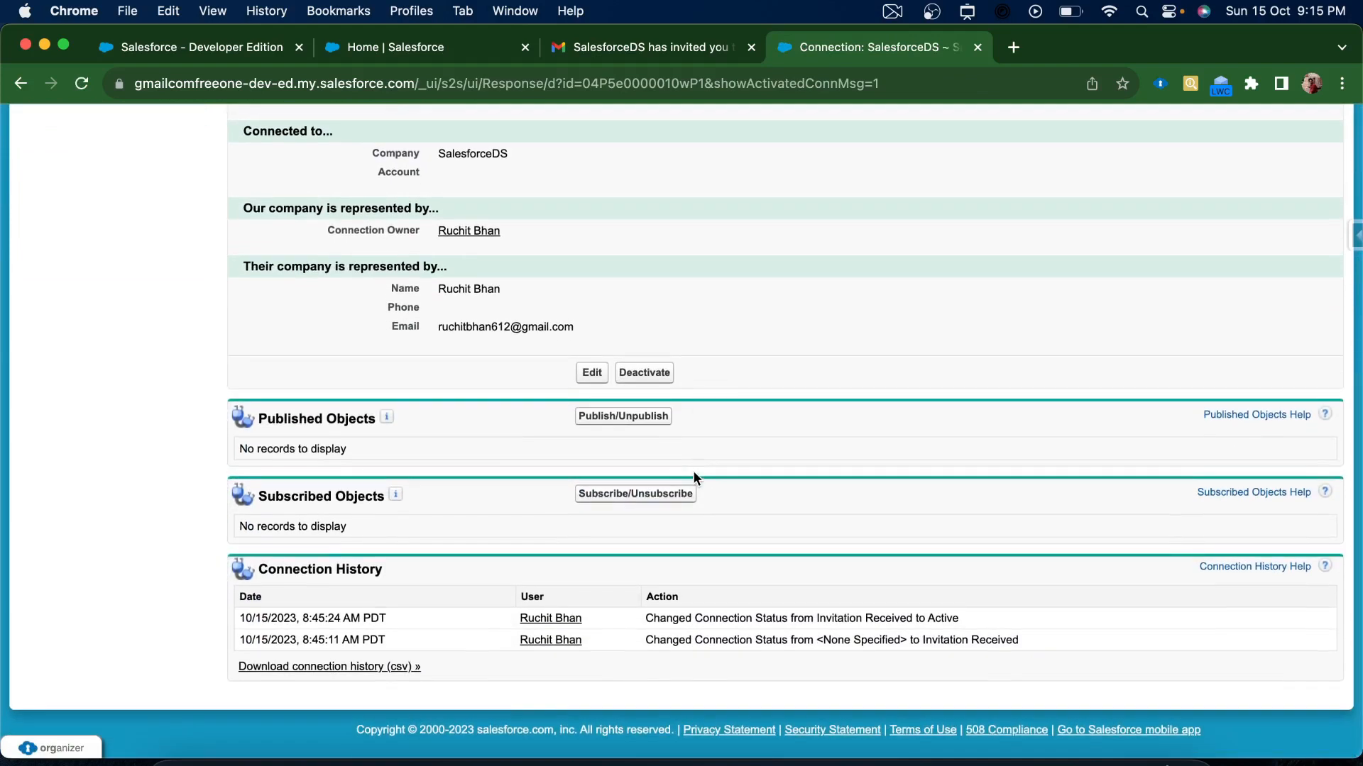
scroll(694, 477, up, 5)
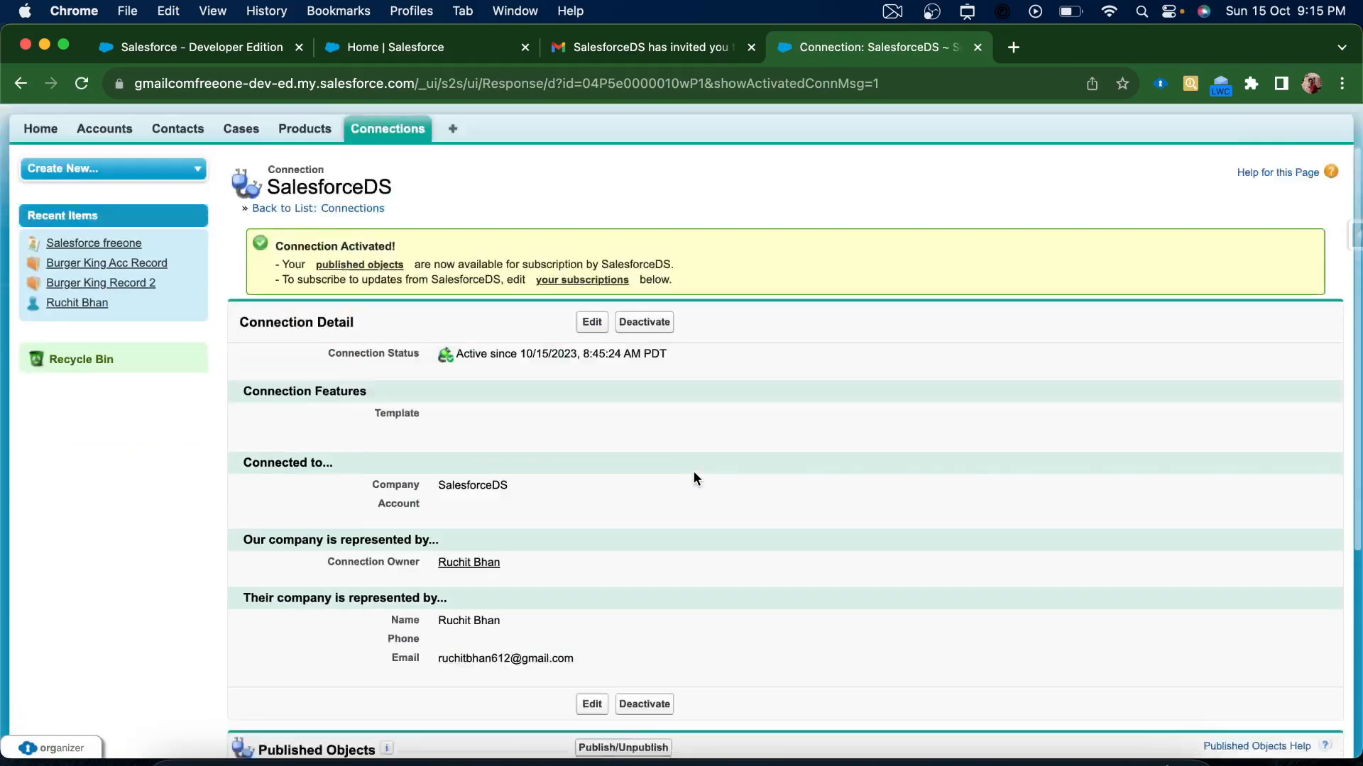
scroll(694, 478, down, 3)
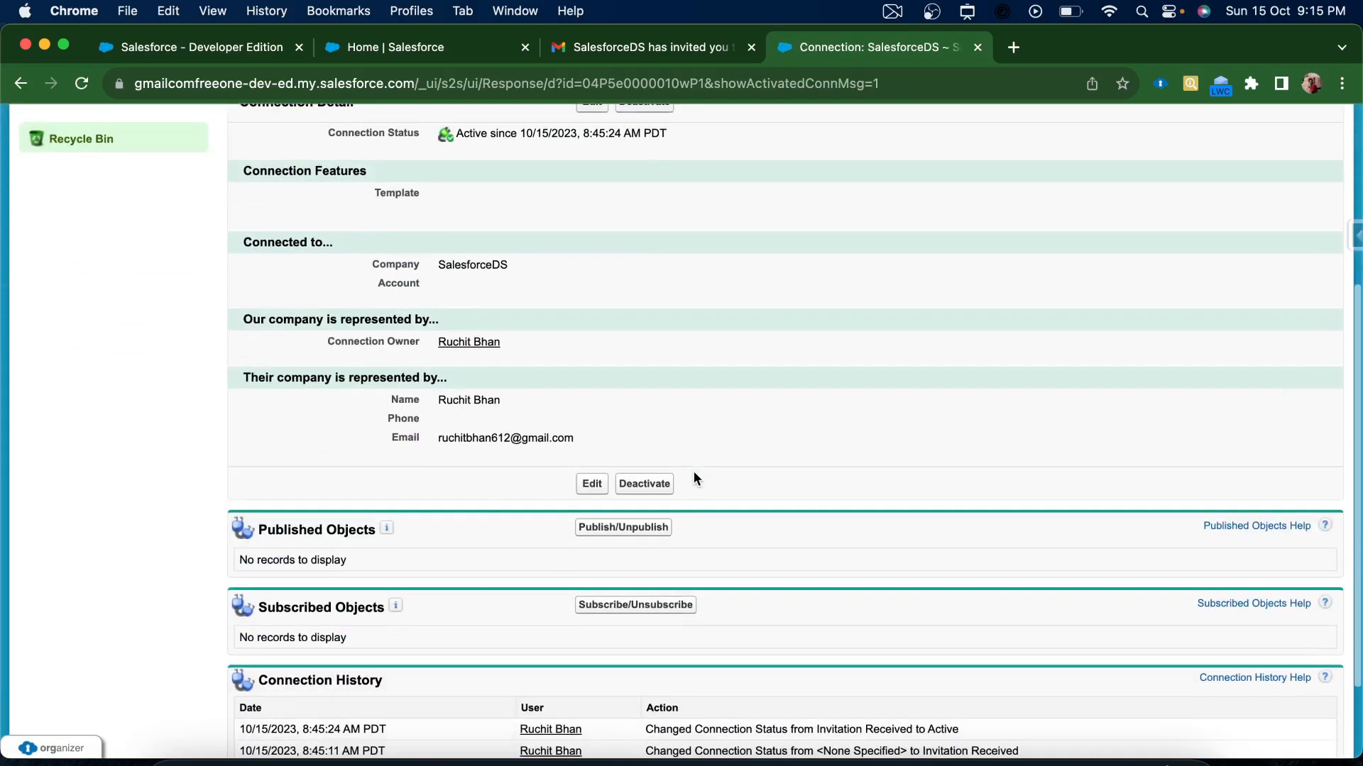
scroll(482, 555, down, 1)
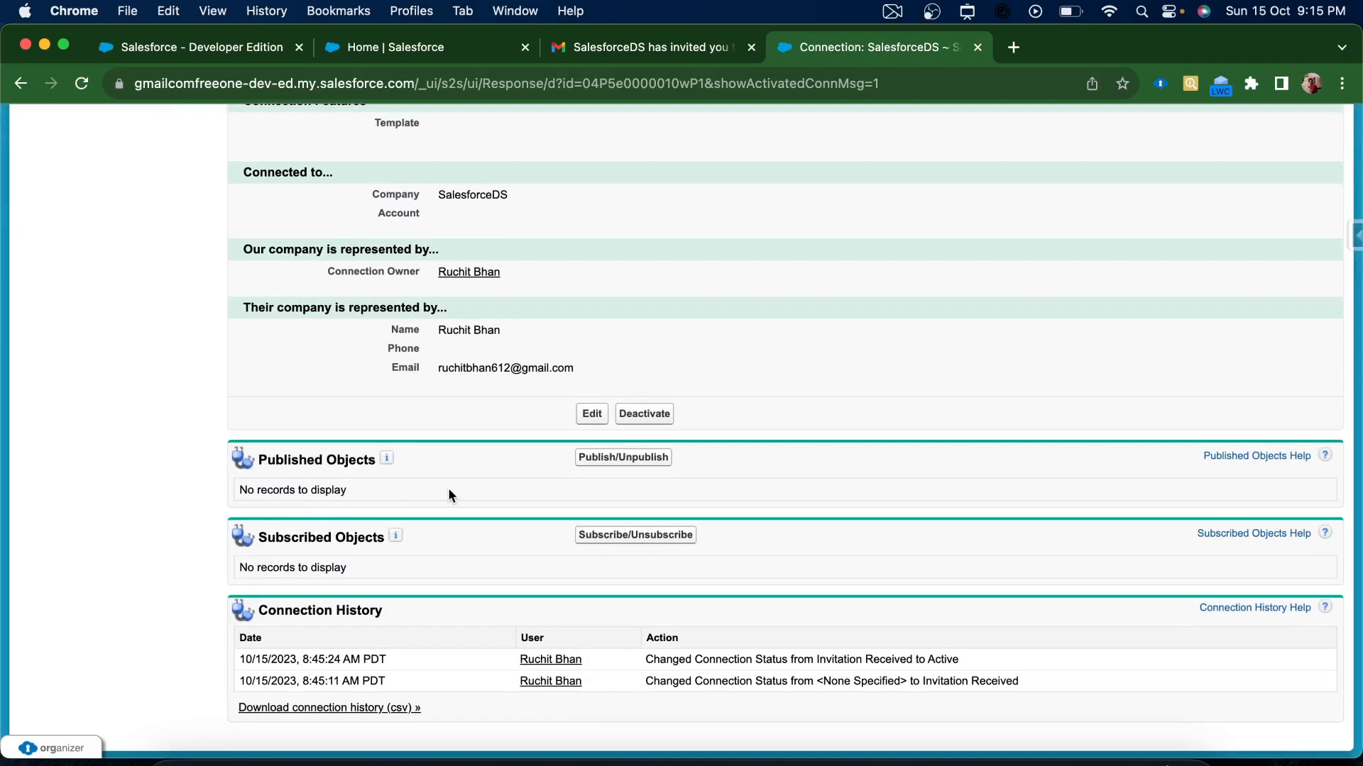
scroll(448, 488, down, 1)
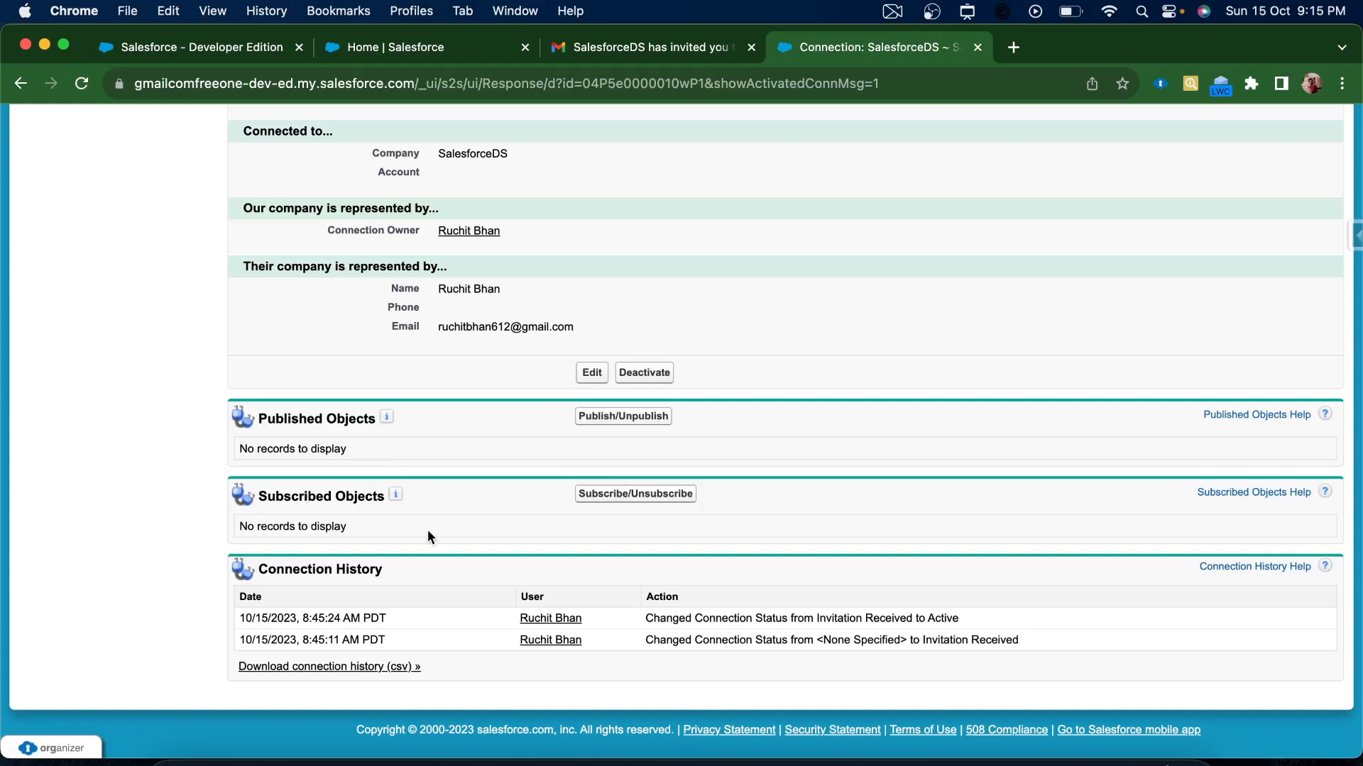
Subscribe to SalesforceDS's Contact object, mapped to local Contact with Auto-Accept checked
click(598, 494)
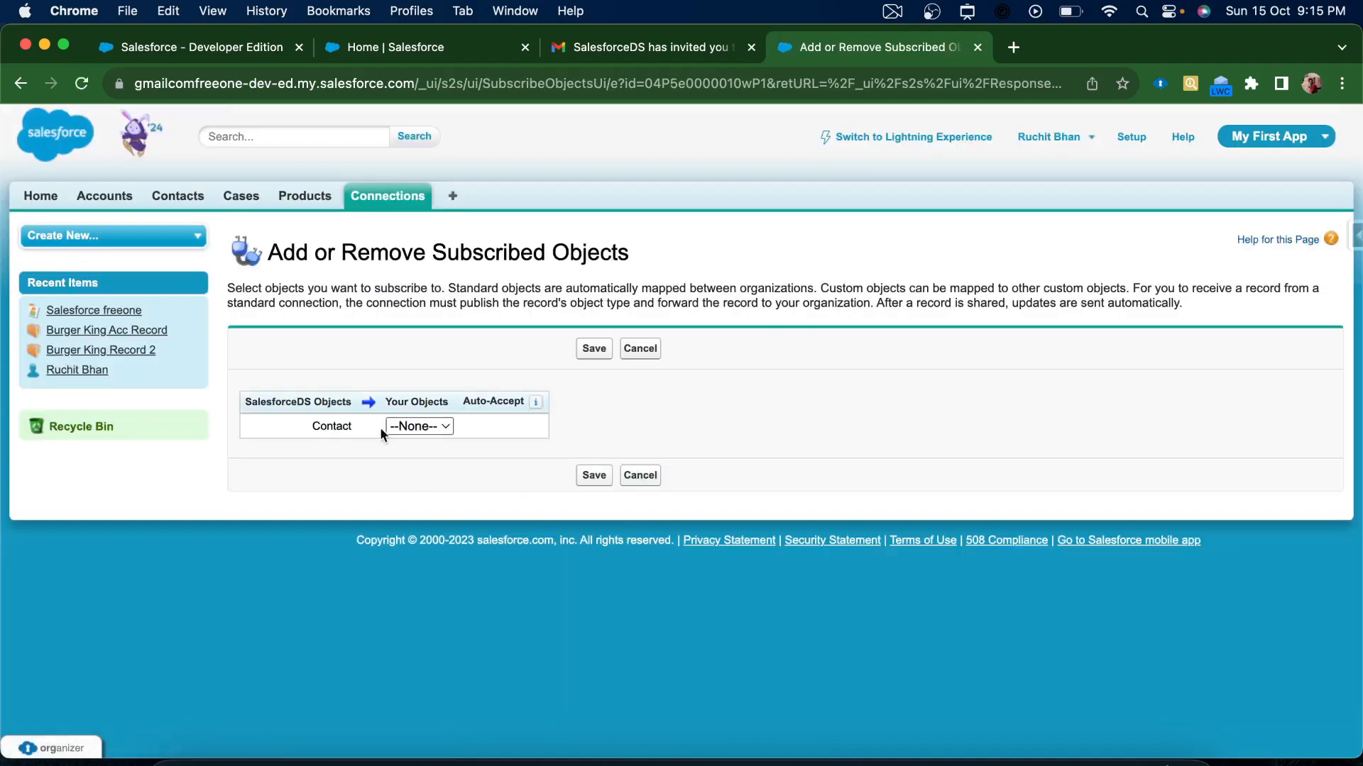
click(447, 424)
click(433, 453)
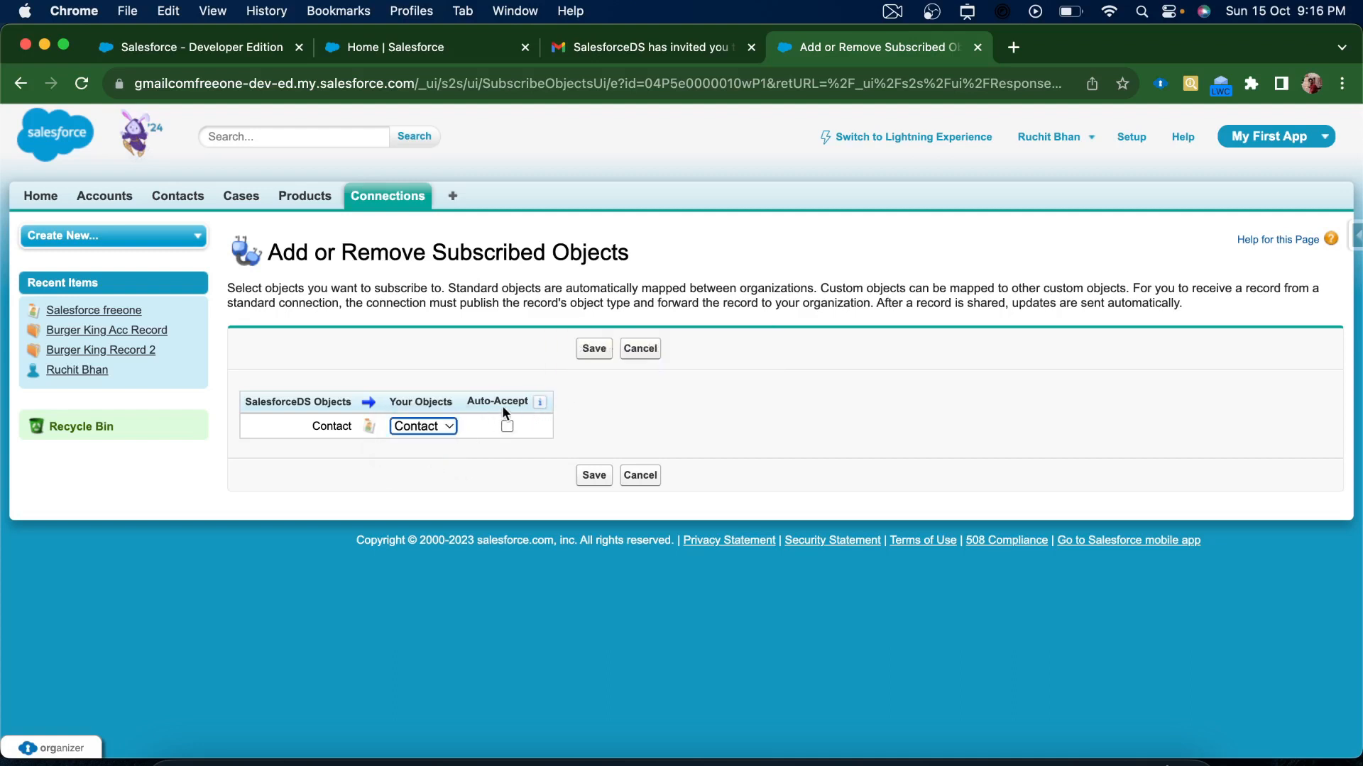
click(507, 426)
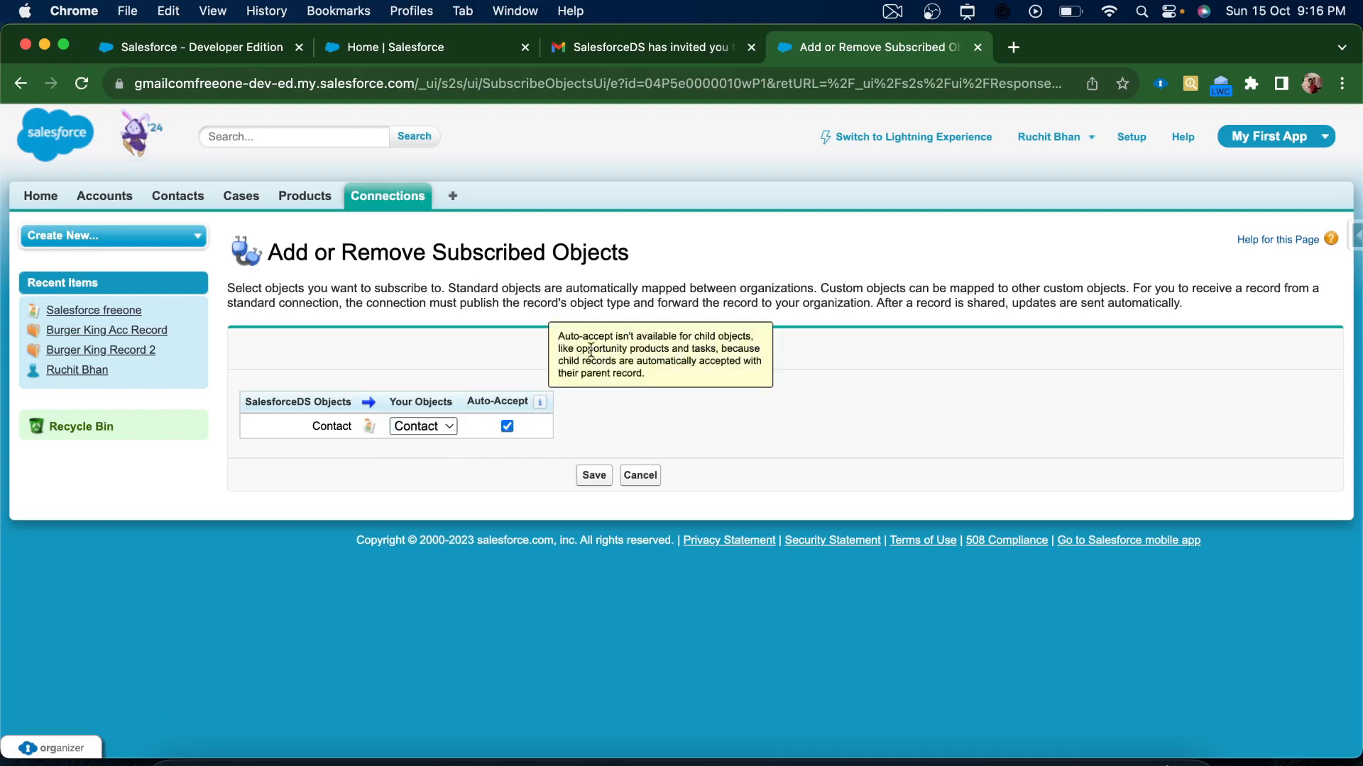
click(582, 347)
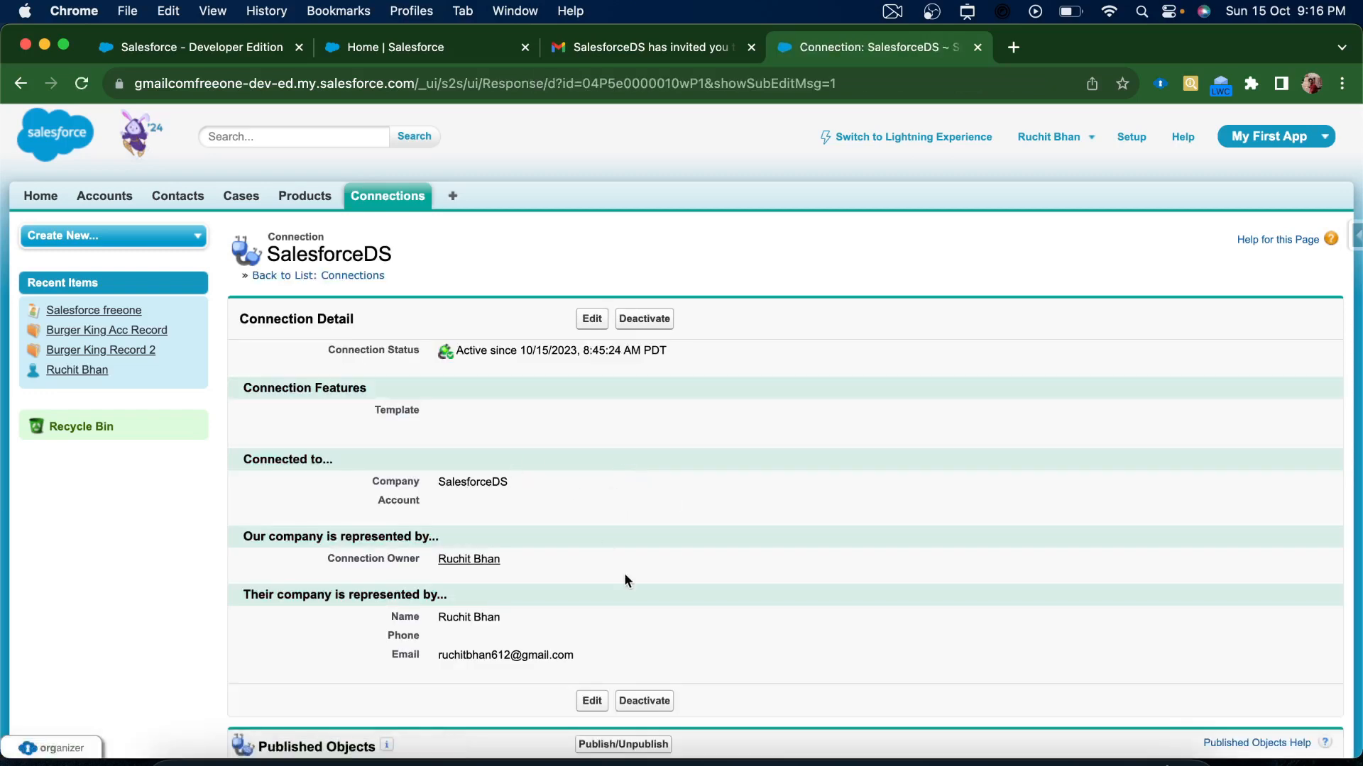
scroll(624, 573, down, 5)
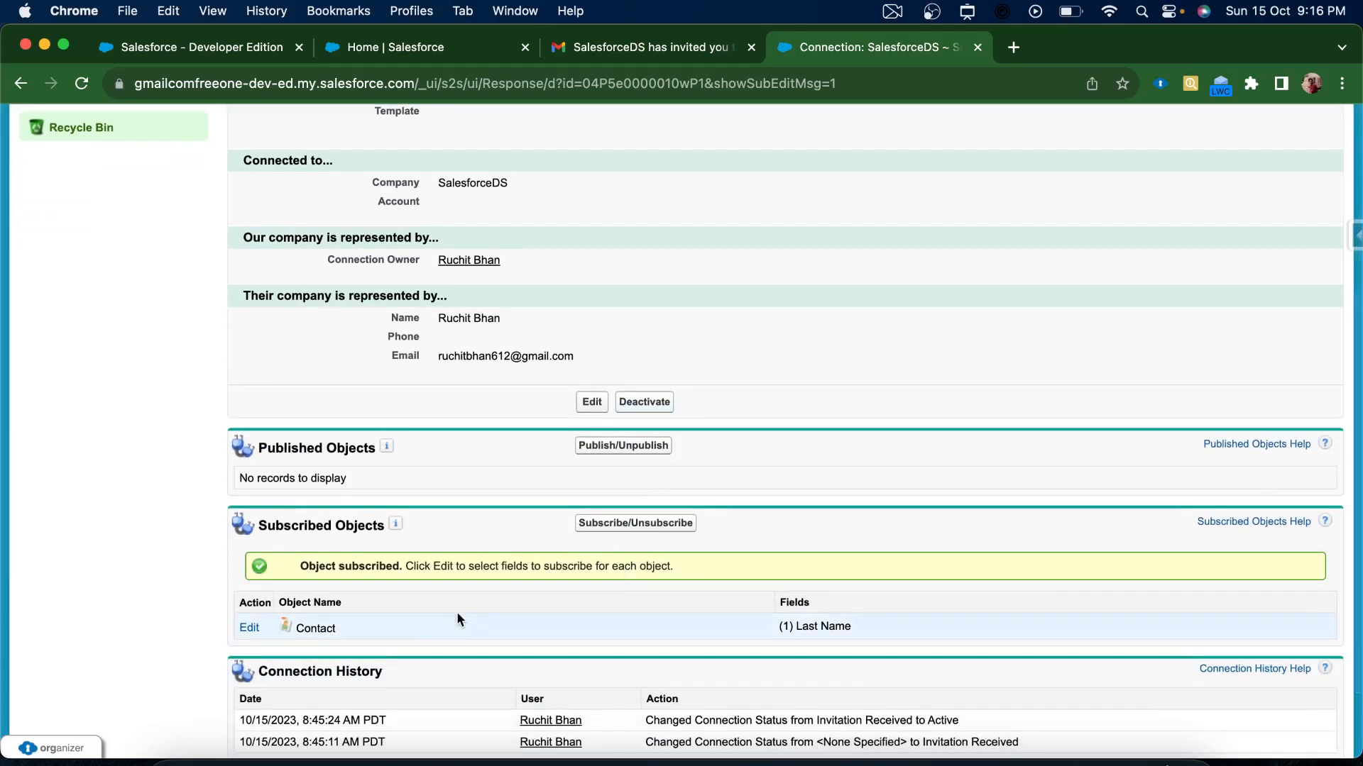
Edit the subscribed Contact mapping and turn on Auto-Map Fields
click(249, 628)
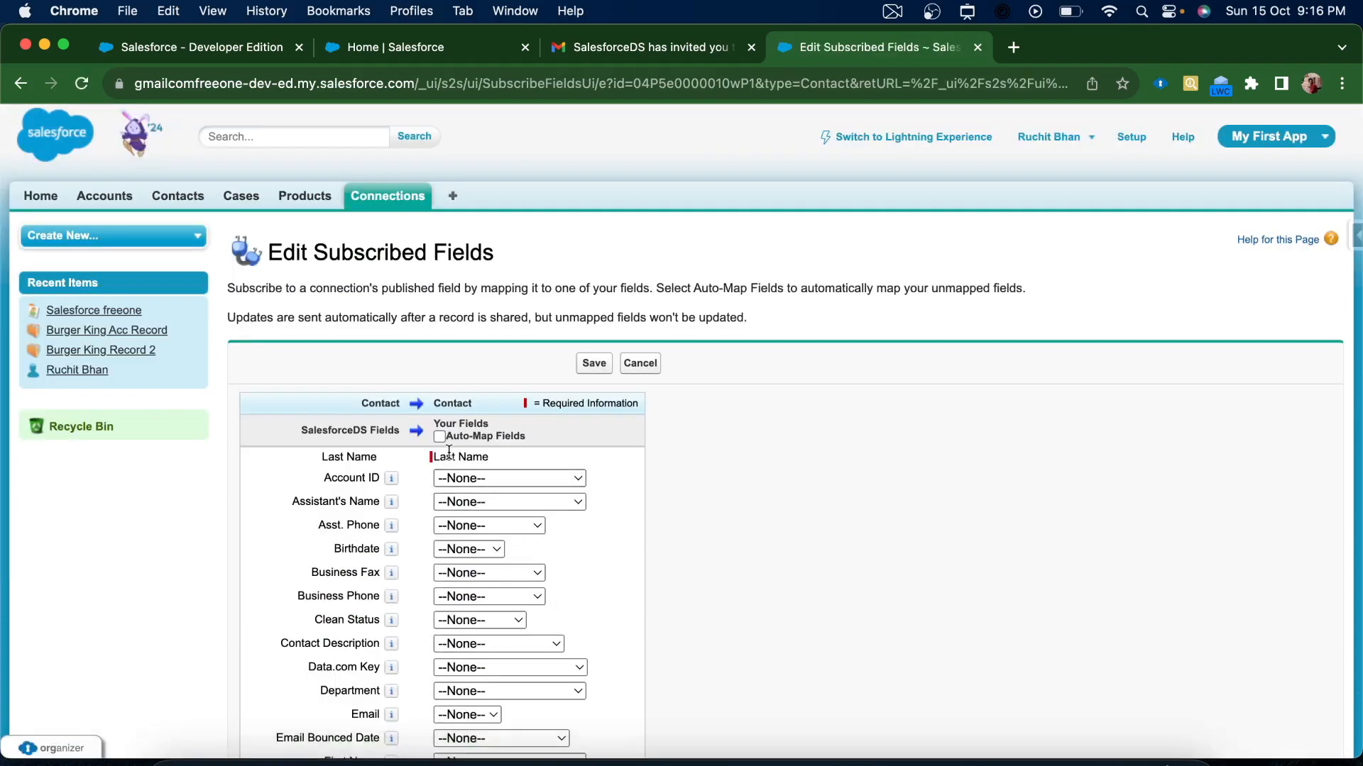
click(439, 437)
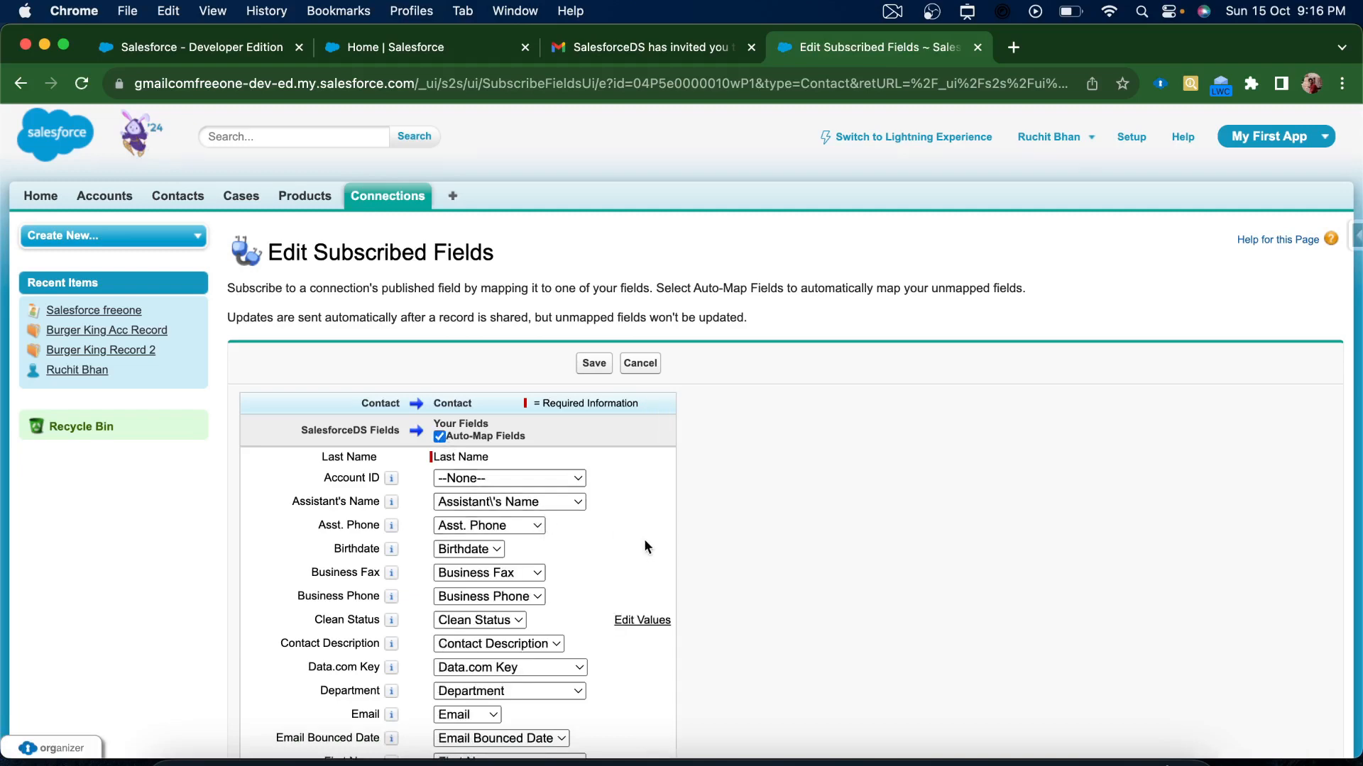
scroll(646, 543, down, 10)
scroll(646, 545, down, 3)
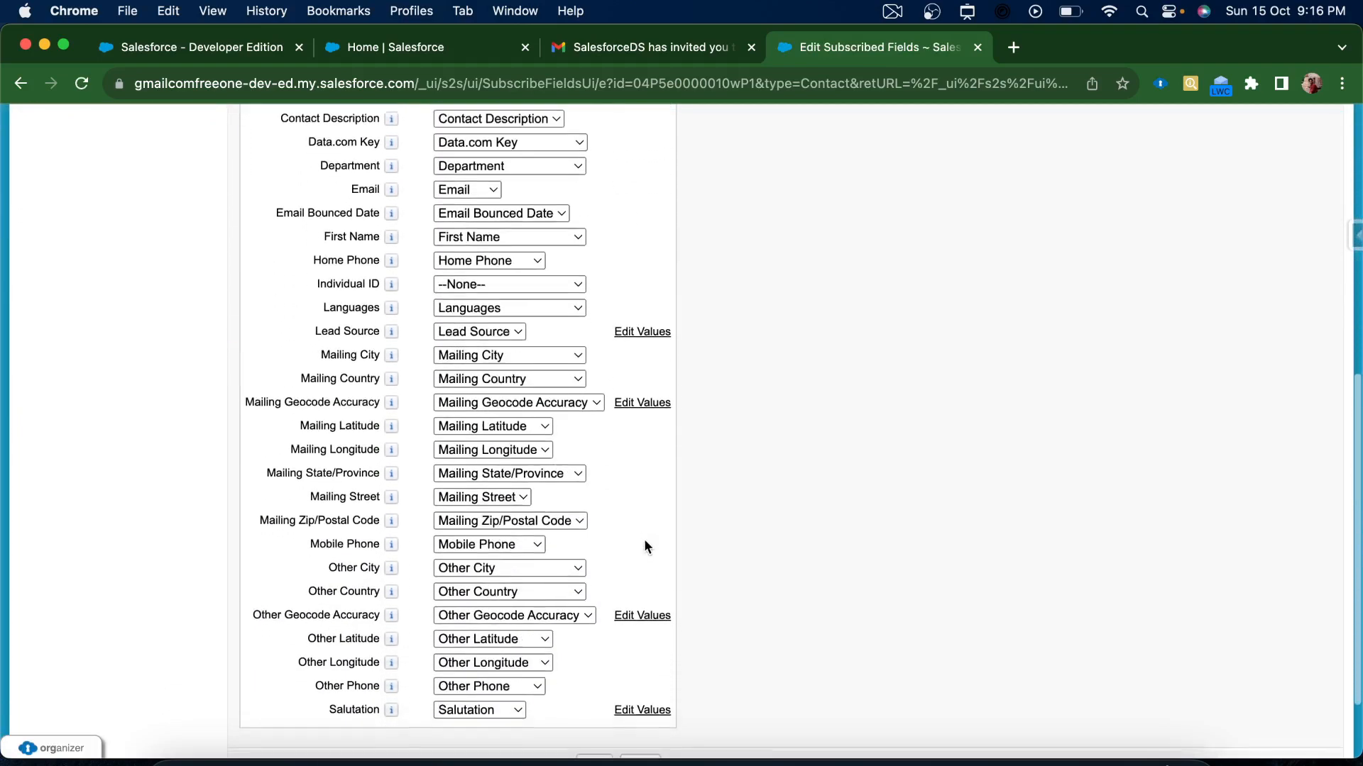
scroll(646, 545, up, 8)
scroll(645, 545, up, 4)
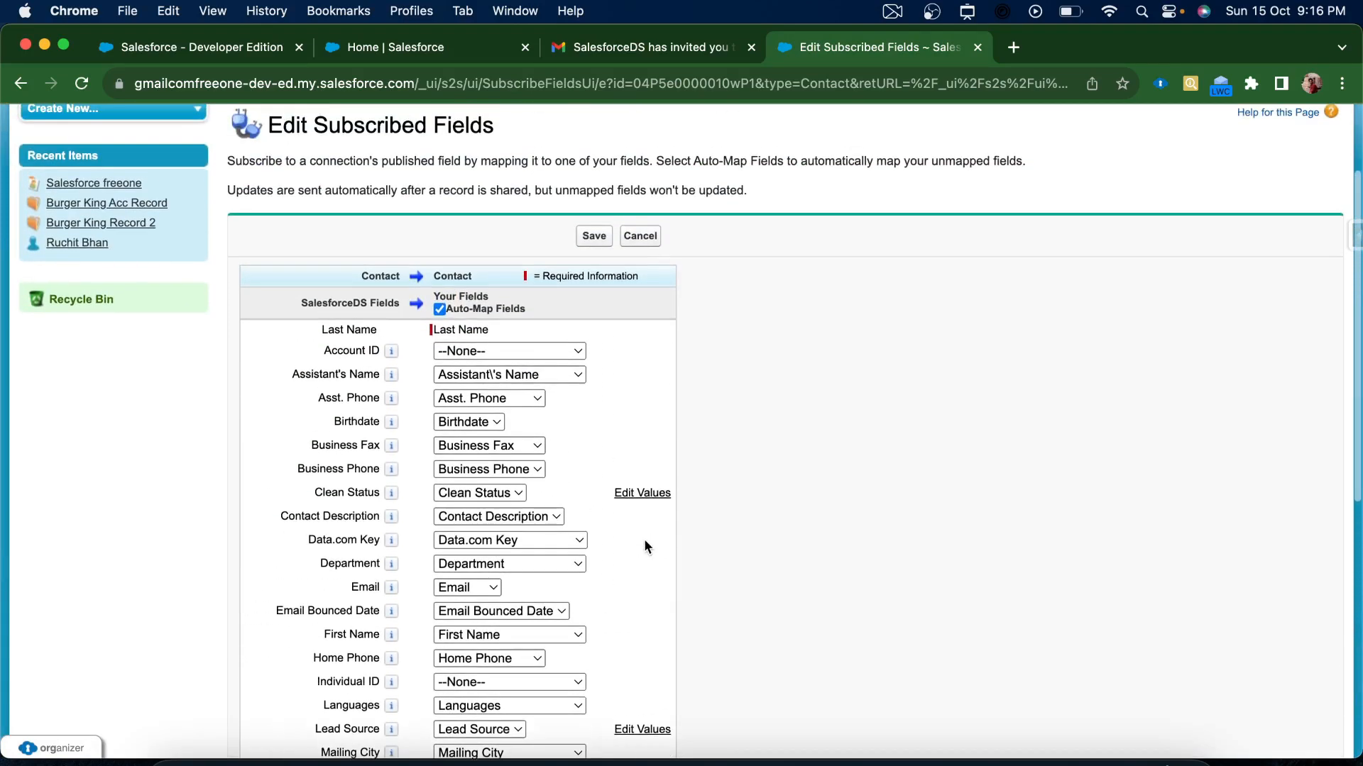
scroll(644, 539, down, 4)
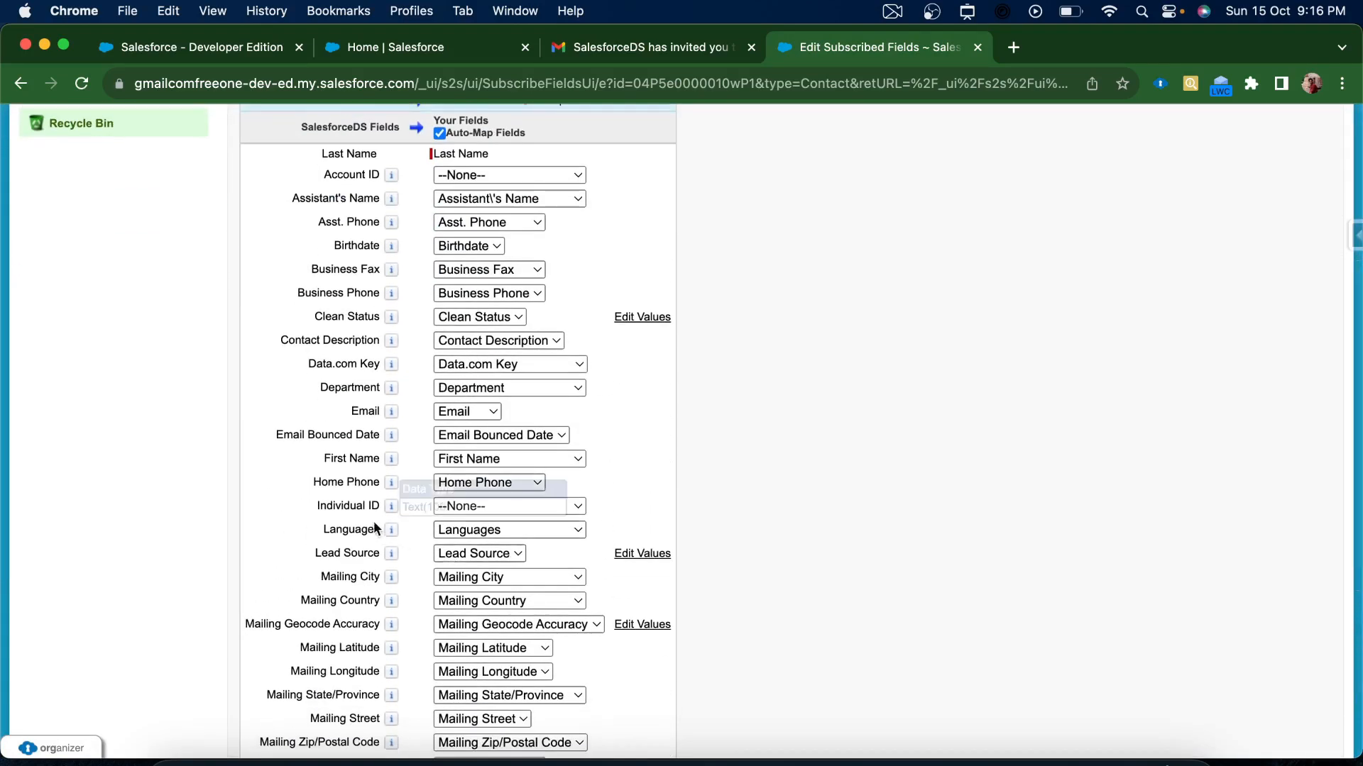
Leave Individual ID and Account ID unmapped and save the Contact field mapping
click(456, 510)
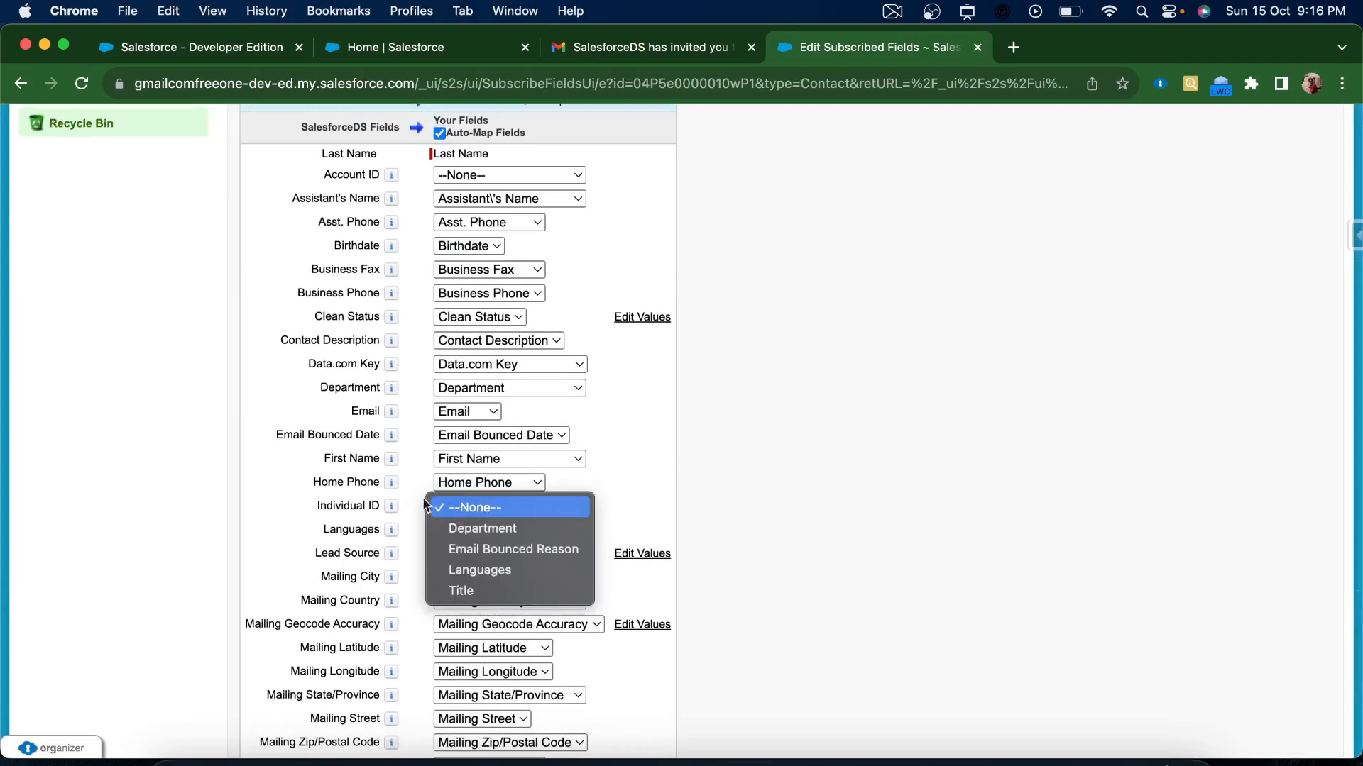
click(748, 484)
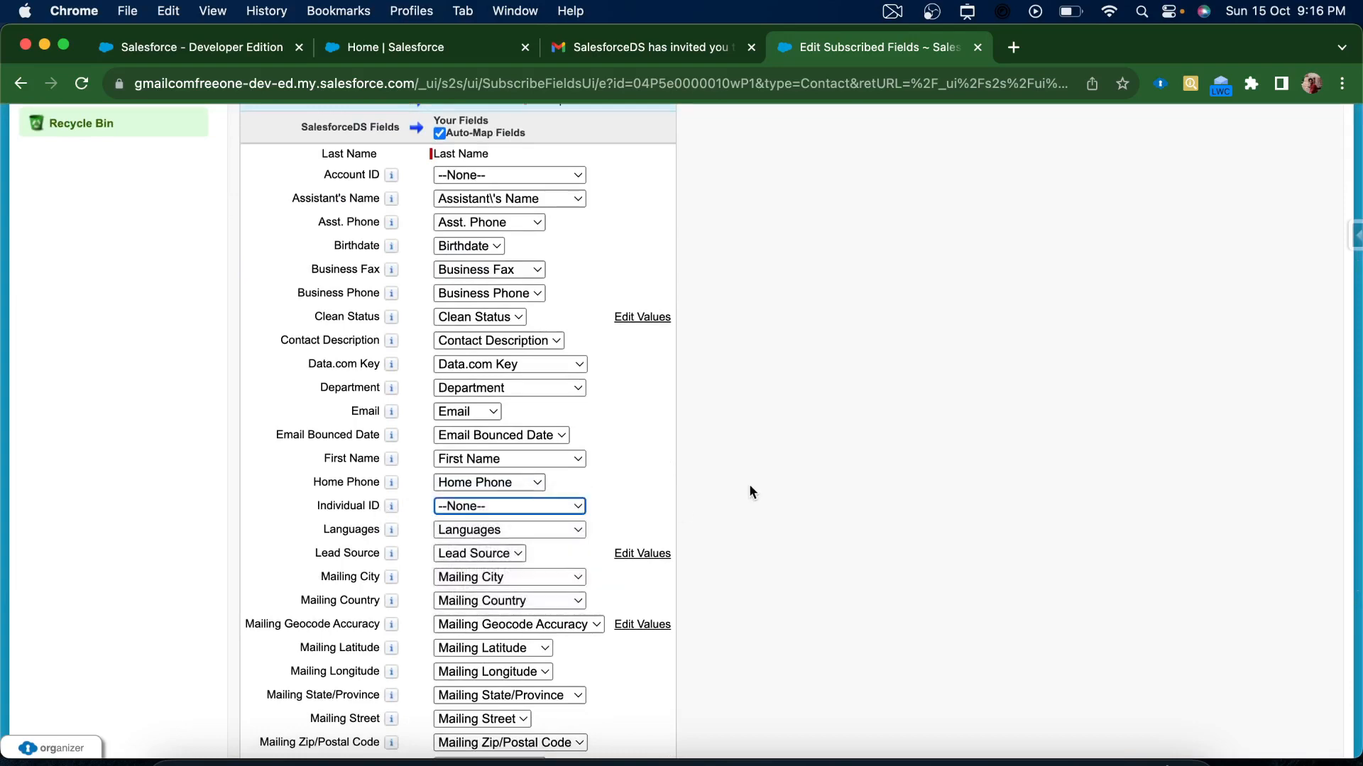
scroll(1002, 446, up, 5)
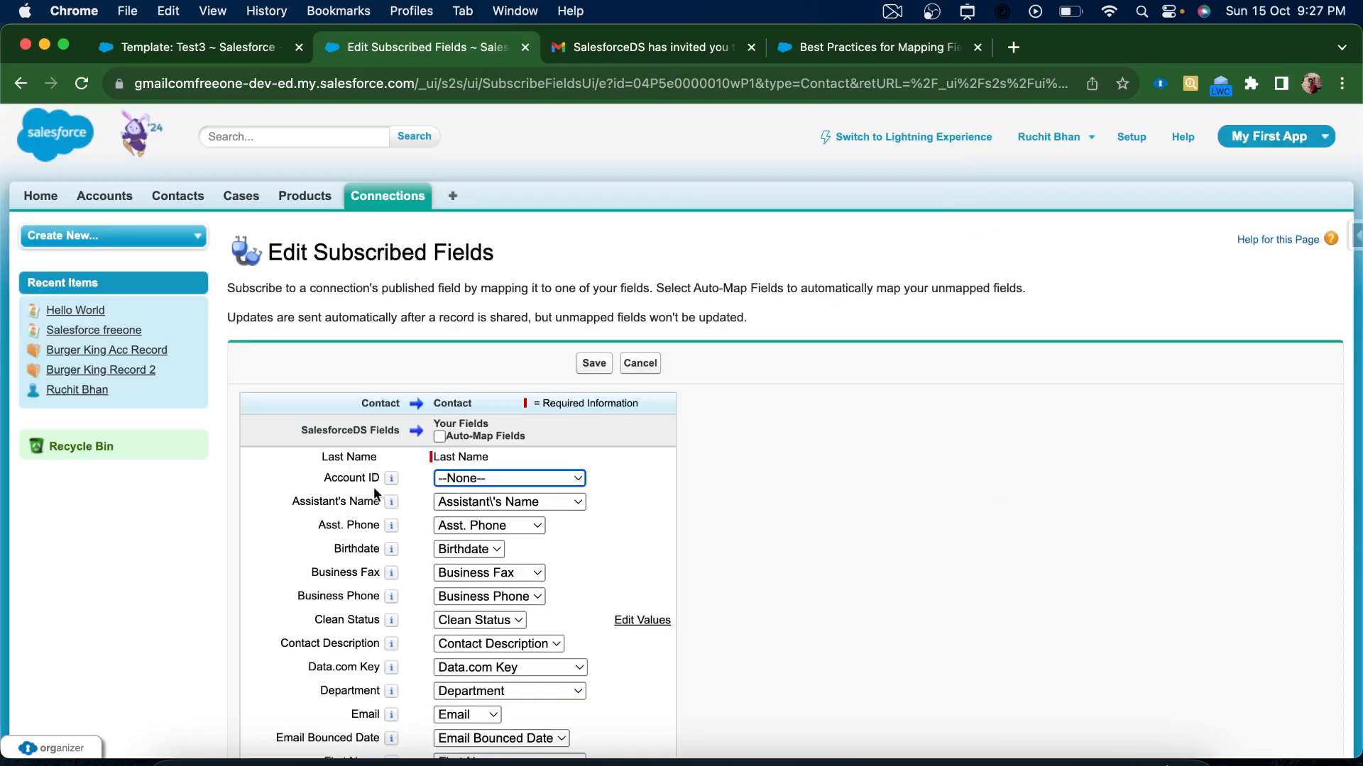
click(529, 474)
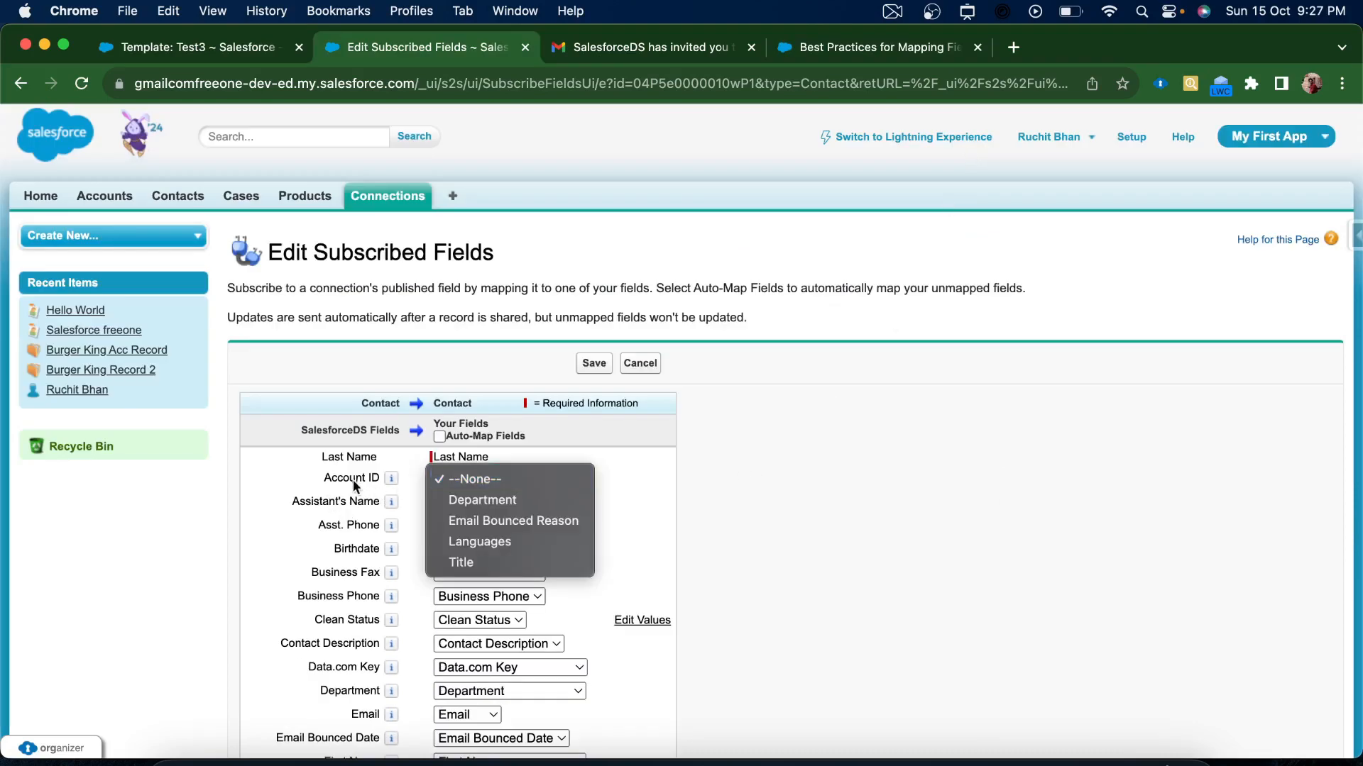
click(398, 453)
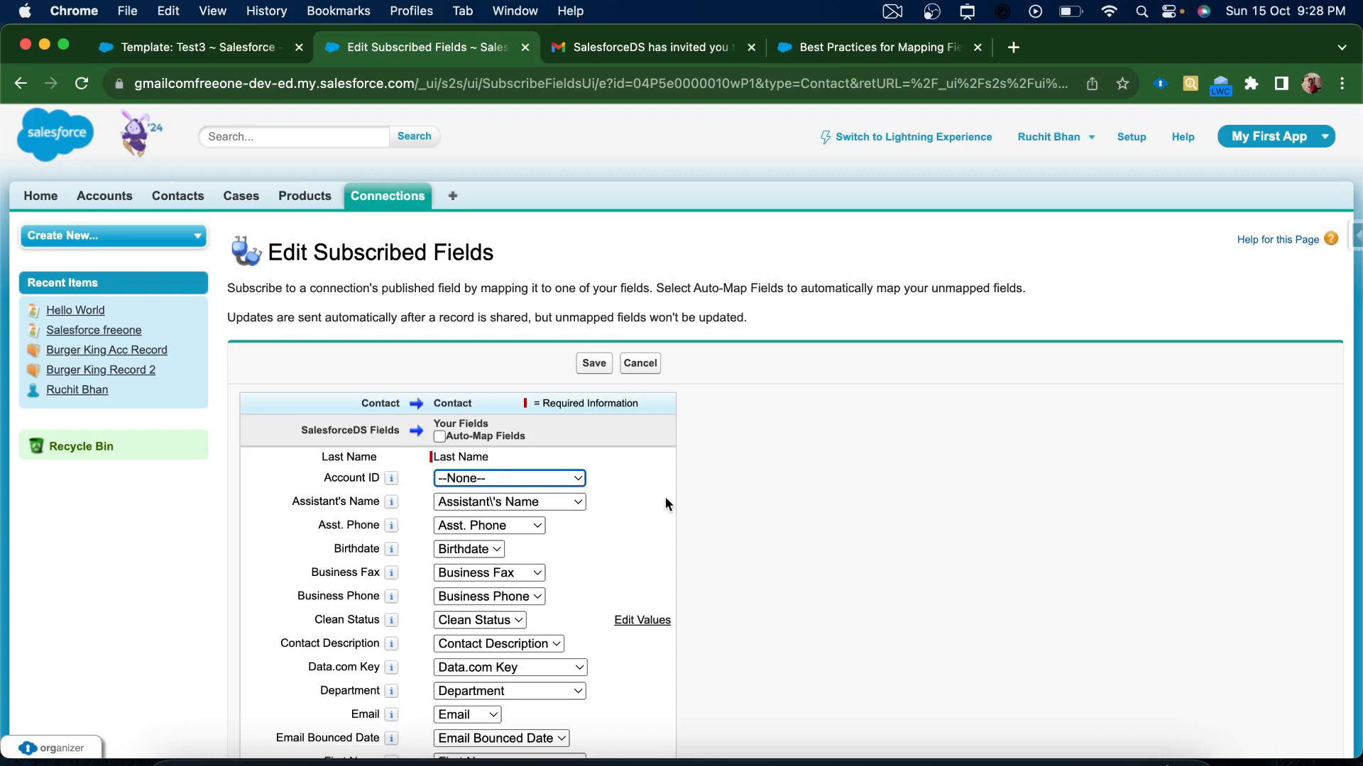
scroll(671, 539, down, 10)
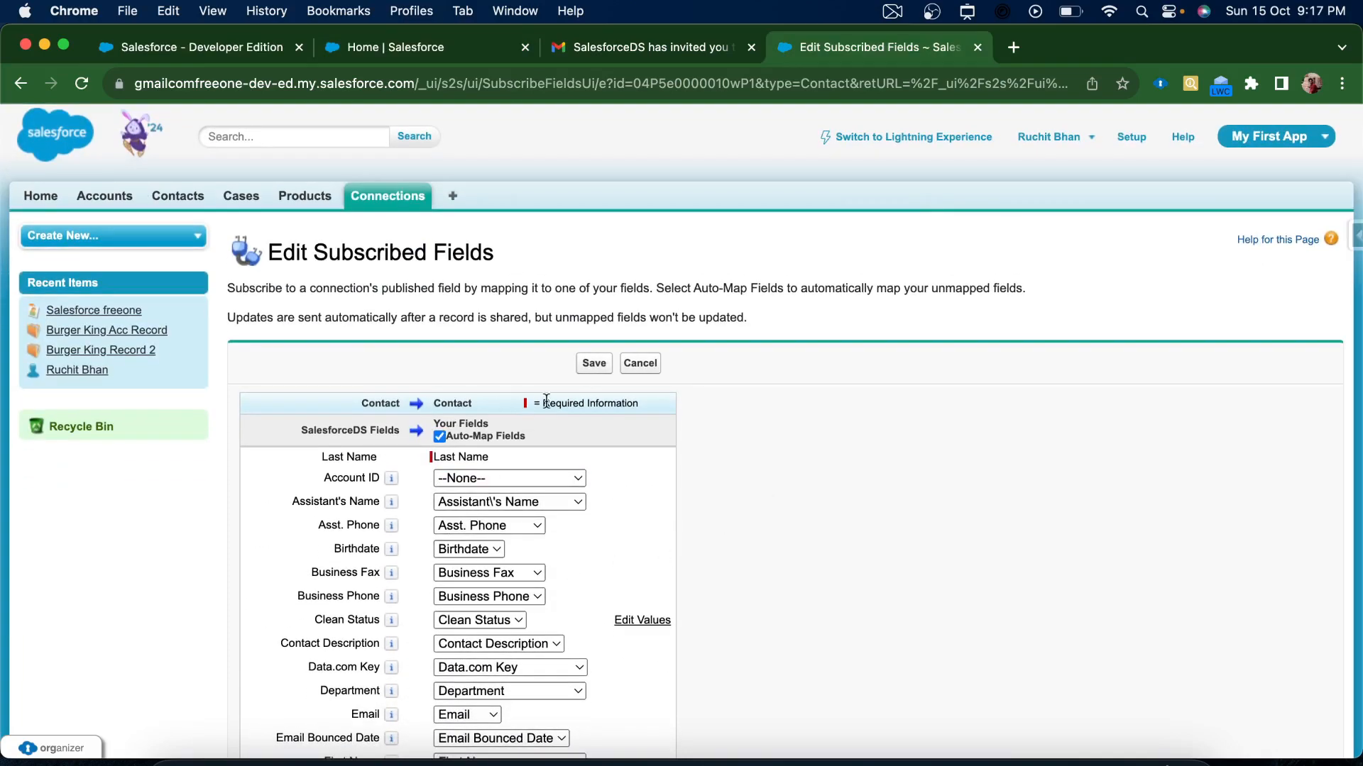
click(581, 364)
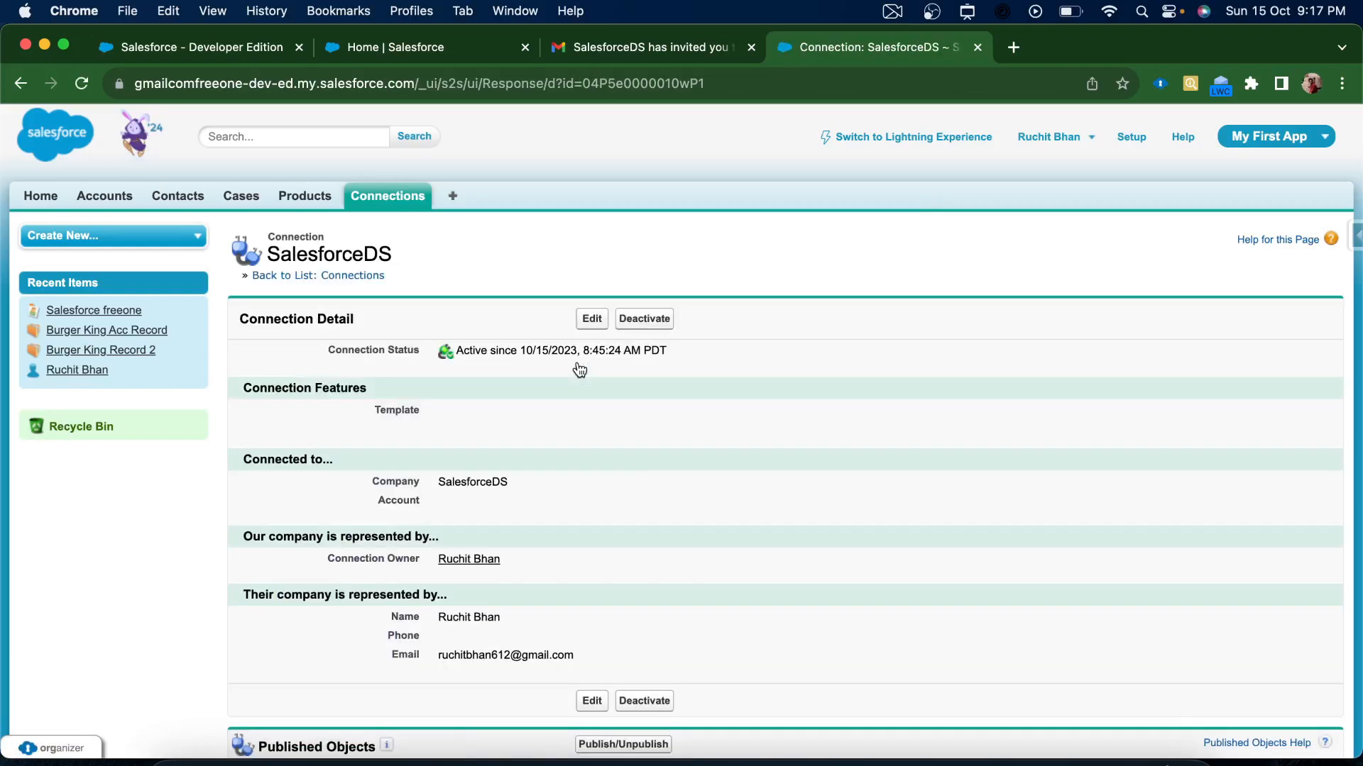
Open the Contacts home page and close the spare Salesforce Home tab
scroll(696, 508, down, 4)
scroll(695, 509, down, 2)
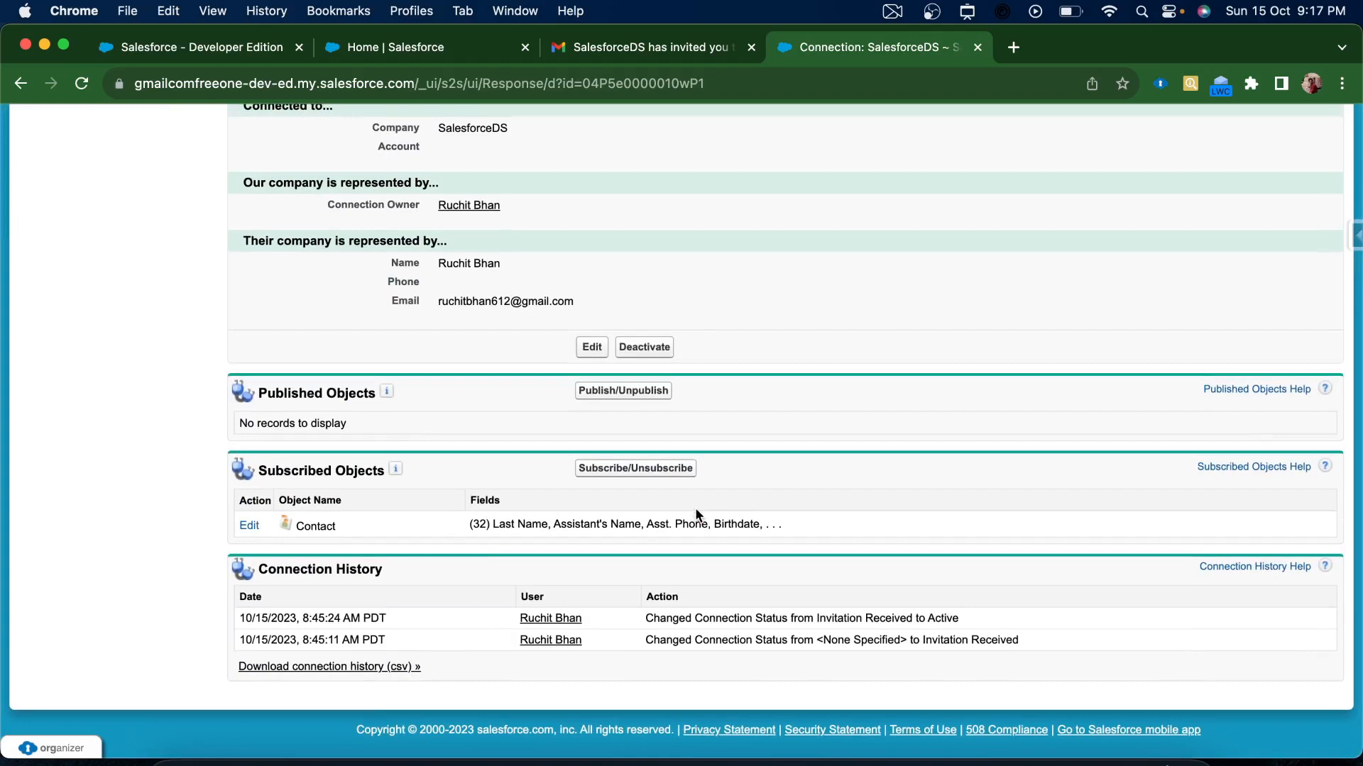
scroll(696, 512, up, 10)
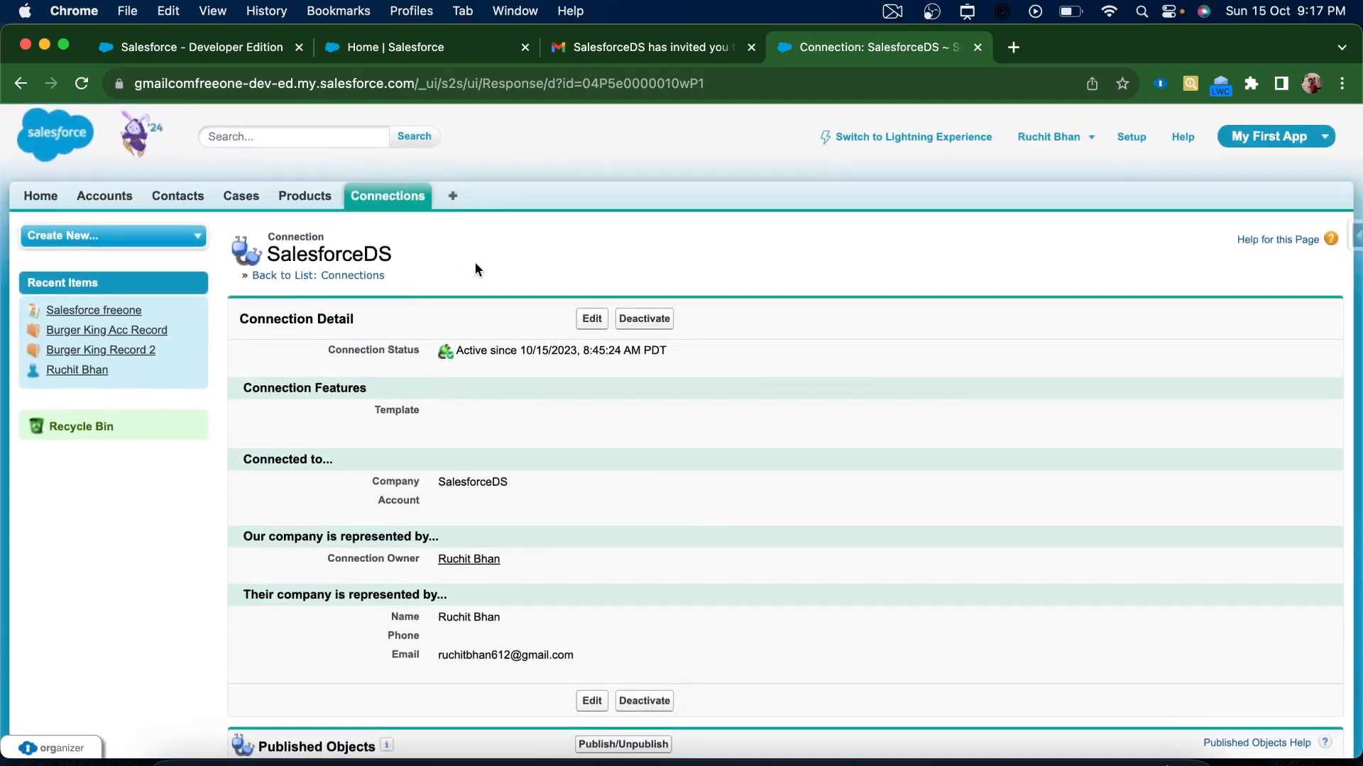
click(170, 199)
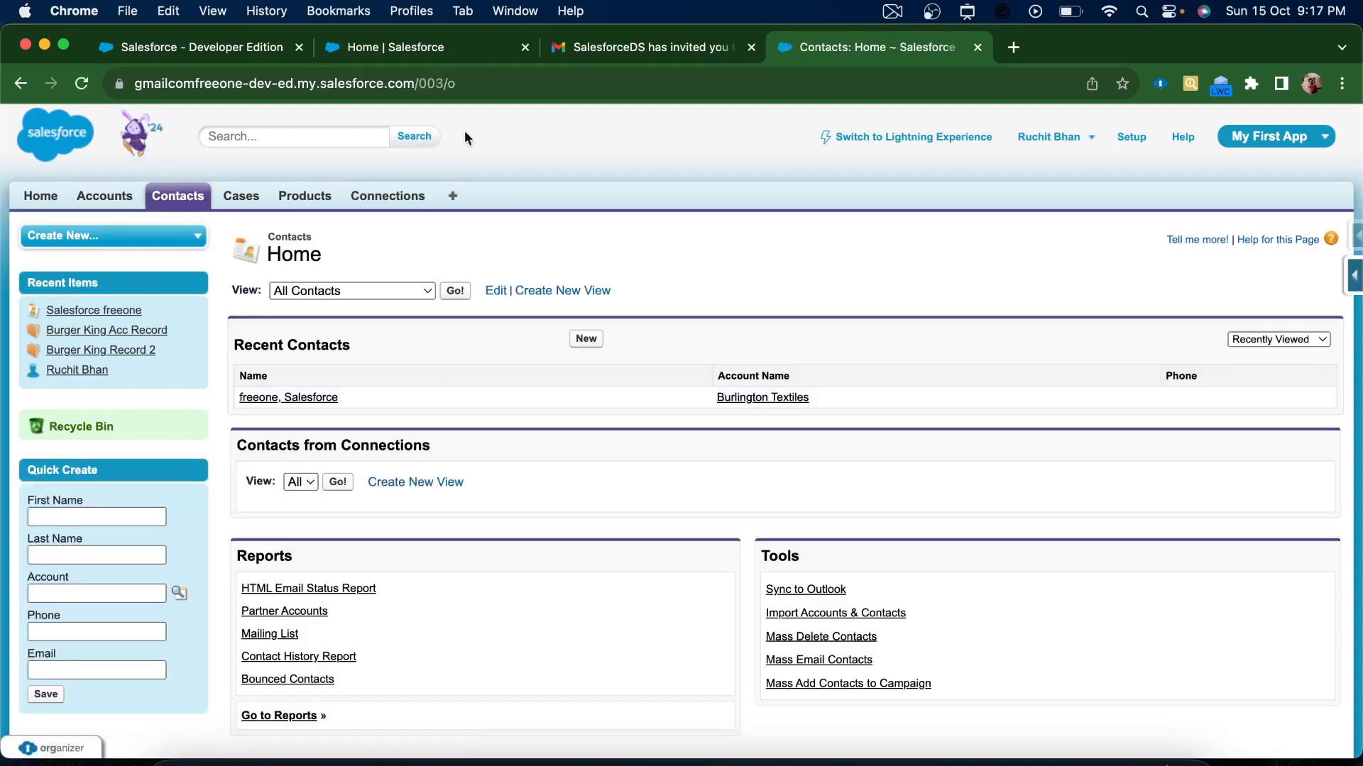
click(526, 51)
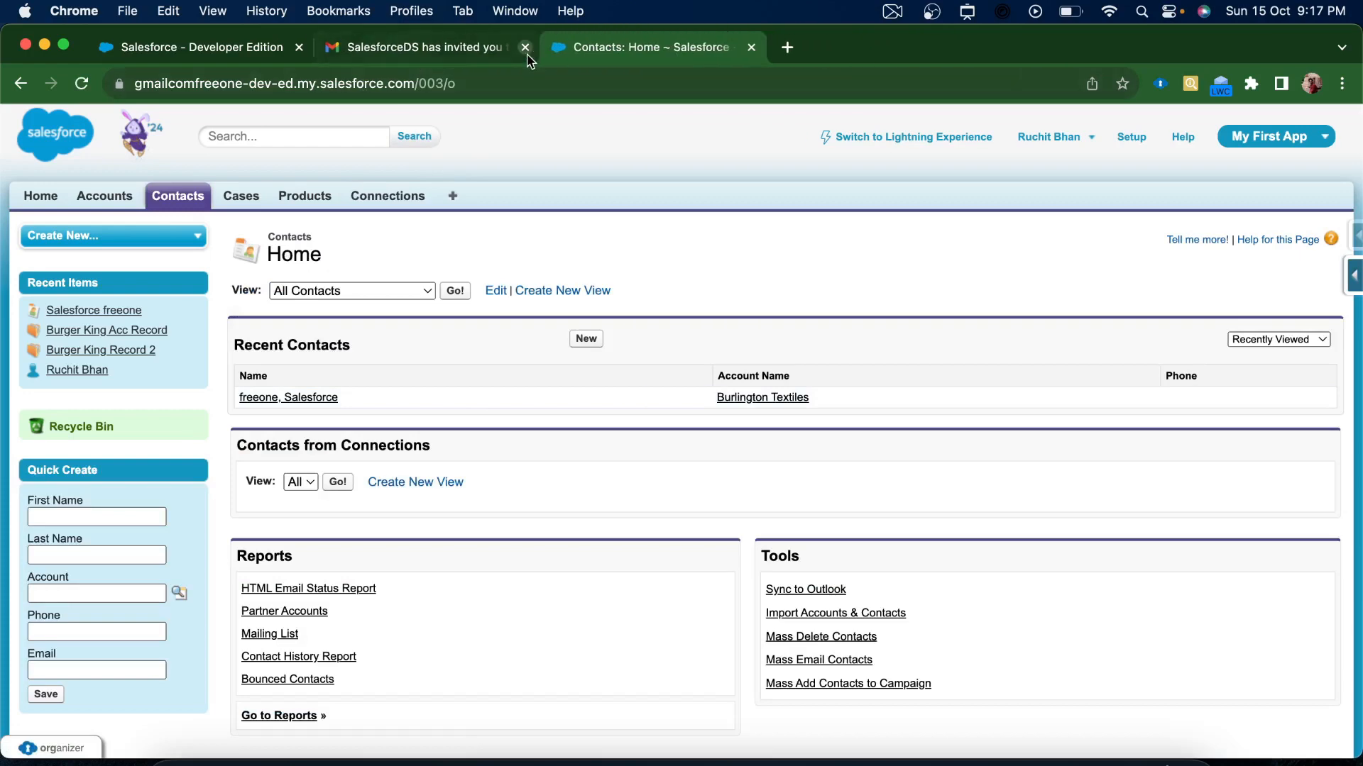
Move the Gmail tab to the end and open the Developer Edition org's Contacts home
drag(454, 50, 796, 57)
click(442, 53)
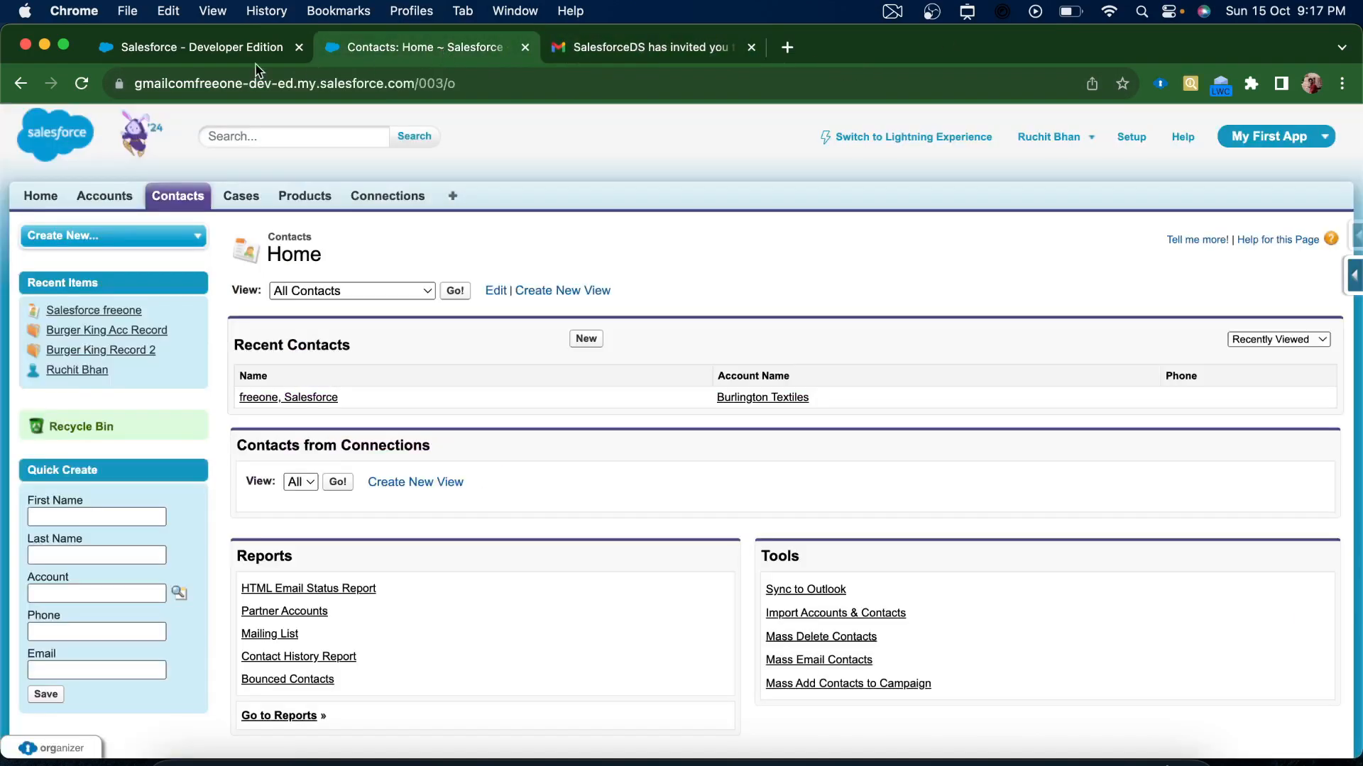
click(201, 50)
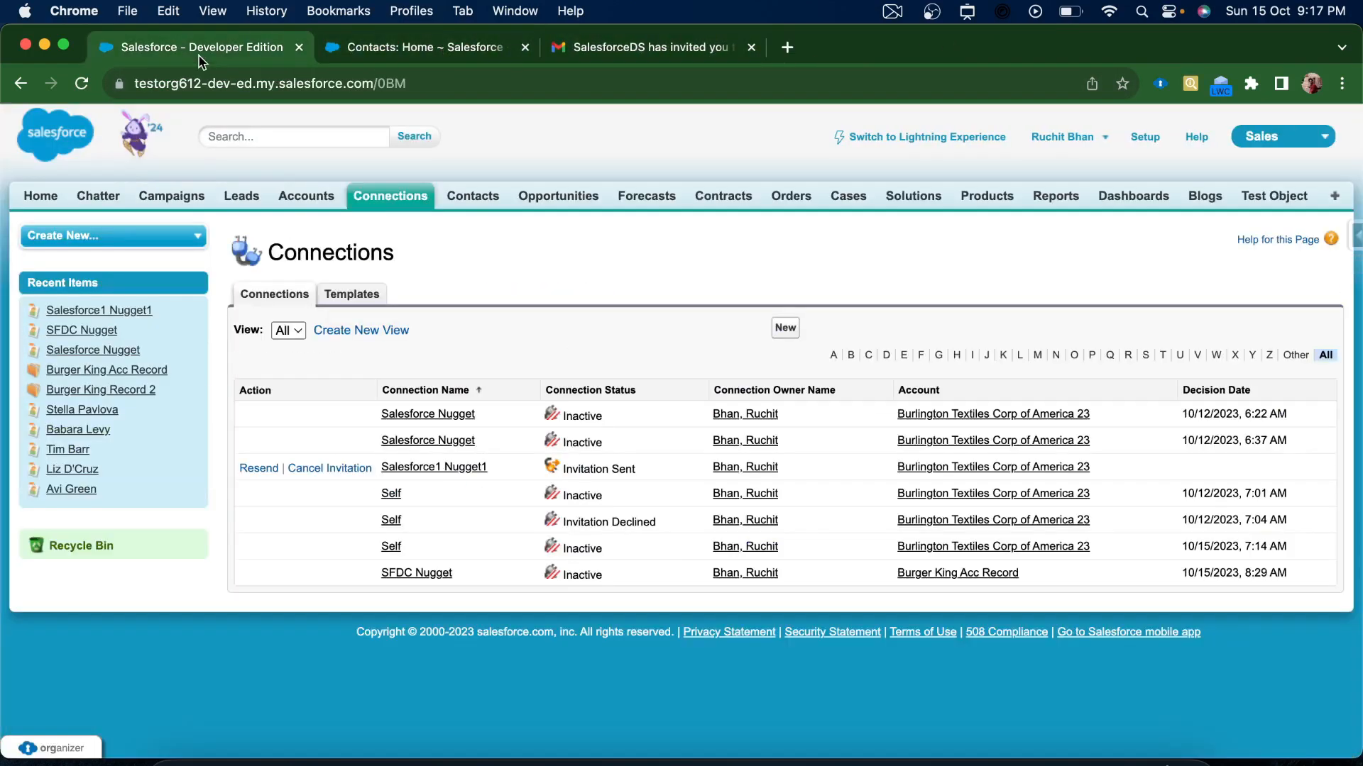
click(469, 197)
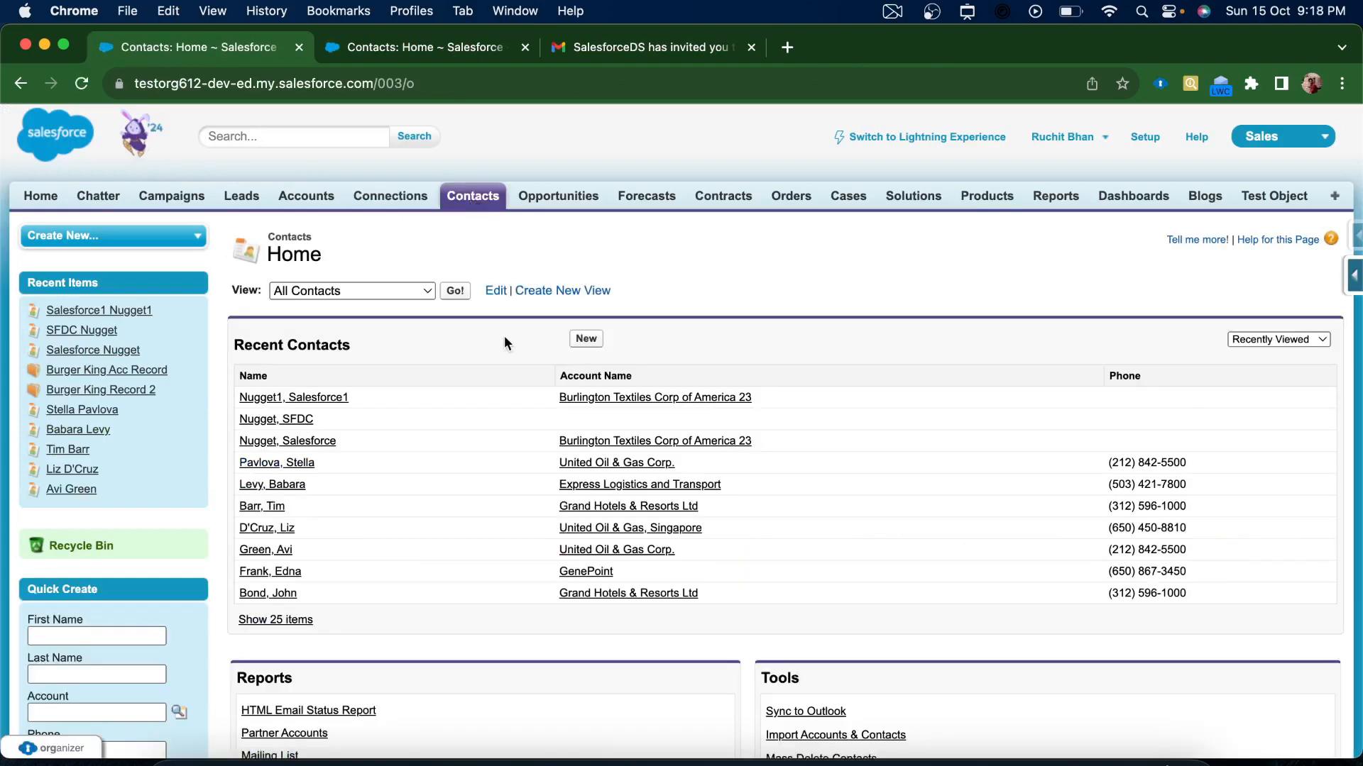
Start a new contact named Mr. Hello World
click(587, 341)
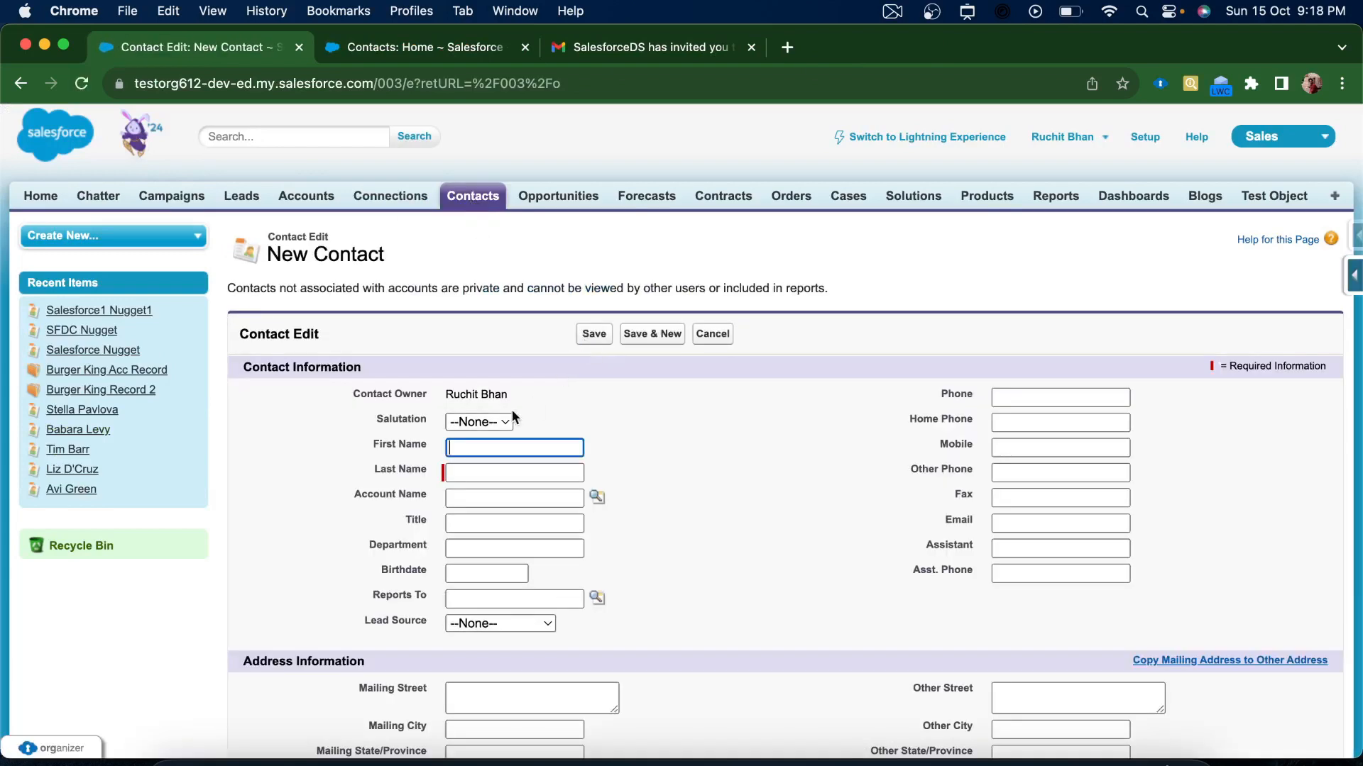
click(506, 424)
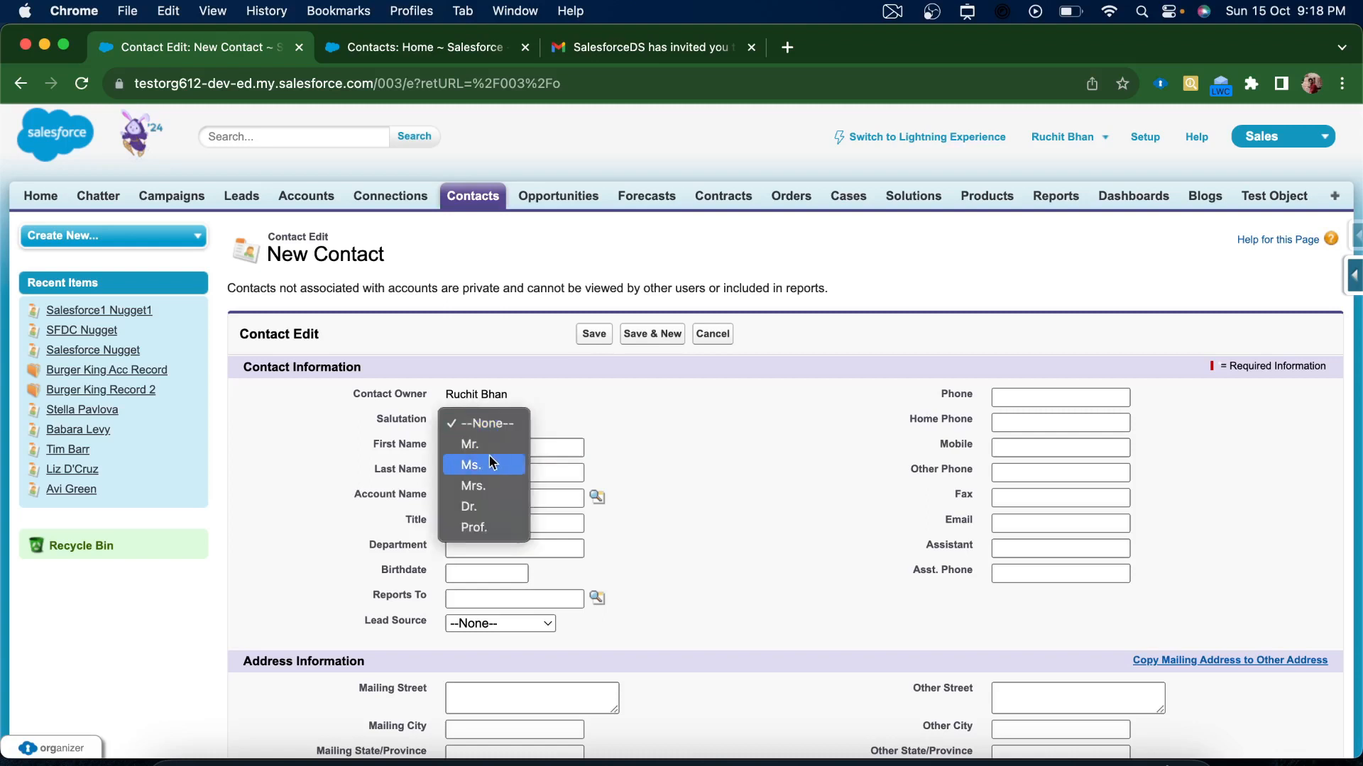
click(493, 445)
click(519, 445)
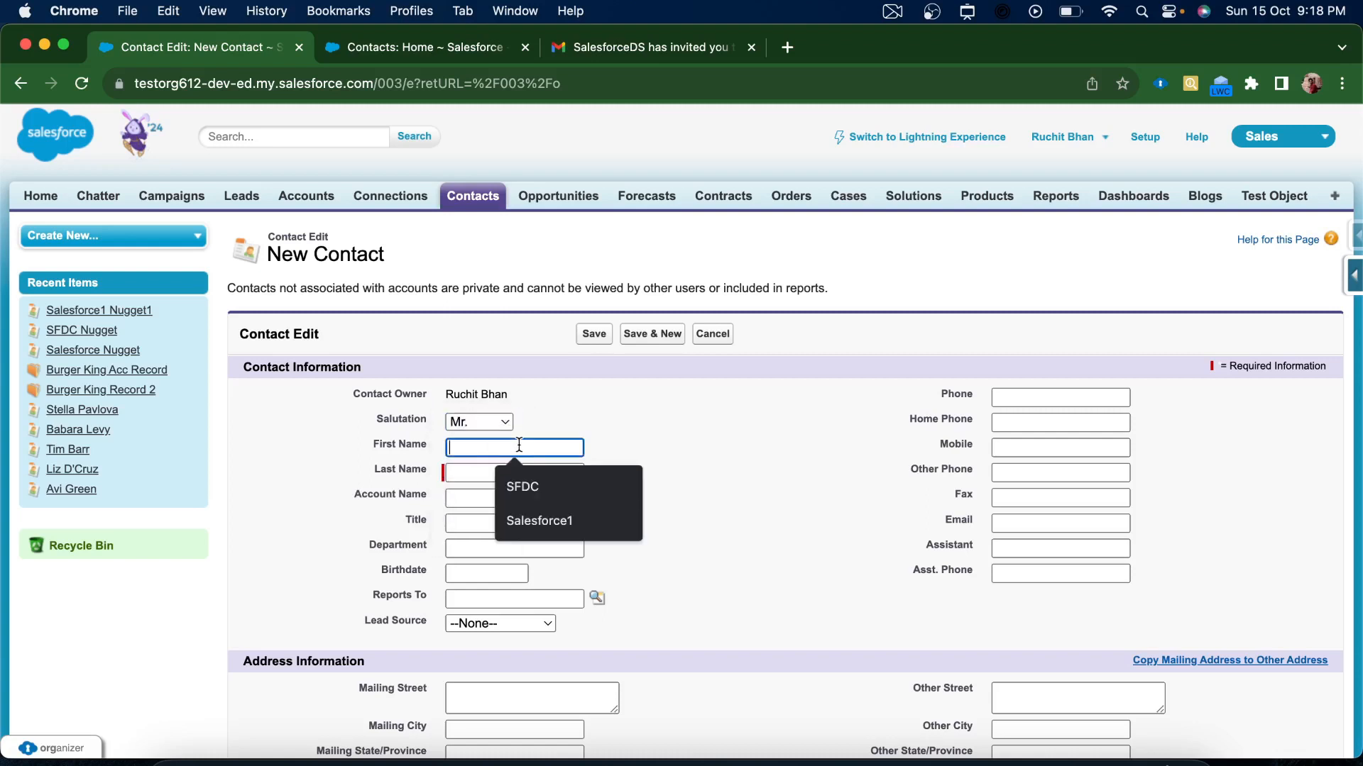
text(Hello)
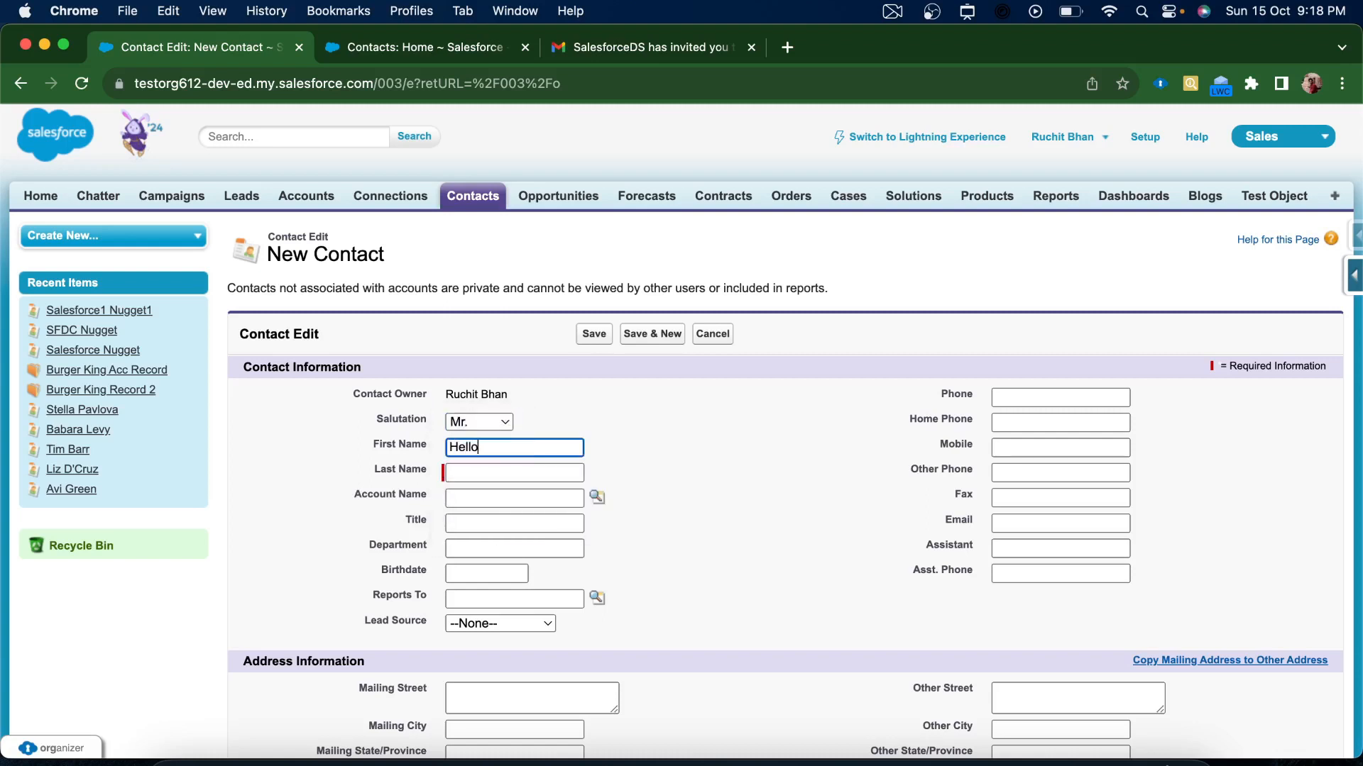
click(477, 475)
text(Wo)
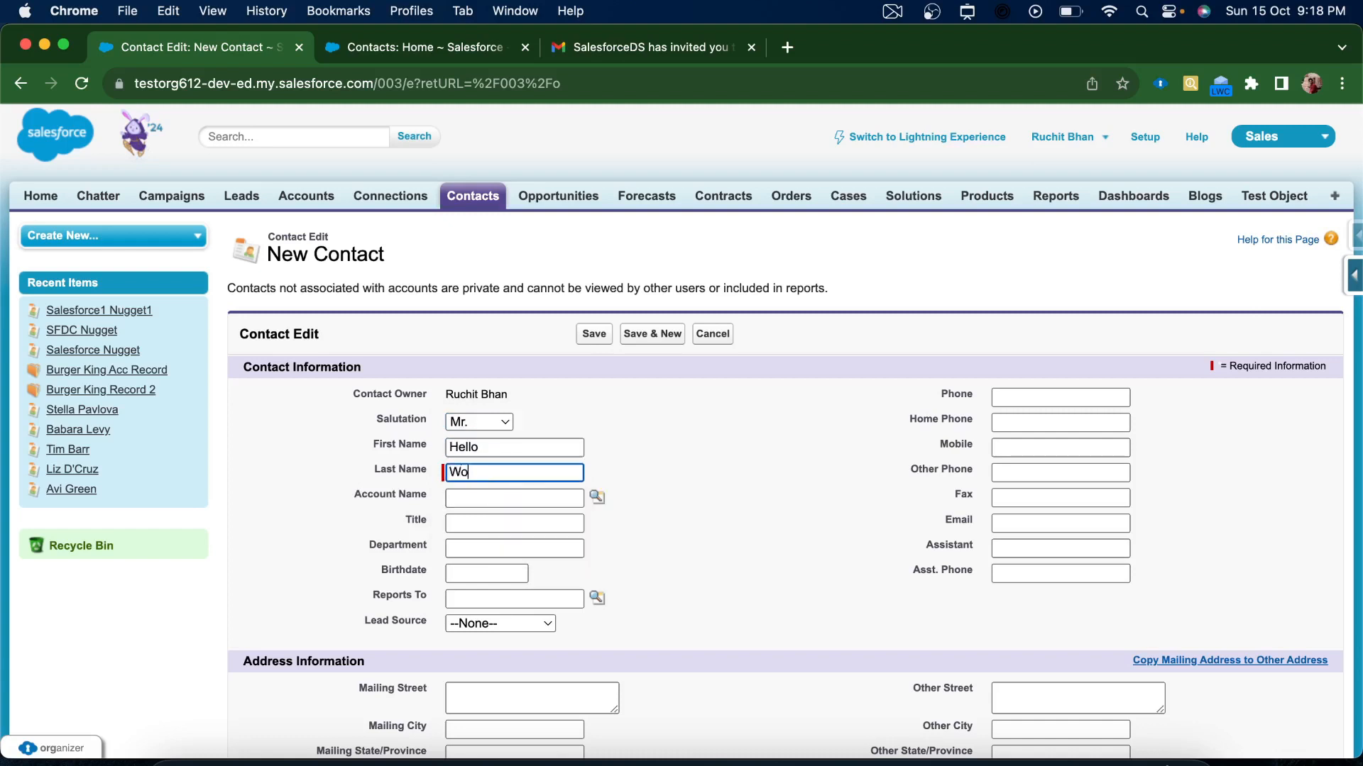
text(rld)
click(733, 534)
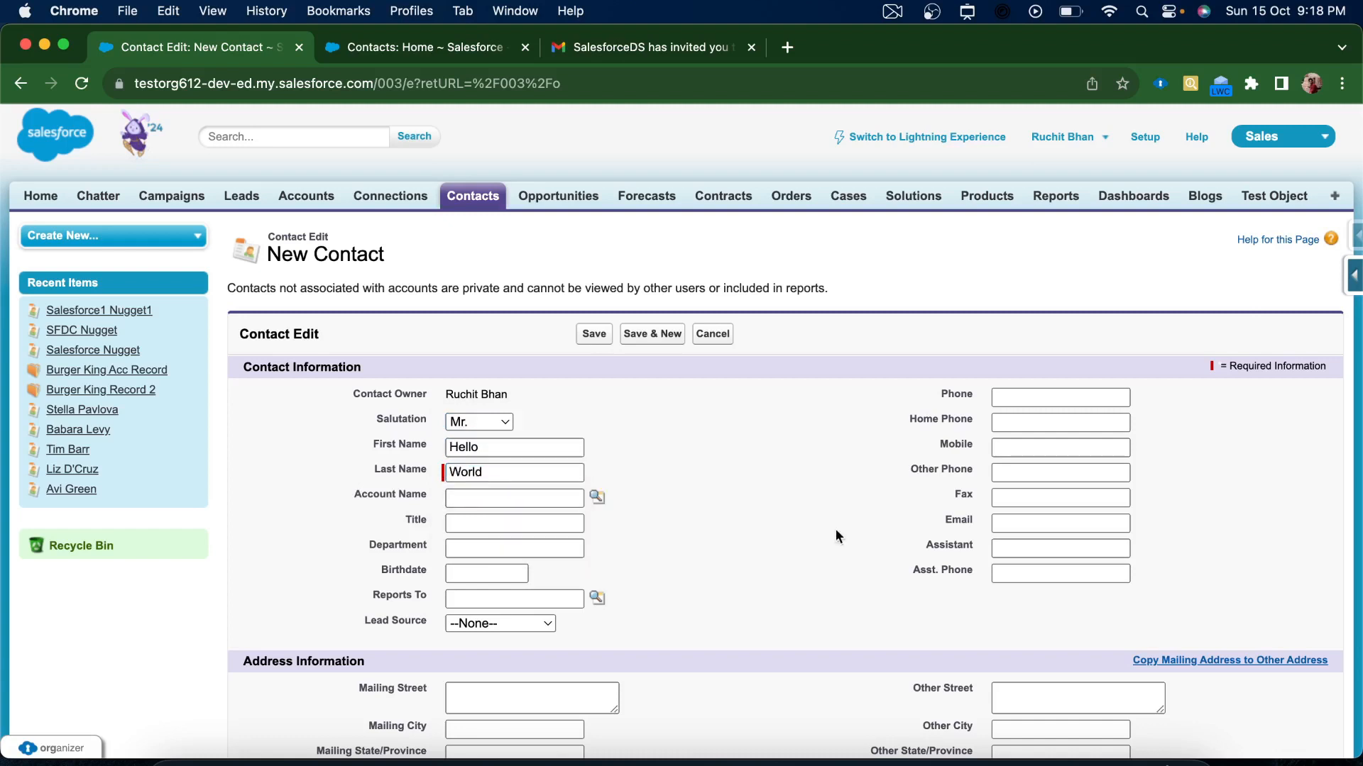
Set lead source to Web and title to SFDC
scroll(848, 531, down, 1)
scroll(847, 531, down, 2)
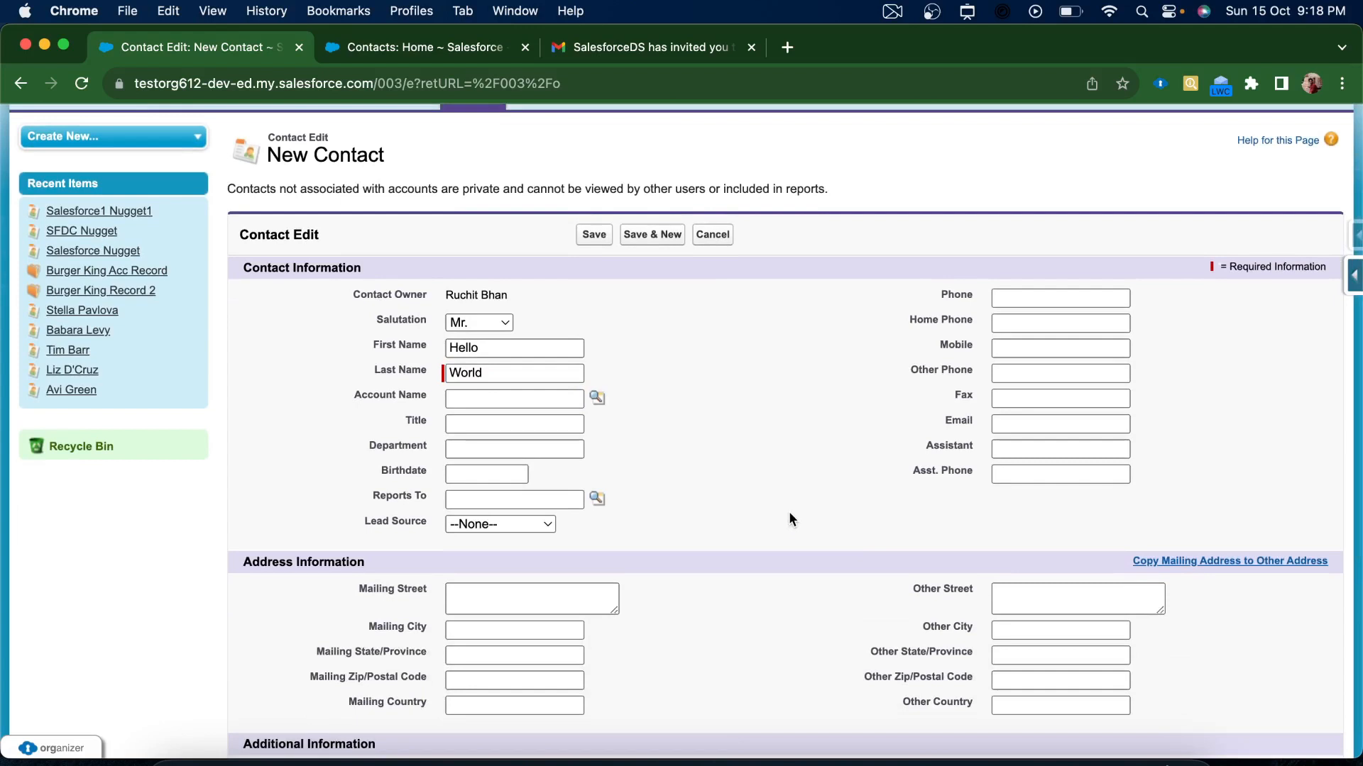
scroll(789, 512, down, 2)
scroll(789, 511, down, 2)
click(547, 366)
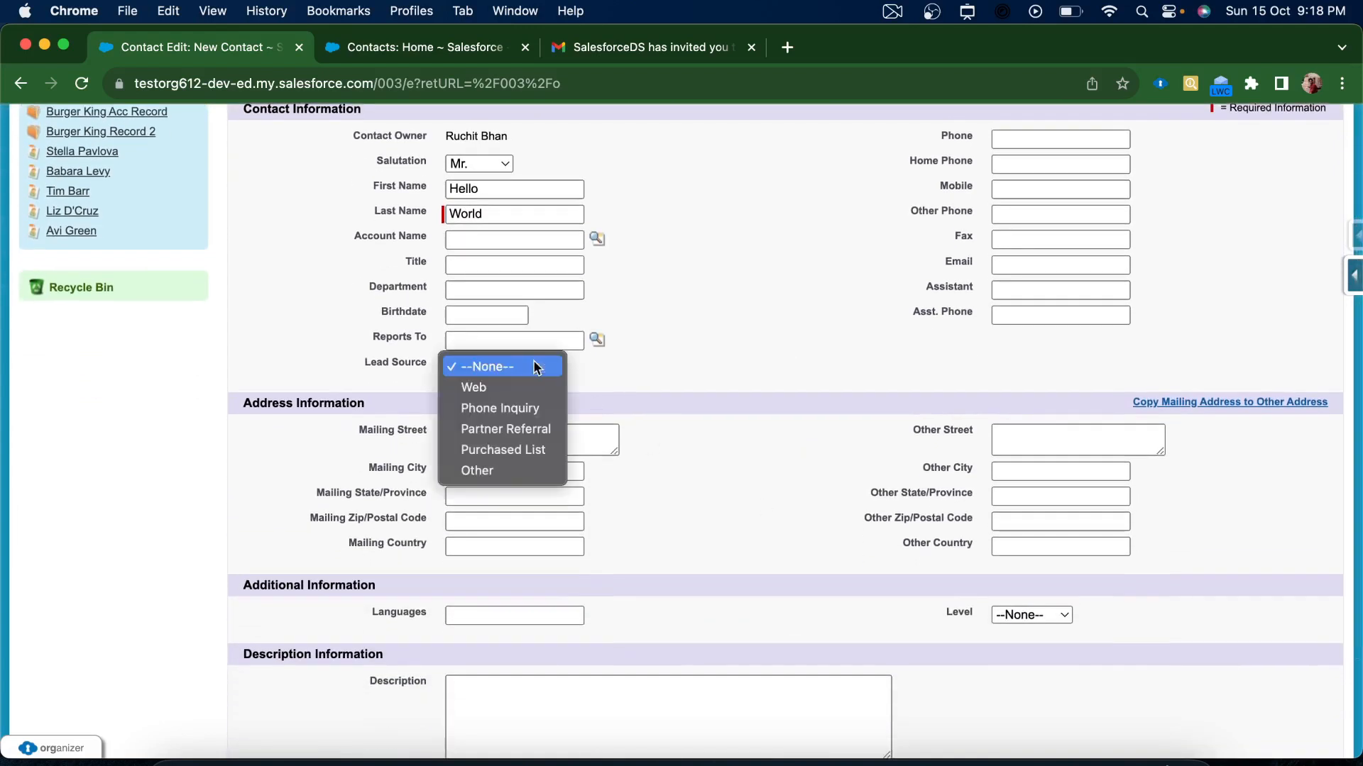
click(509, 394)
scroll(807, 559, down, 1)
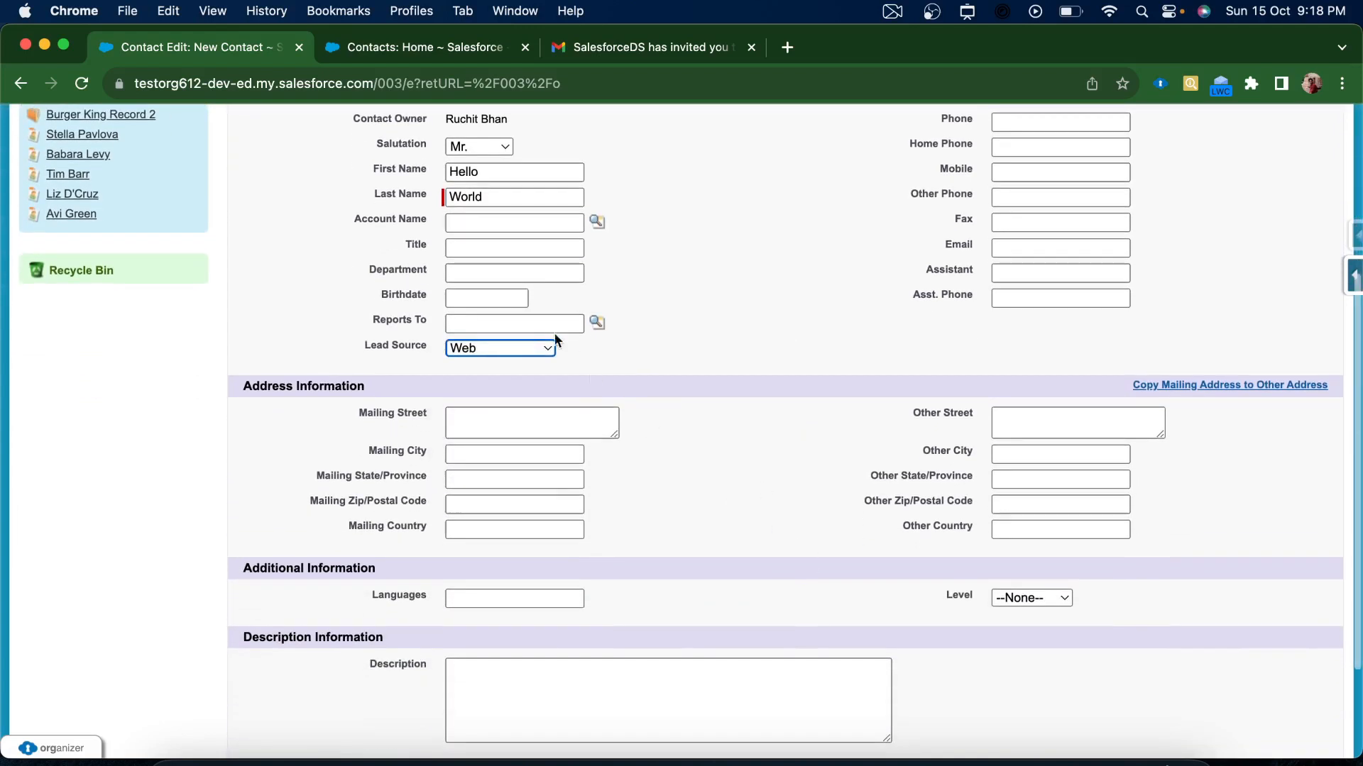
click(509, 241)
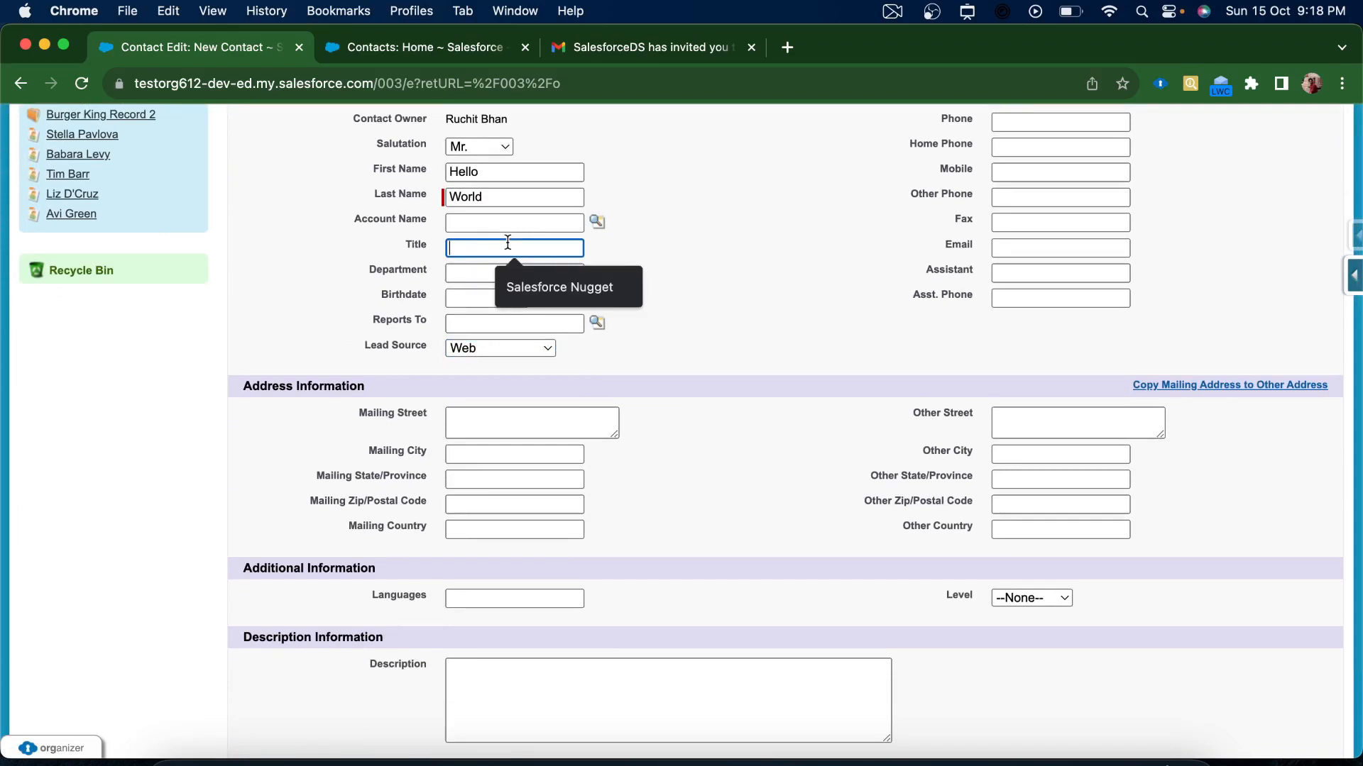
text(SFDC)
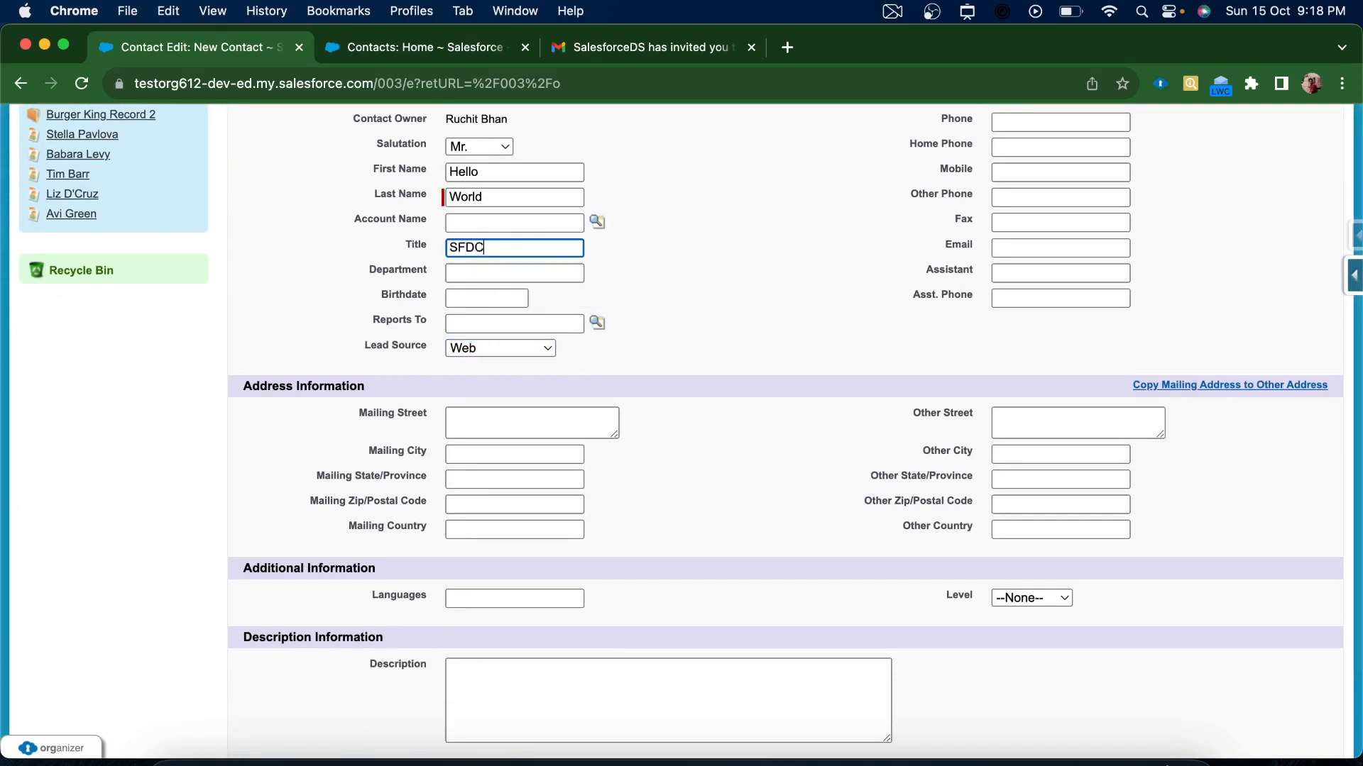
click(764, 514)
Enter language English, a test-record description, and level Secondary
scroll(764, 514, down, 5)
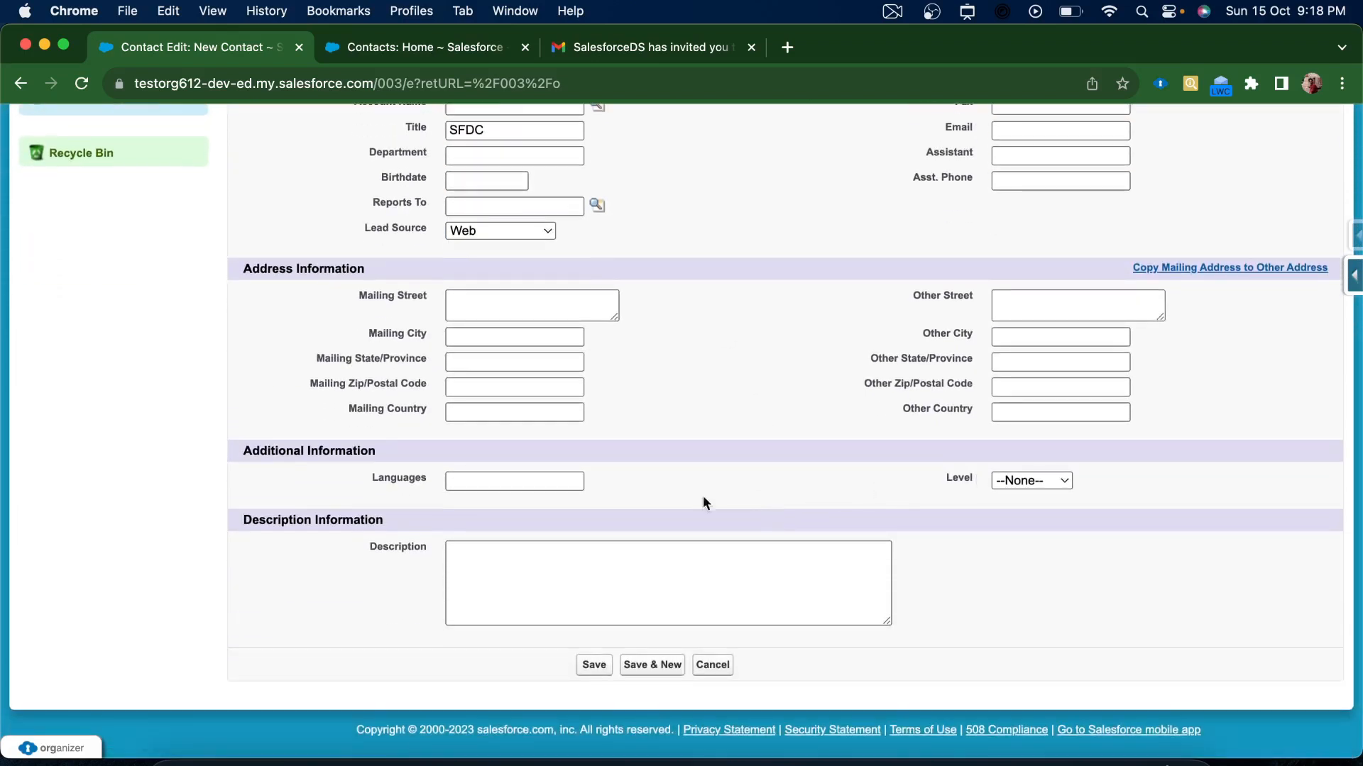
click(533, 483)
text(English)
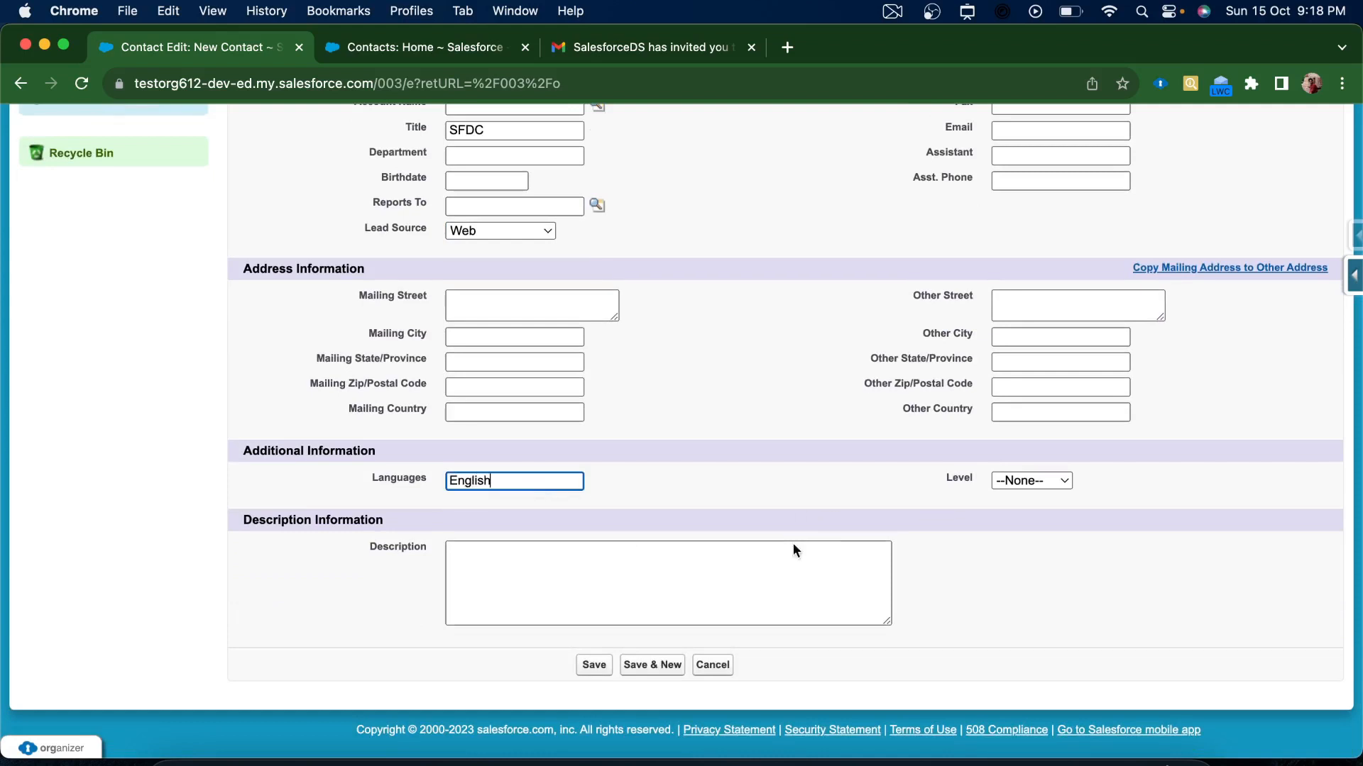
click(722, 573)
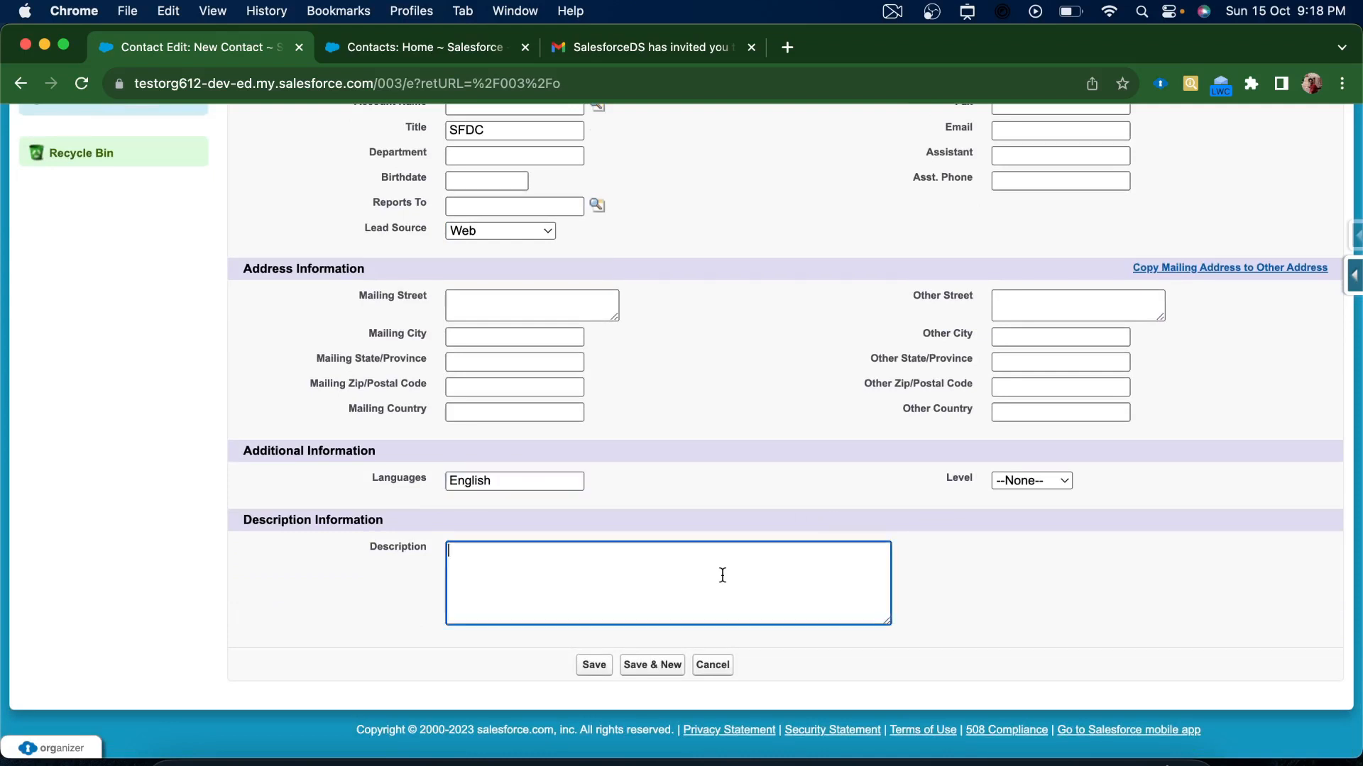
text(This is test record)
click(1029, 483)
click(1029, 504)
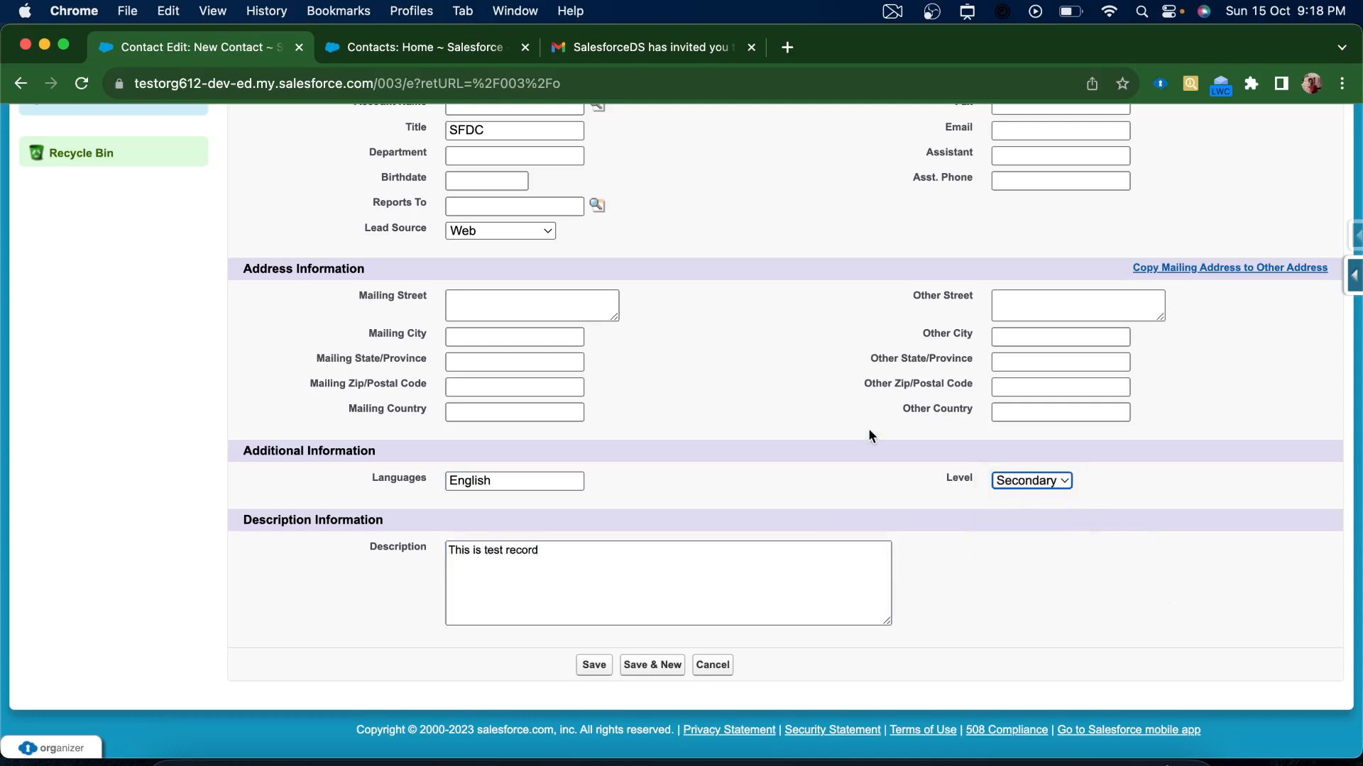
scroll(867, 428, up, 3)
Enter the contact's home phone number on the form
click(516, 413)
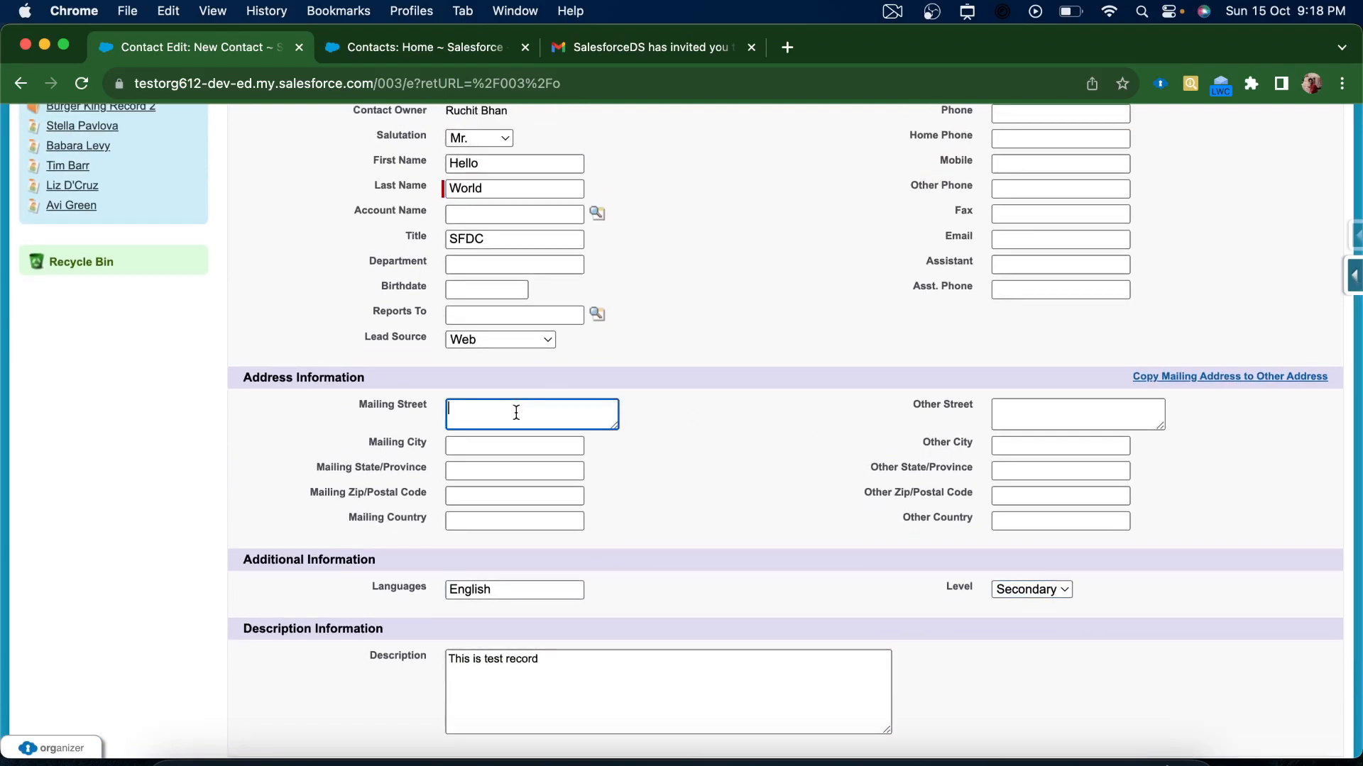
click(523, 520)
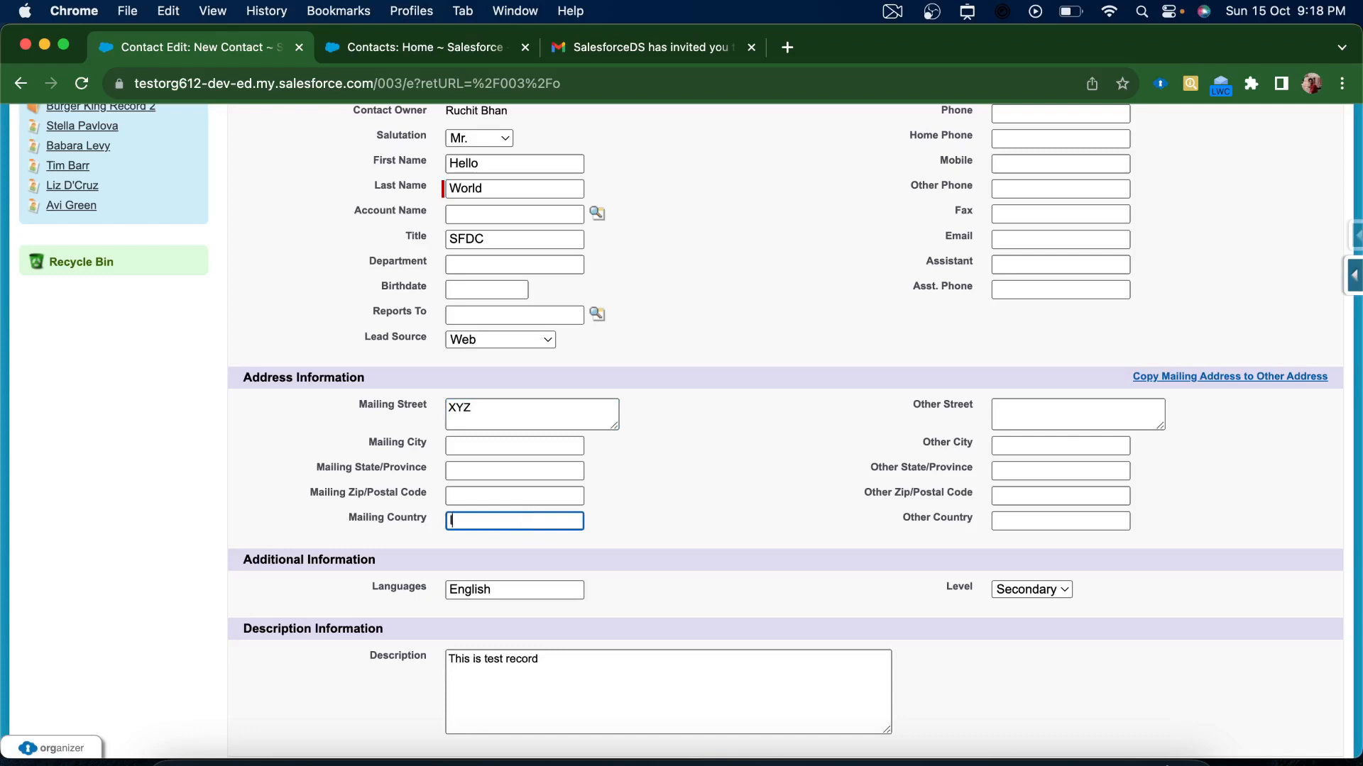
click(828, 430)
scroll(827, 430, up, 3)
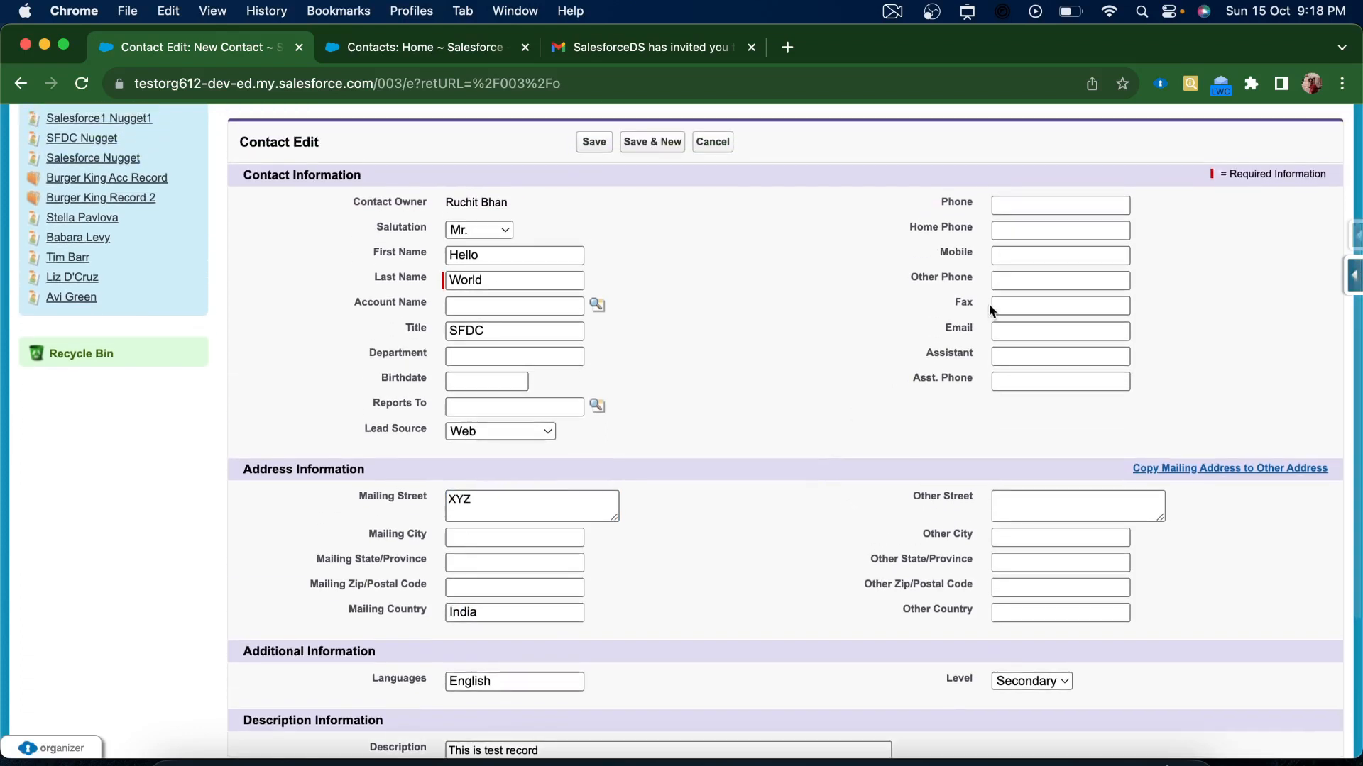
click(1012, 257)
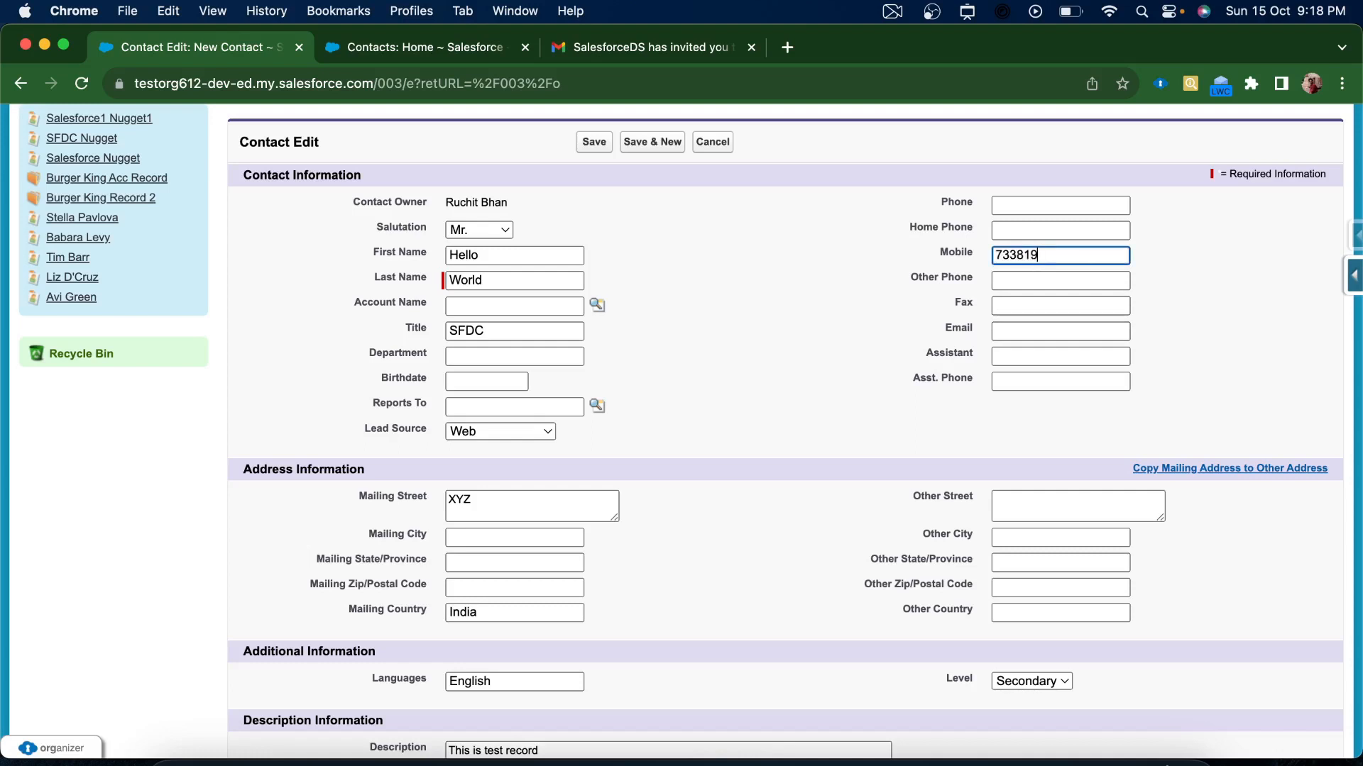
click(1013, 231)
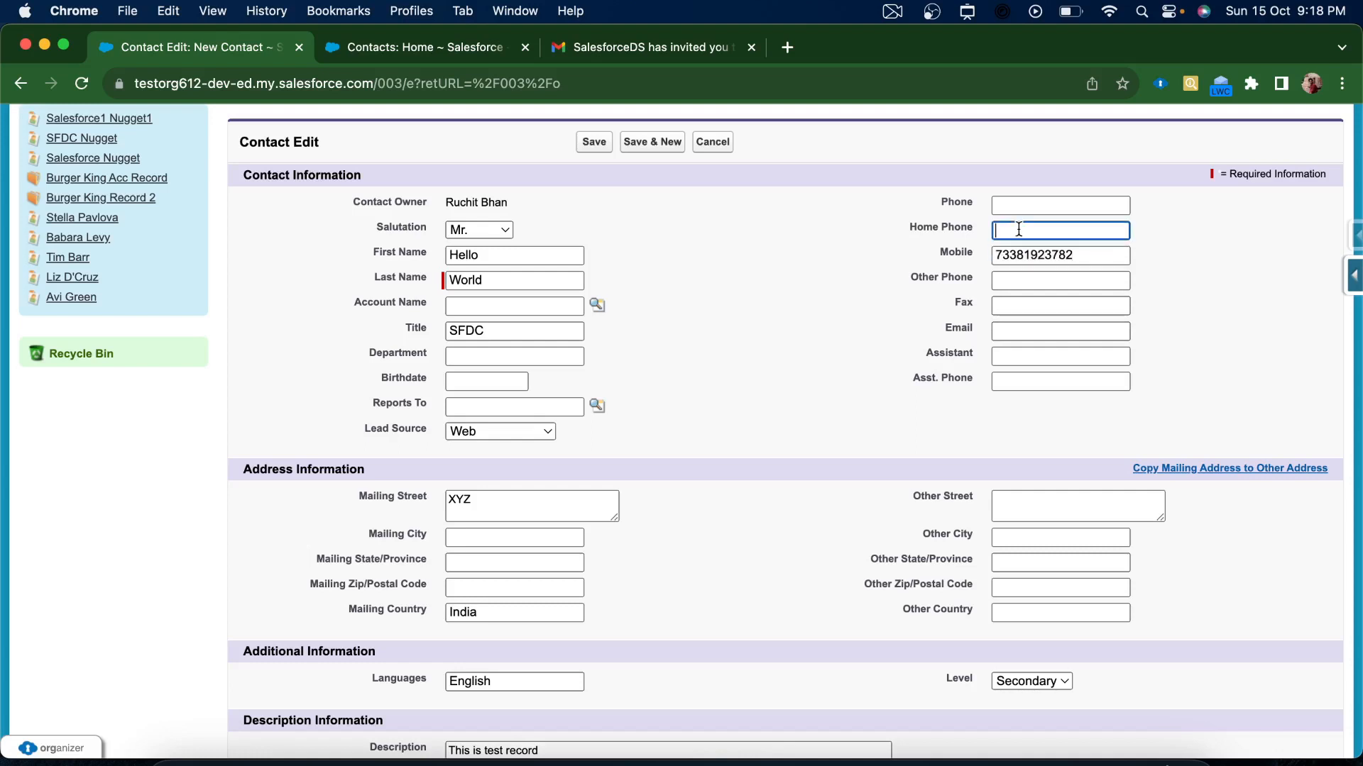
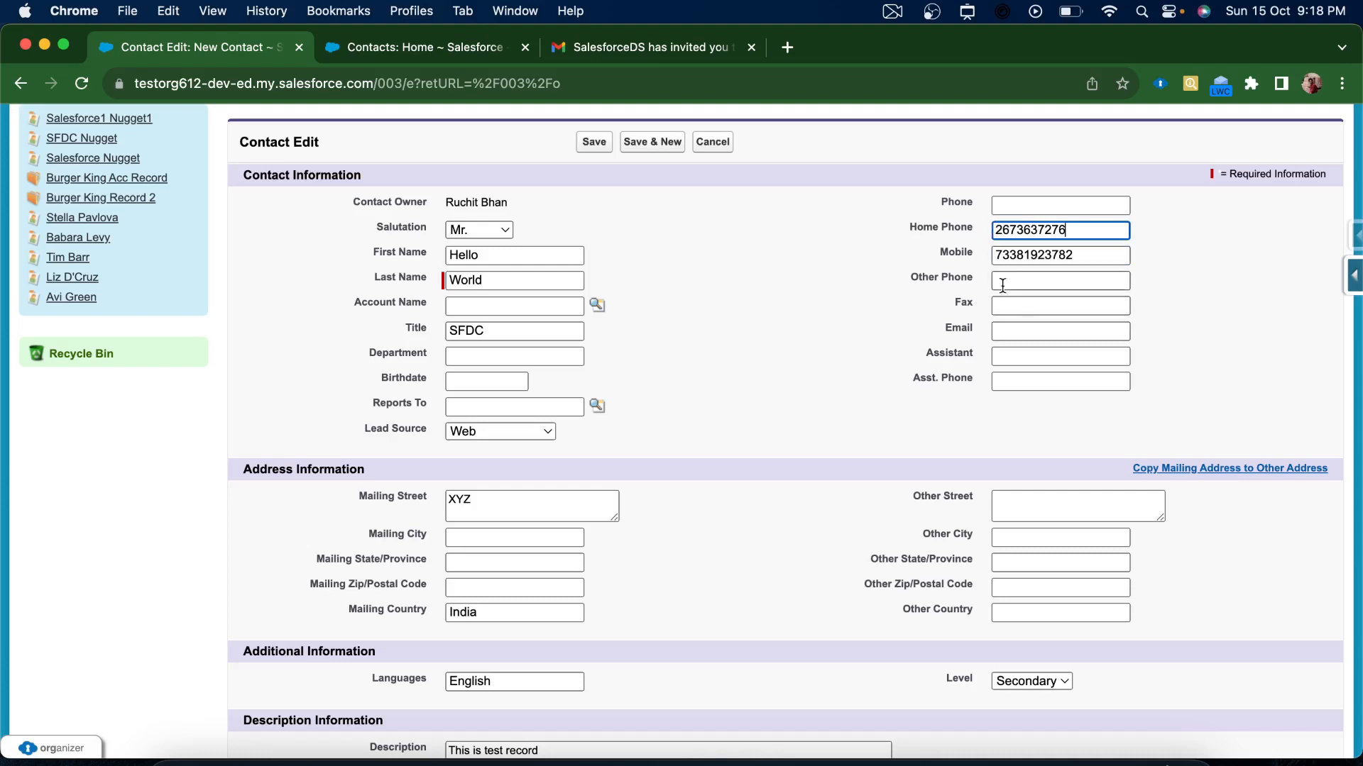
Fill in the contact's email address, correcting its start, and save the contact
click(1008, 330)
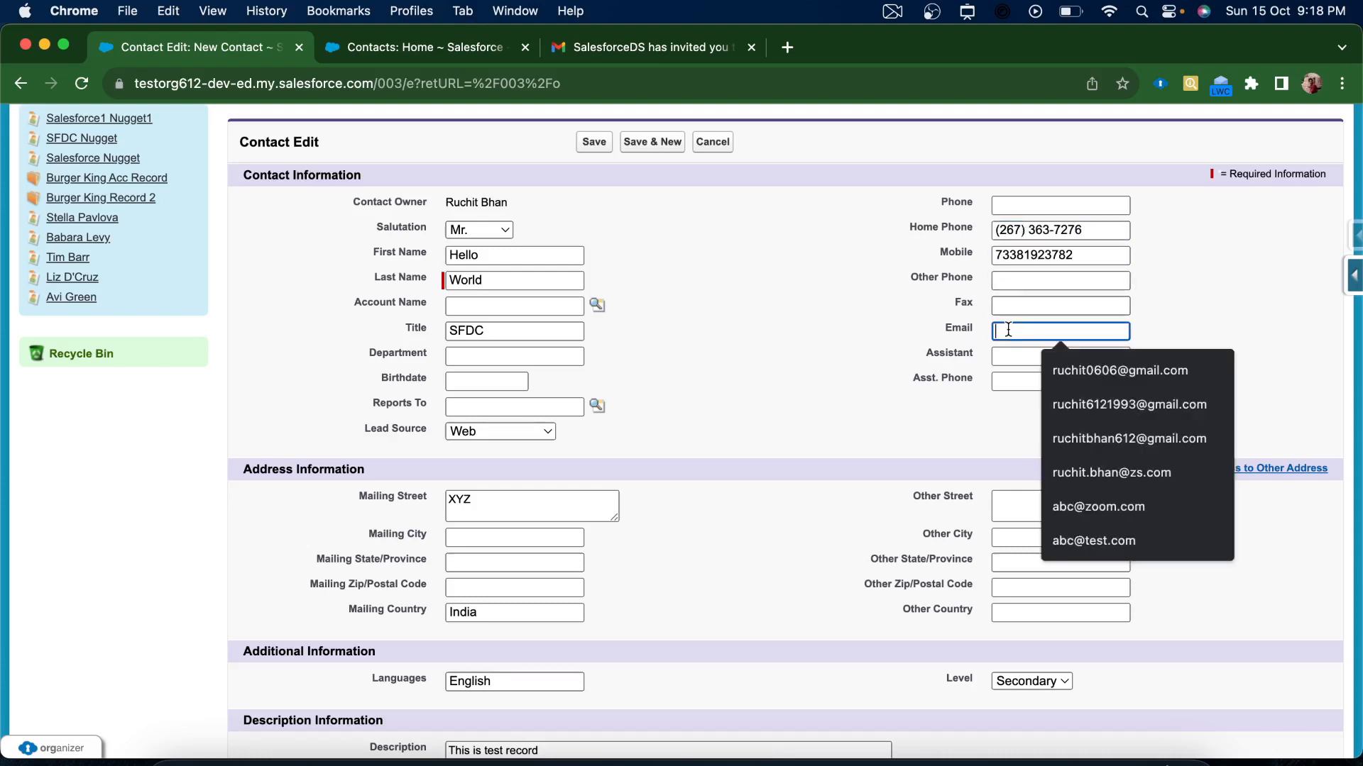
text(ruc)
key(BackSpace)
key(BackSpace)
key(BackSpace)
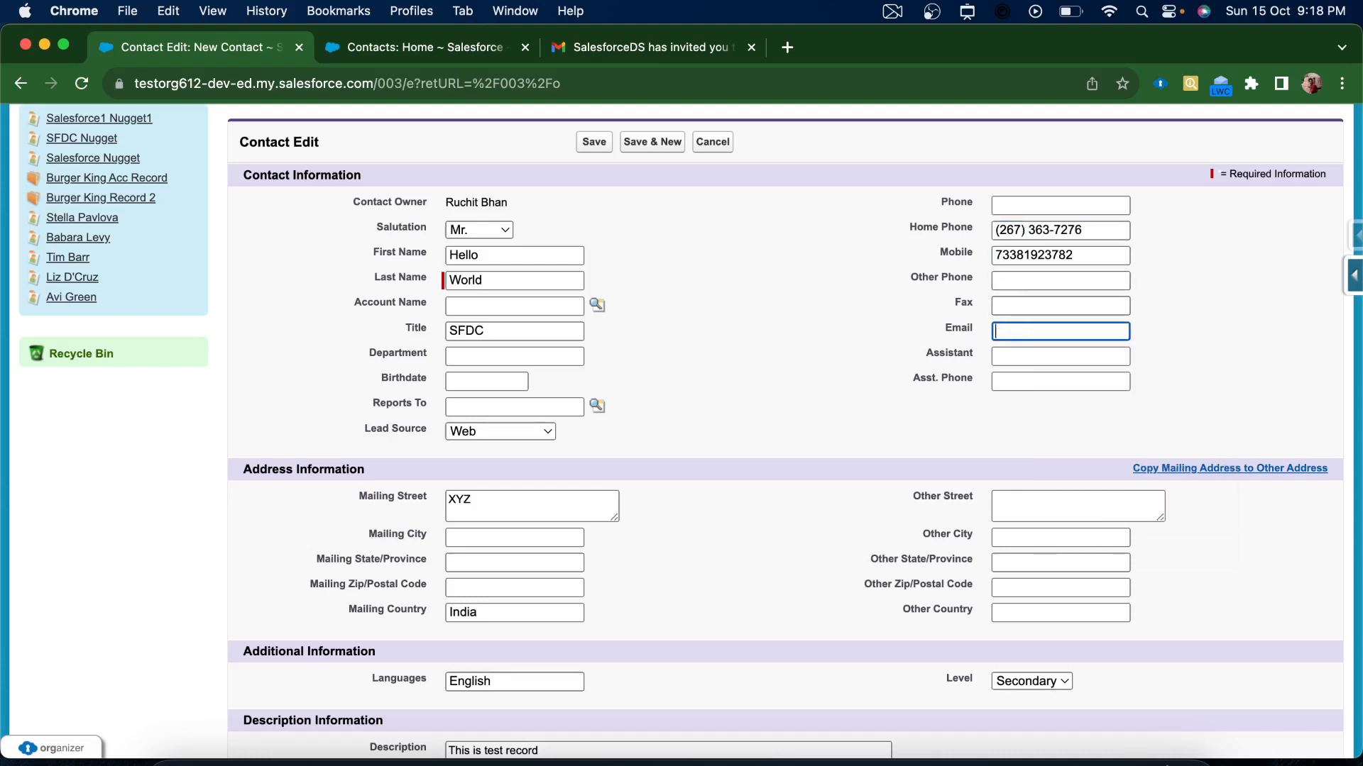
scroll(833, 352, up, 5)
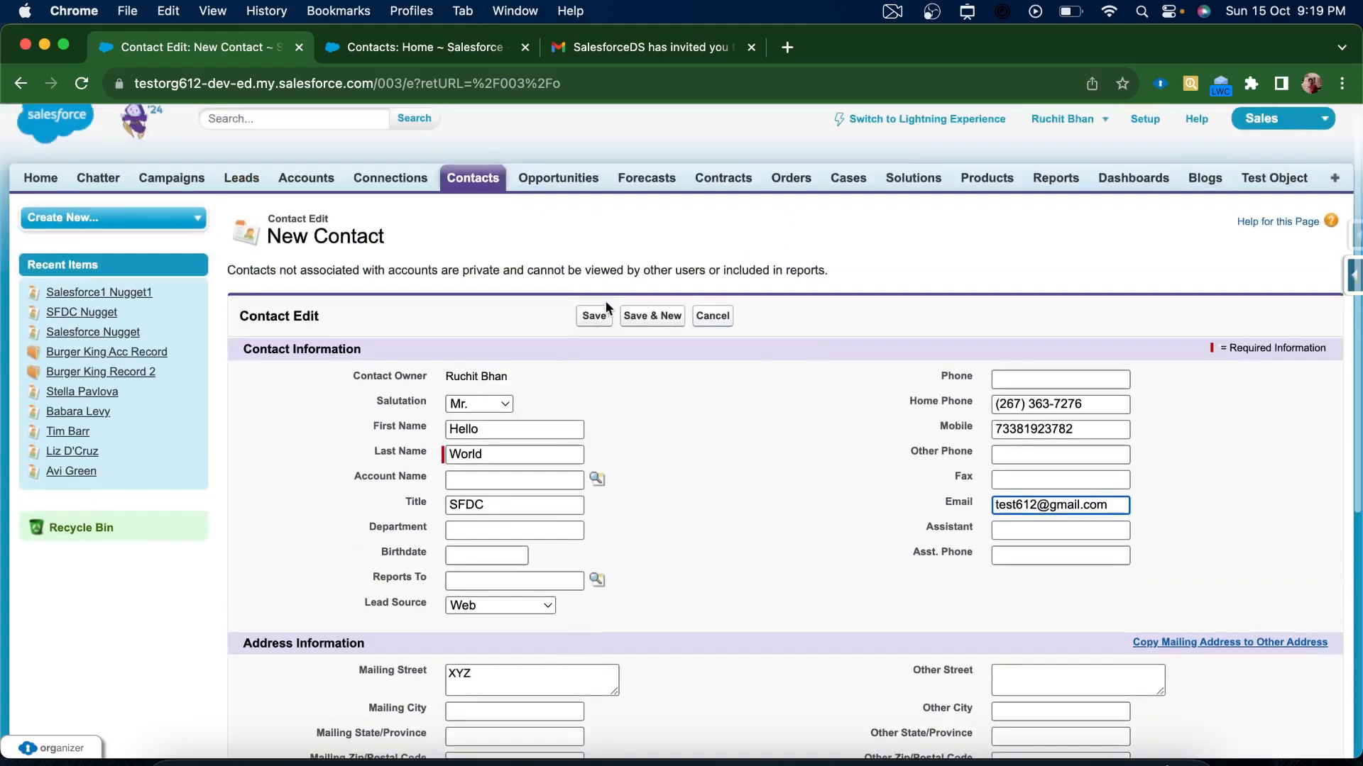
click(592, 317)
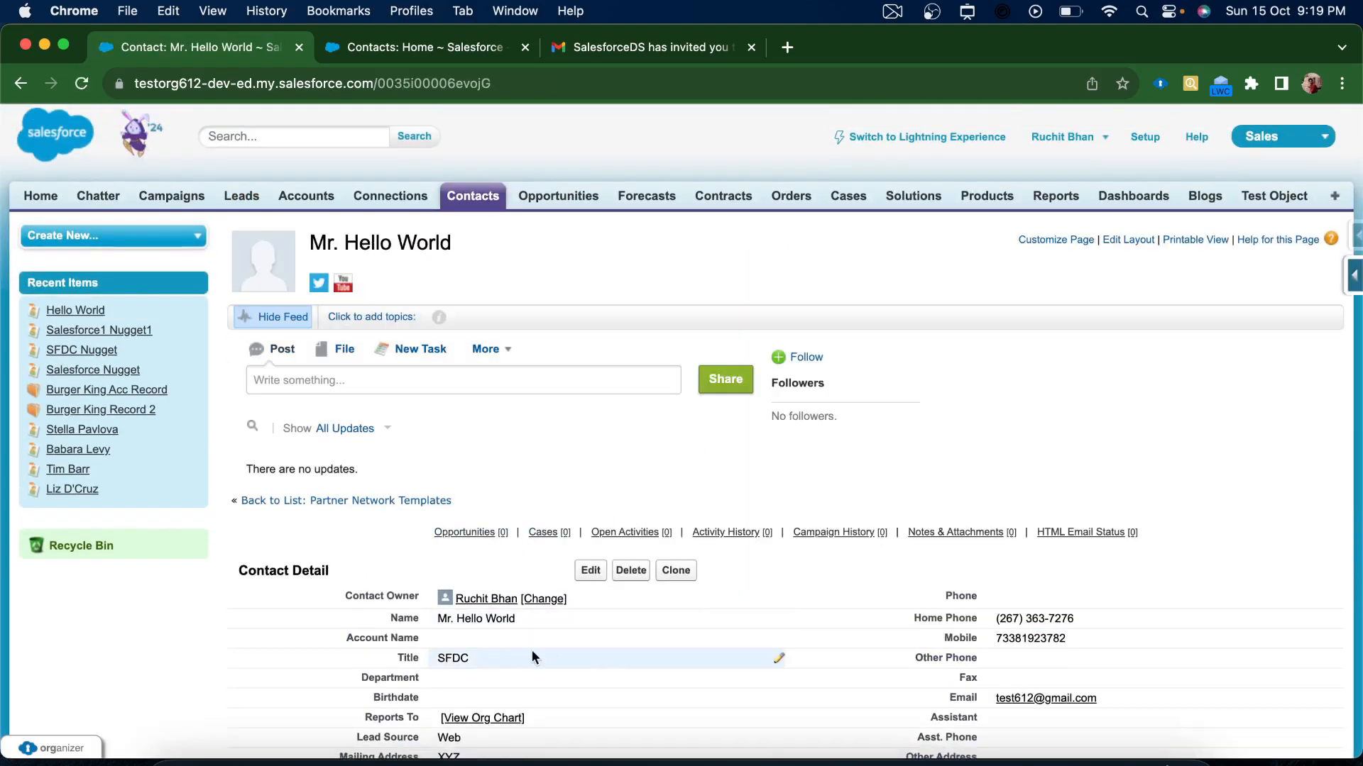
Review the saved Hello World contact, then open and refresh the second org's All Contacts list
scroll(620, 697, down, 3)
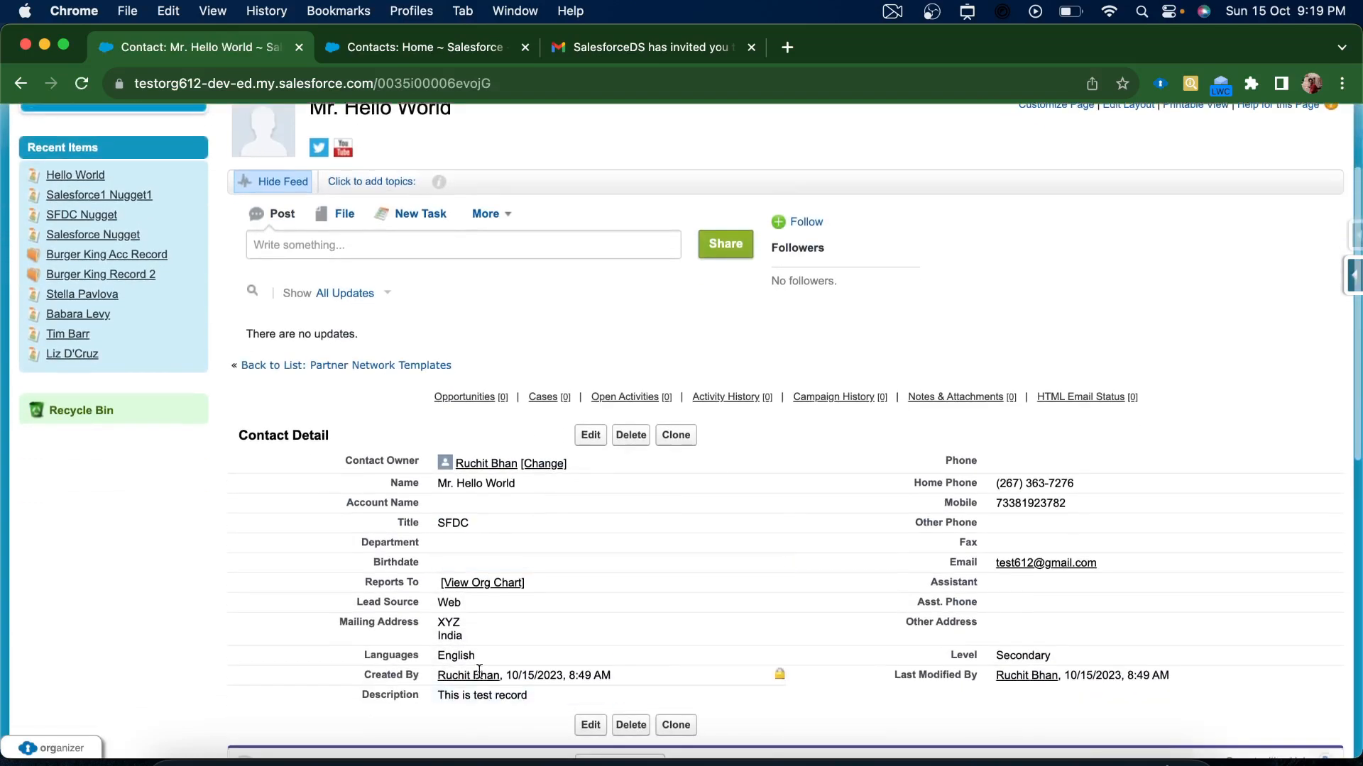
click(367, 49)
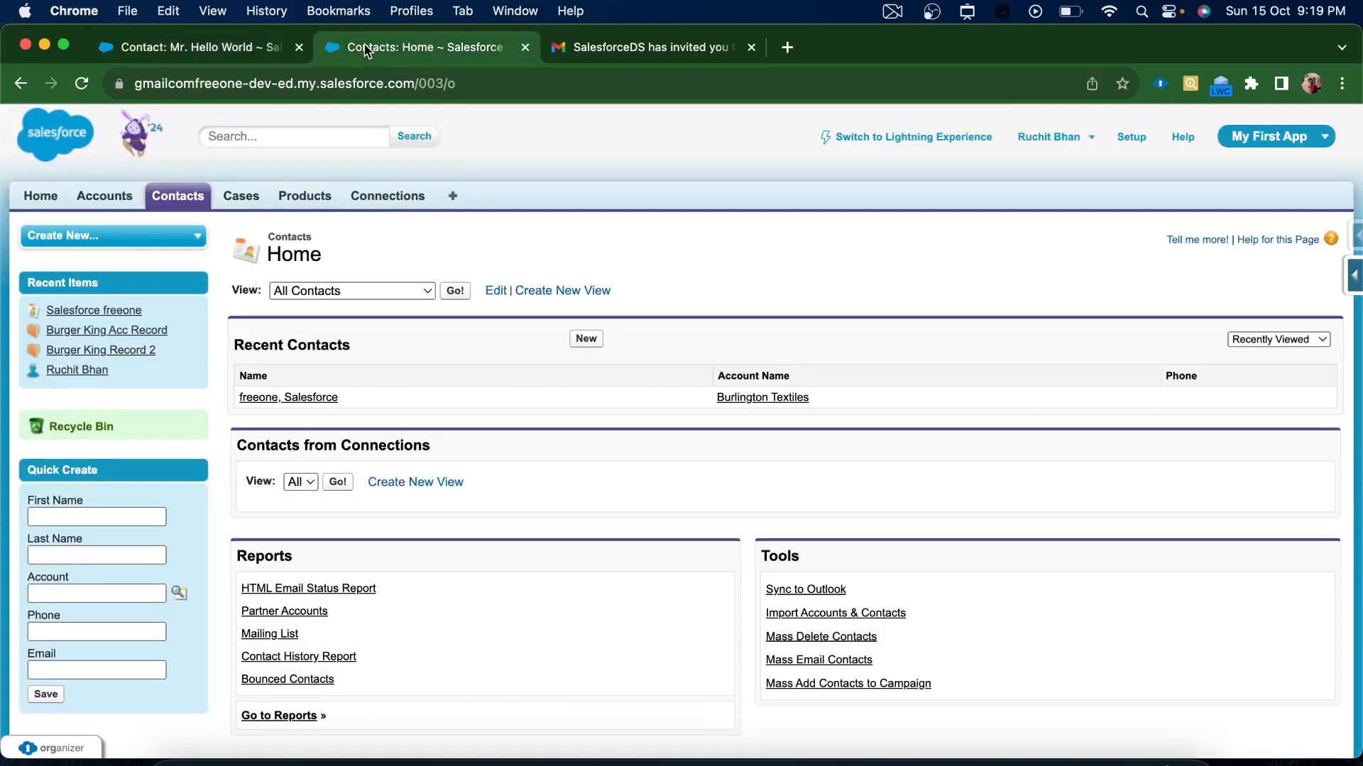
click(454, 291)
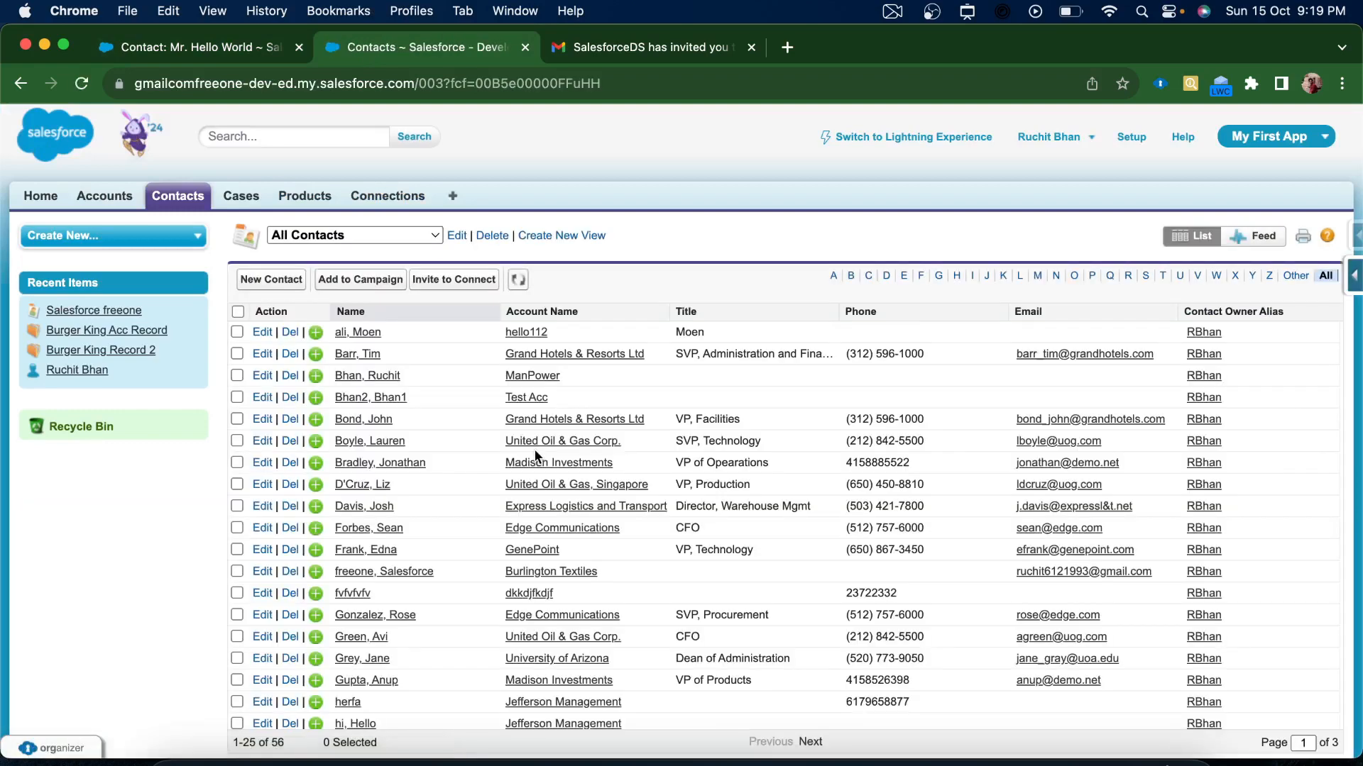
click(516, 282)
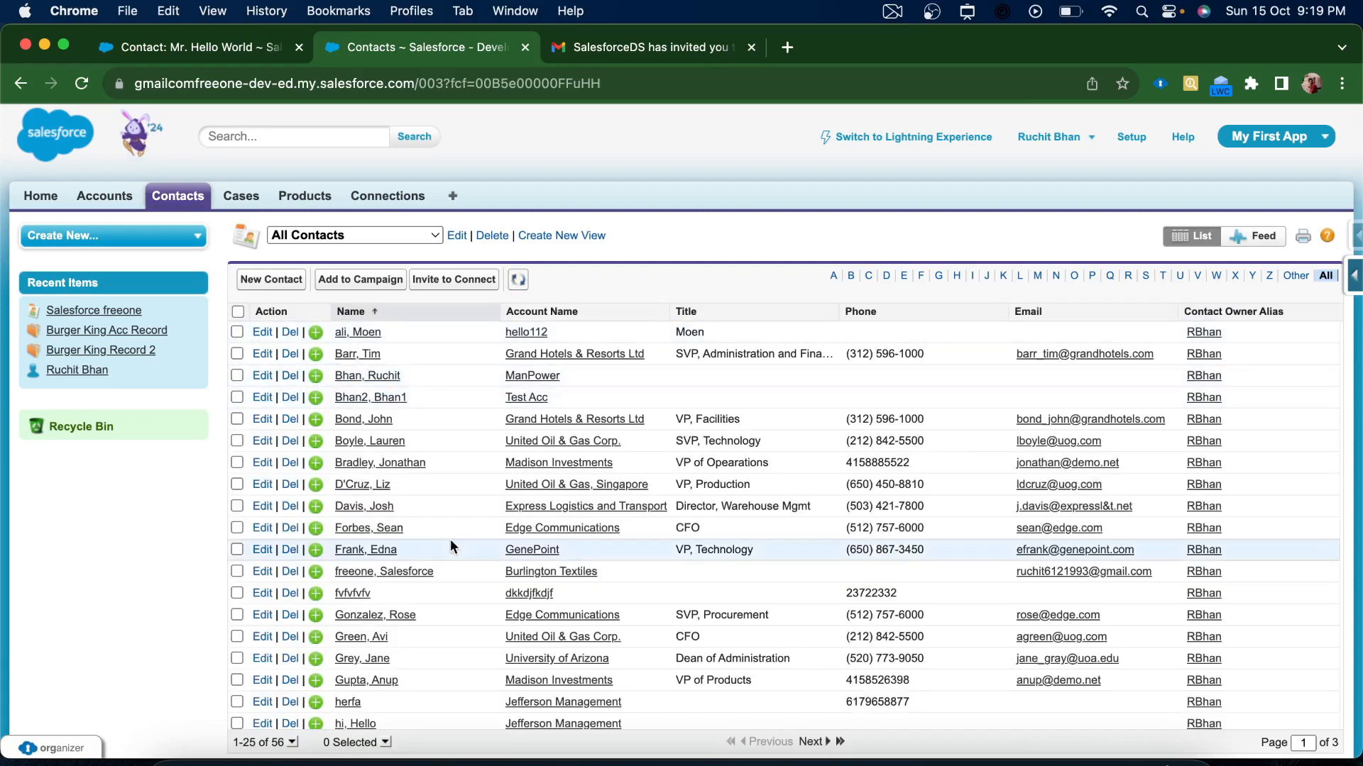
Return to the first org and open the All Contacts list
click(193, 47)
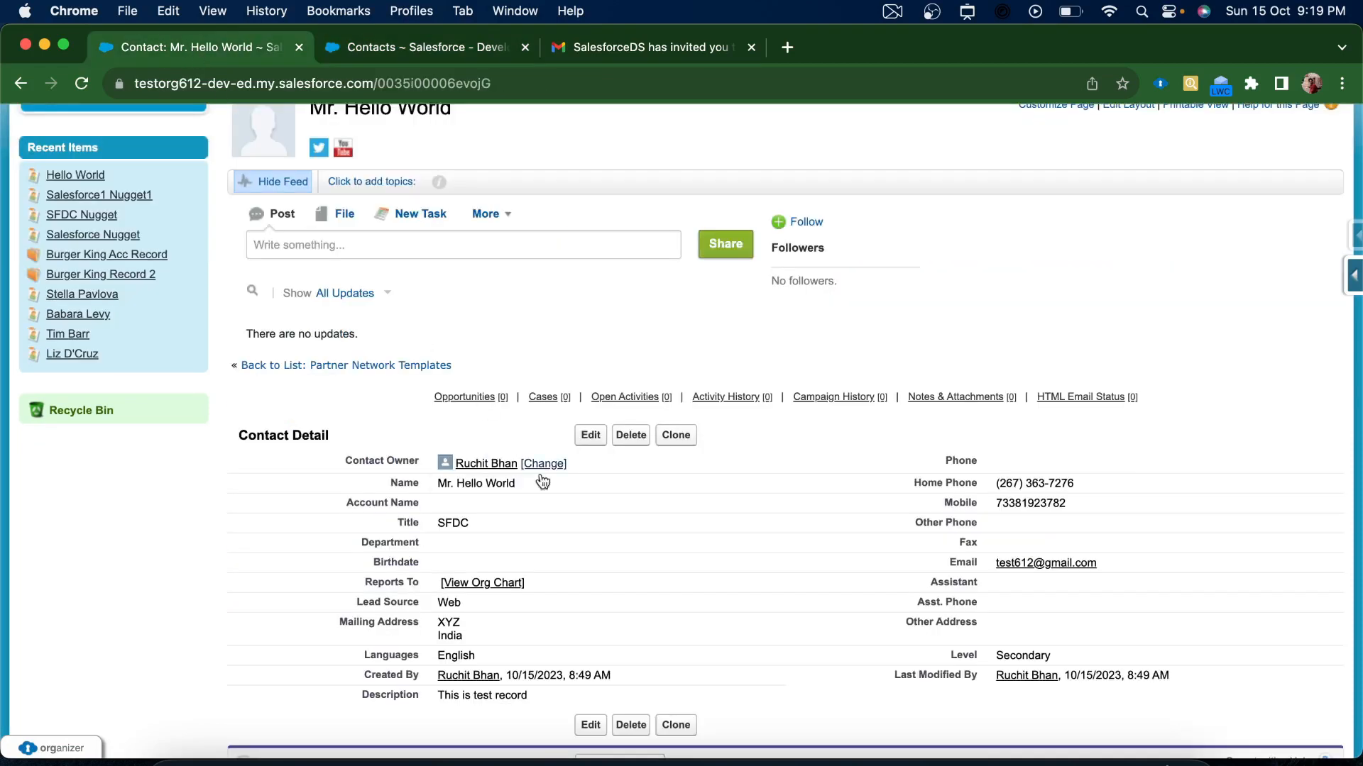
scroll(575, 525, down, 3)
scroll(575, 525, up, 6)
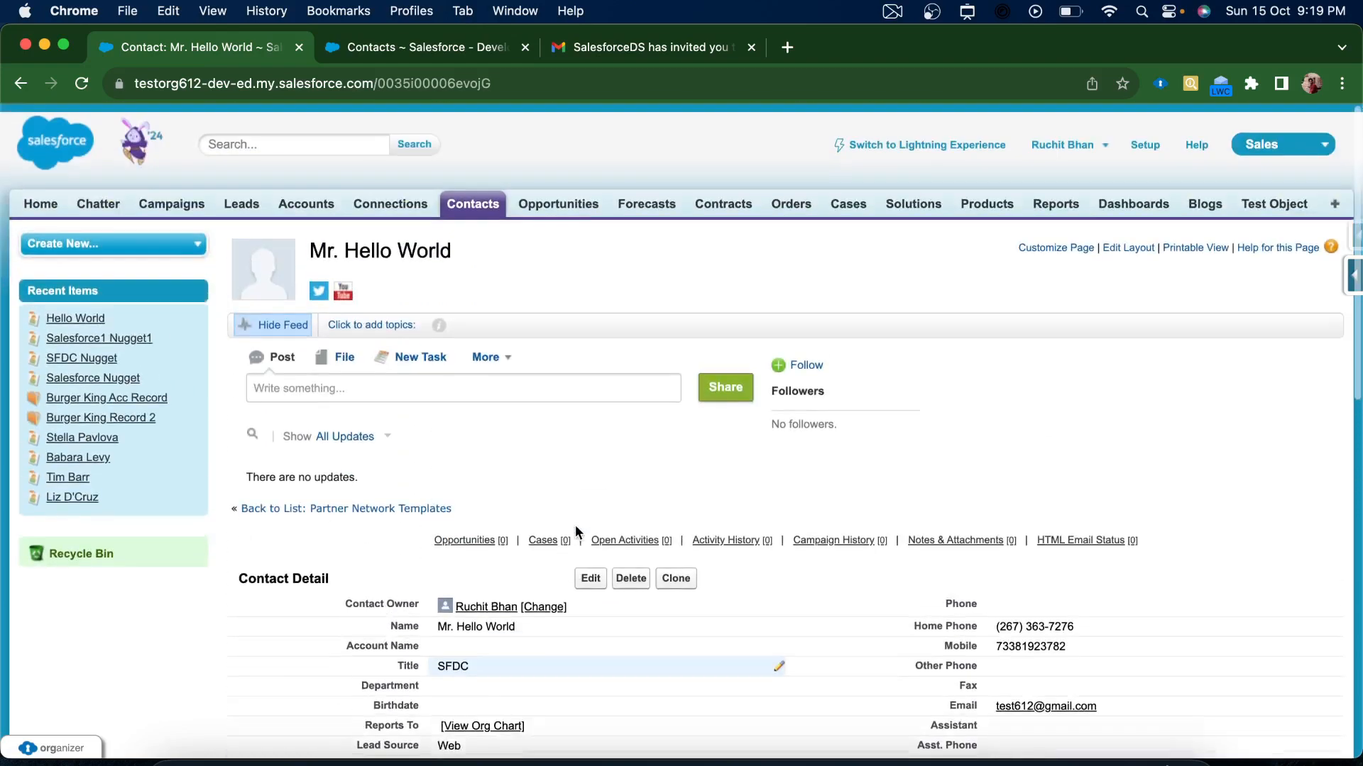
scroll(429, 548, down, 3)
scroll(428, 548, up, 3)
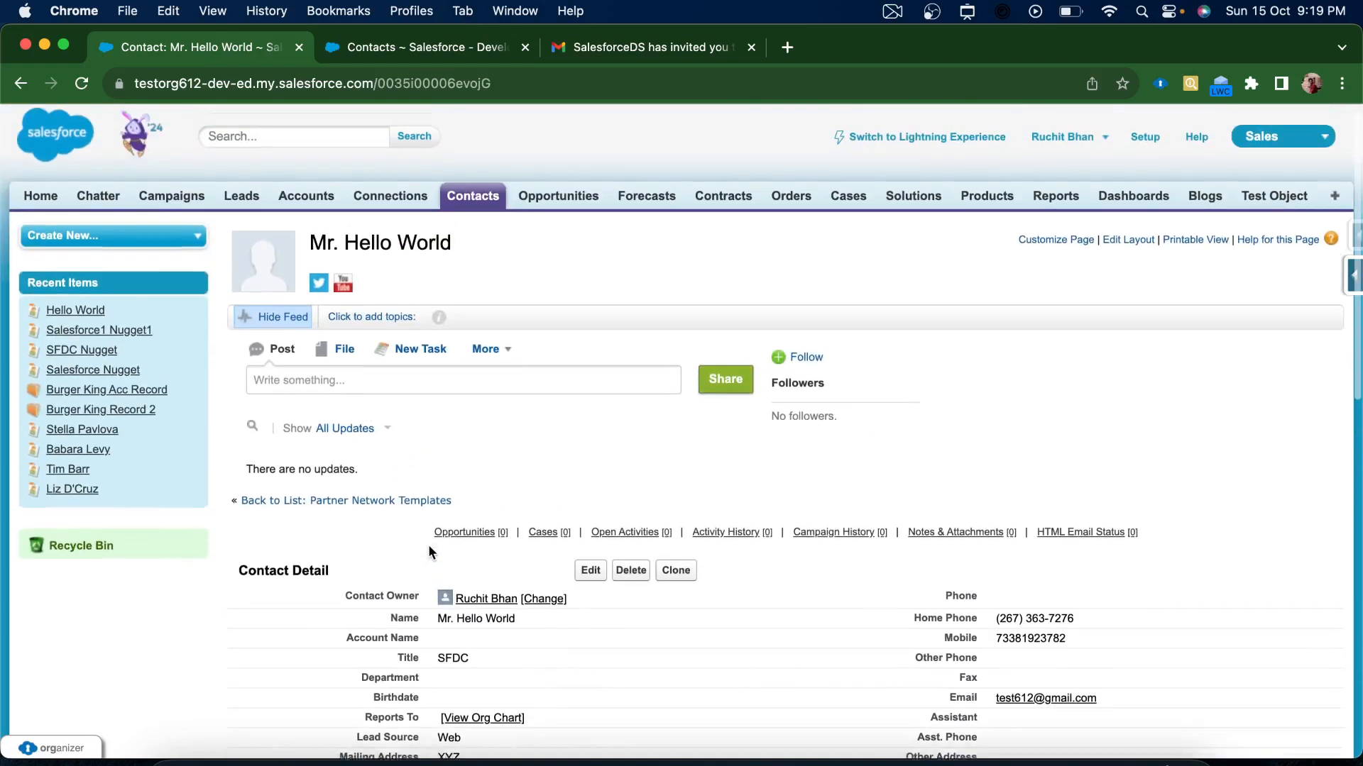
click(489, 204)
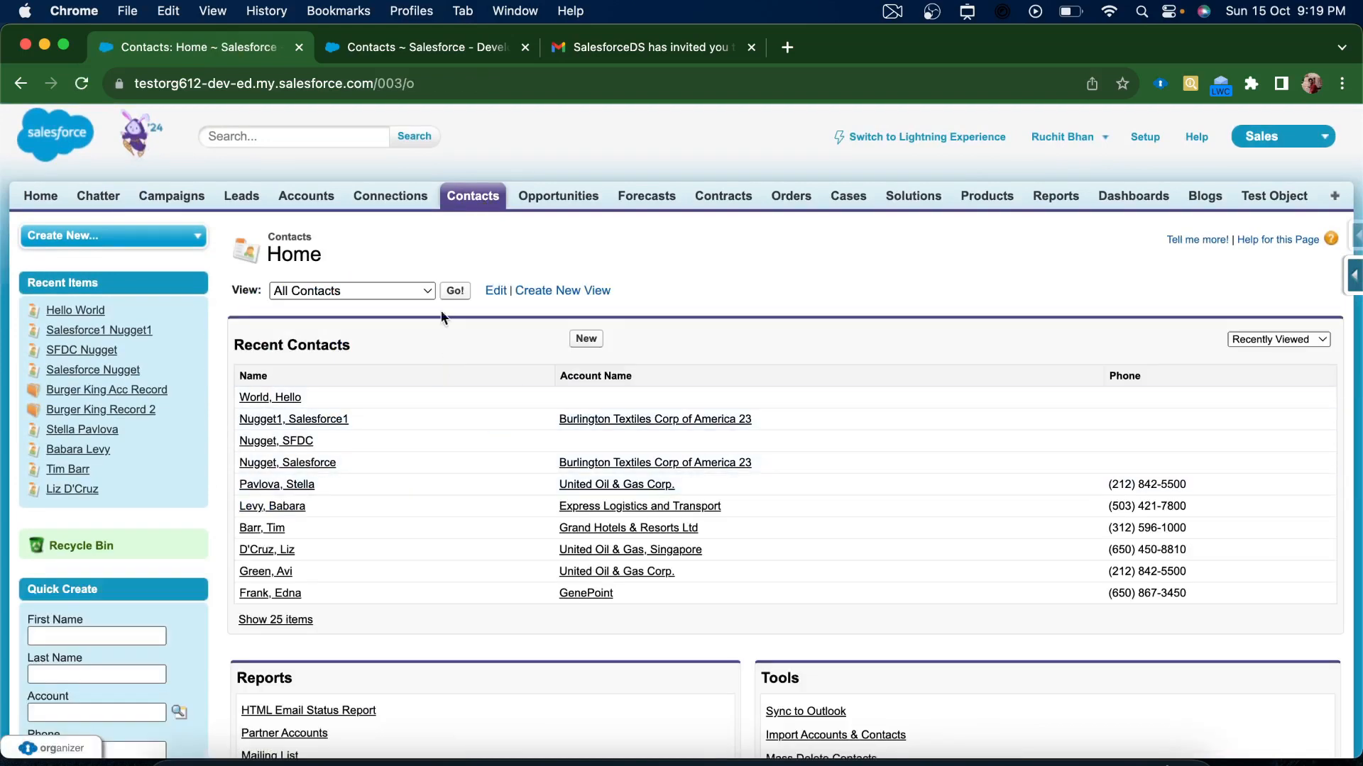
click(455, 292)
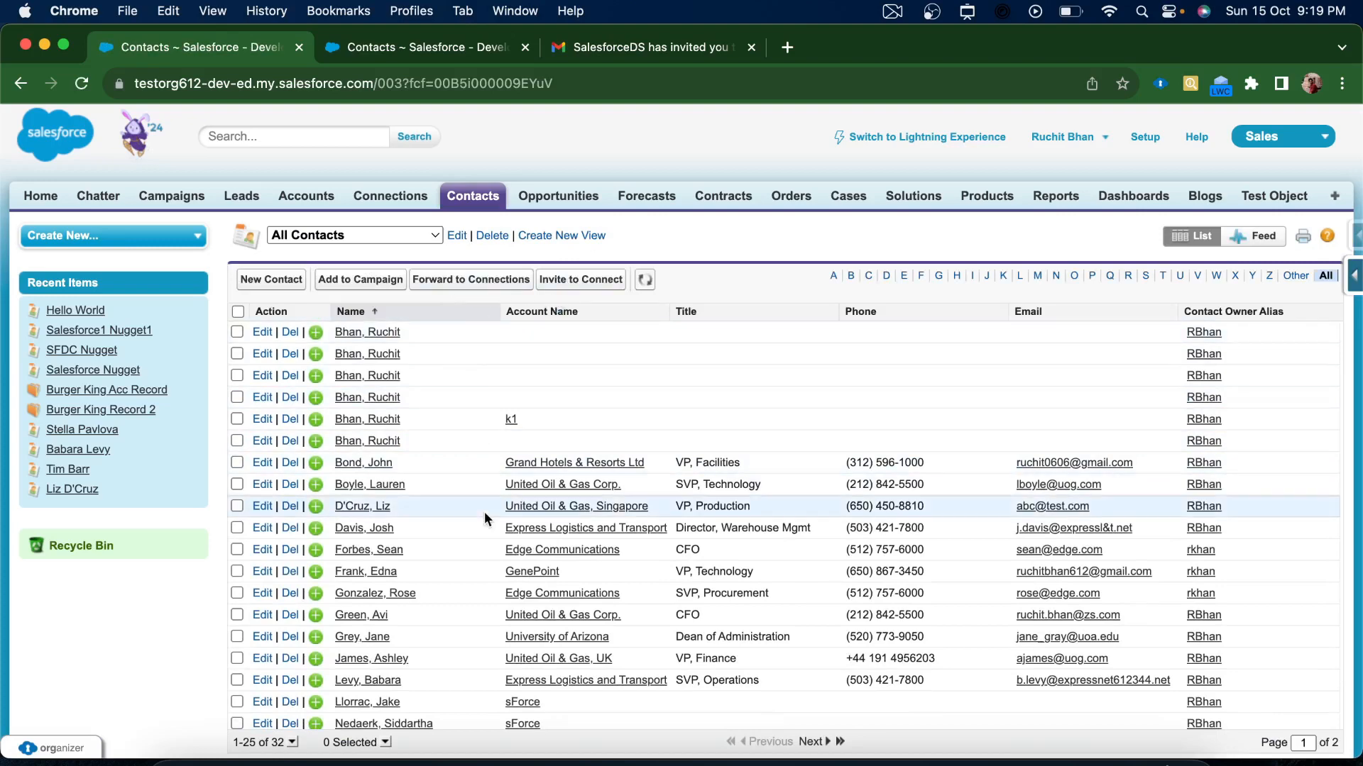
Raise the records per page so all 32 contacts fit on one page
scroll(485, 514, down, 2)
scroll(484, 512, down, 2)
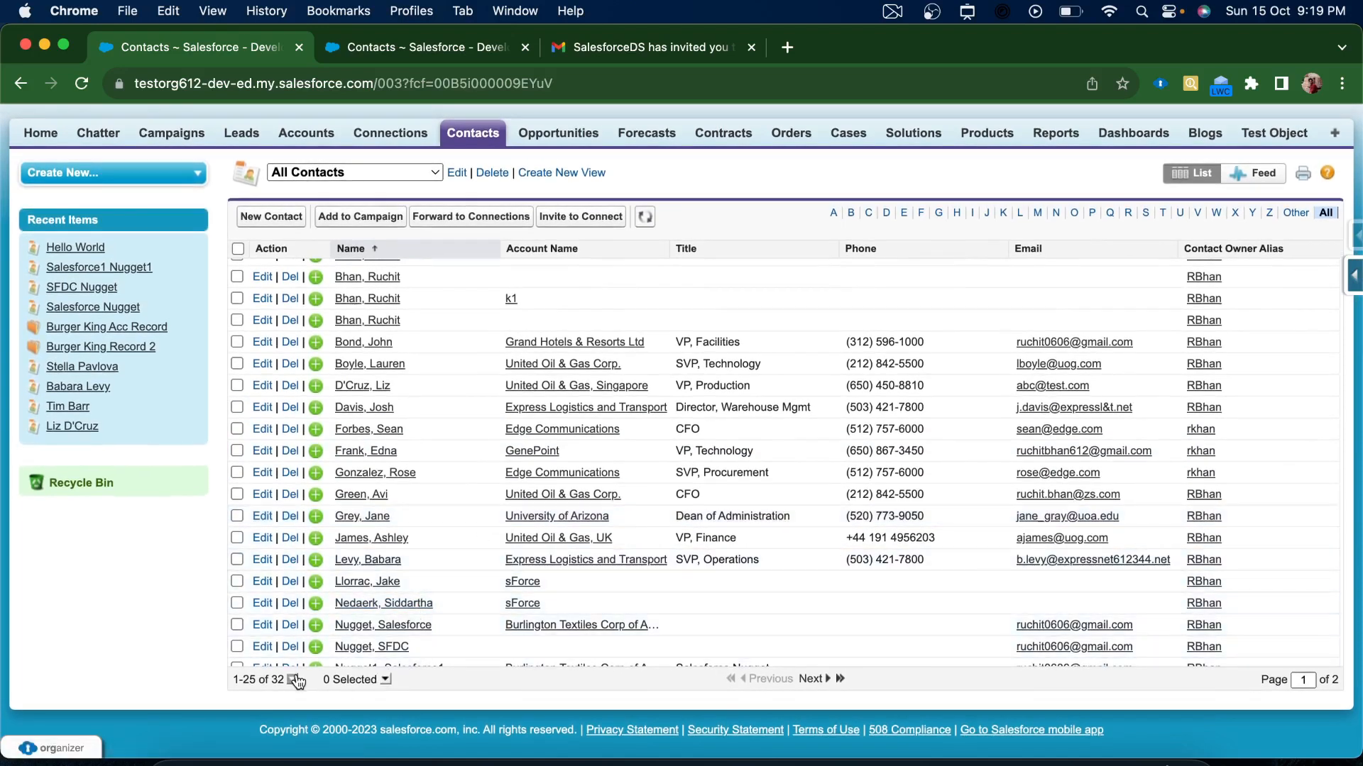
click(293, 680)
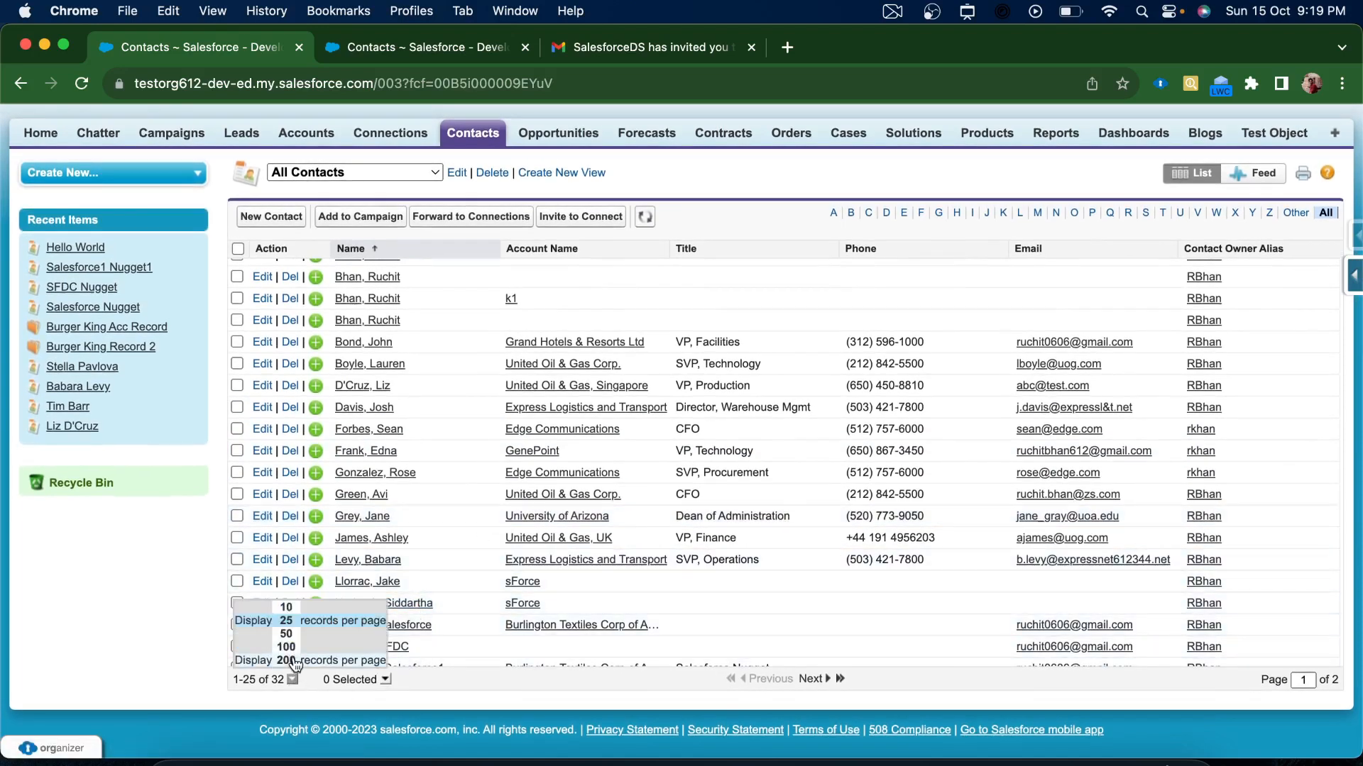
click(291, 660)
scroll(476, 550, up, 3)
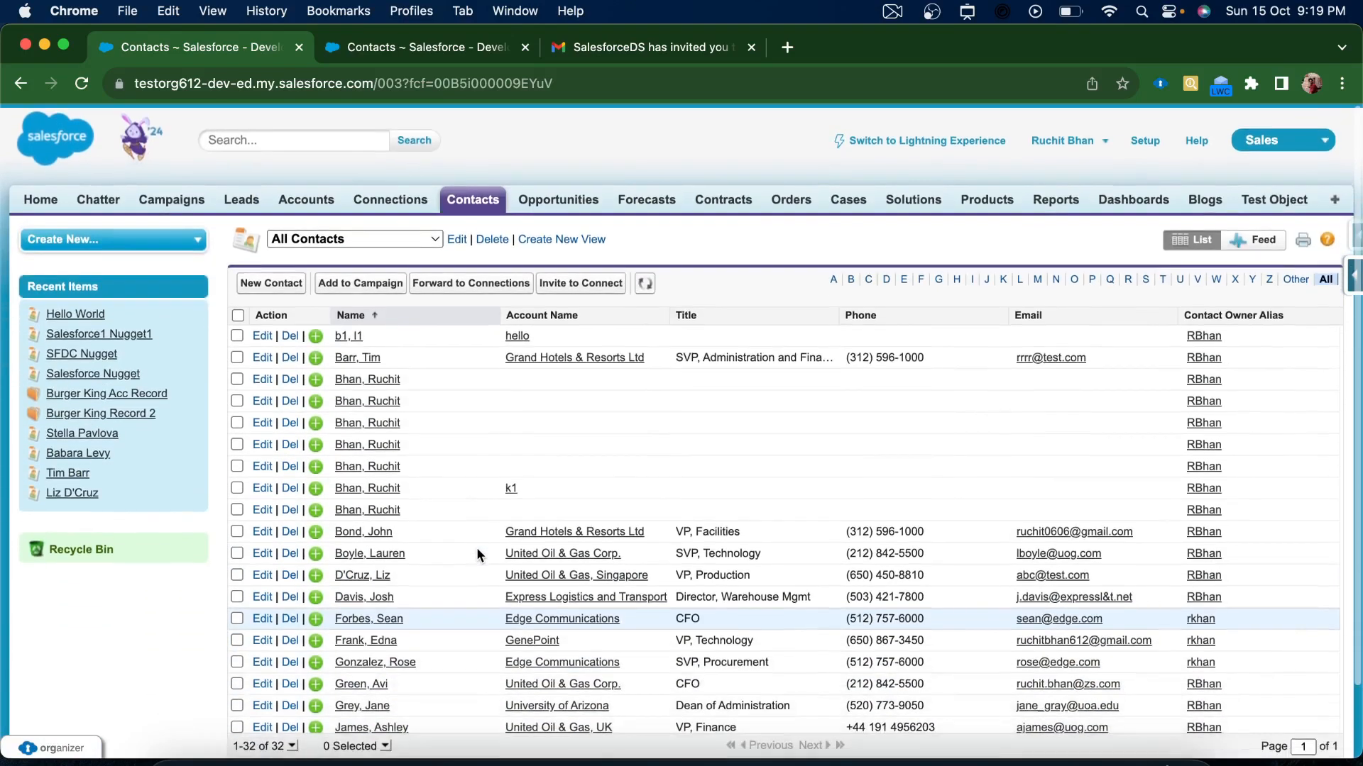
Try the H and M letter filters, then refresh and keep the All Contacts view
click(953, 277)
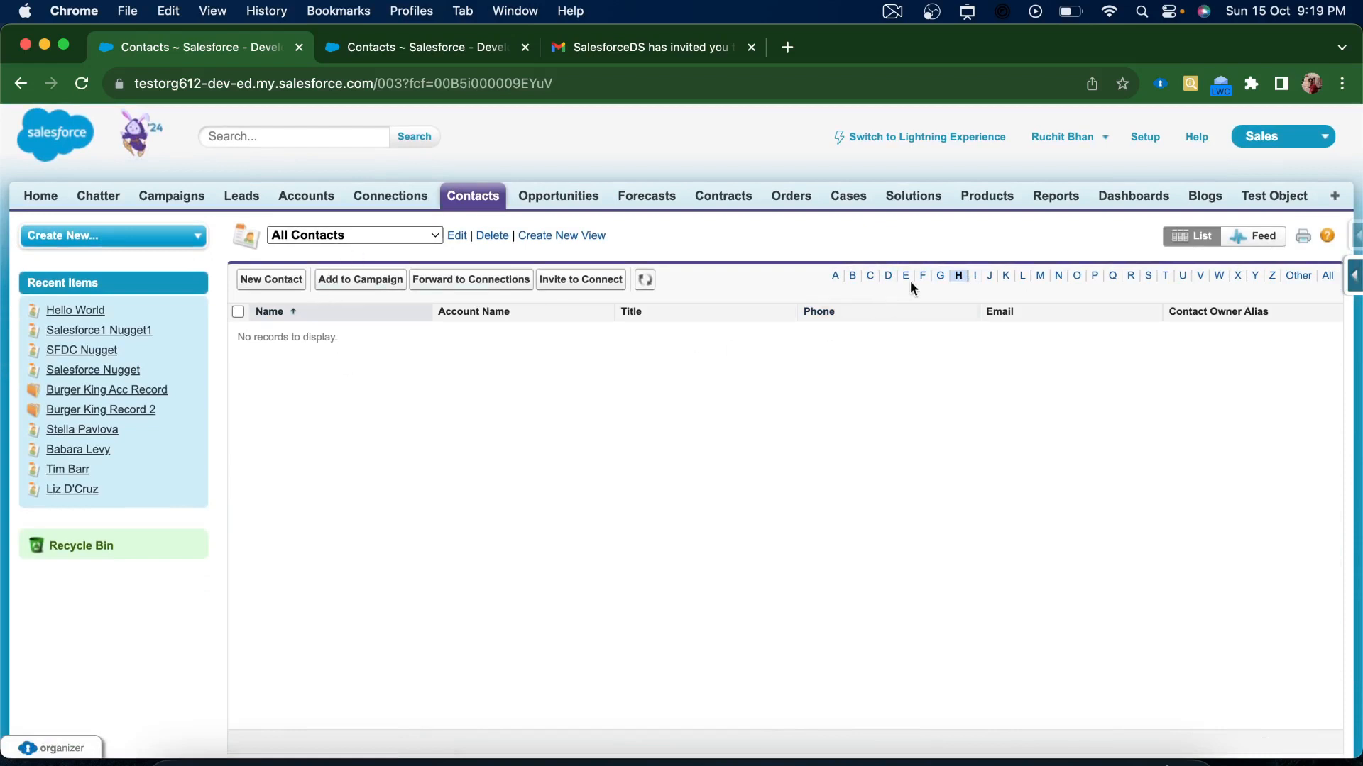
click(1039, 279)
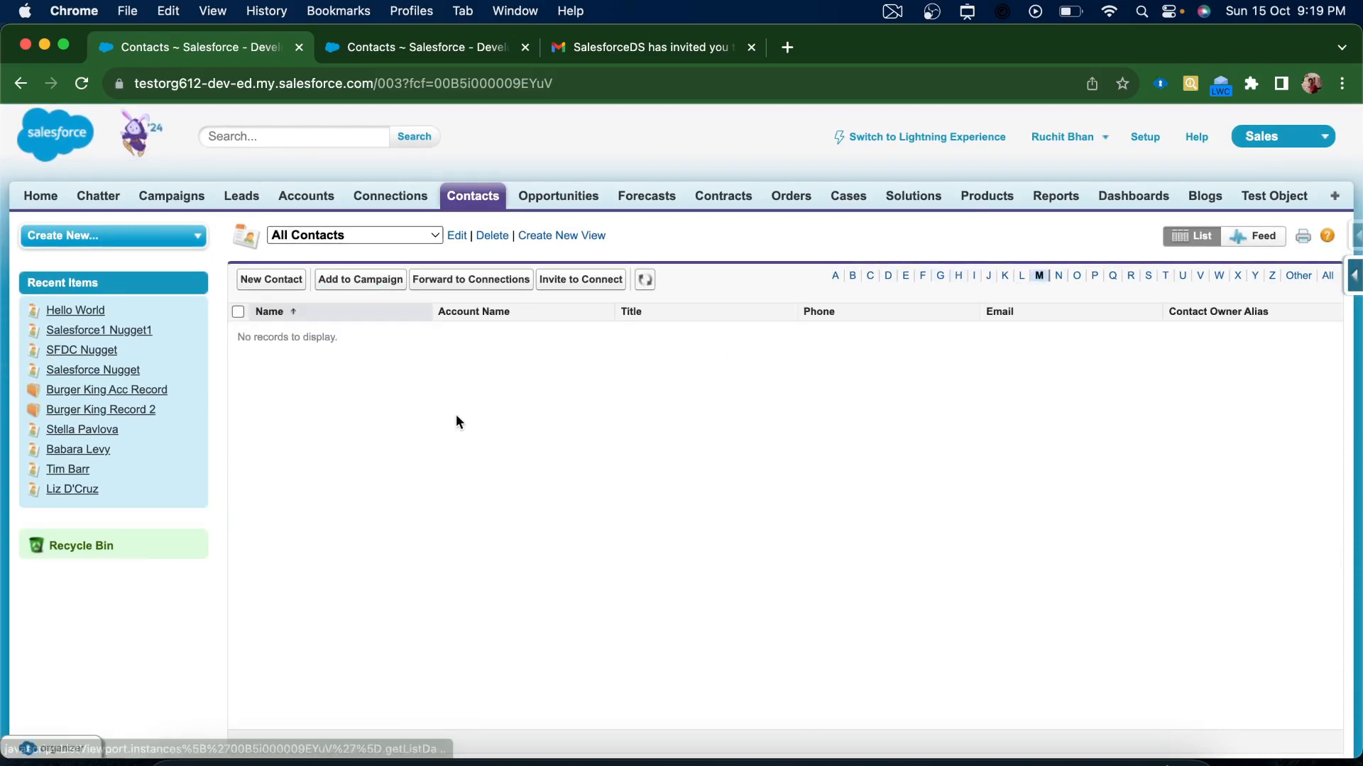
click(643, 278)
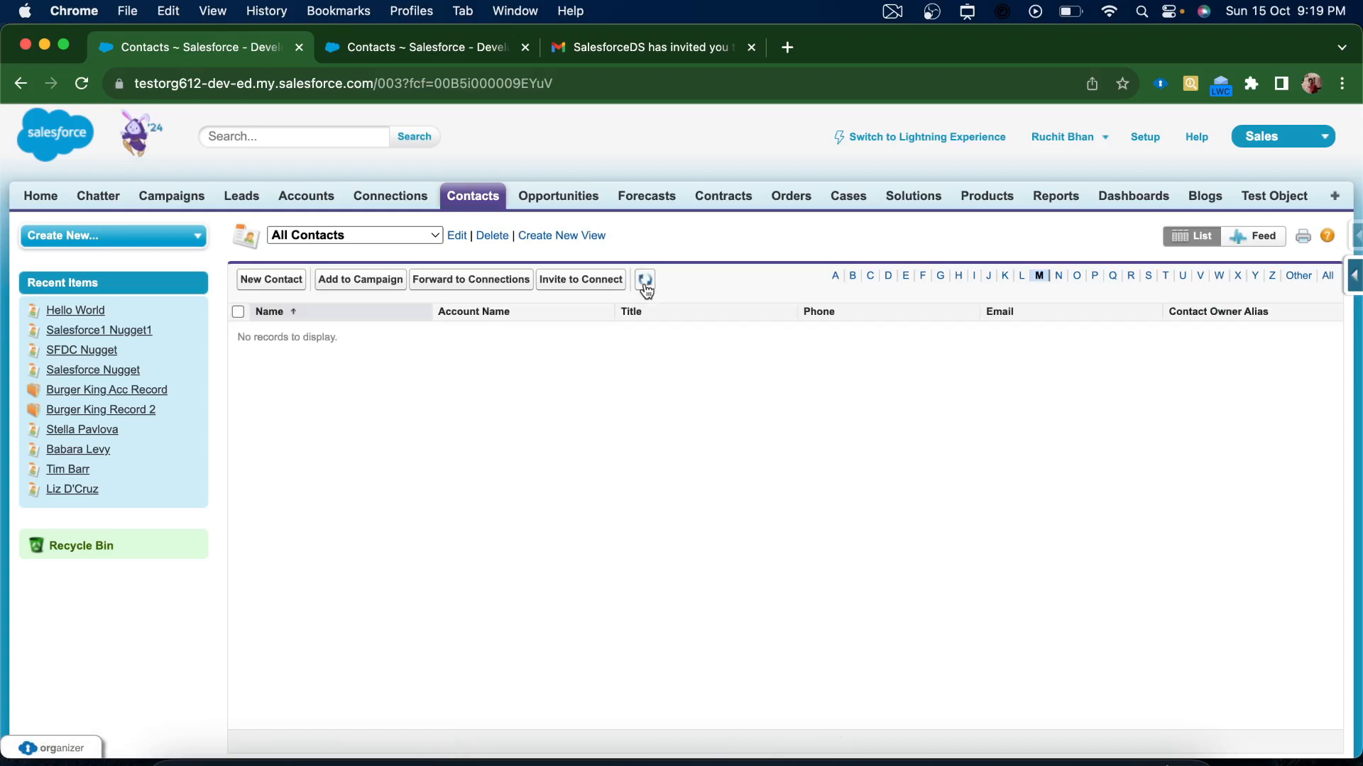
click(330, 237)
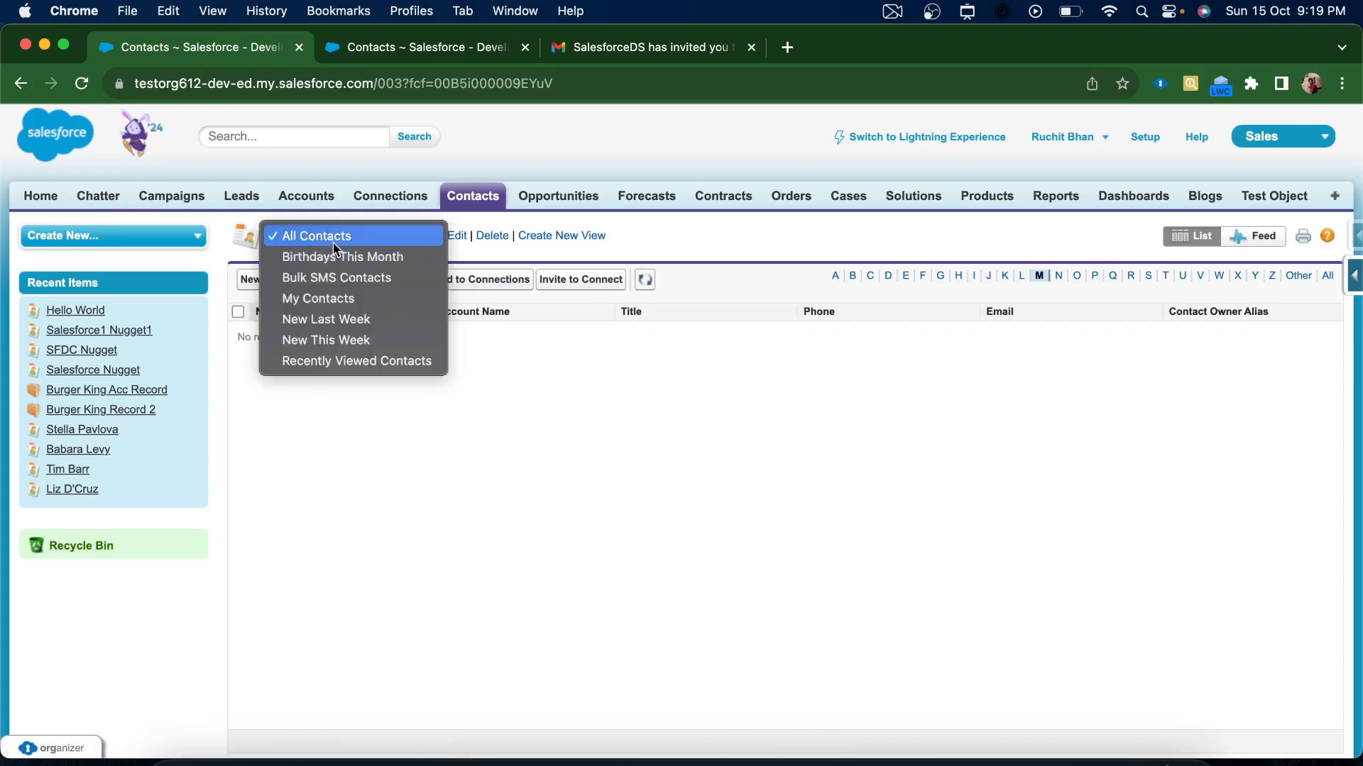
click(338, 242)
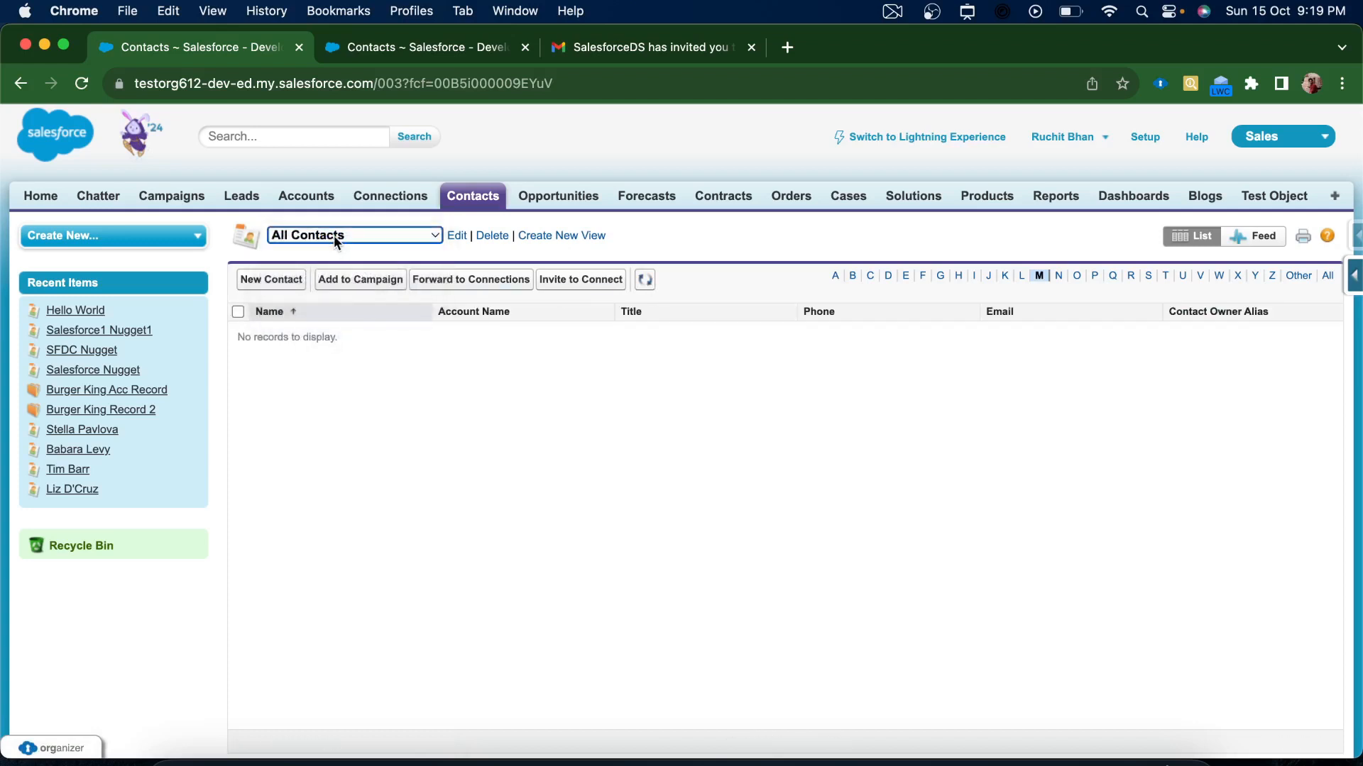
Reload All Contacts, filter to names starting with W, and tick World, Hello
click(20, 84)
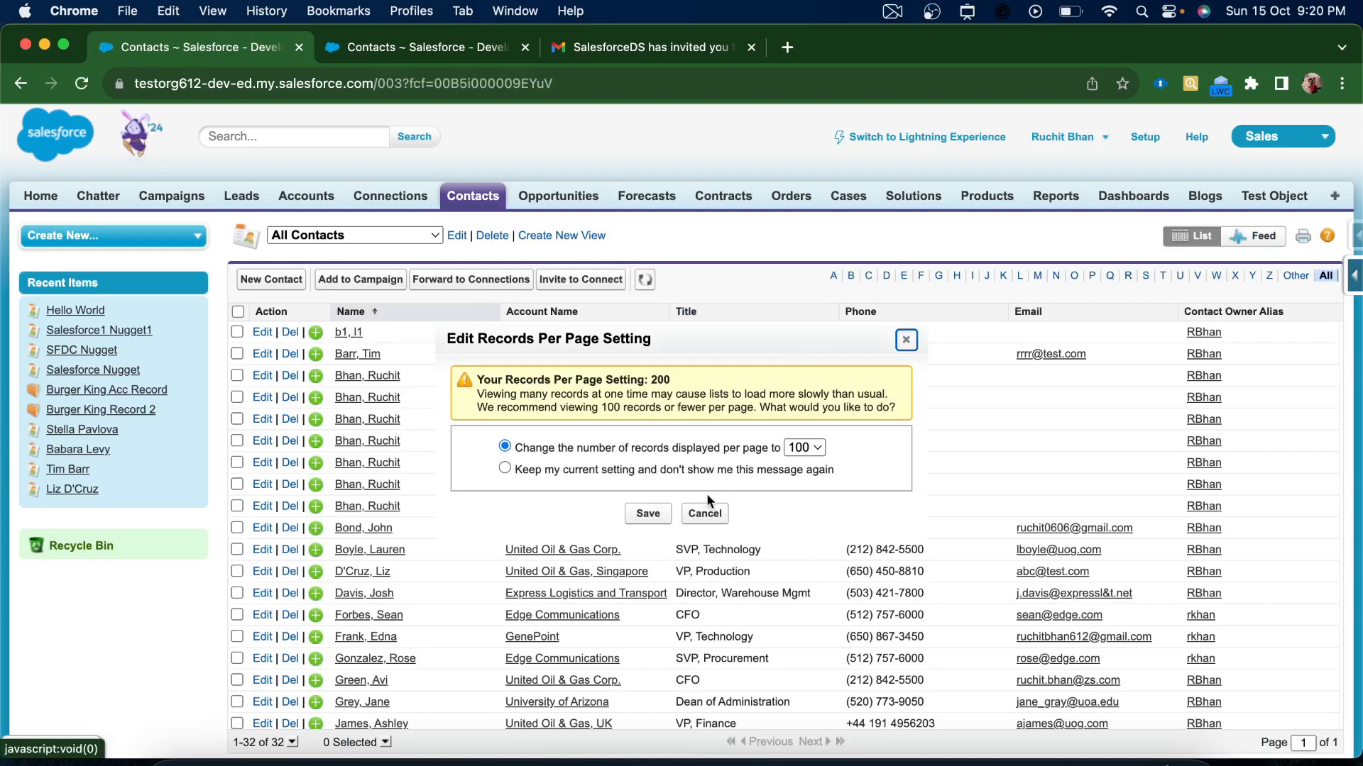
click(693, 515)
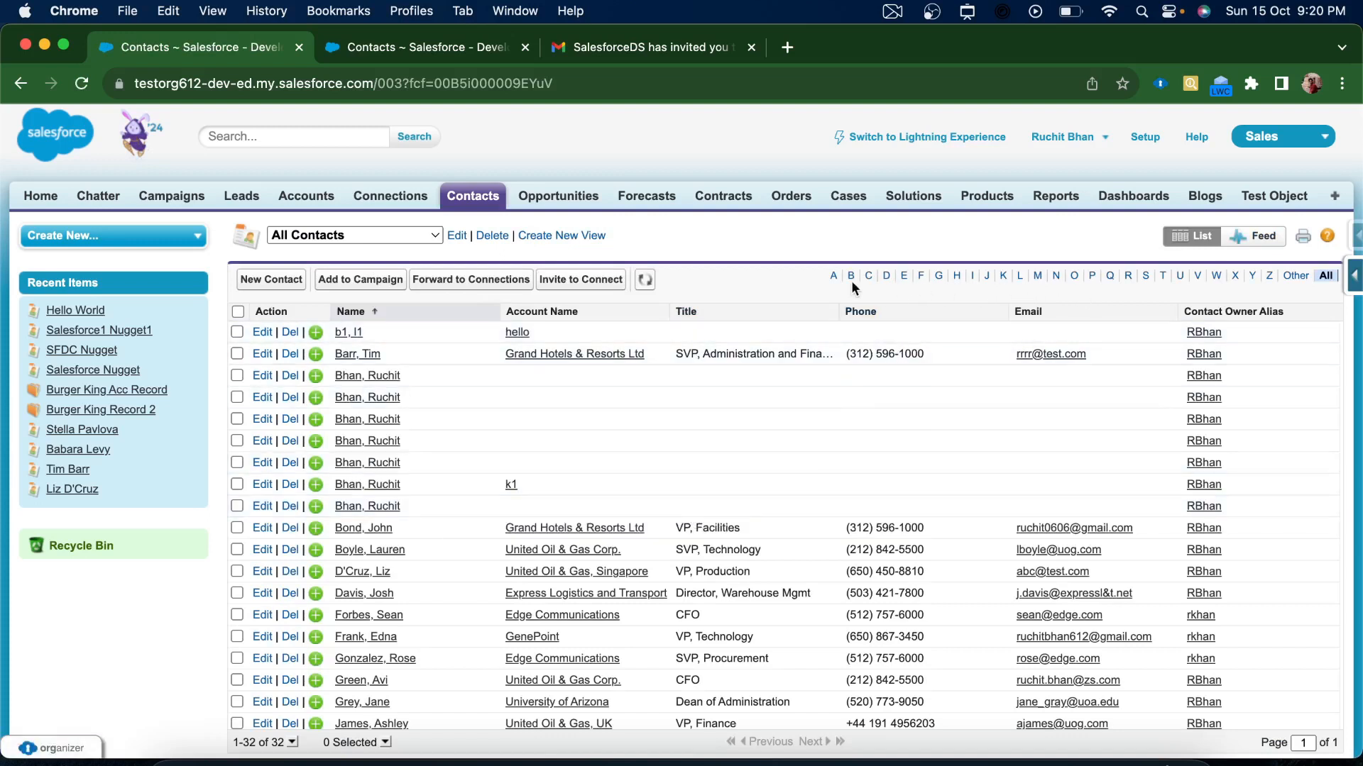
click(1216, 276)
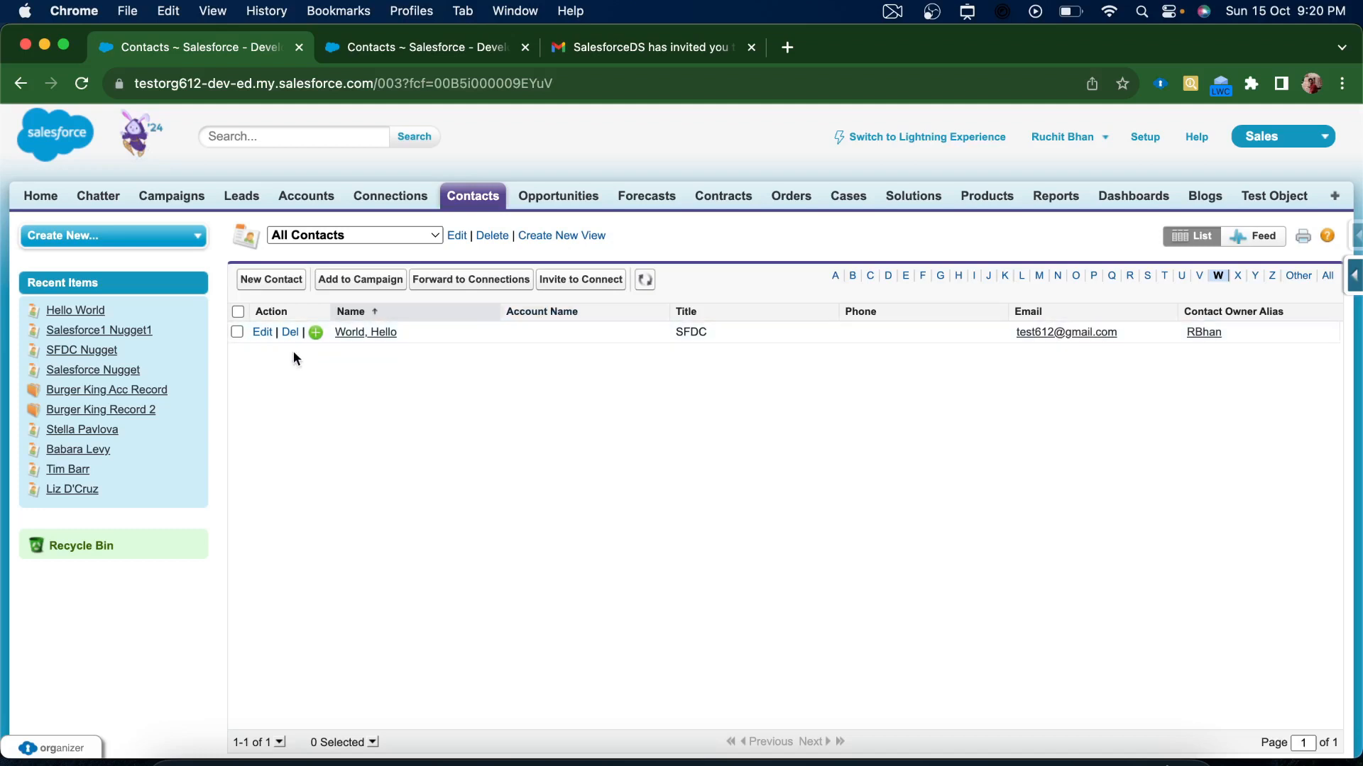
click(237, 332)
Forward Mr. Hello World to the Self connection and keep 100 records per page
click(460, 281)
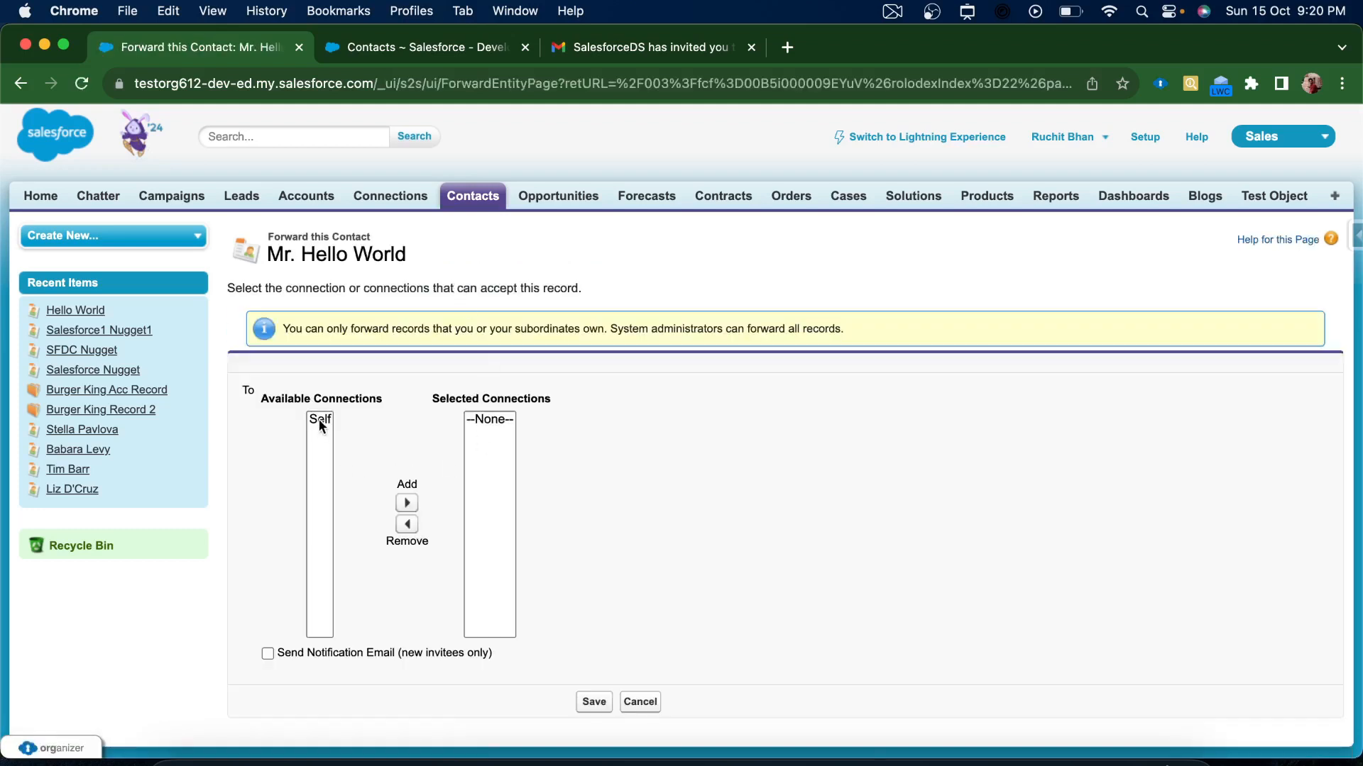
click(318, 419)
click(406, 504)
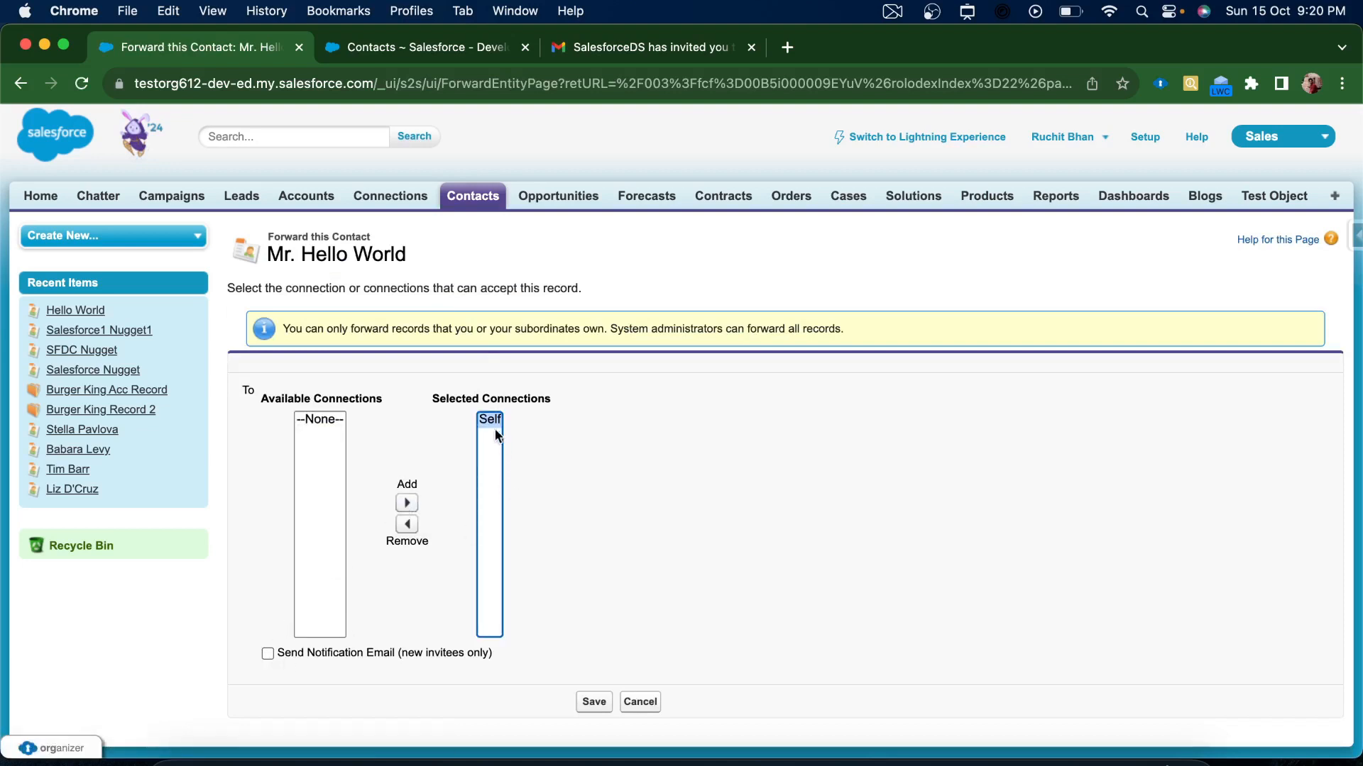
click(594, 702)
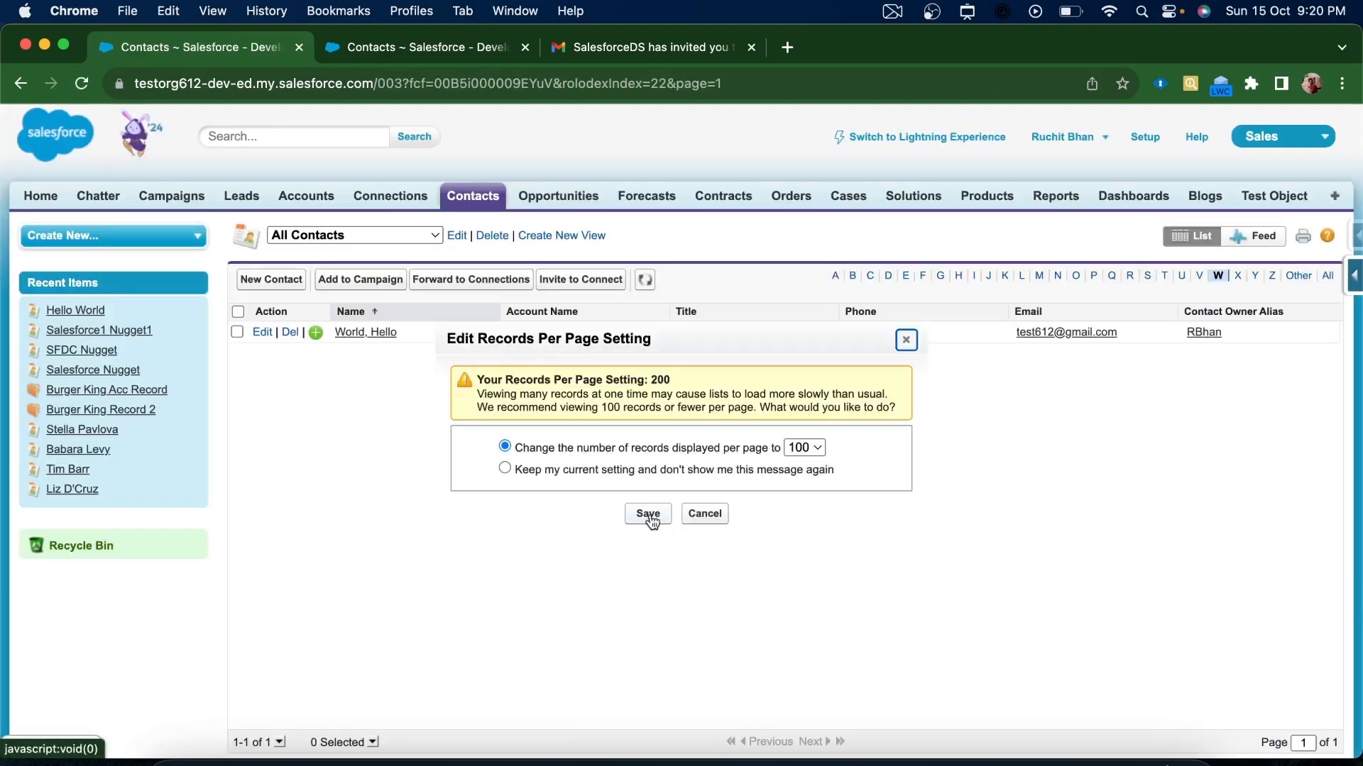
click(648, 515)
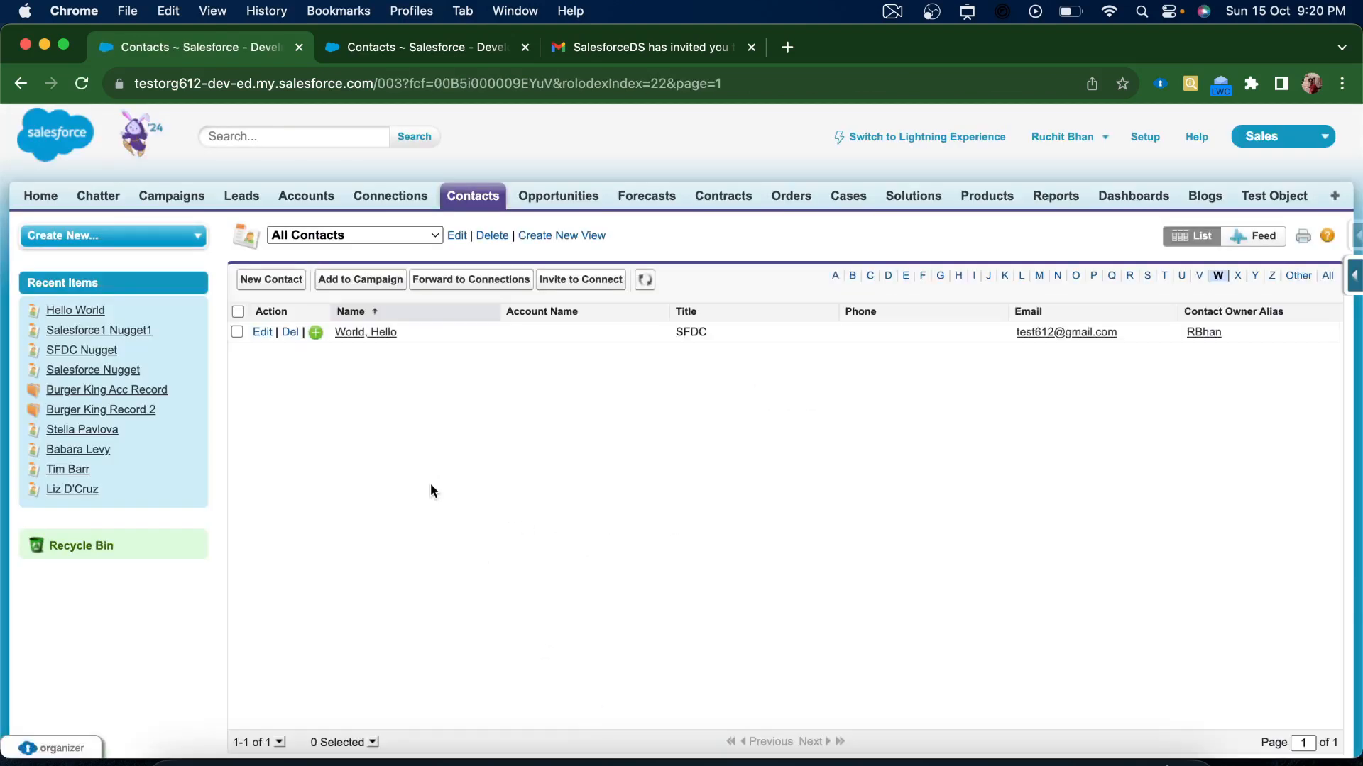
In the second org's contacts list, refresh twice and try the Recently Viewed Contacts view
click(422, 57)
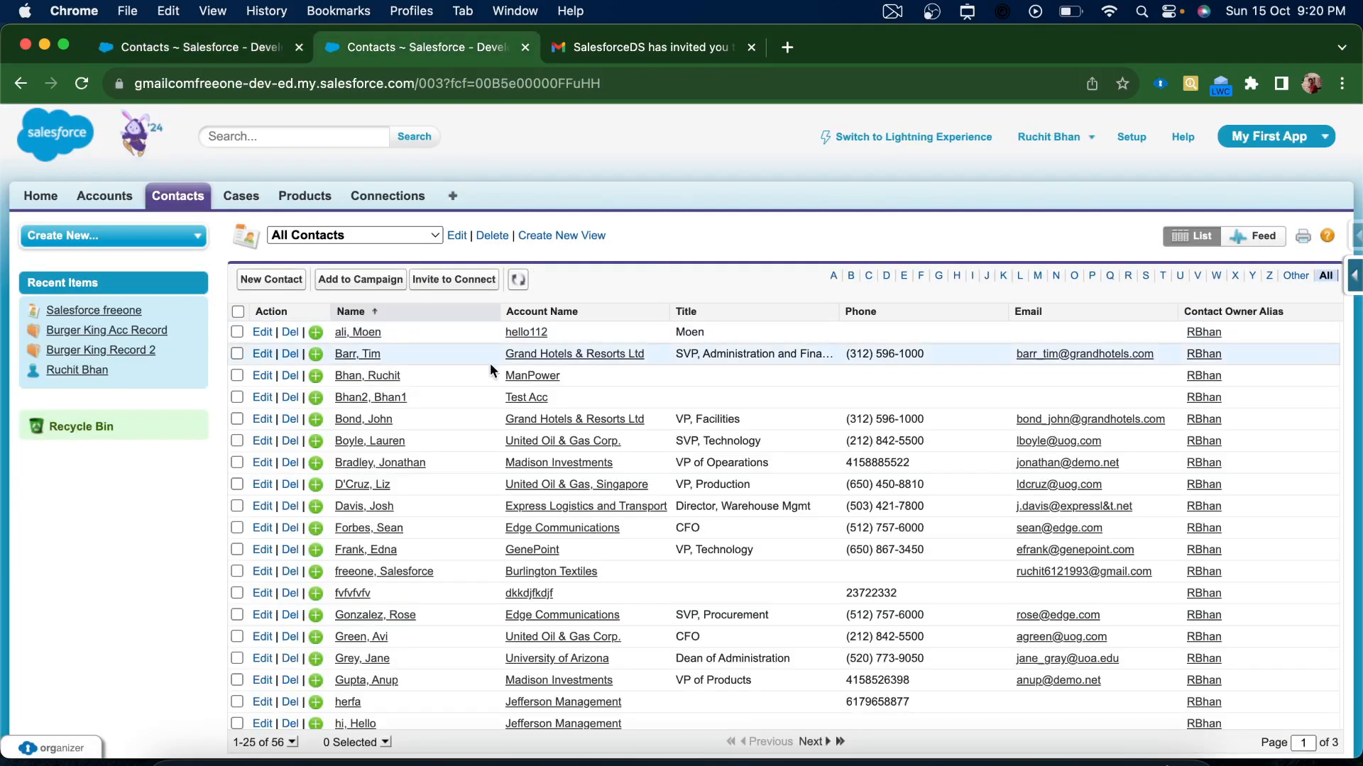
click(518, 281)
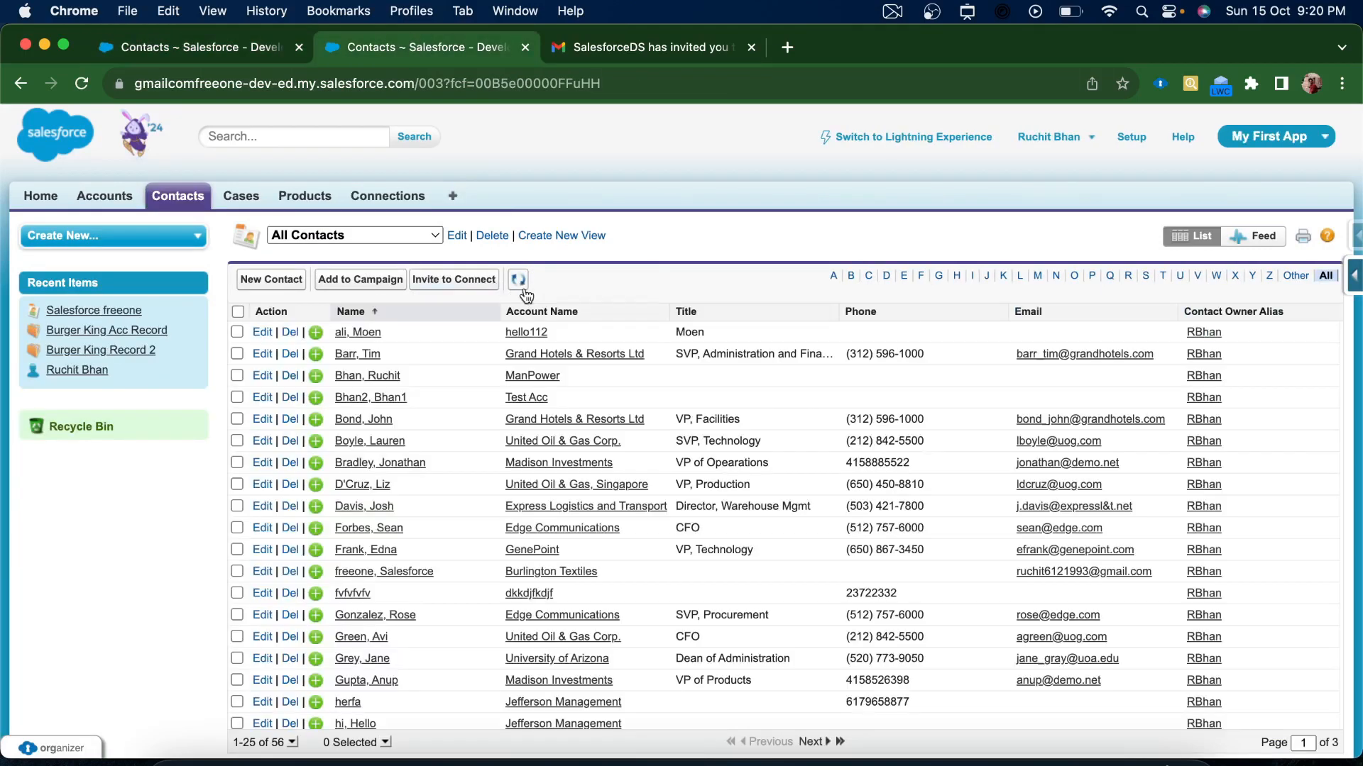
click(519, 280)
click(425, 238)
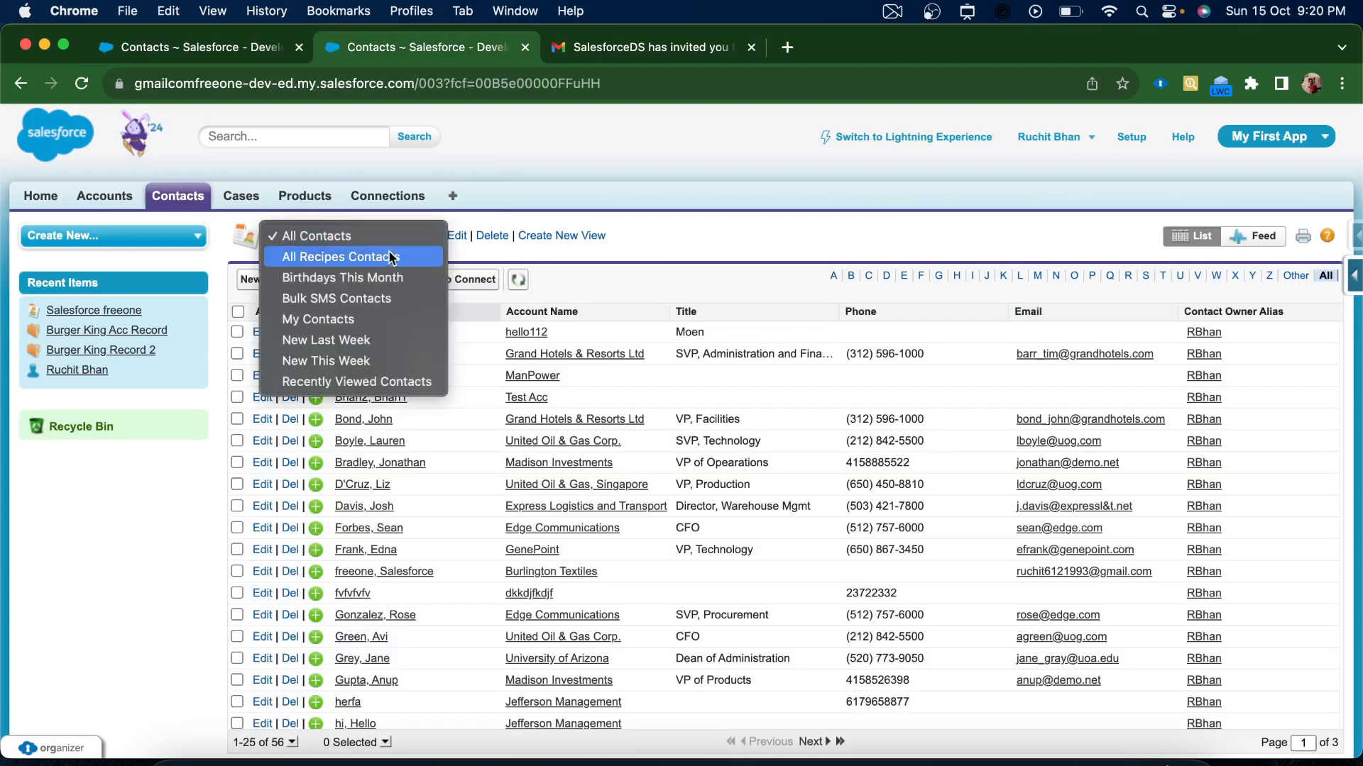
click(350, 381)
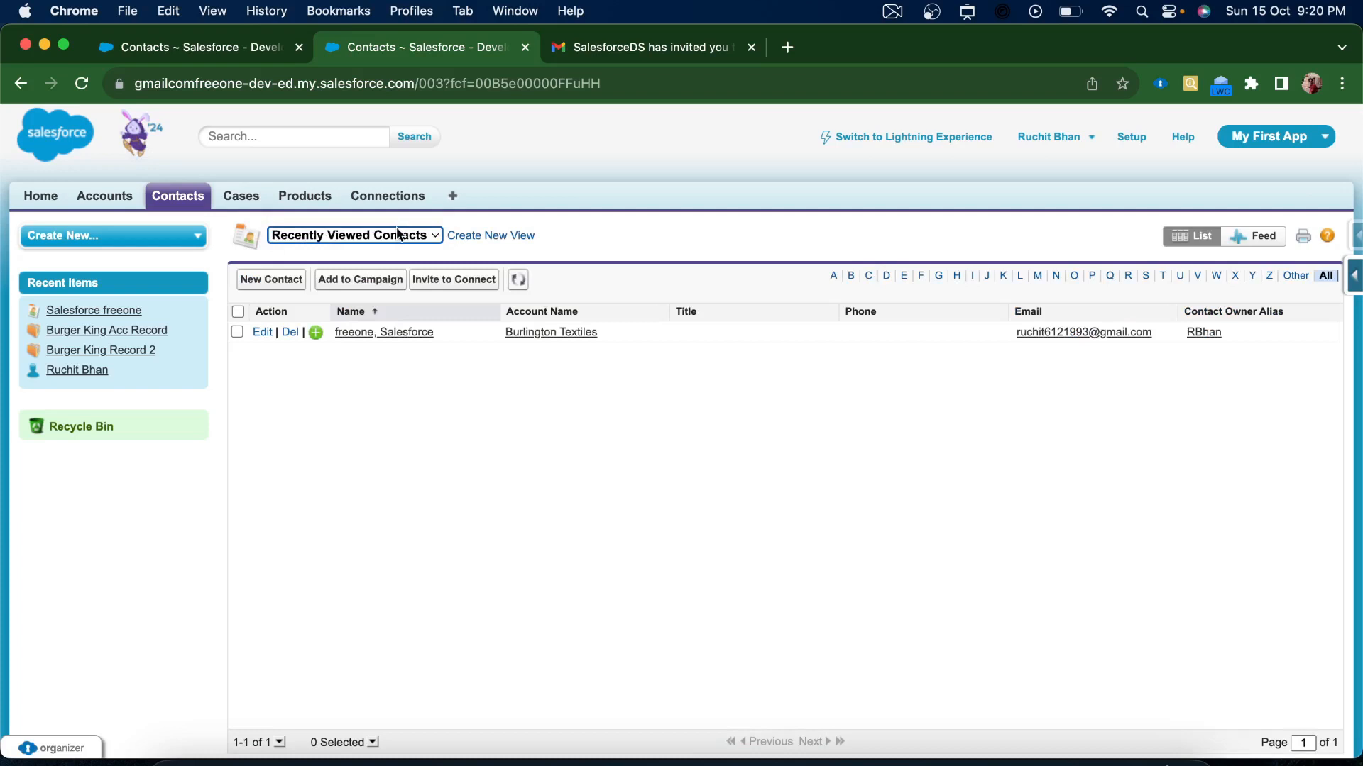
Switch to the New This Week view, refresh, and open the World, Hello record
click(372, 237)
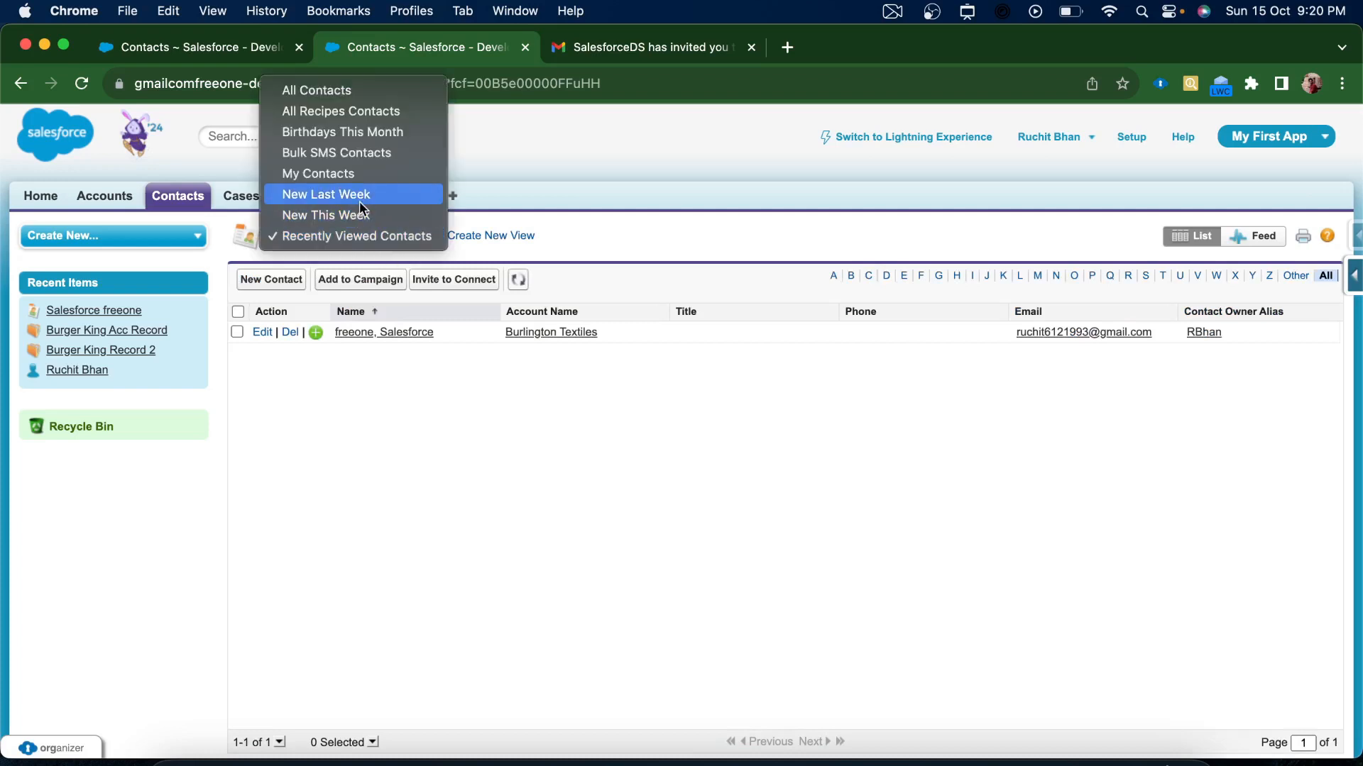
click(354, 216)
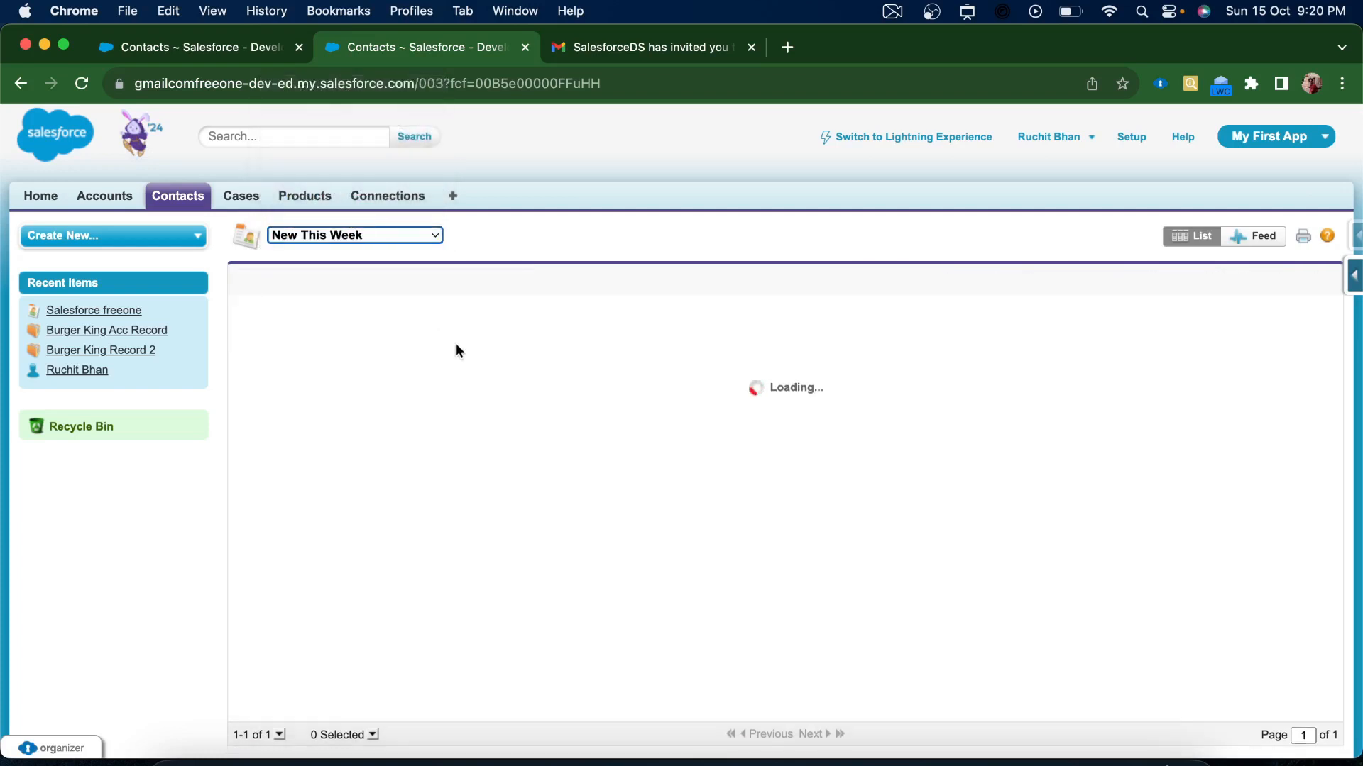
click(519, 280)
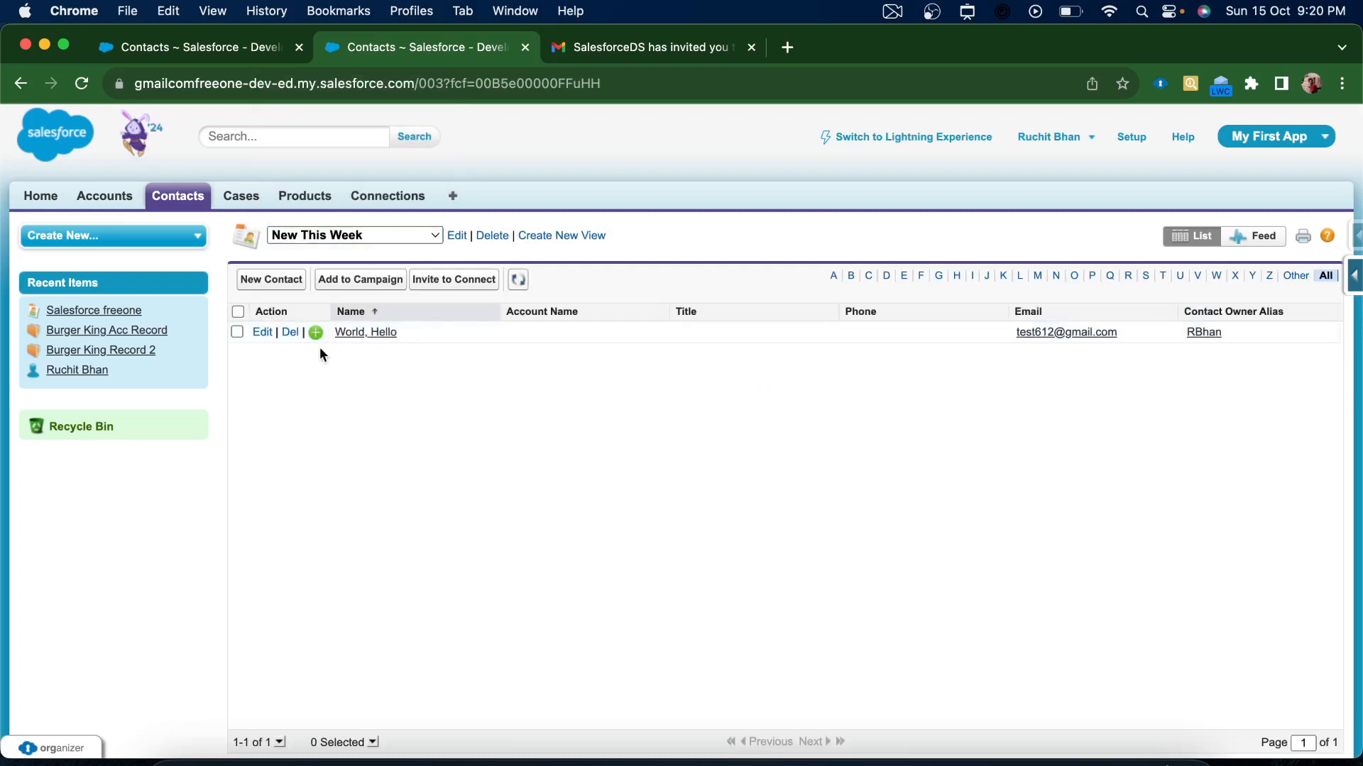
click(364, 335)
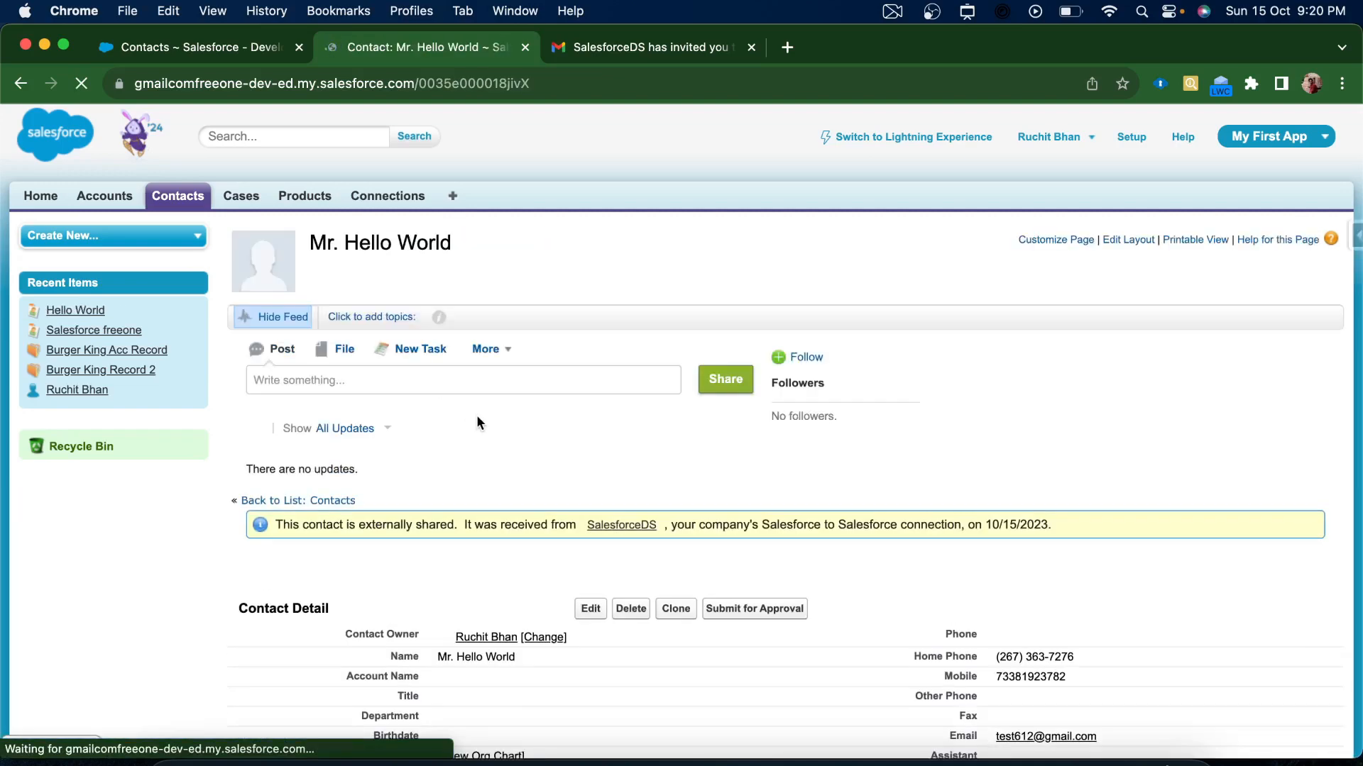
Scroll through the received Mr. Hello World details, going back and forward to return to the record
scroll(477, 423, down, 3)
scroll(1016, 505, down, 2)
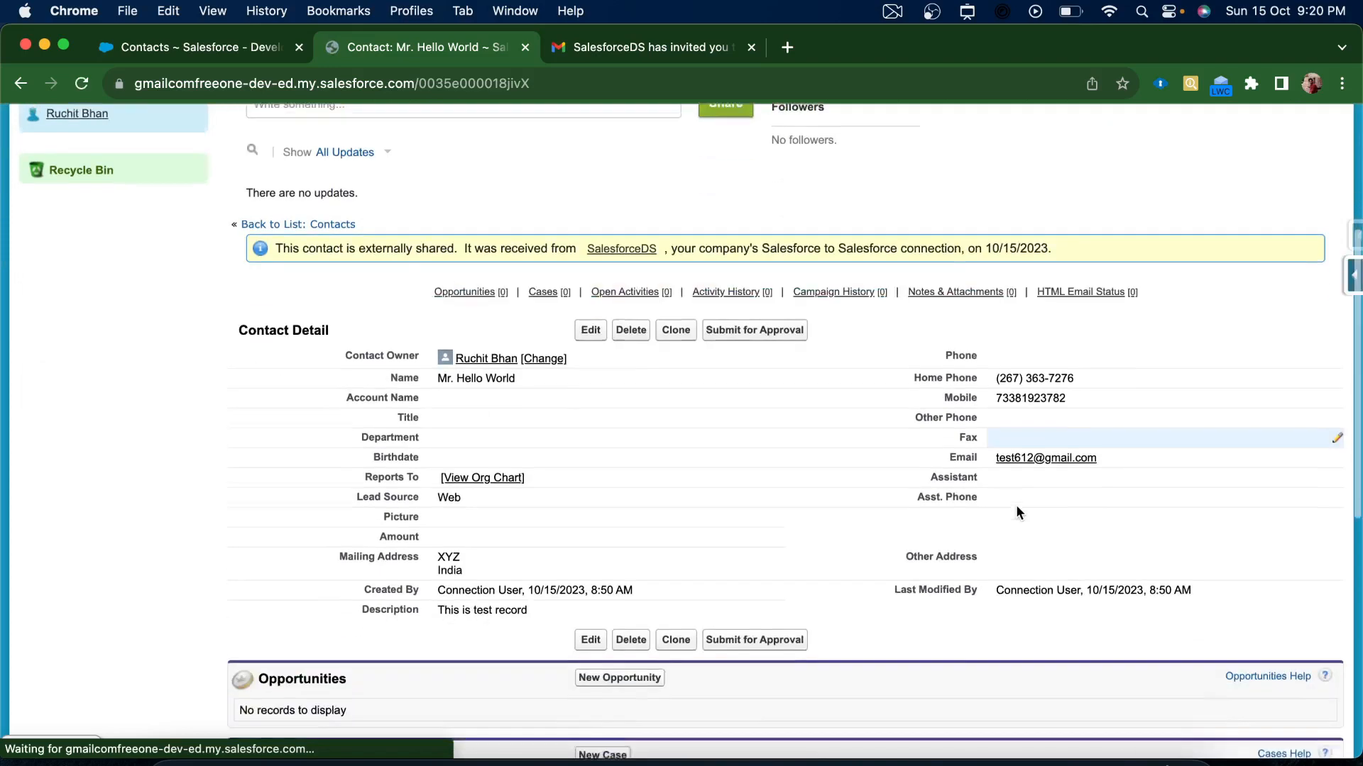
scroll(803, 506, left, 5)
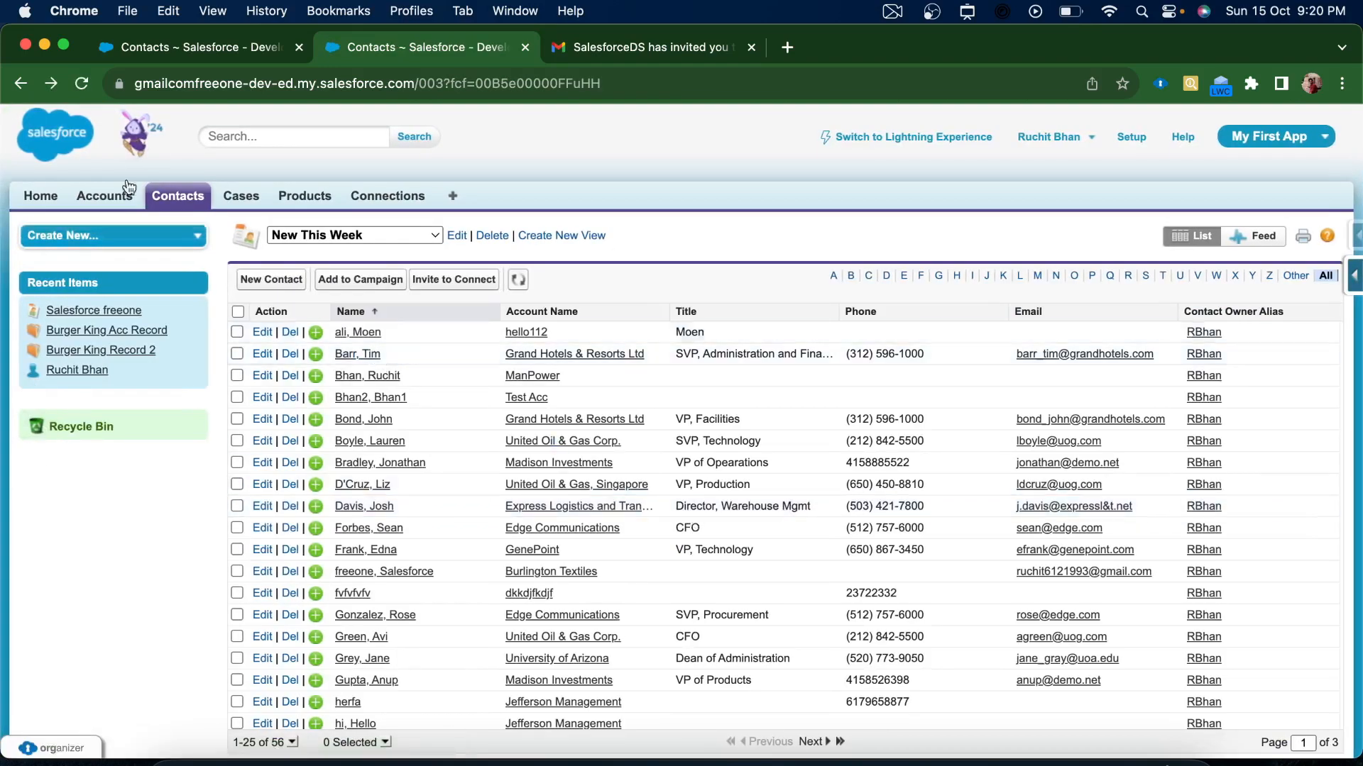
click(19, 84)
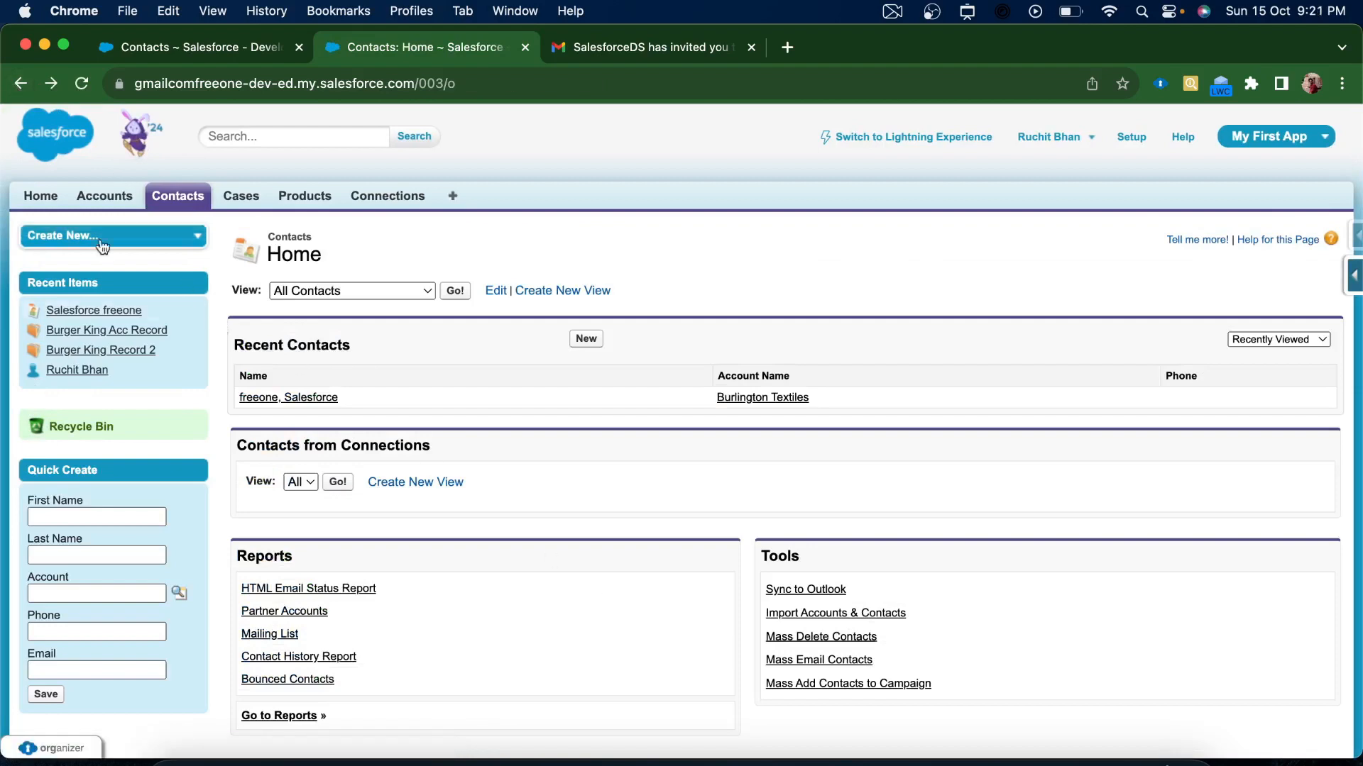
click(50, 84)
click(50, 85)
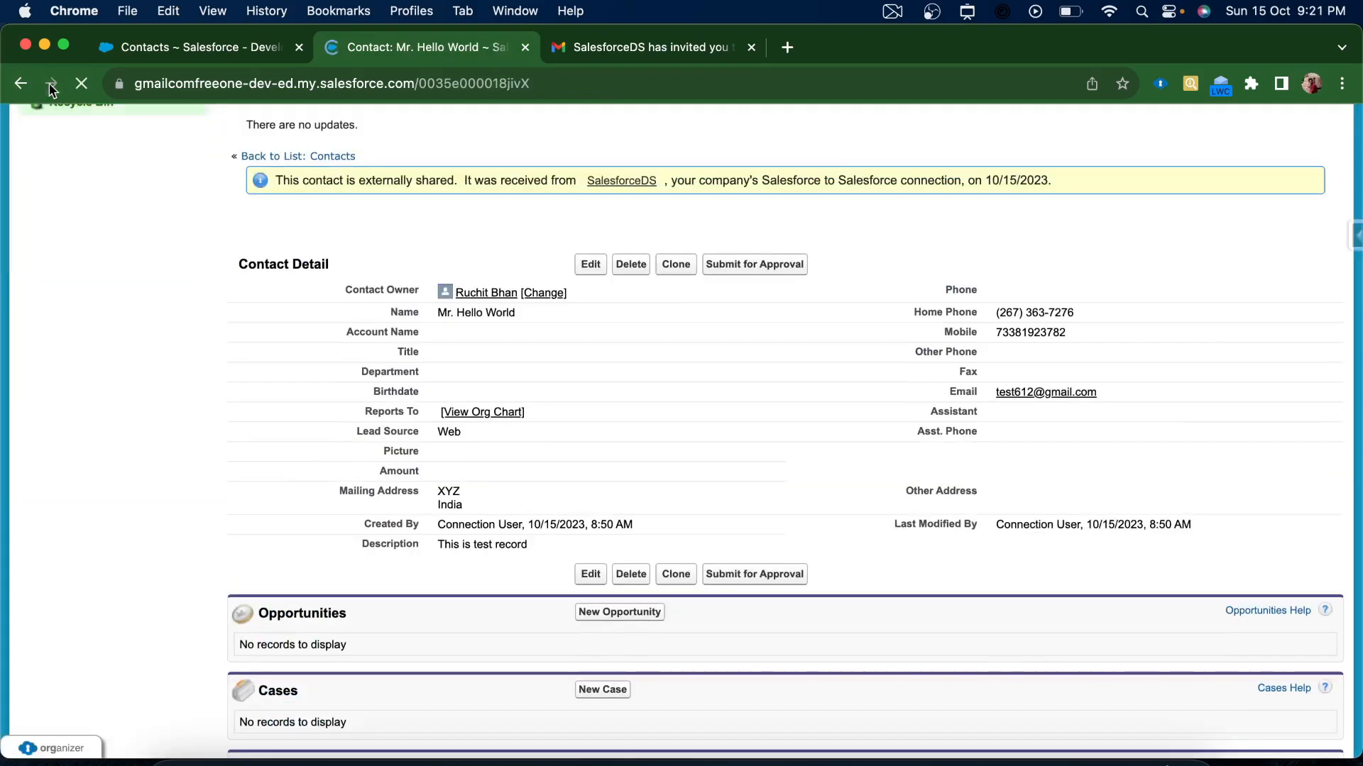
scroll(927, 598, down, 2)
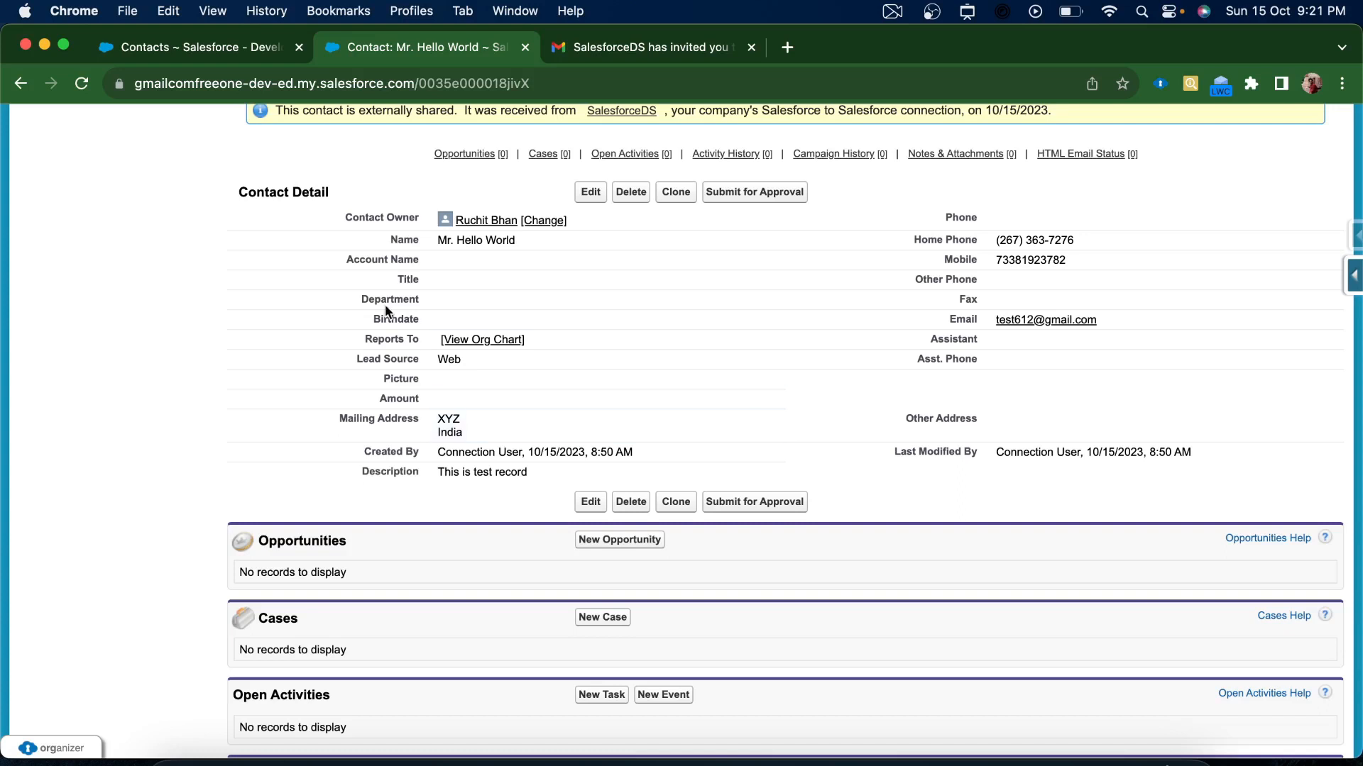
In the first org, open World, Hello, replace its Mobile number, and save
click(183, 62)
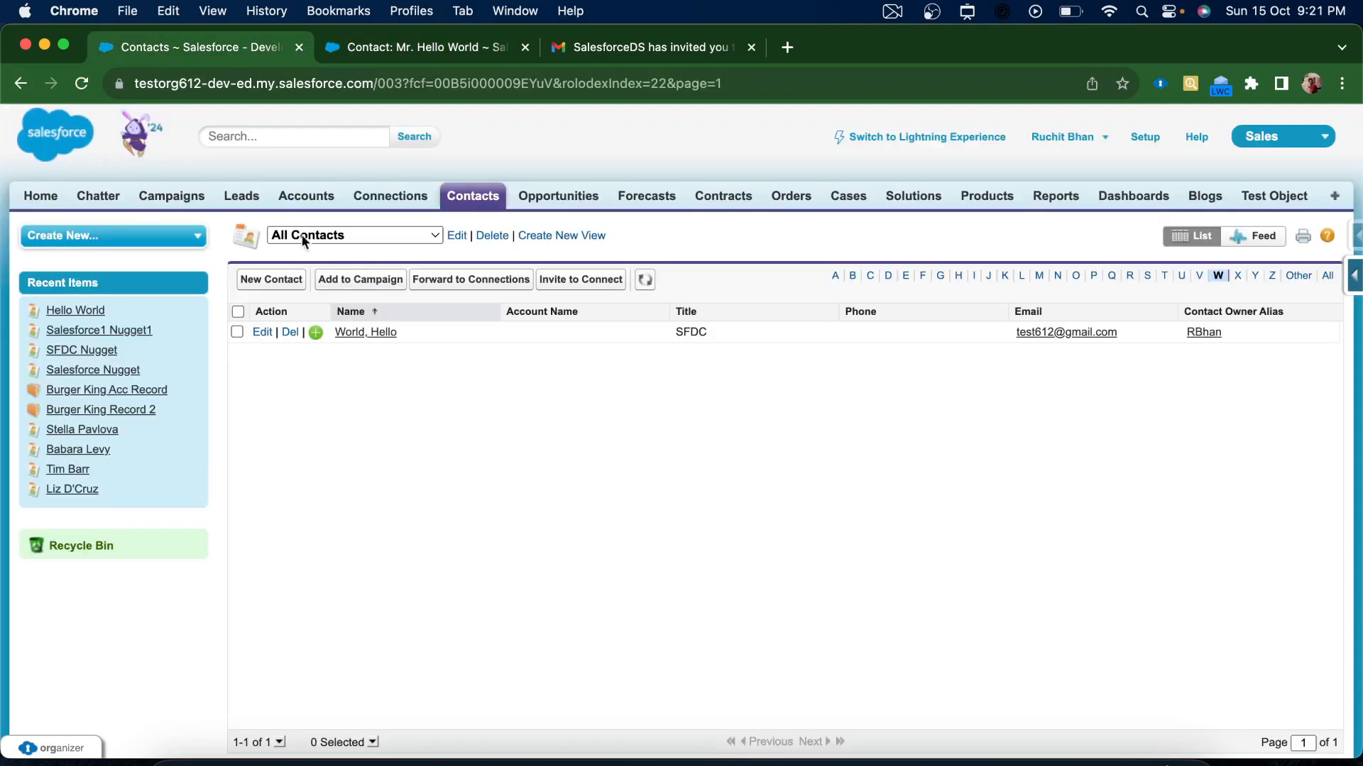
click(365, 332)
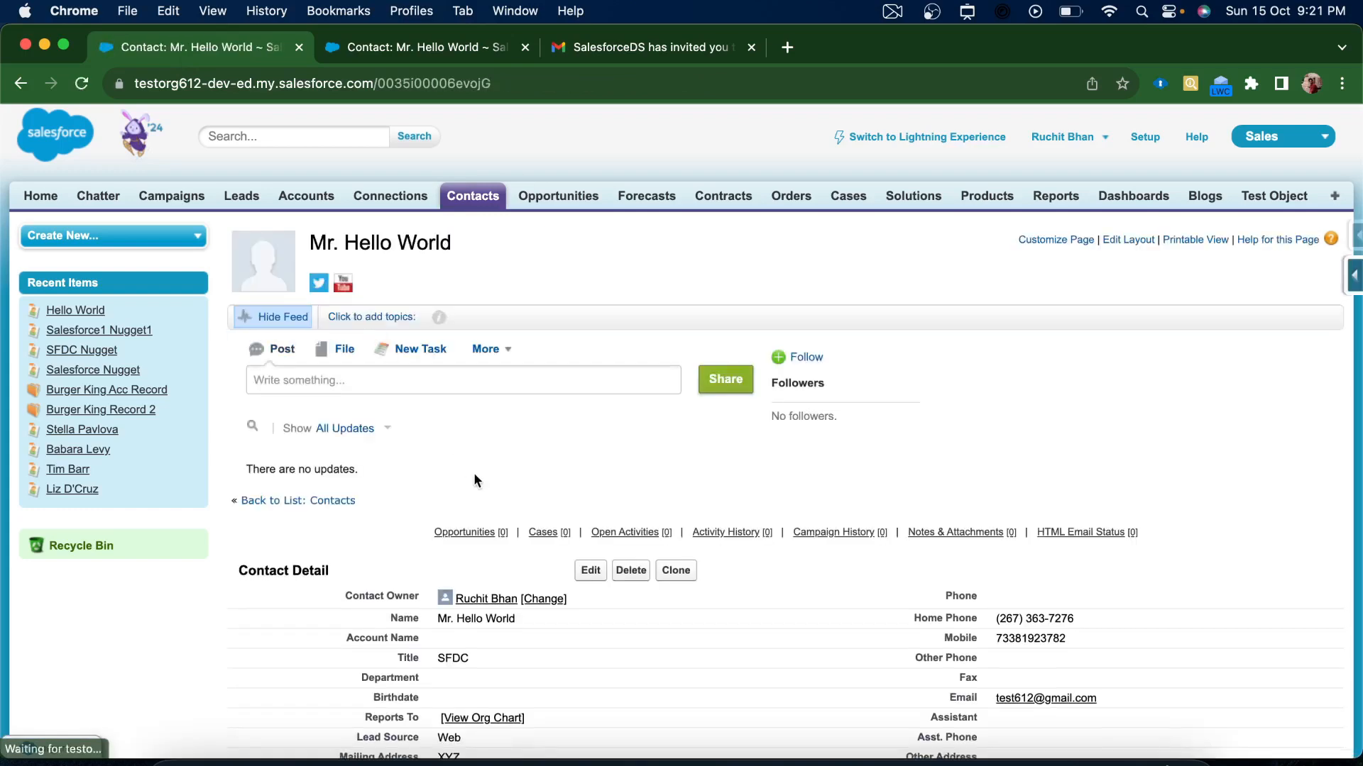
scroll(474, 473, down, 5)
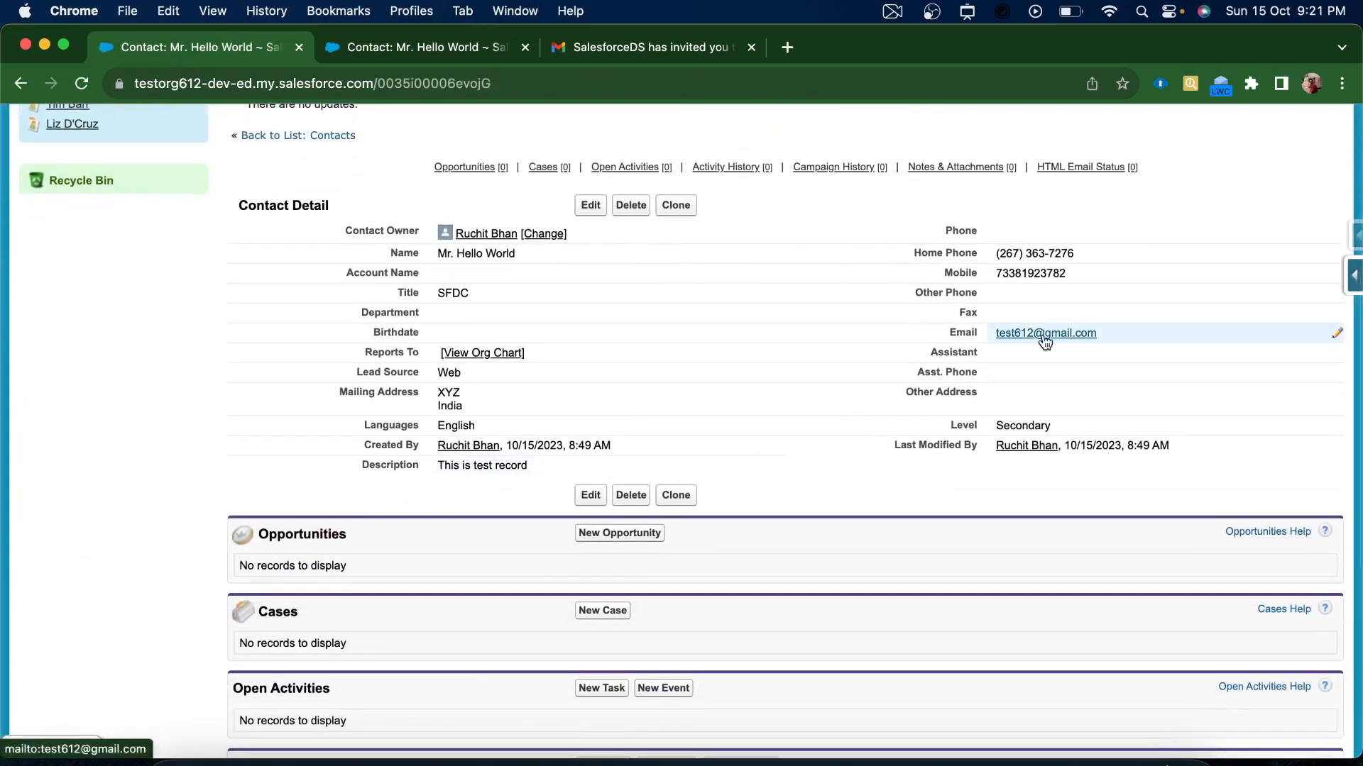
double_click(1087, 273)
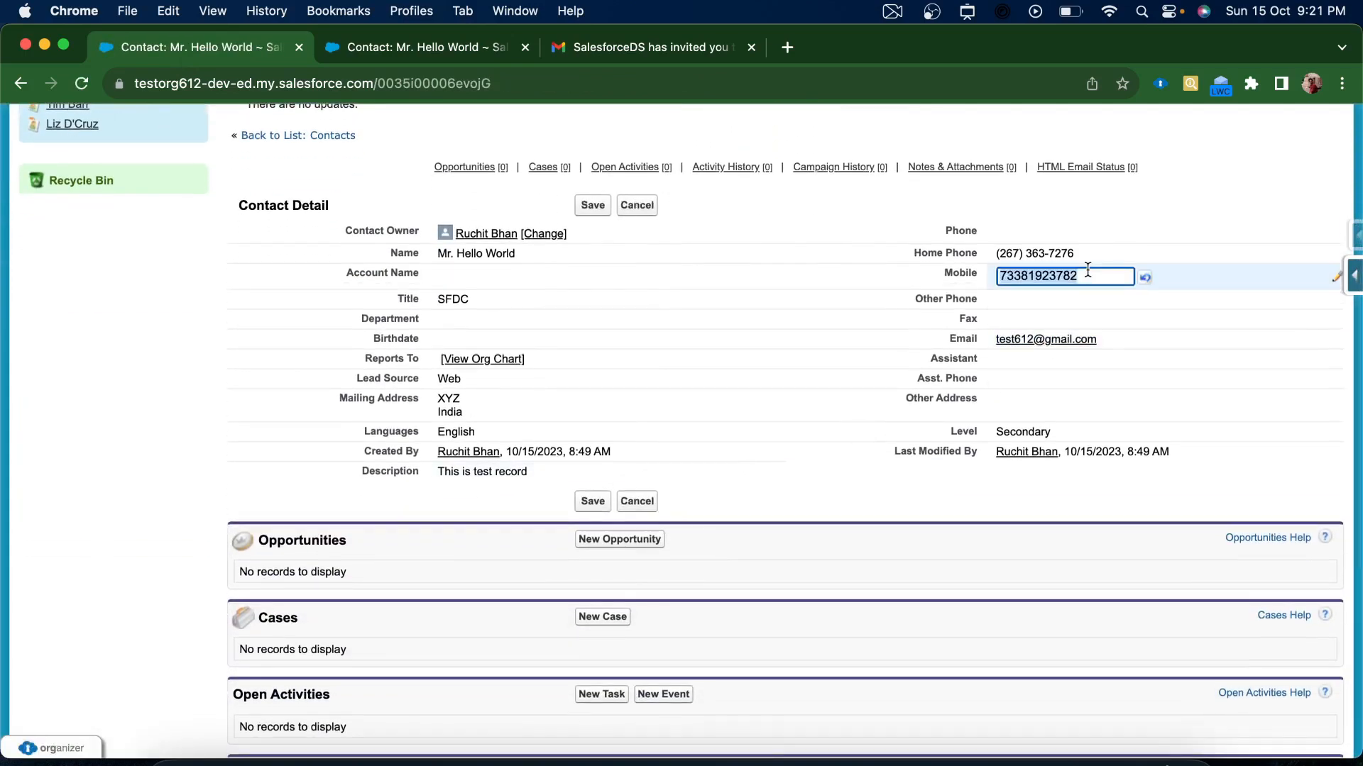
key(BackSpace)
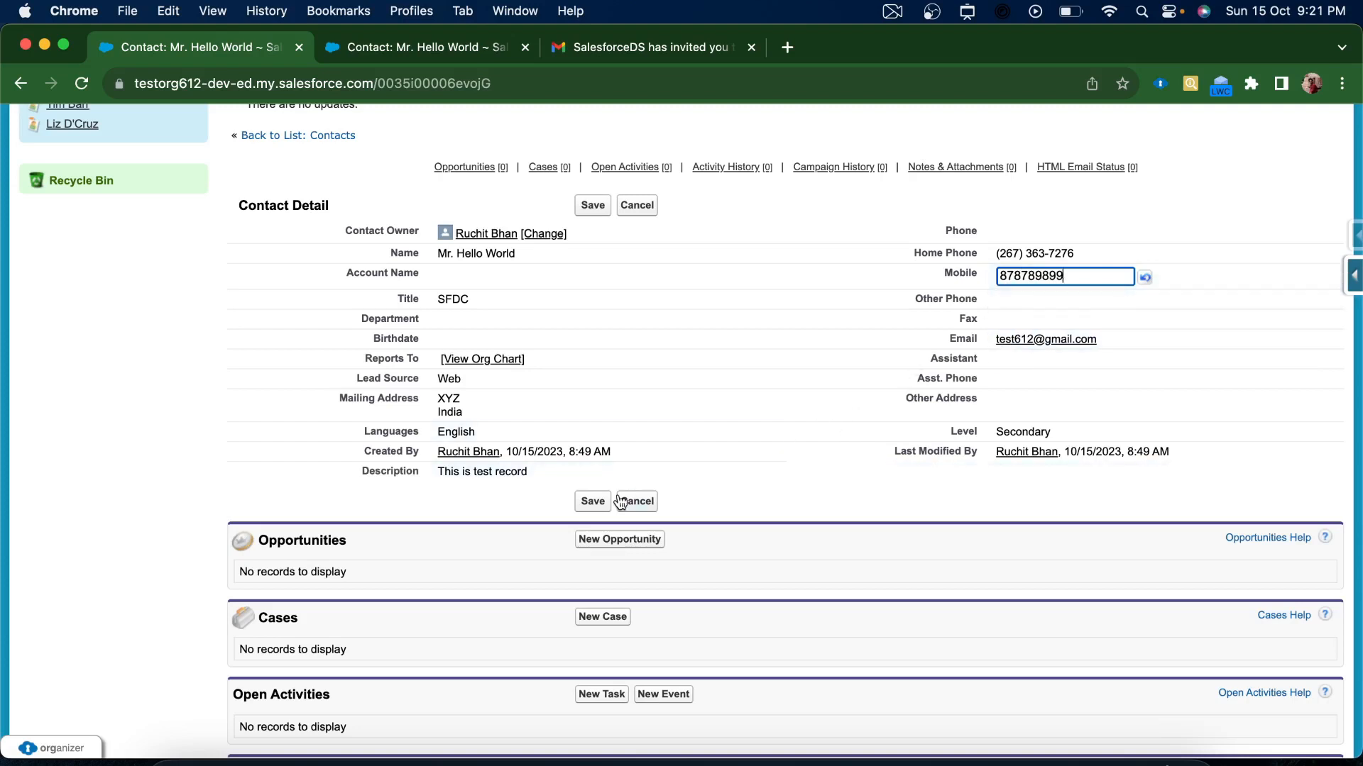
click(580, 504)
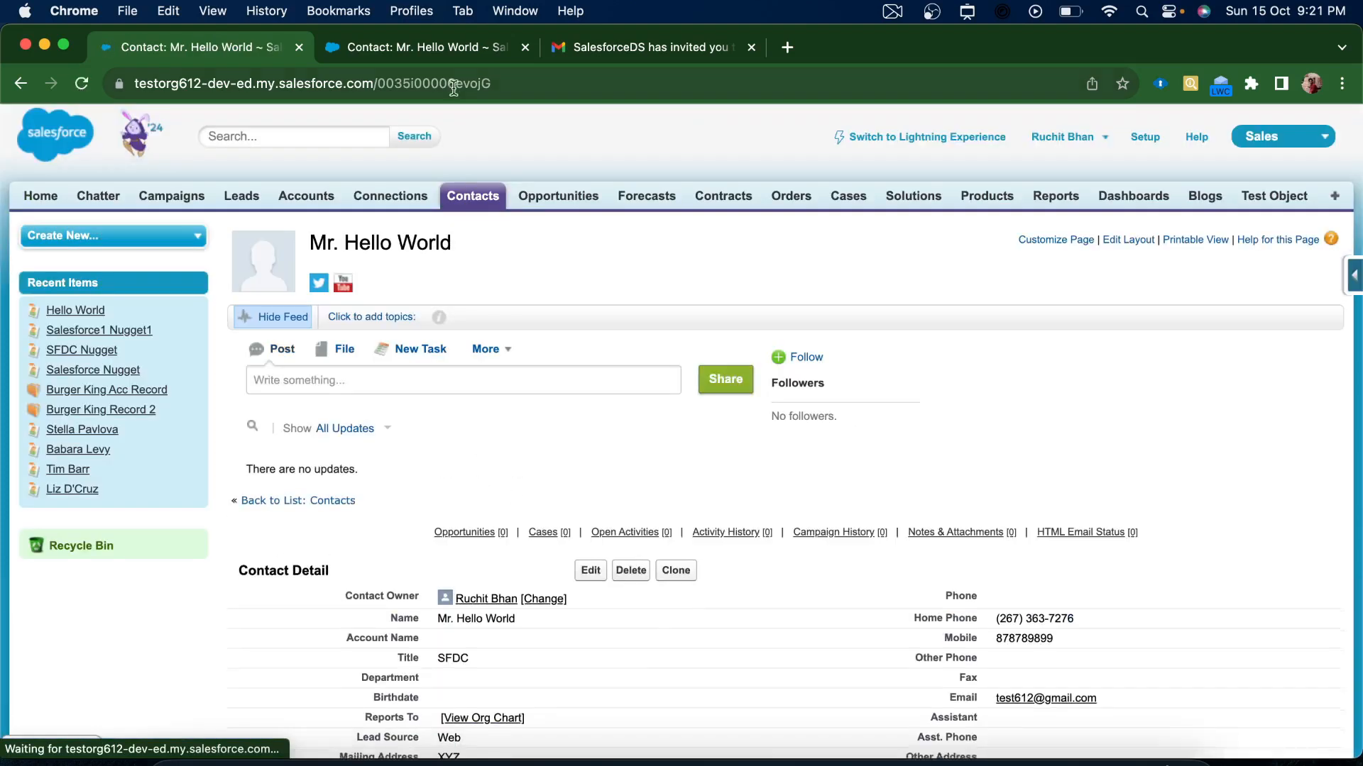
key(ctrl+Tab)
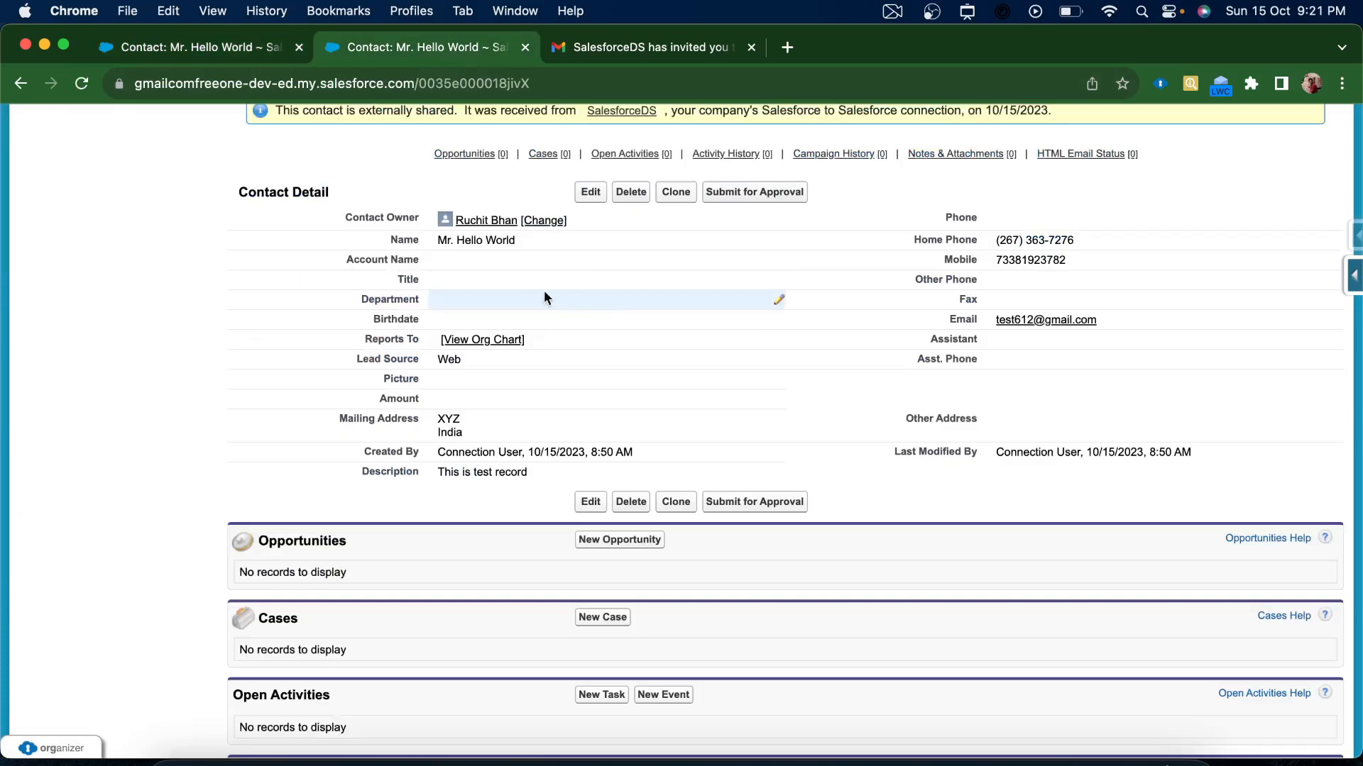
Reload the received Hello World page and scroll Contact Detail to check its Mobile number
click(82, 85)
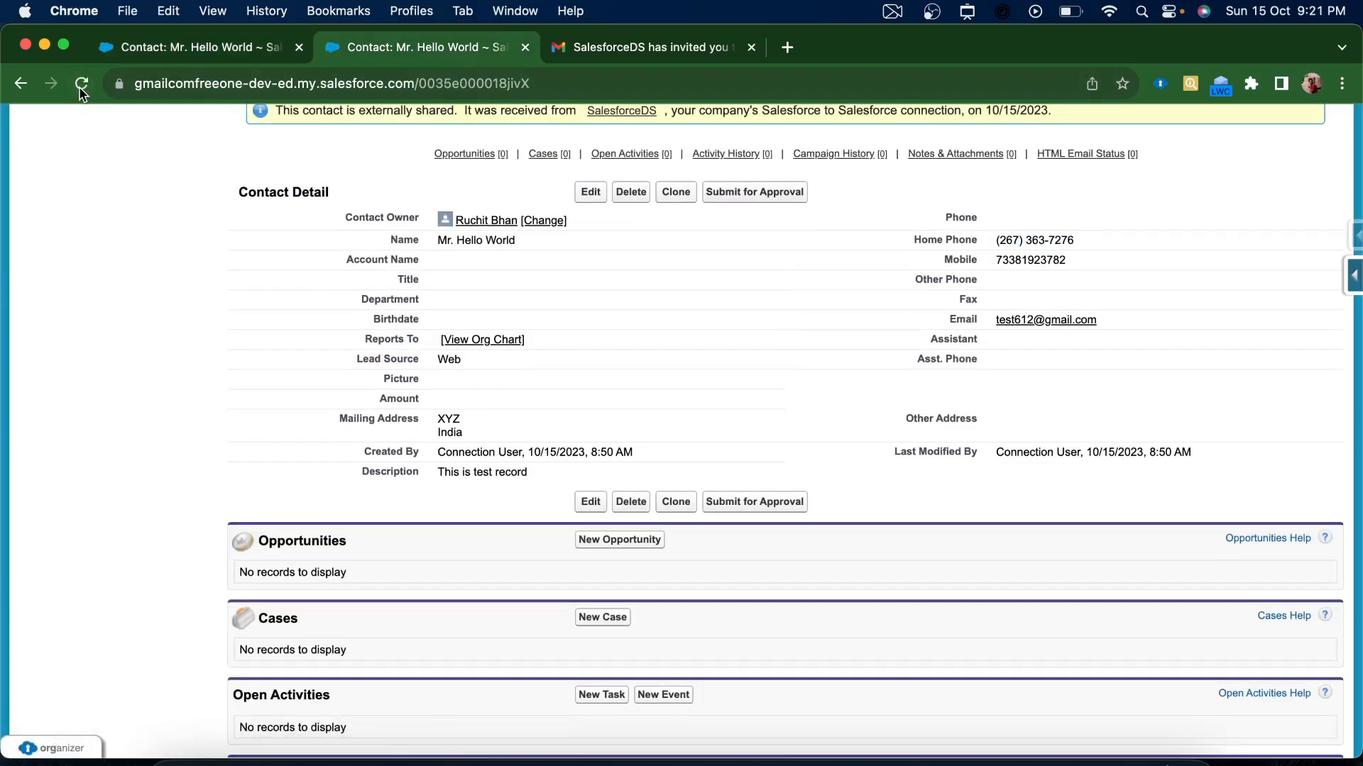
click(81, 90)
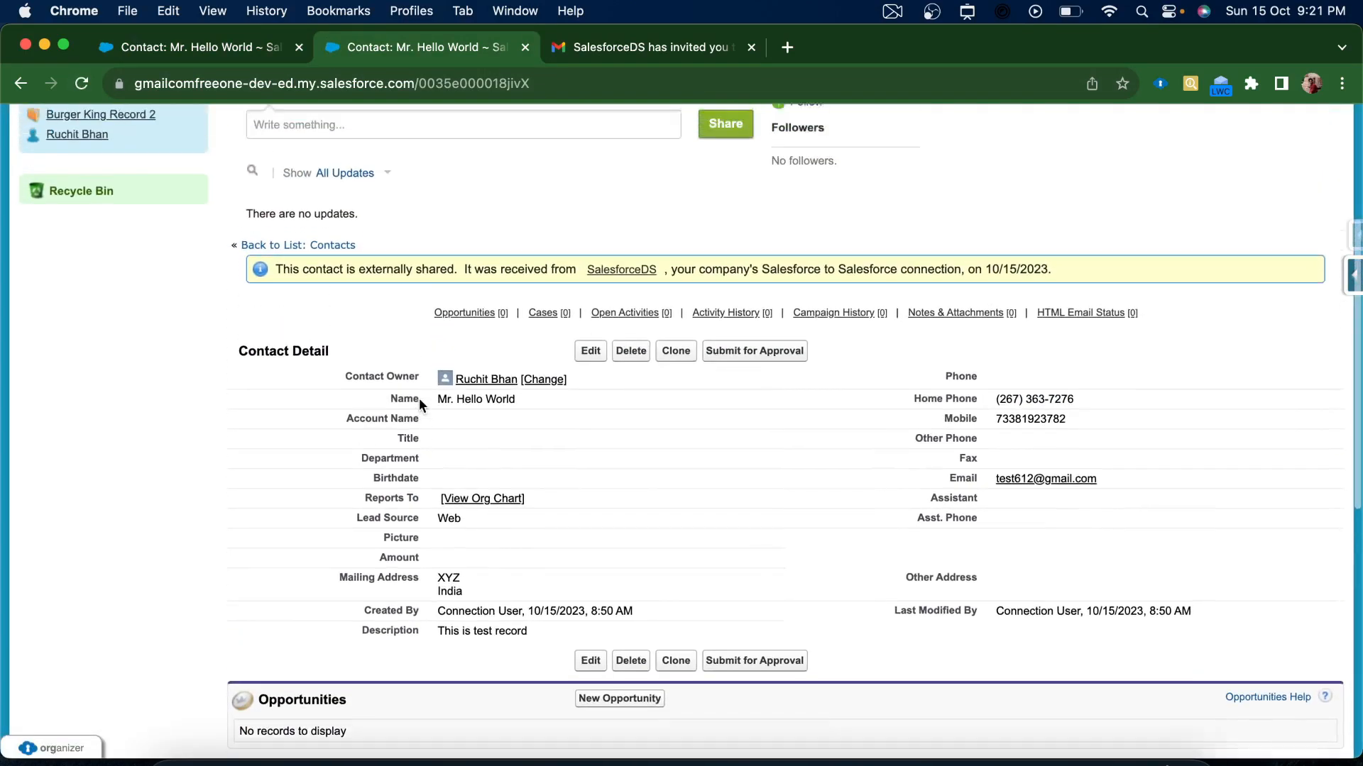
scroll(633, 489, down, 5)
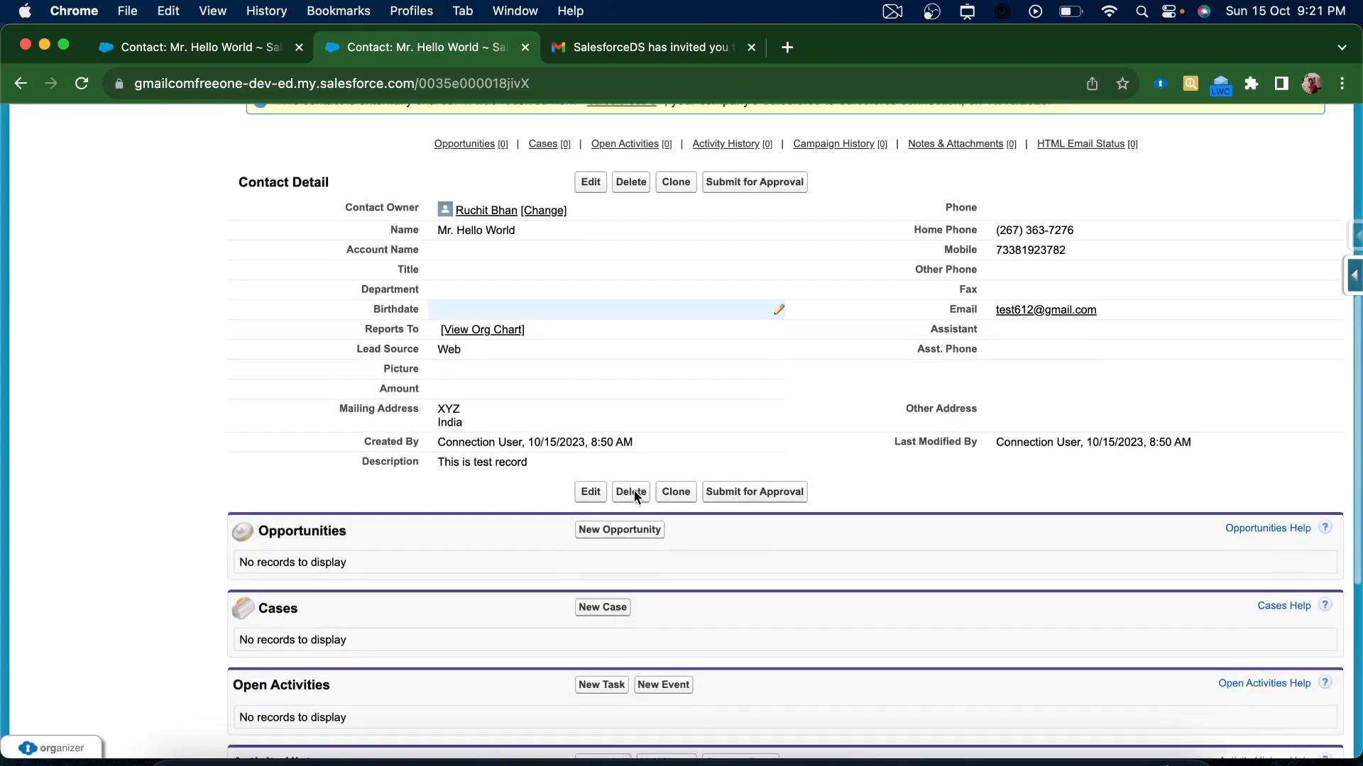
scroll(633, 491, up, 2)
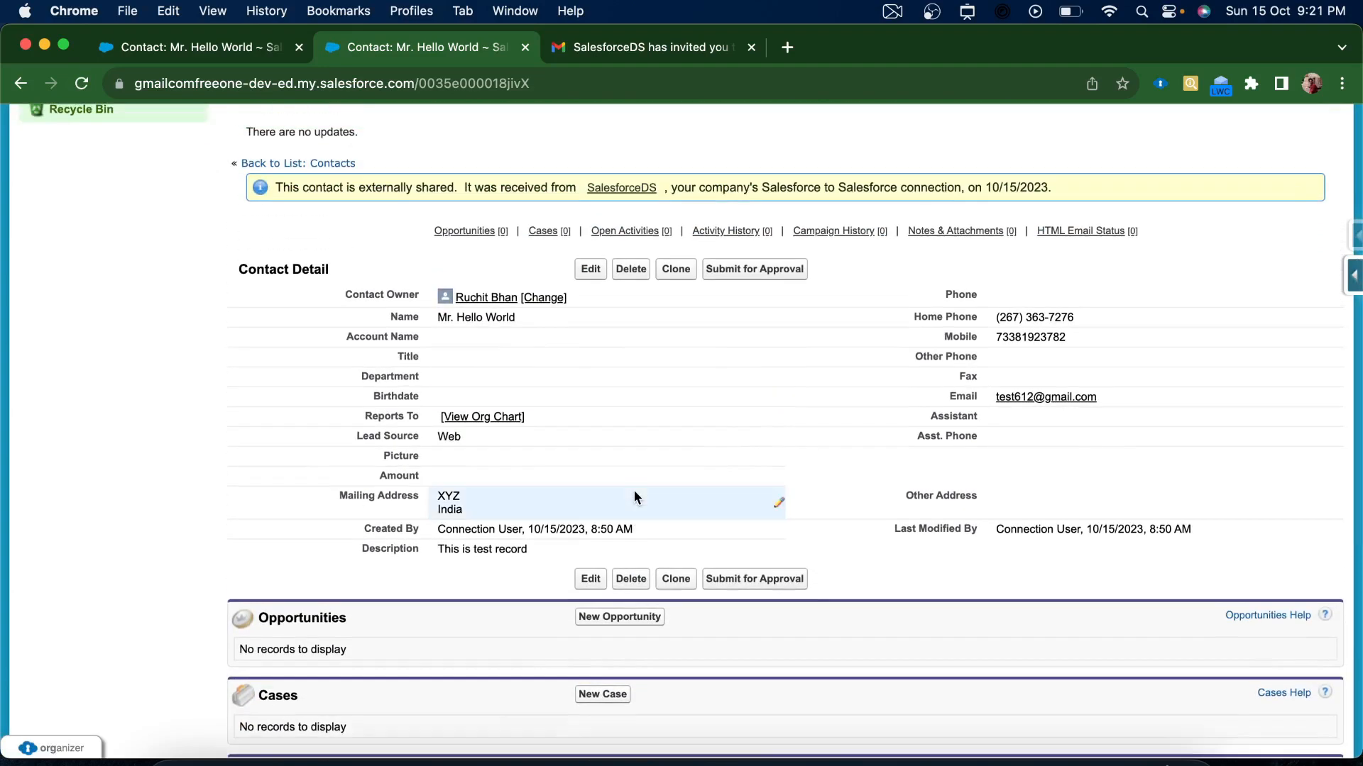
scroll(633, 491, down, 3)
scroll(633, 492, up, 3)
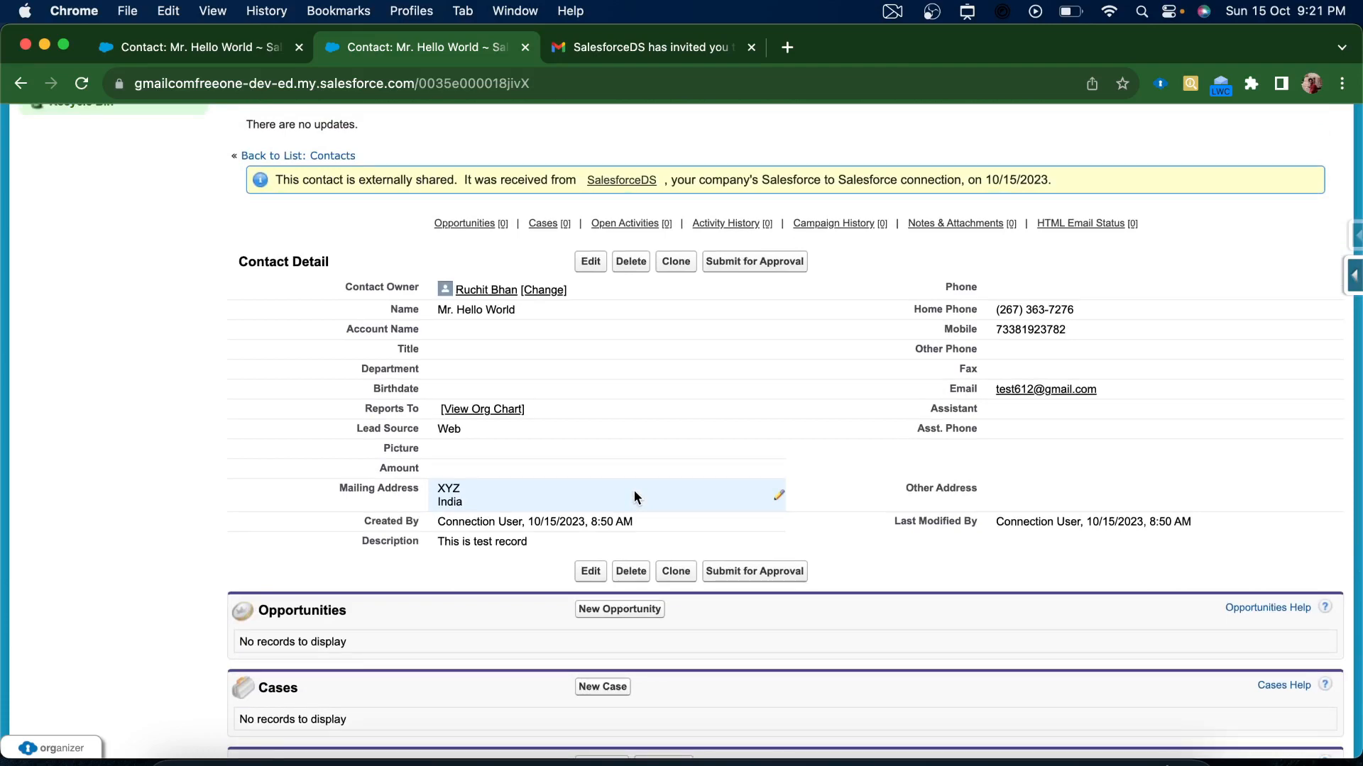
scroll(635, 497, down, 5)
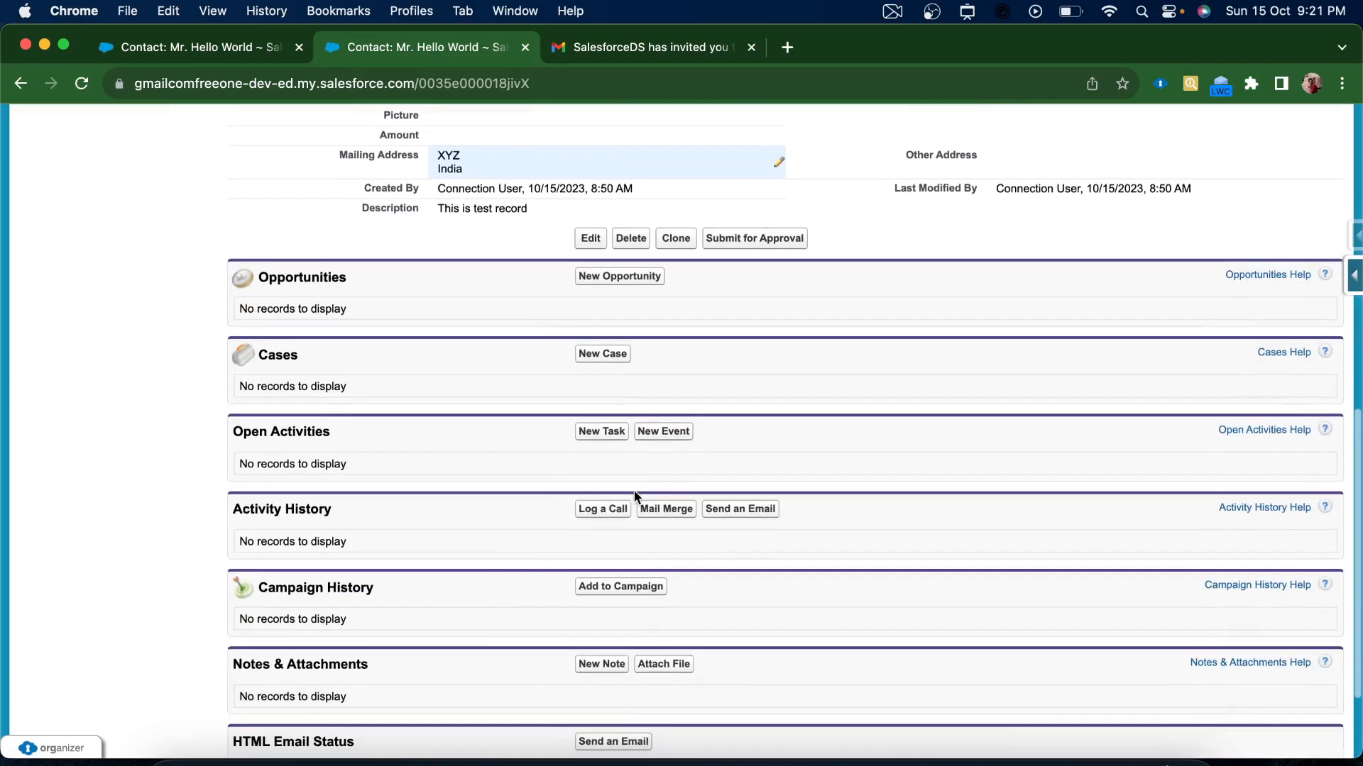
scroll(634, 497, up, 10)
scroll(455, 500, down, 3)
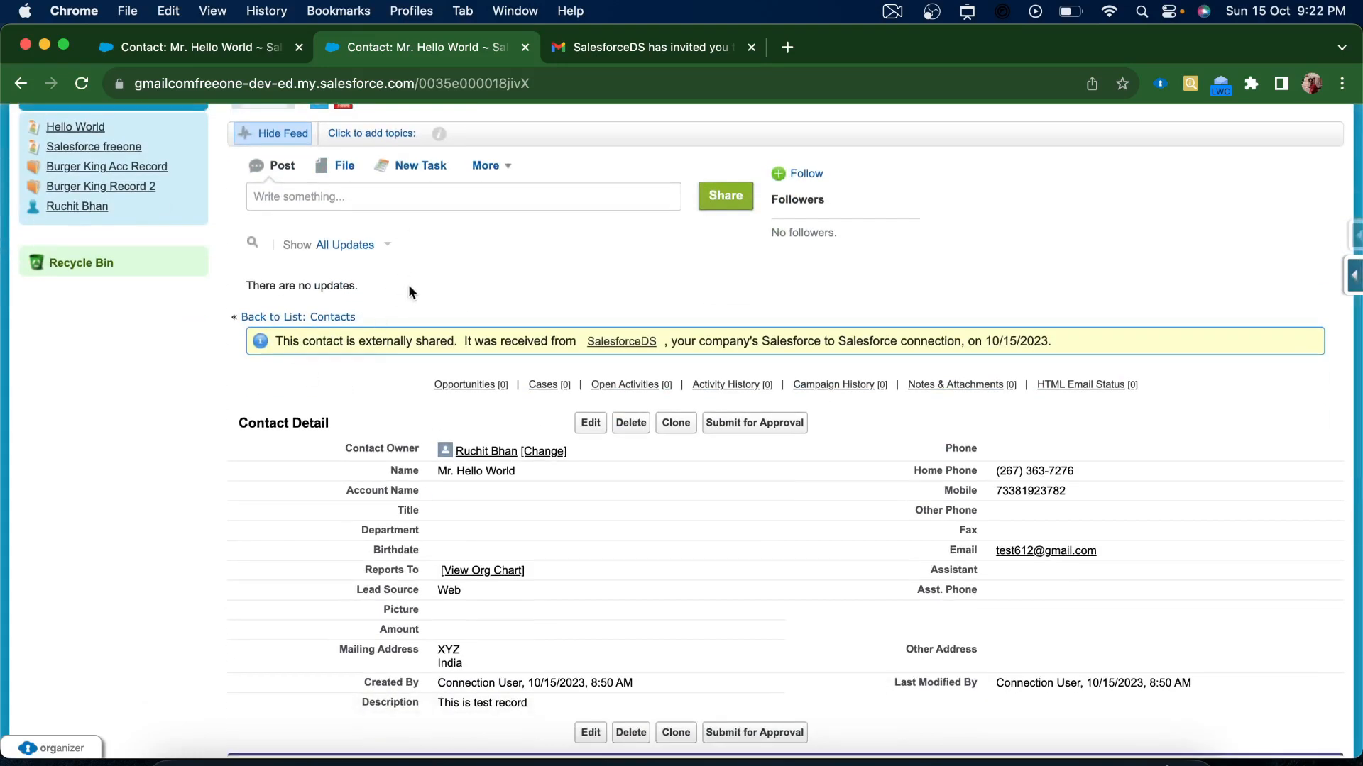
scroll(433, 307, down, 3)
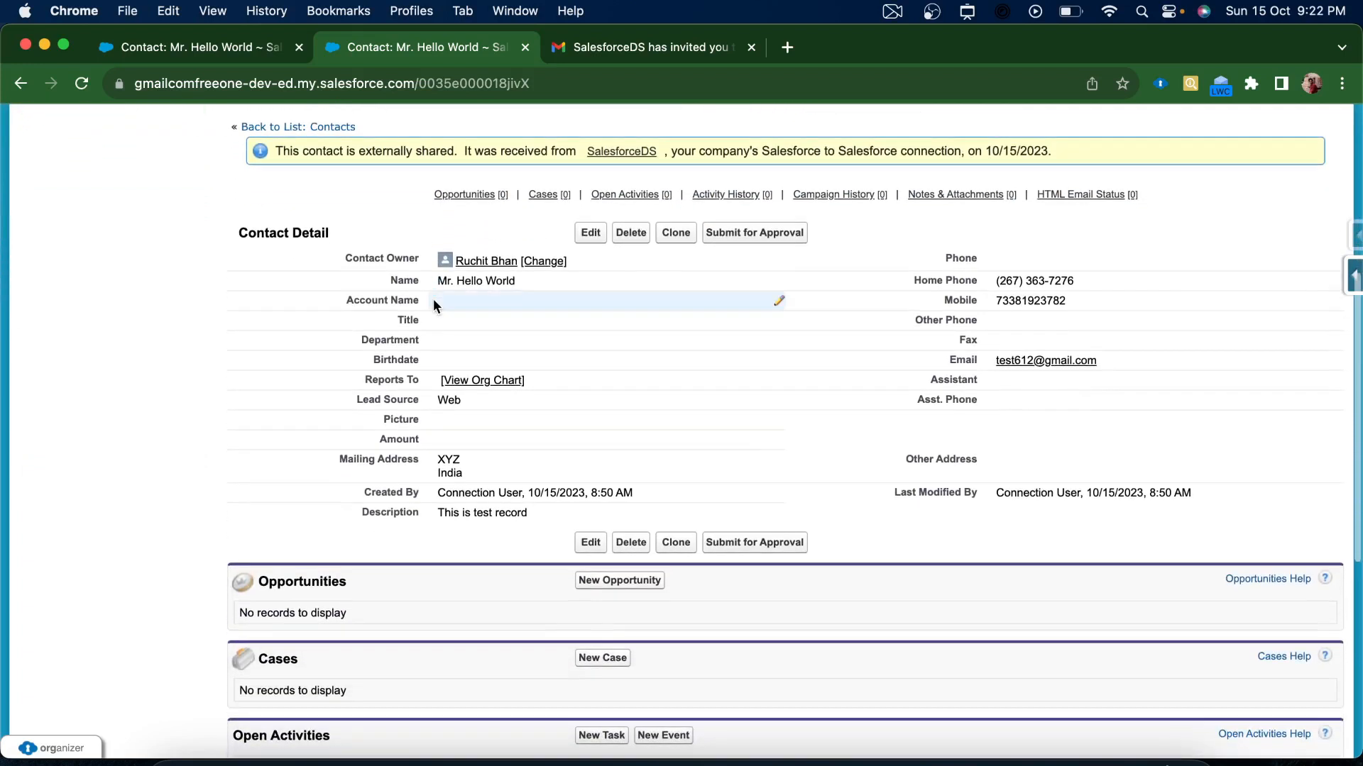
Reload once more and confirm Mobile still shows the original number
click(82, 88)
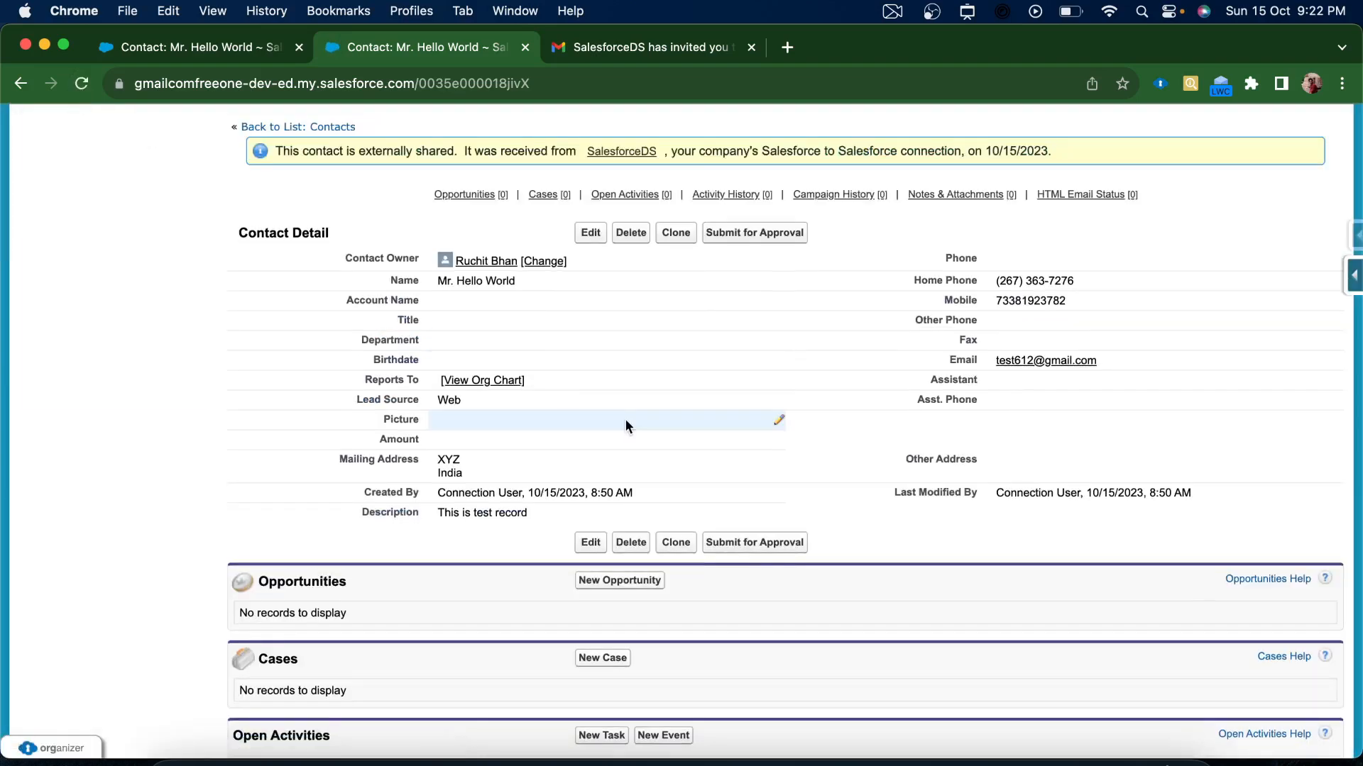
scroll(626, 425, down, 3)
scroll(626, 424, down, 3)
scroll(626, 424, up, 2)
scroll(626, 424, left, 3)
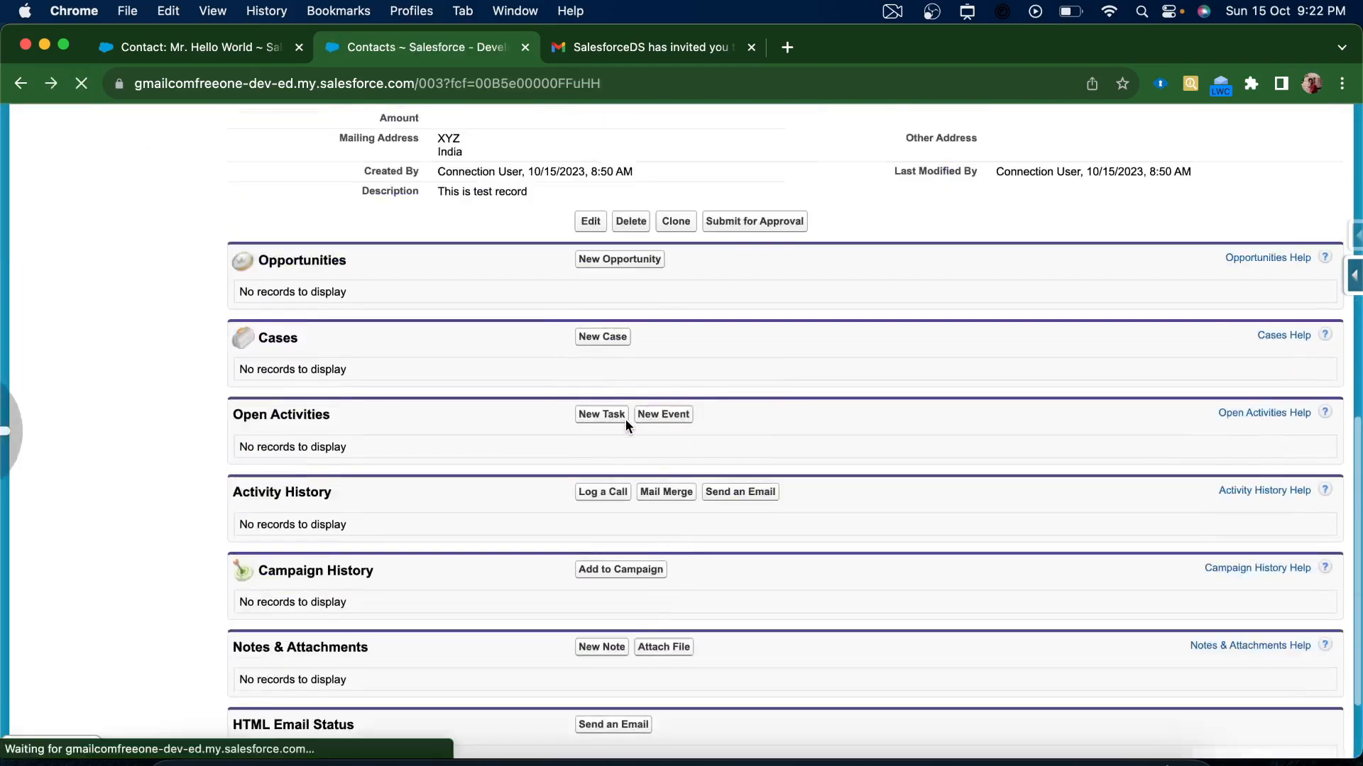